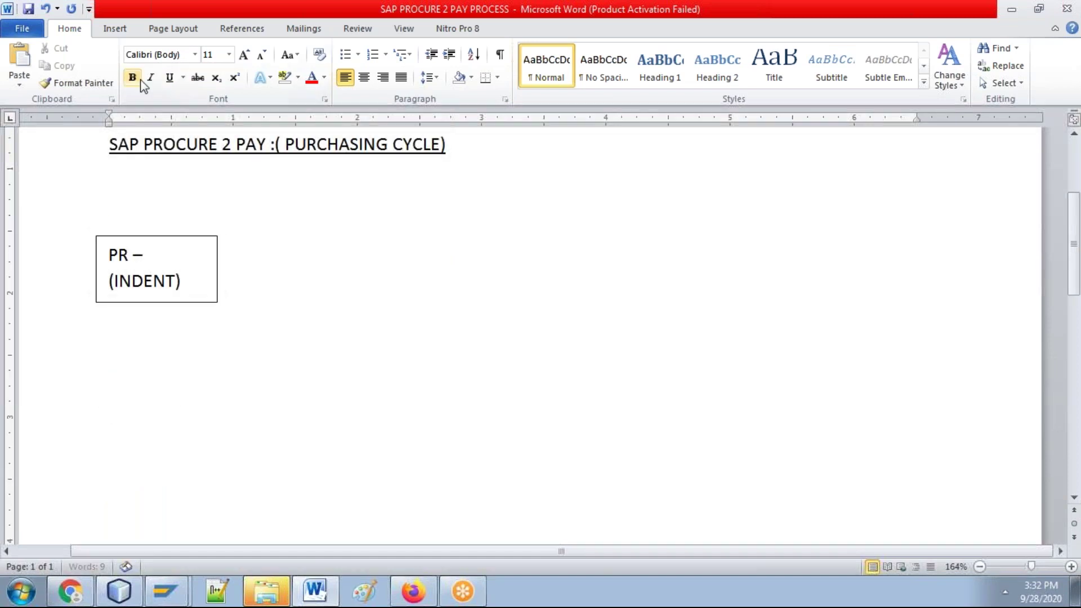
Step: Try drawing a text box near the title, undo it, and return to the blank line below the PR box
{"action": "left_click", "coordinate": [115, 28]}
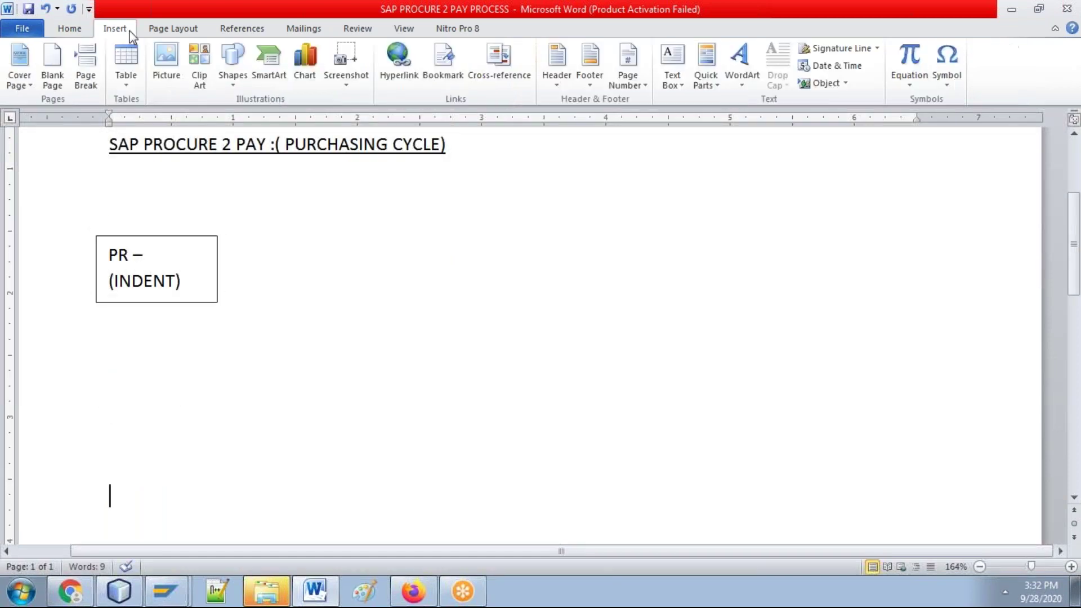
{"action": "left_click", "coordinate": [231, 84]}
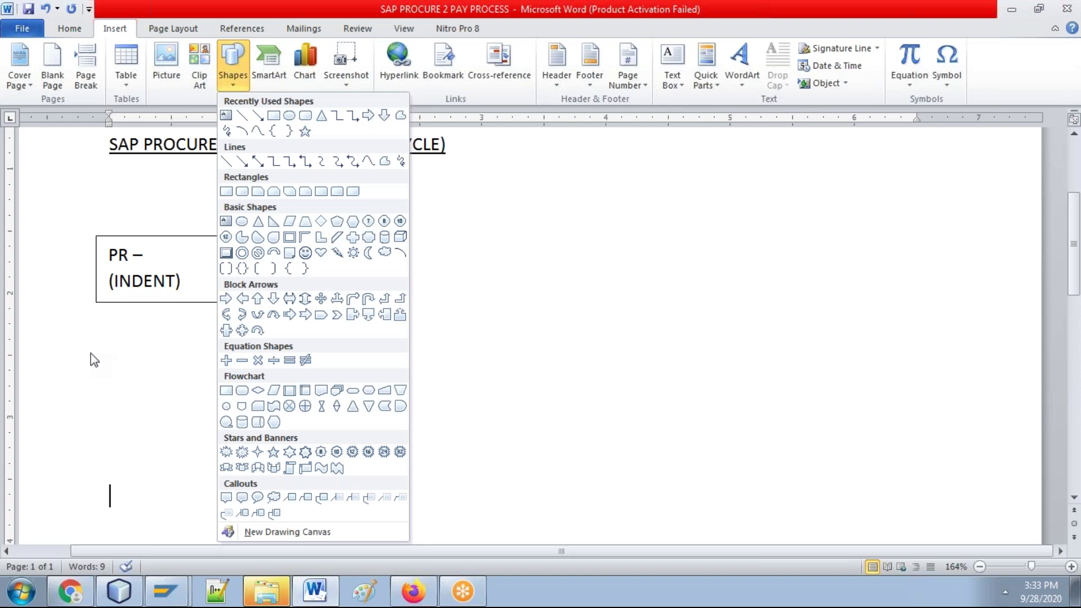
{"action": "left_click", "coordinate": [172, 394]}
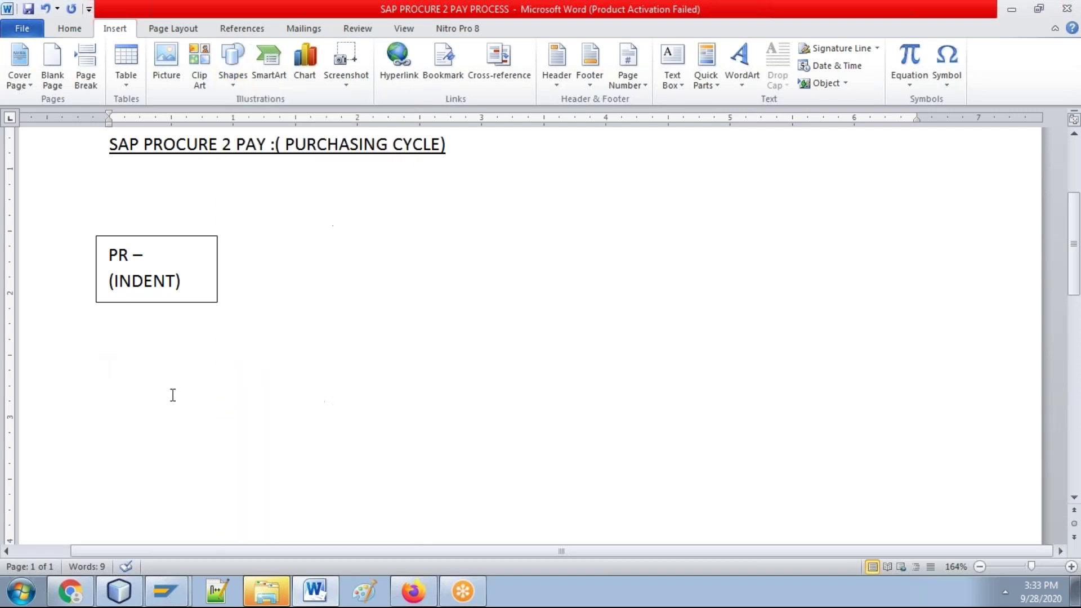
{"action": "left_click", "coordinate": [87, 388]}
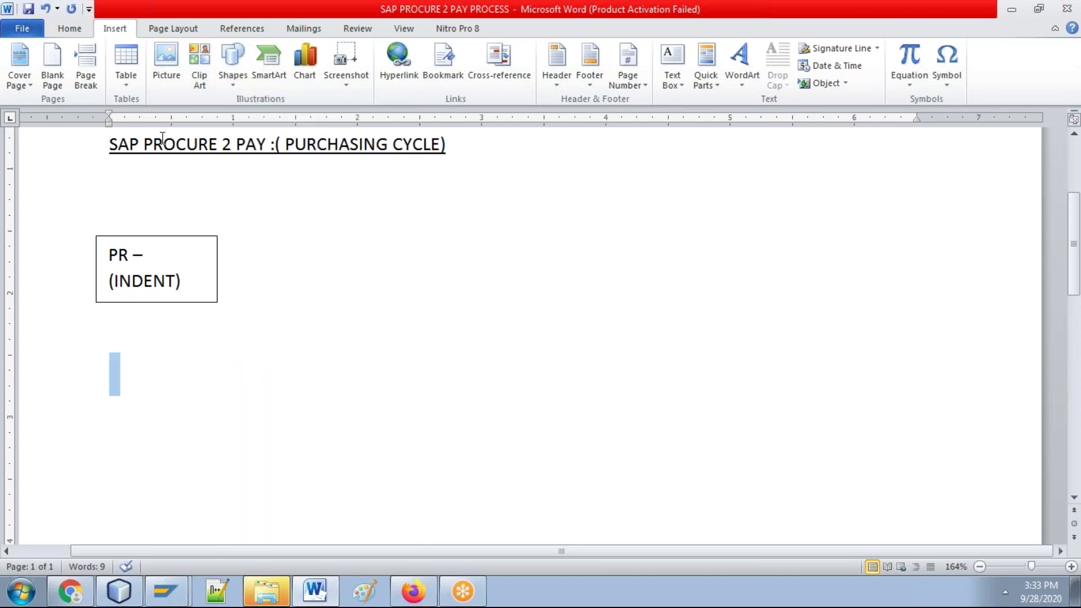
{"action": "left_click", "coordinate": [230, 87]}
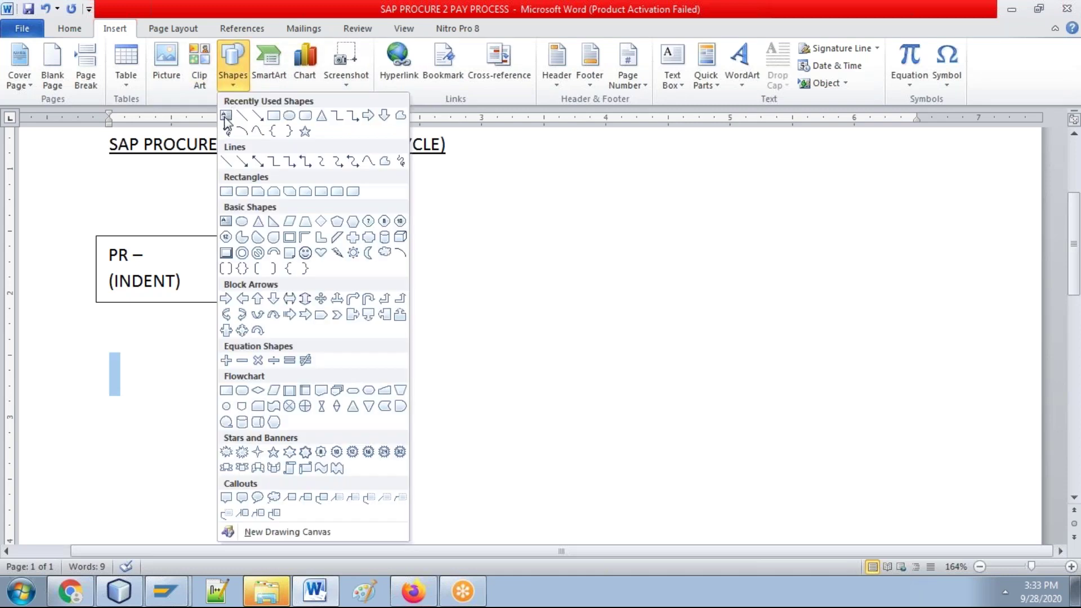
{"action": "left_click", "coordinate": [225, 117]}
{"action": "left_click_drag", "start_coordinate": [205, 138], "coordinate": [179, 174]}
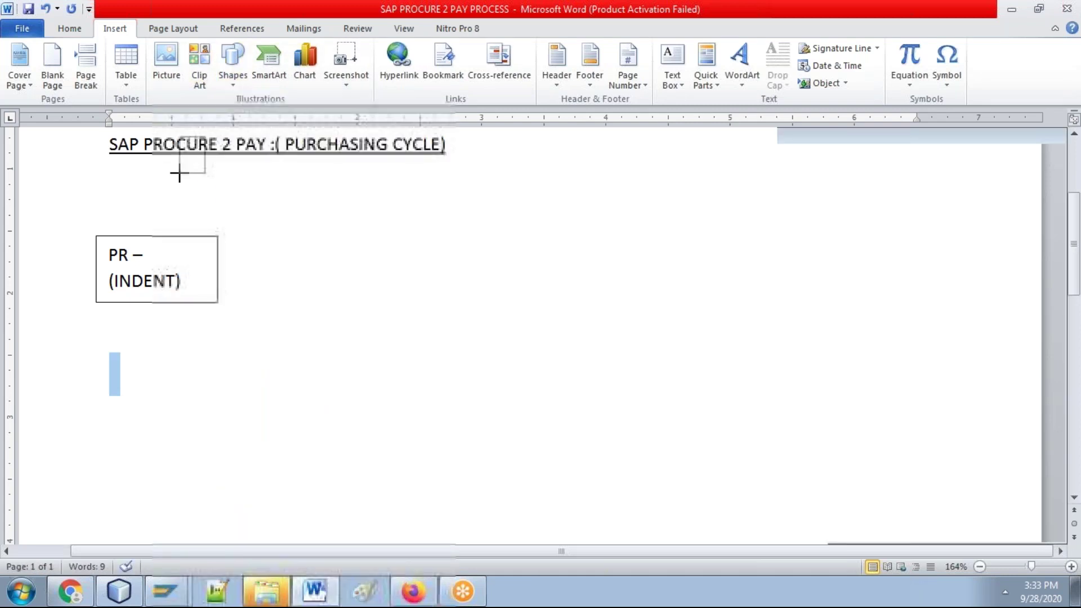
{"action": "left_click_drag", "start_coordinate": [179, 173], "coordinate": [173, 186]}
{"action": "left_click", "coordinate": [46, 9]}
{"action": "left_click", "coordinate": [193, 389]}
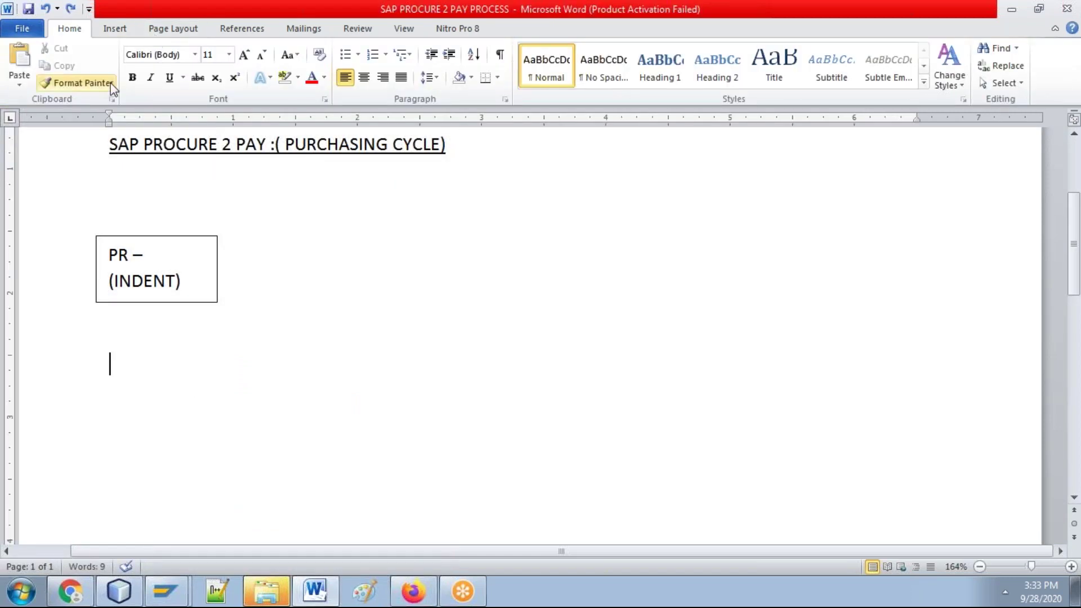
Step: Draw a text box below the PR (INDENT) box and type PURCHASE ORDER into it
{"action": "left_click", "coordinate": [116, 29]}
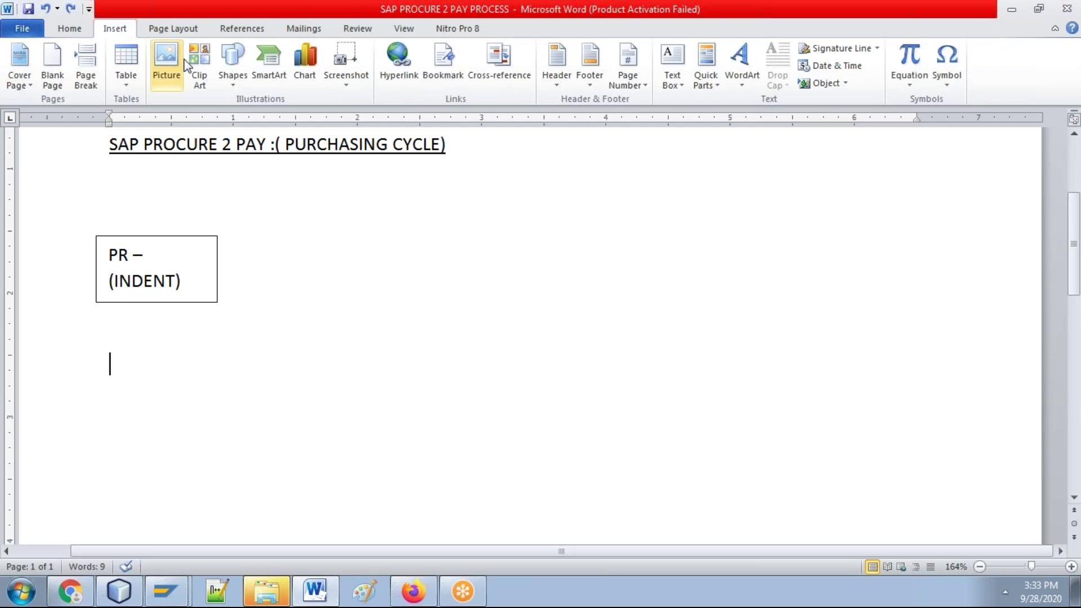
{"action": "left_click", "coordinate": [232, 62]}
{"action": "left_click", "coordinate": [224, 119]}
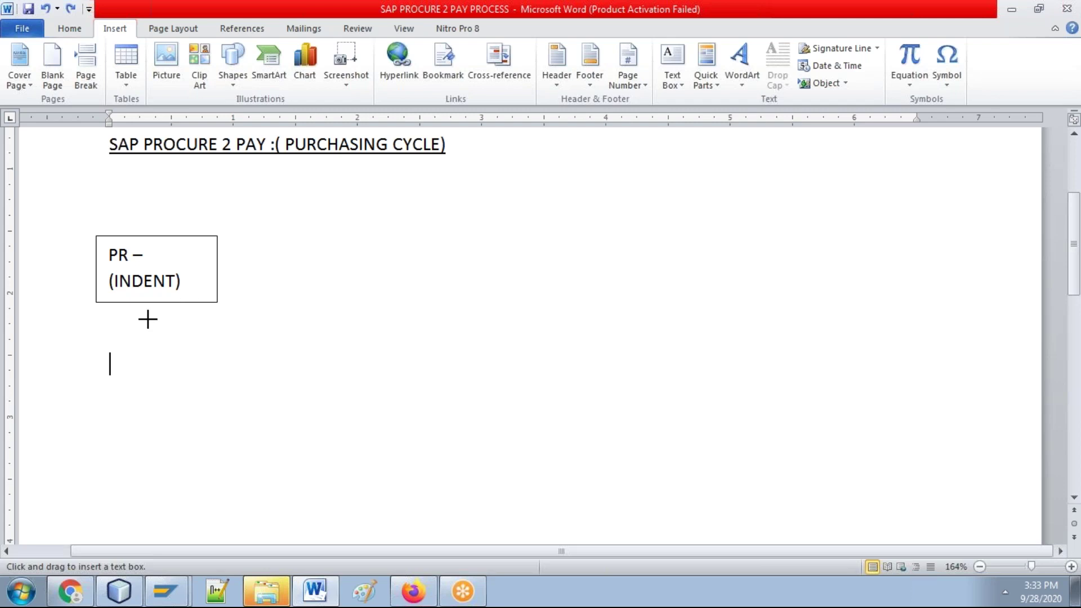
{"action": "left_click_drag", "start_coordinate": [99, 342], "coordinate": [147, 387]}
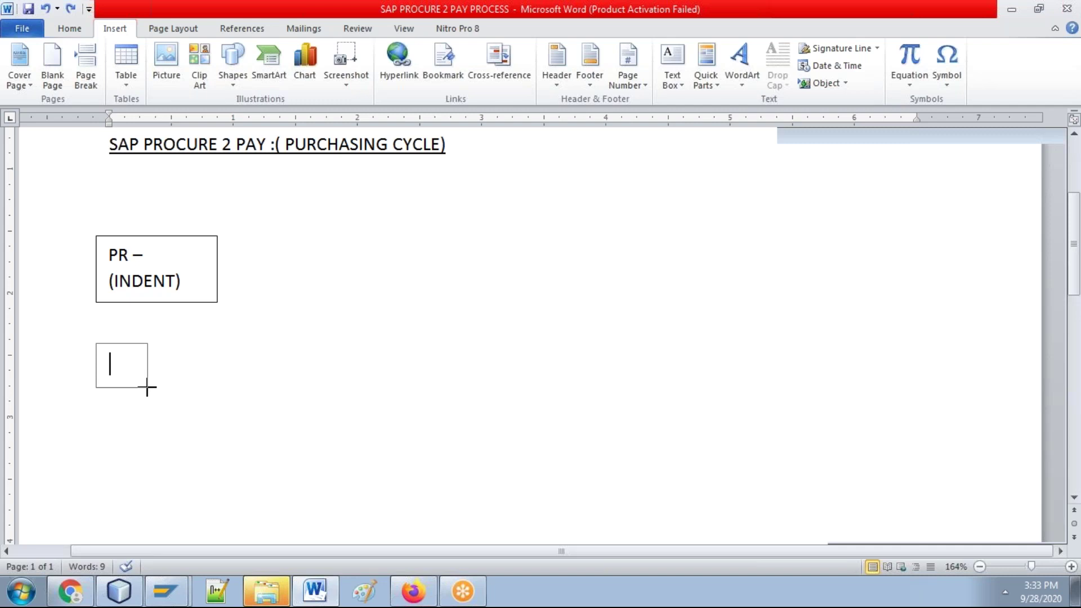
{"action": "type", "text": "PURCHASE ORG"}
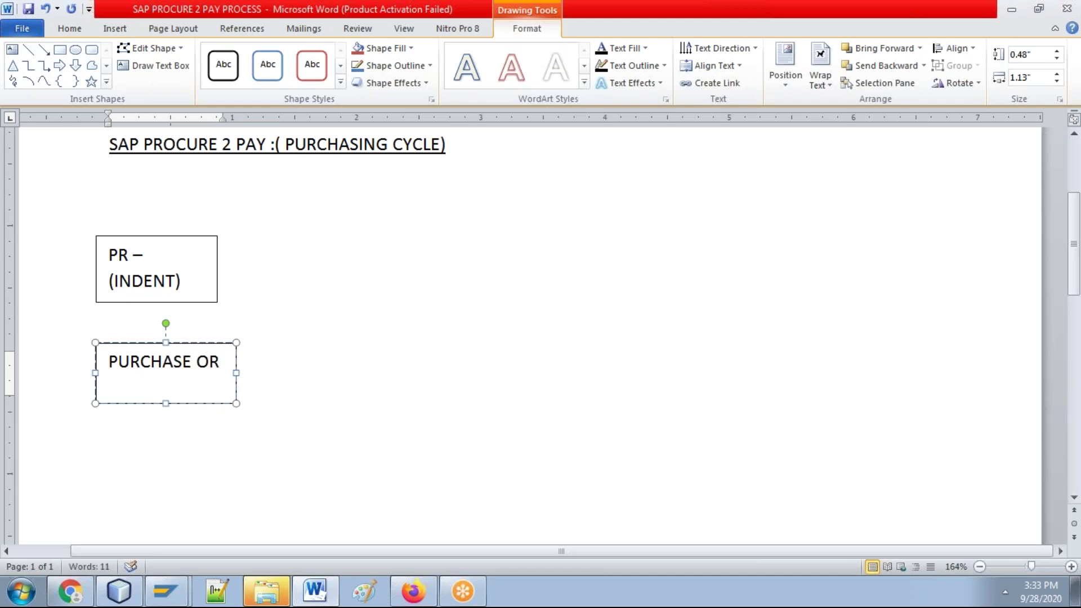
{"action": "key", "text": "BackSpace"}
{"action": "type", "text": "DER"}
{"action": "left_click", "coordinate": [434, 282]}
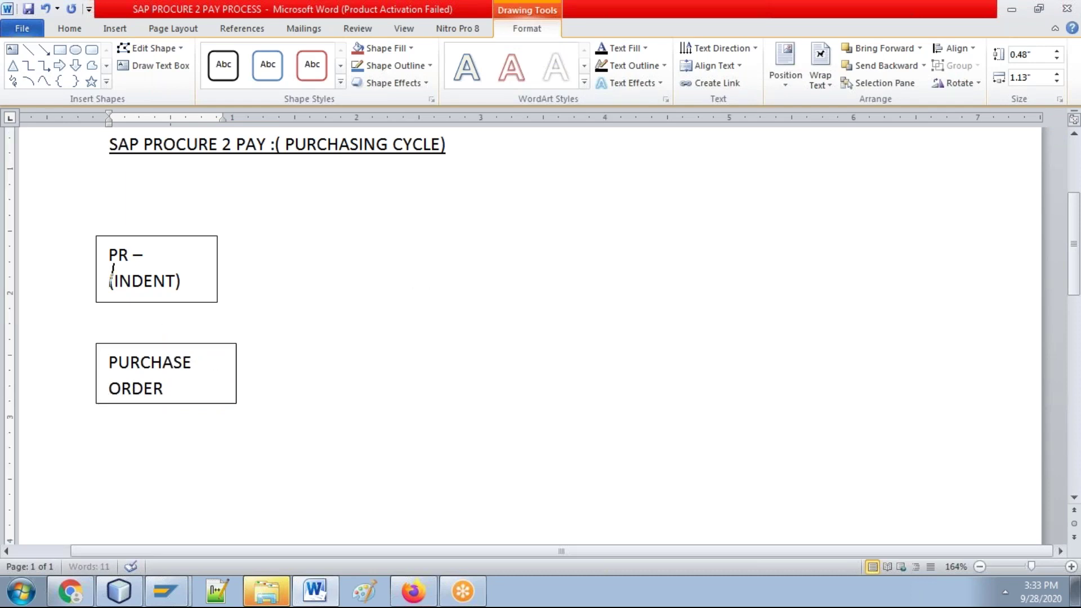
{"action": "left_click", "coordinate": [429, 280]}
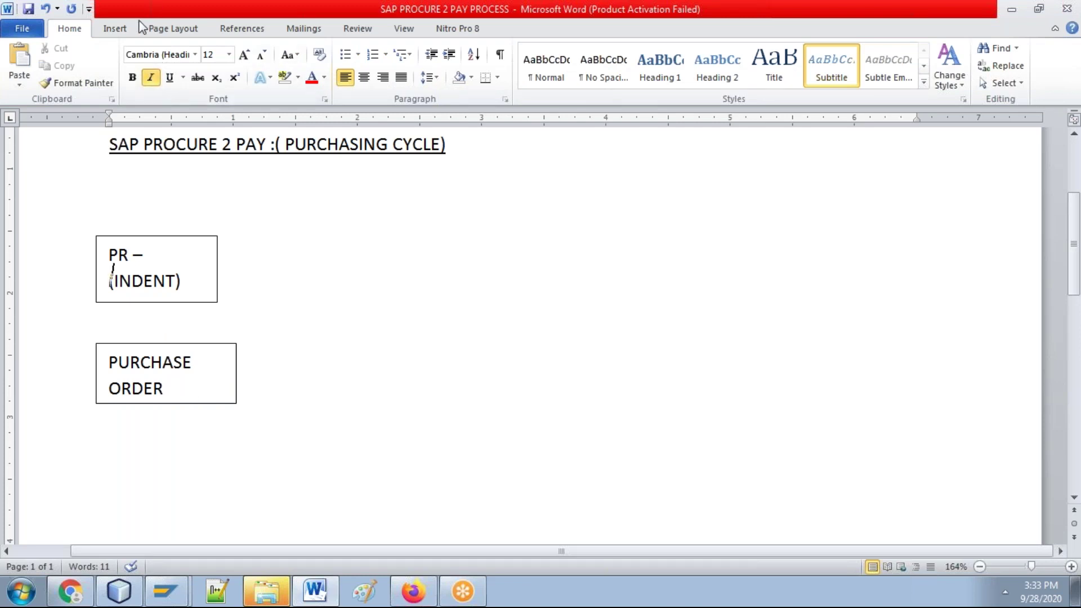
Step: Pick the Text Box shape and draw an empty box to the right of the PR (INDENT) box
{"action": "left_click", "coordinate": [116, 29]}
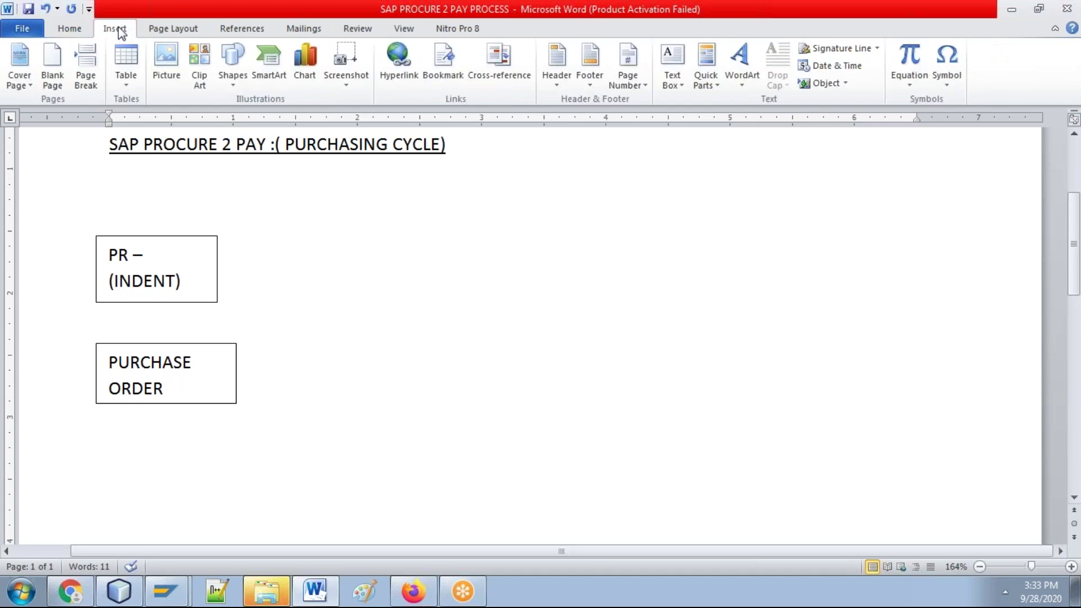
{"action": "left_click", "coordinate": [231, 79]}
{"action": "left_click", "coordinate": [231, 79]}
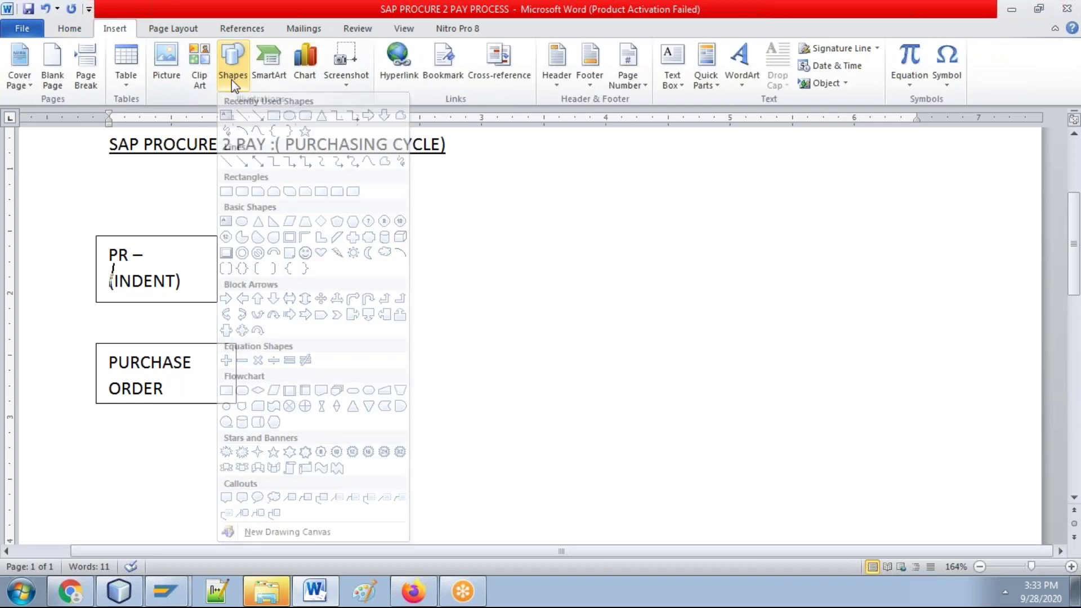
{"action": "left_click", "coordinate": [231, 86]}
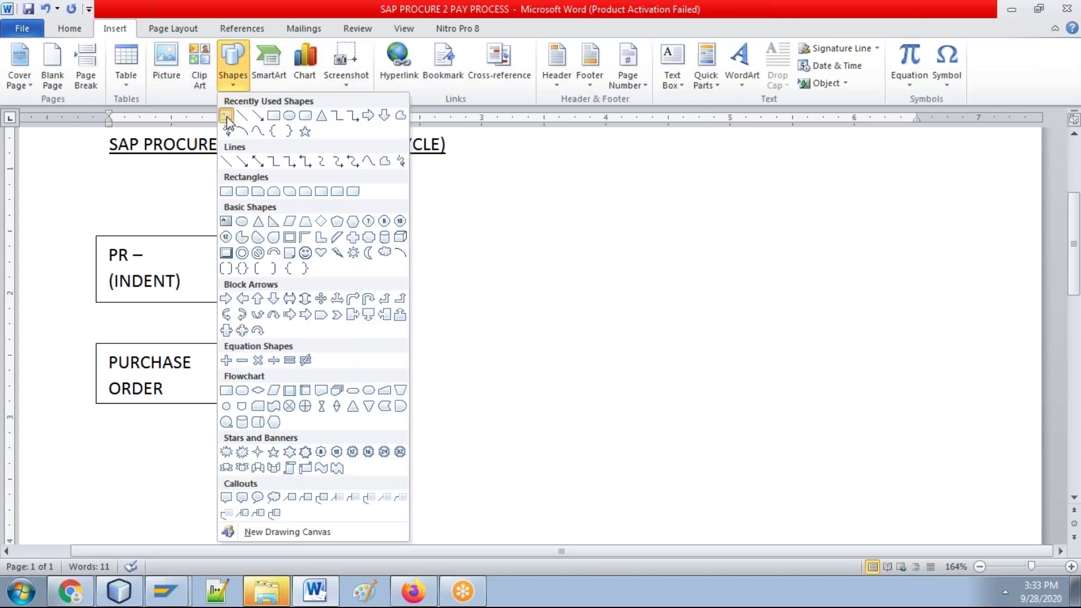
{"action": "left_click", "coordinate": [227, 118]}
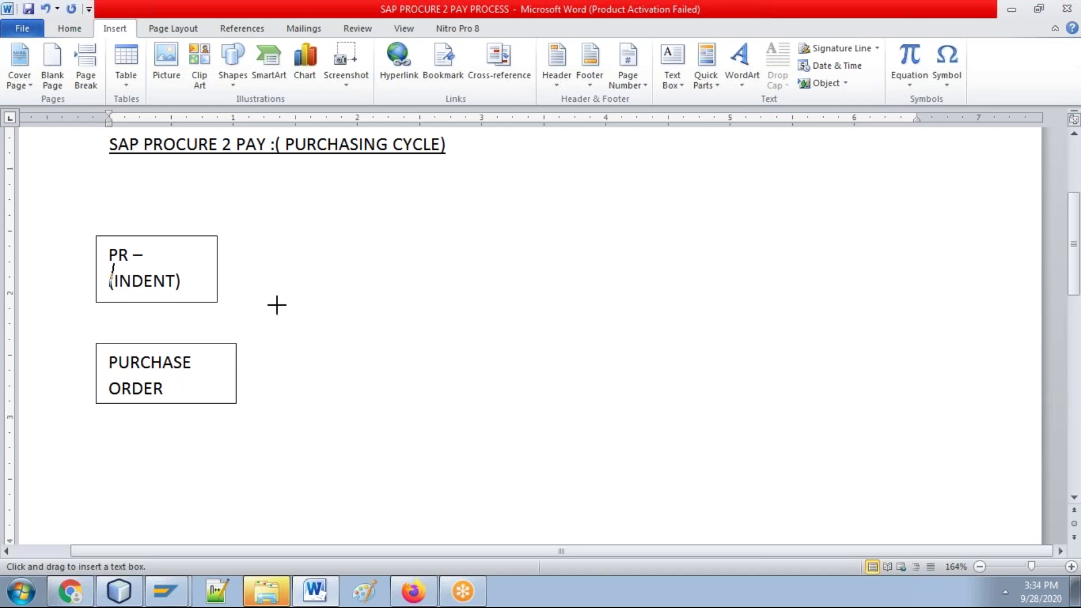
{"action": "mouse_move", "coordinate": [265, 285]}
{"action": "left_mouse_down"}
{"action": "mouse_move", "coordinate": [277, 304]}
{"action": "mouse_move", "coordinate": [422, 322]}
{"action": "left_mouse_up"}
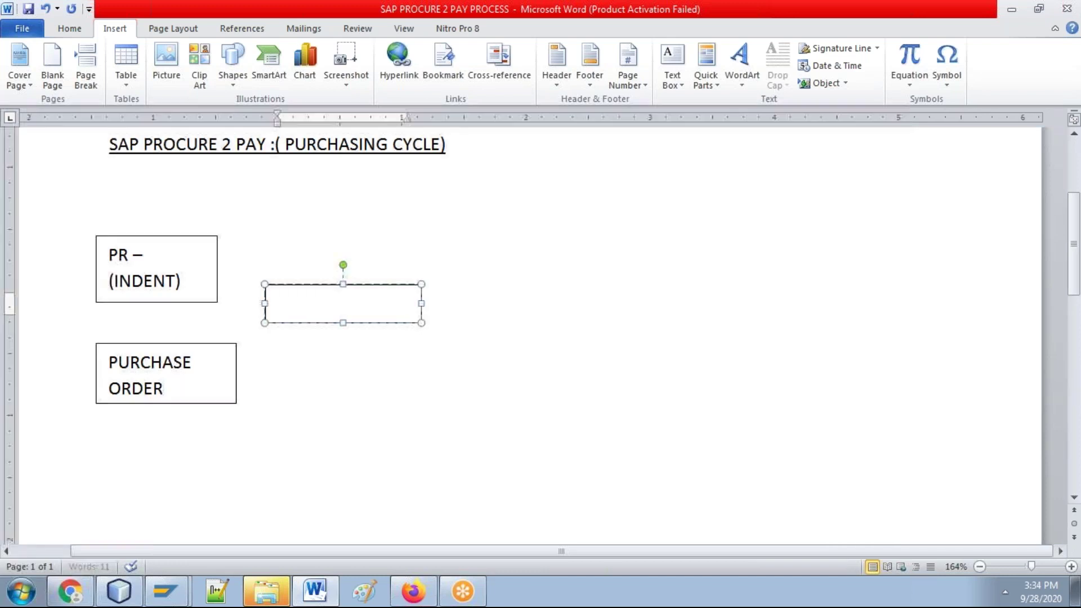
Step: Type 'RFQ--Request for Quotation' in the enlarged third box, then a second line 'Maitanin Outation'
{"action": "type", "text": "RFQ"}
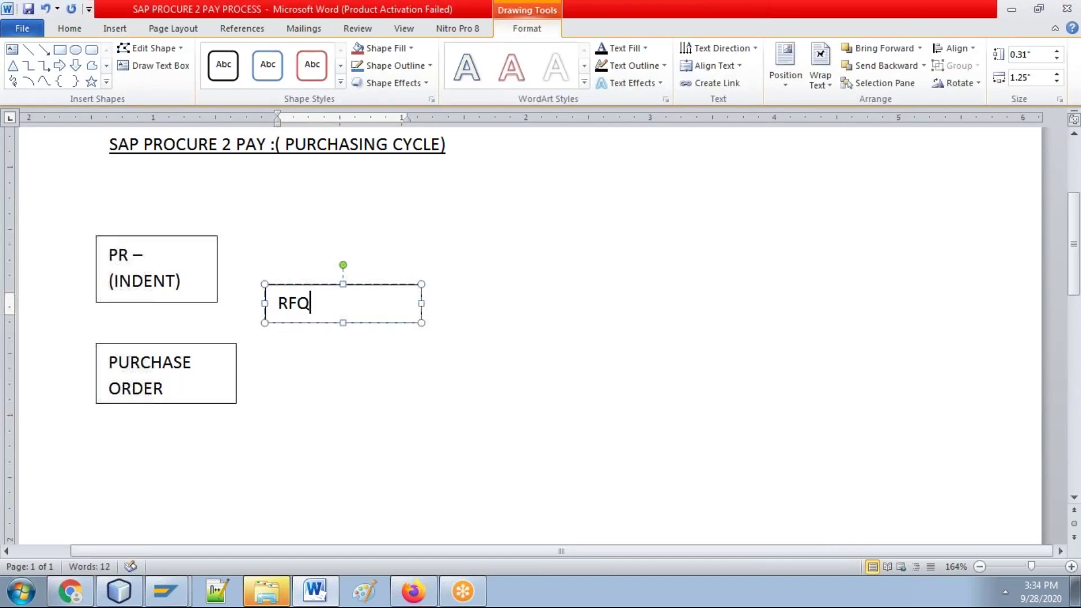
{"action": "type", "text": "--Request"}
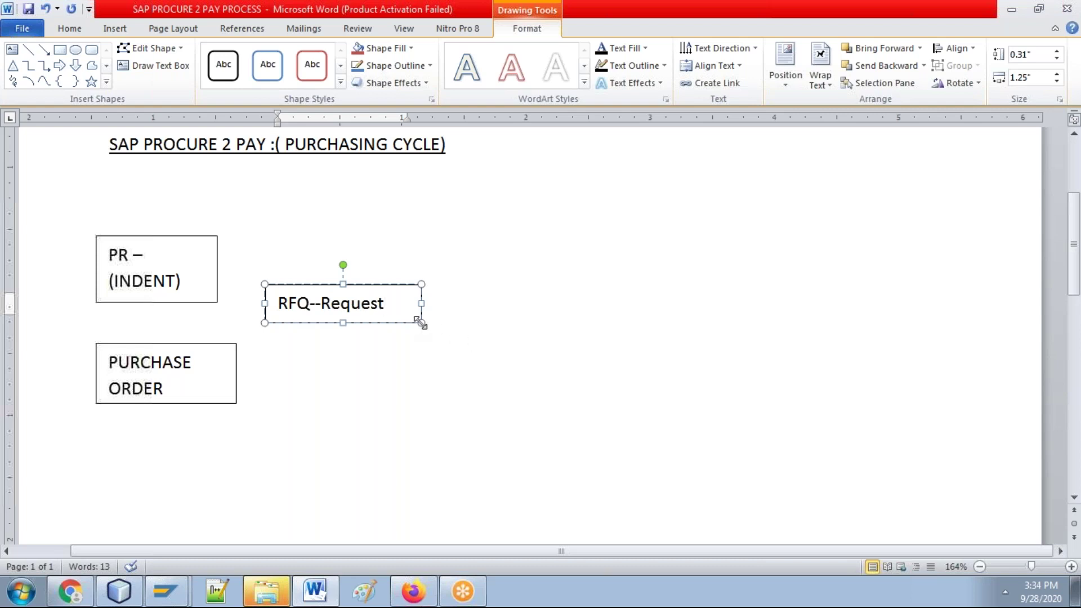
{"action": "left_click_drag", "start_coordinate": [421, 322], "coordinate": [554, 357]}
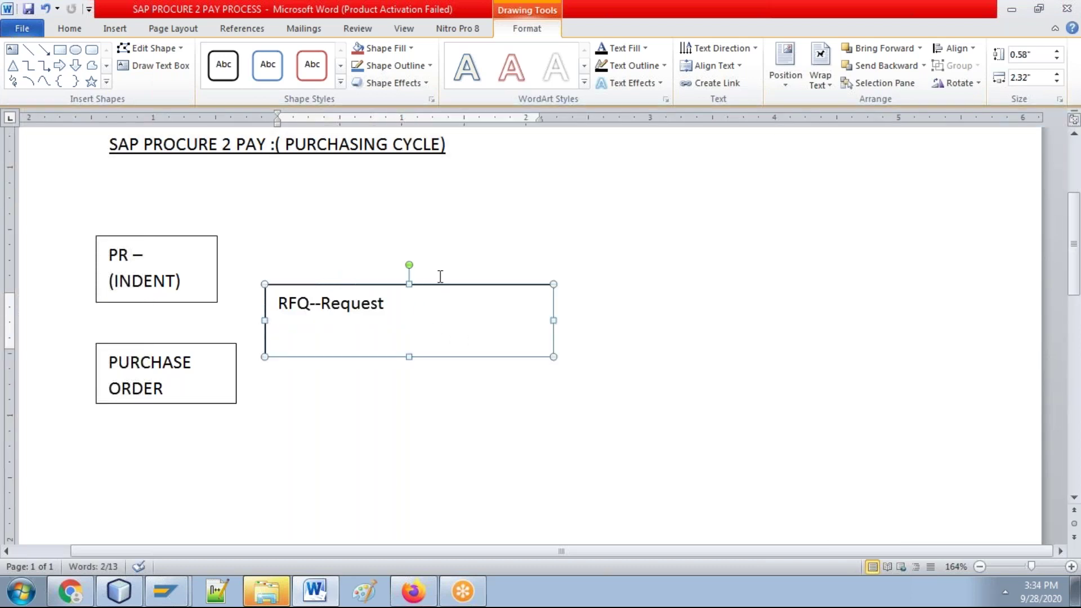
{"action": "left_click", "coordinate": [439, 301]}
{"action": "type", "text": "for"}
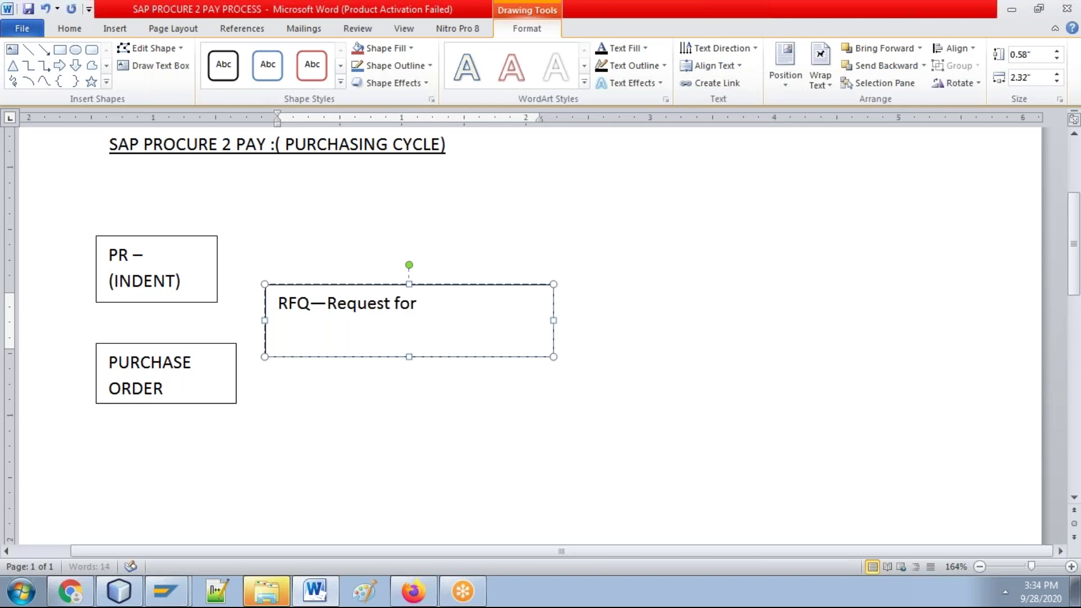
{"action": "type", "text": " Quotation"}
{"action": "key", "text": "Return"}
{"action": "type", "text": "Mai"}
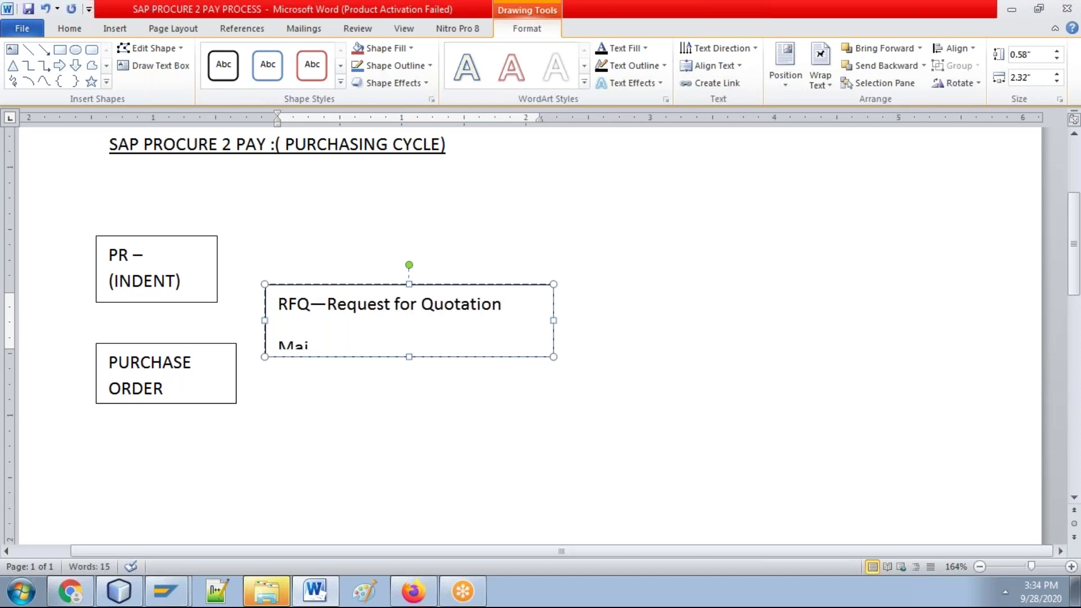
{"action": "type", "text": "tanin Outanin Qutation"}
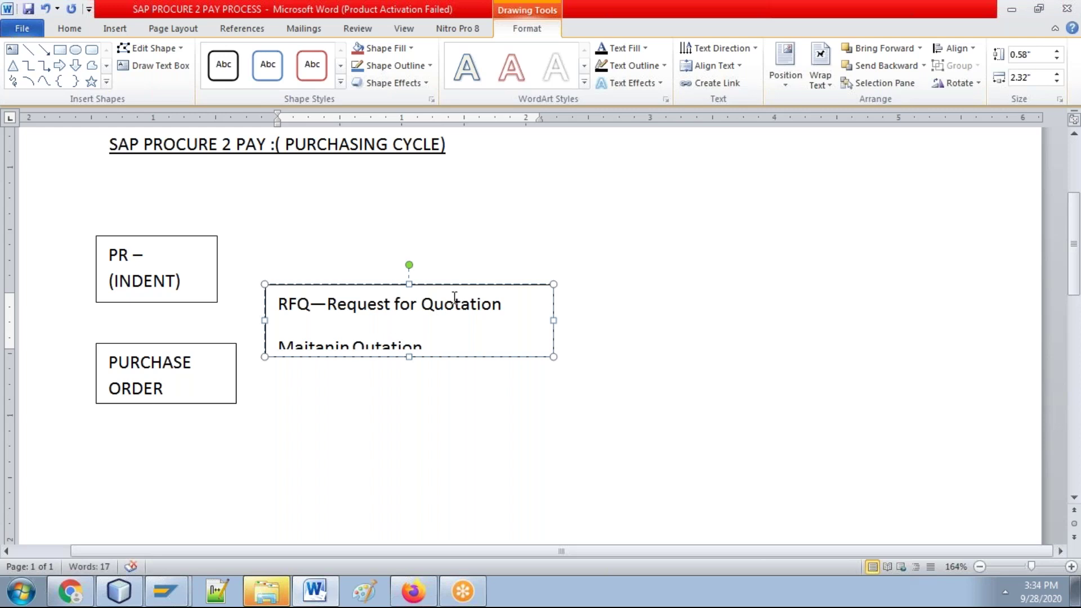
Step: Make the RFQ box taller so its second line is fully visible
{"action": "left_click", "coordinate": [412, 359]}
{"action": "left_click_drag", "start_coordinate": [412, 360], "coordinate": [413, 370]}
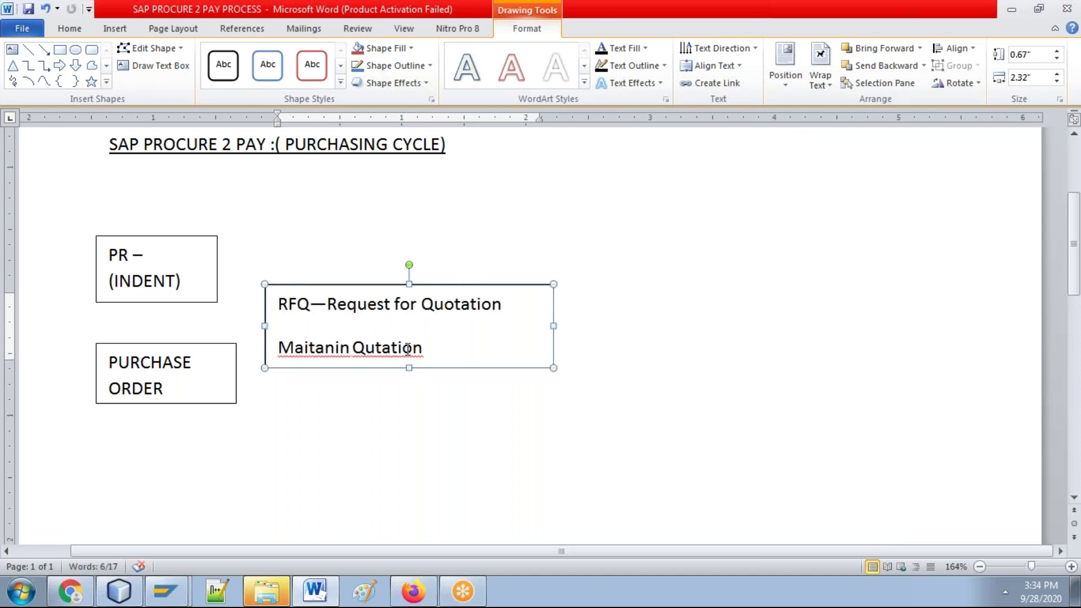
{"action": "right_click", "coordinate": [408, 348]}
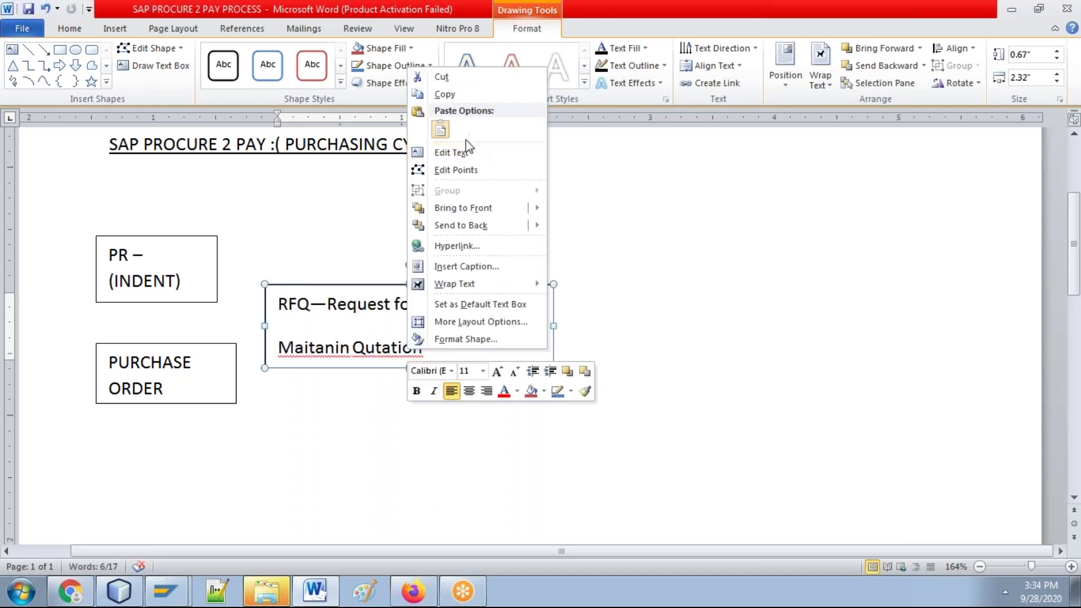
{"action": "left_click", "coordinate": [388, 352]}
{"action": "right_click", "coordinate": [387, 349]}
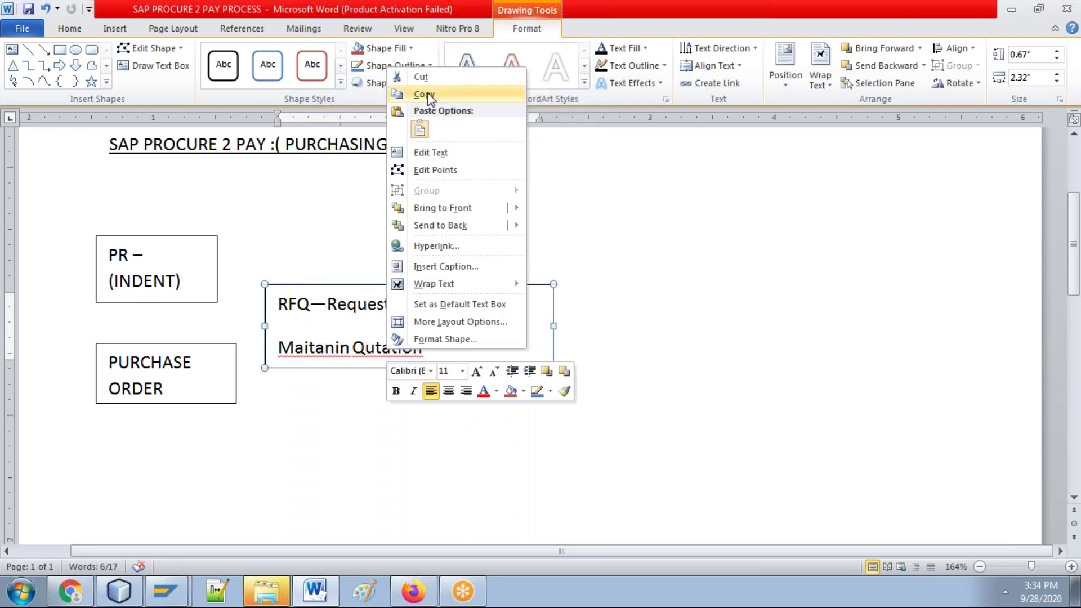
{"action": "mouse_move", "coordinate": [433, 284]}
{"action": "left_click", "coordinate": [407, 349]}
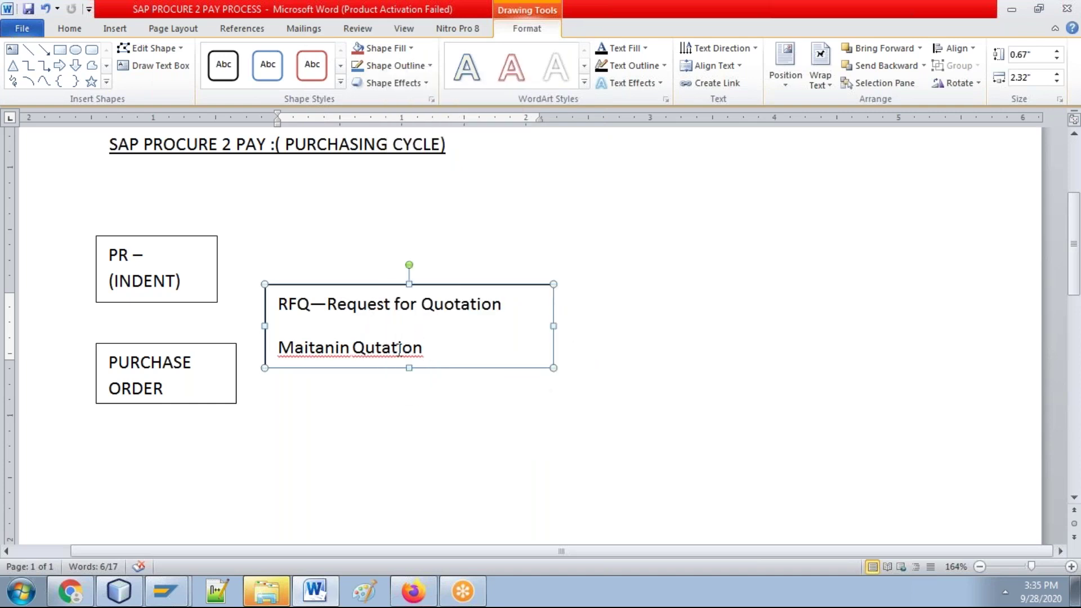
{"action": "right_click", "coordinate": [399, 350]}
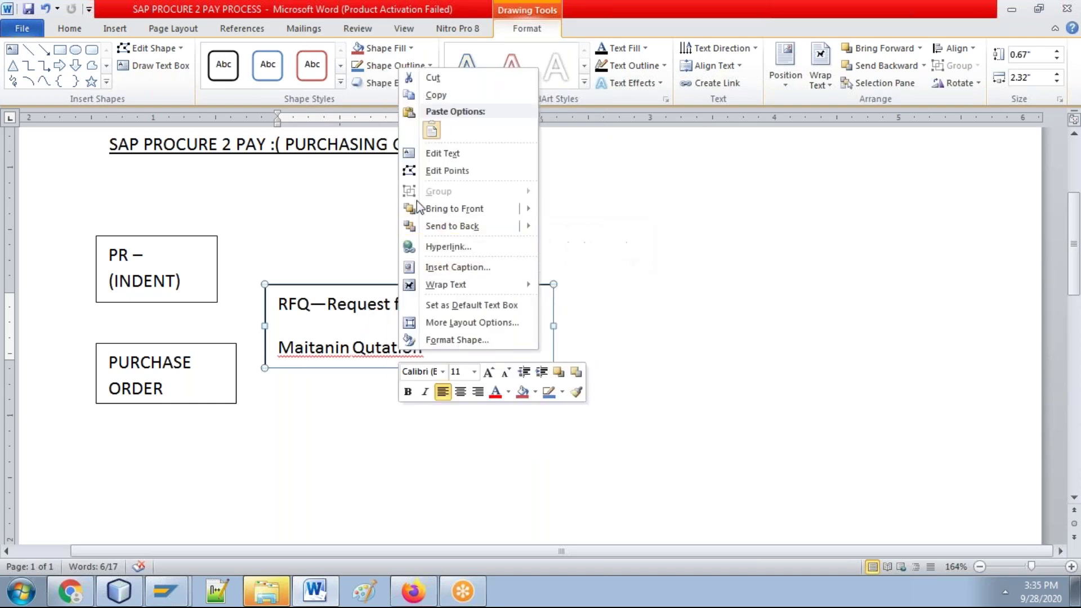
{"action": "left_click", "coordinate": [358, 354]}
{"action": "left_click", "coordinate": [358, 353]}
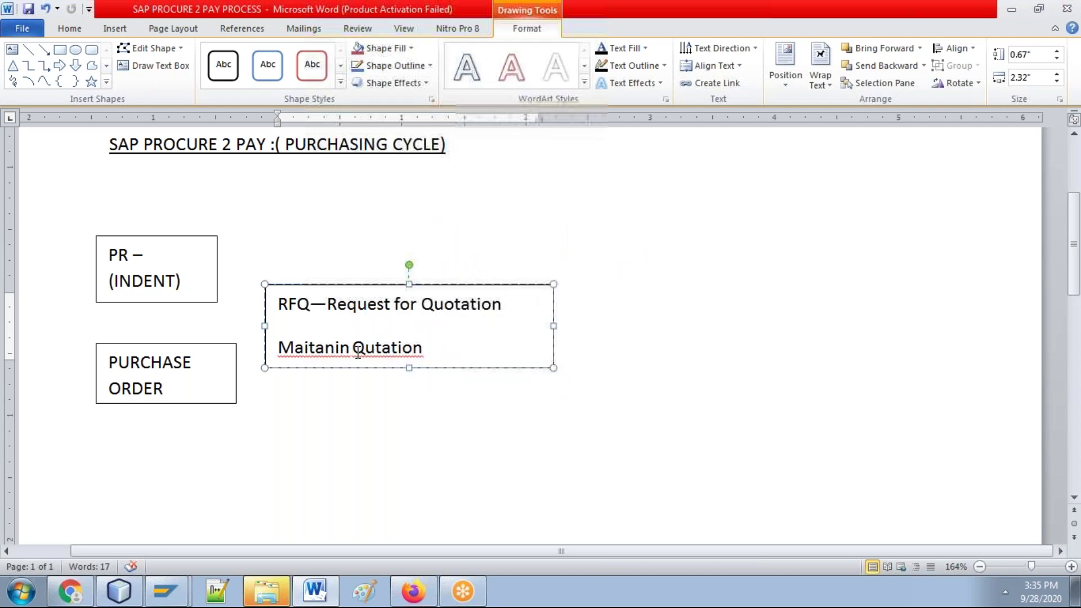
{"action": "right_click", "coordinate": [359, 355]}
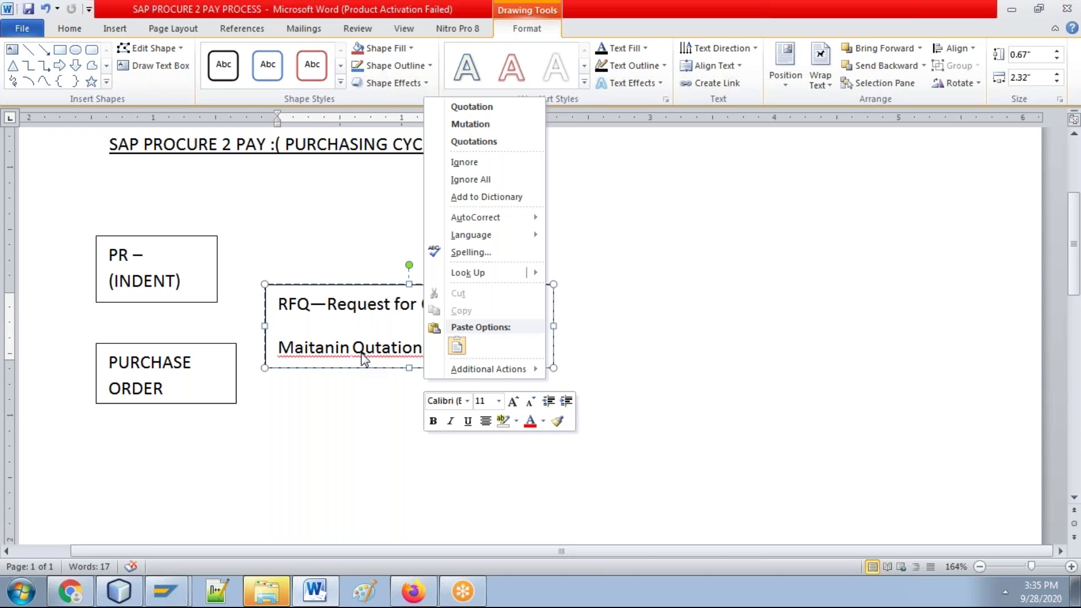
{"action": "key", "text": "Escape"}
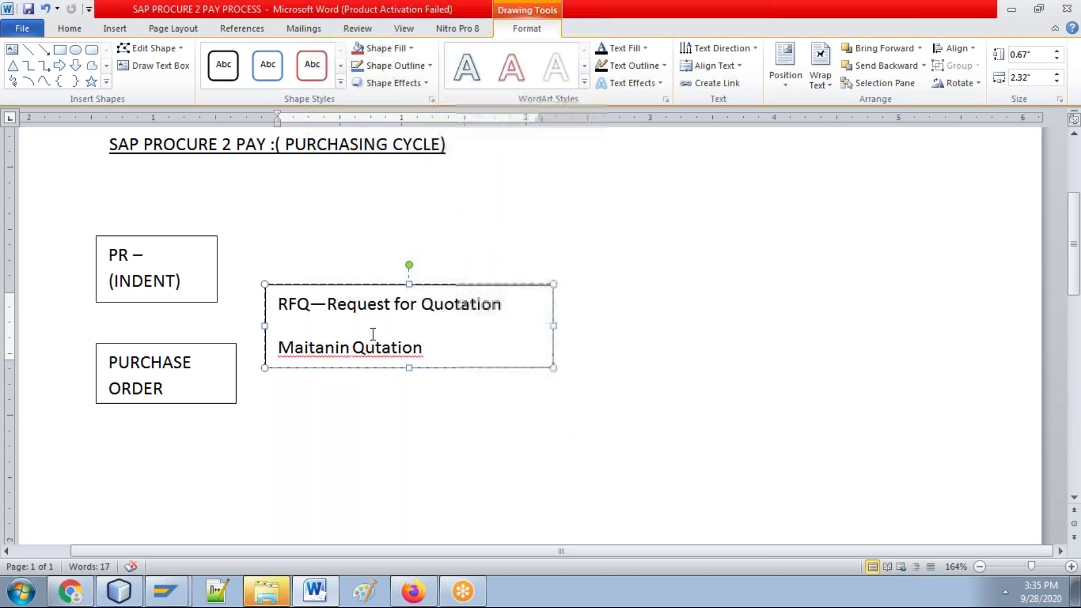
Step: Append '( vendors)' to the second line and correct Qutation to Quotation
{"action": "left_click", "coordinate": [427, 350]}
{"action": "type", "text": "( vendors)"}
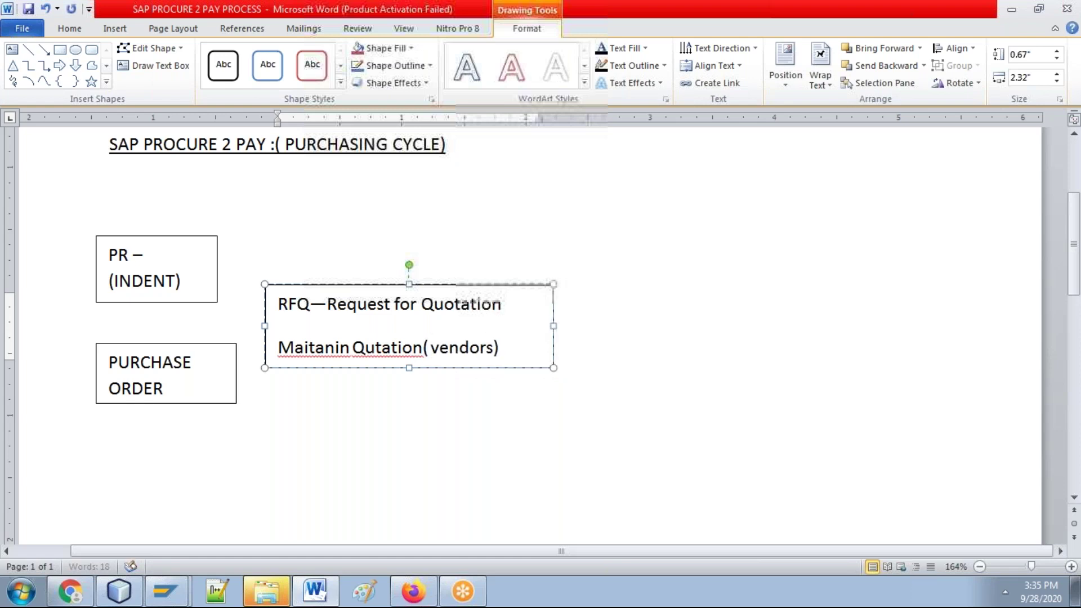
{"action": "right_click", "coordinate": [397, 350]}
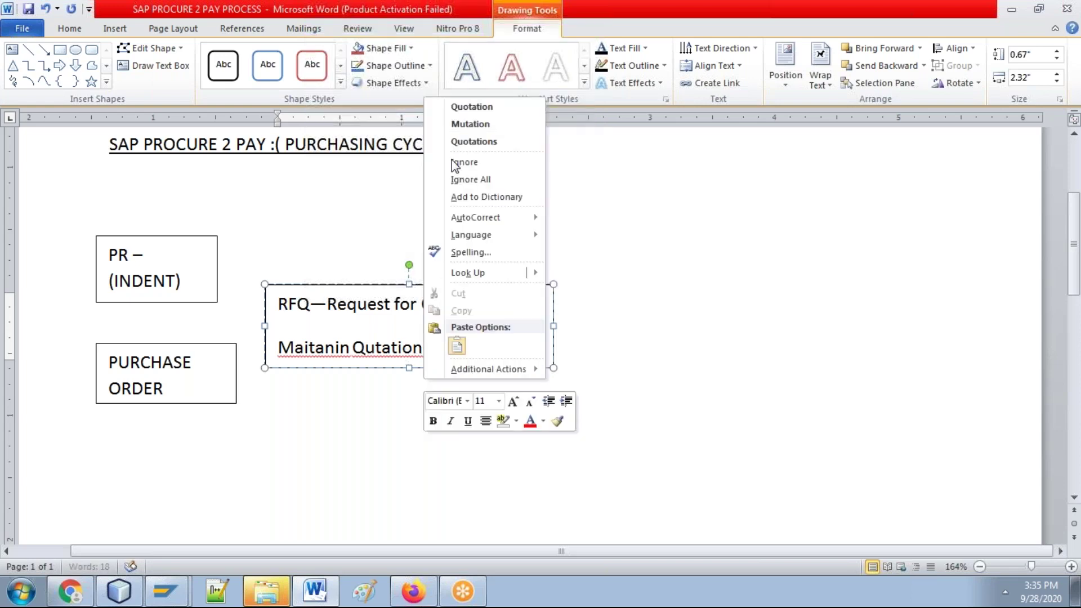
{"action": "left_click", "coordinate": [471, 107]}
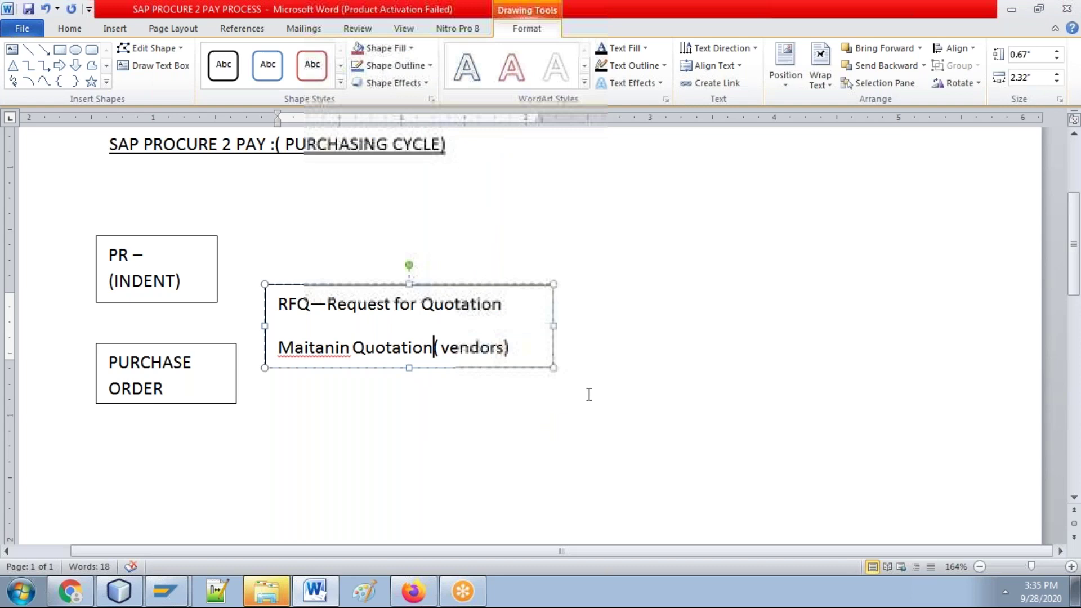
{"action": "left_click", "coordinate": [723, 314]}
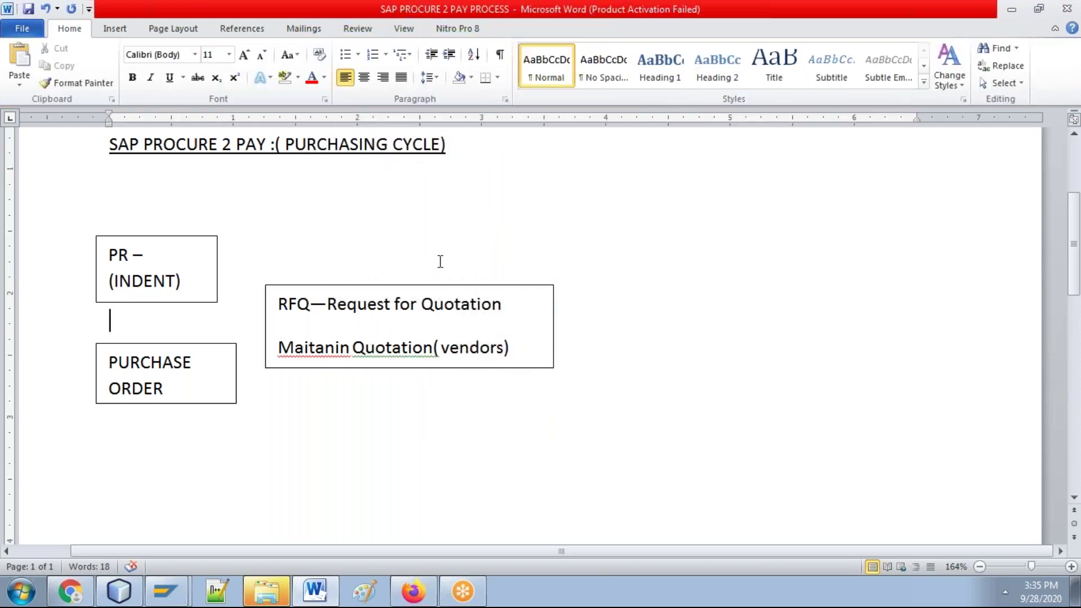
Step: Type '( source determination(' after Quotation and make the RFQ box taller to show it
{"action": "left_click", "coordinate": [503, 305]}
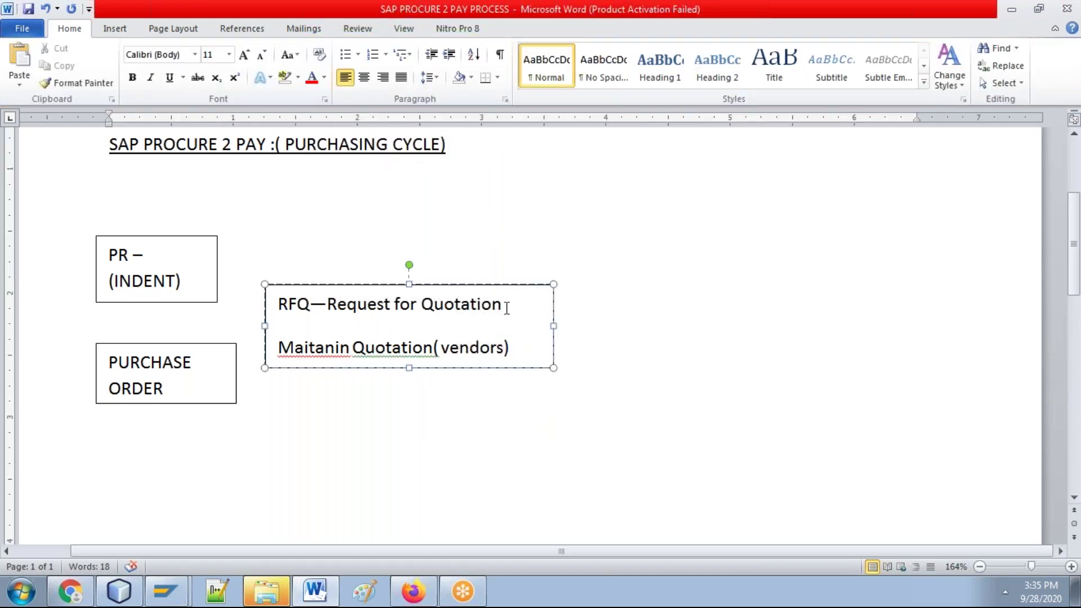
{"action": "type", "text": "( s"}
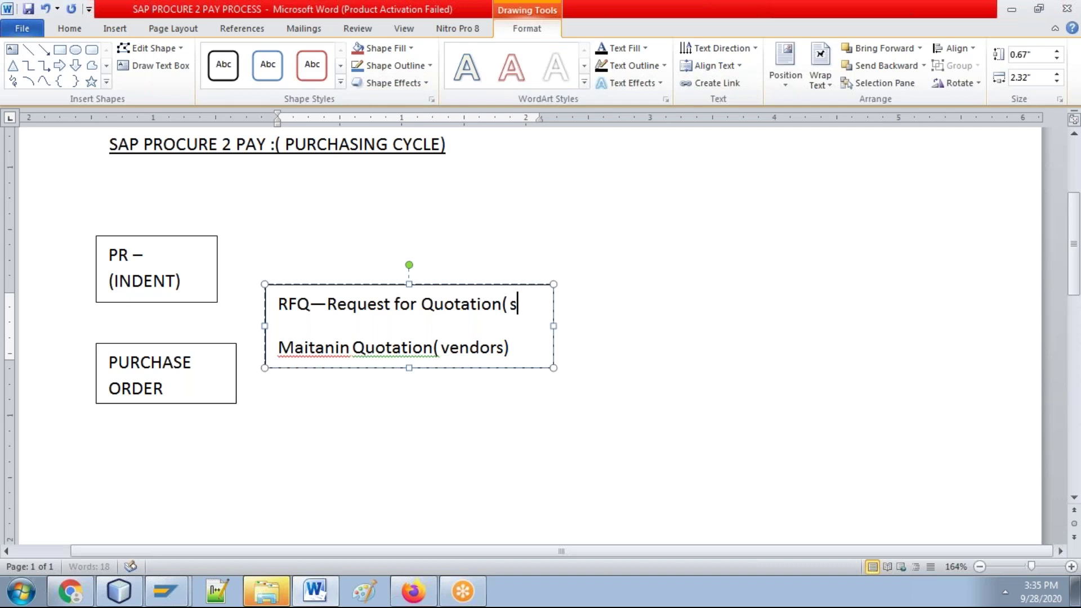
{"action": "type", "text": "ource de"}
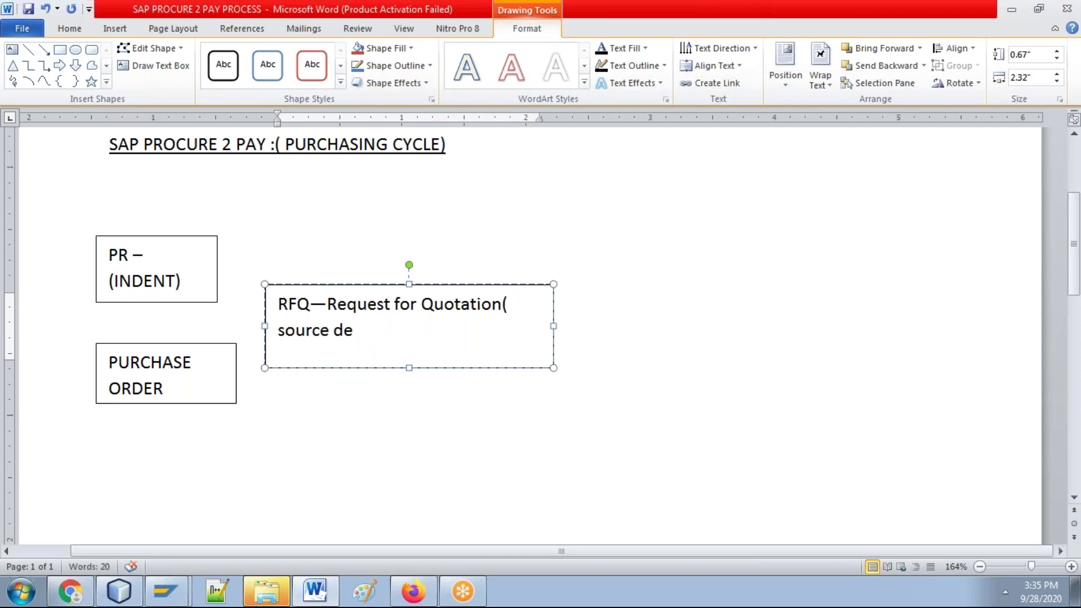
{"action": "type", "text": "termination("}
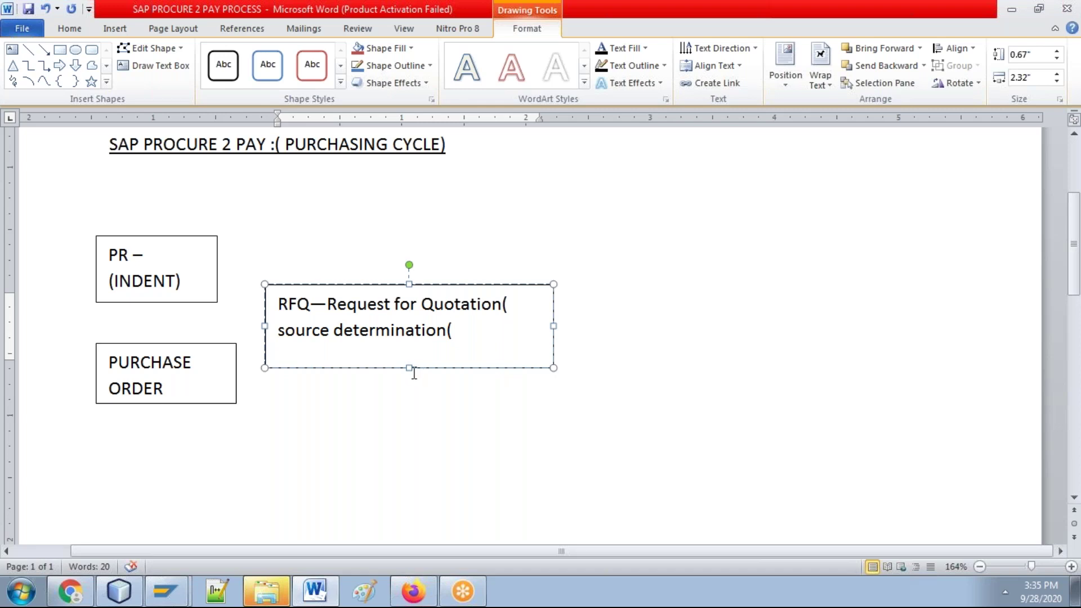
{"action": "left_click_drag", "start_coordinate": [409, 368], "coordinate": [410, 388]}
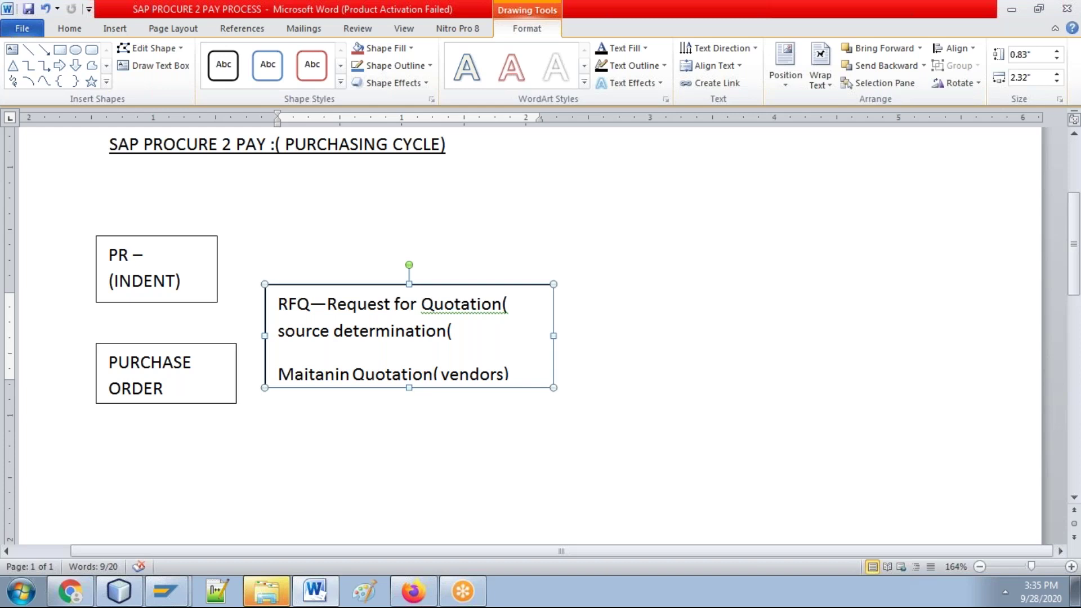
{"action": "left_click", "coordinate": [420, 414]}
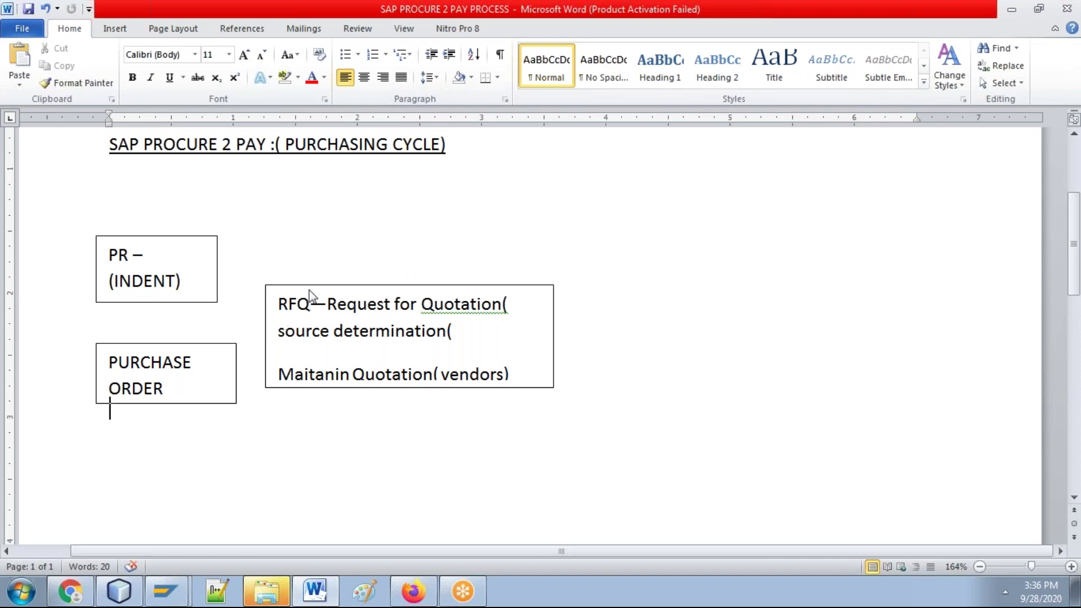
Step: Accept the spelling suggestion that adds a space between Quotation and the bracket
{"action": "left_click", "coordinate": [307, 276]}
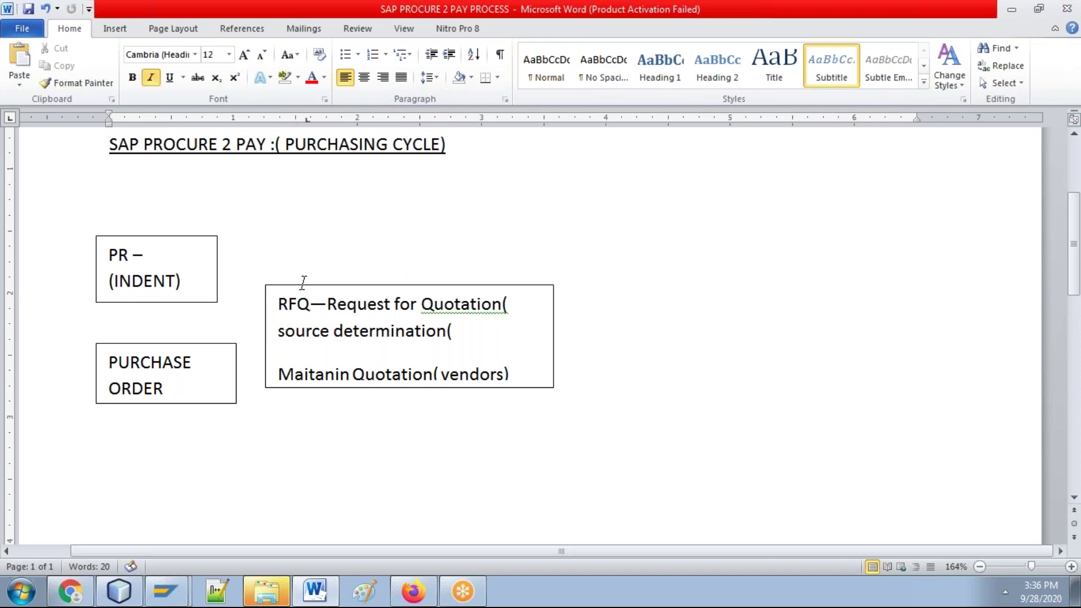
{"action": "right_click", "coordinate": [439, 310]}
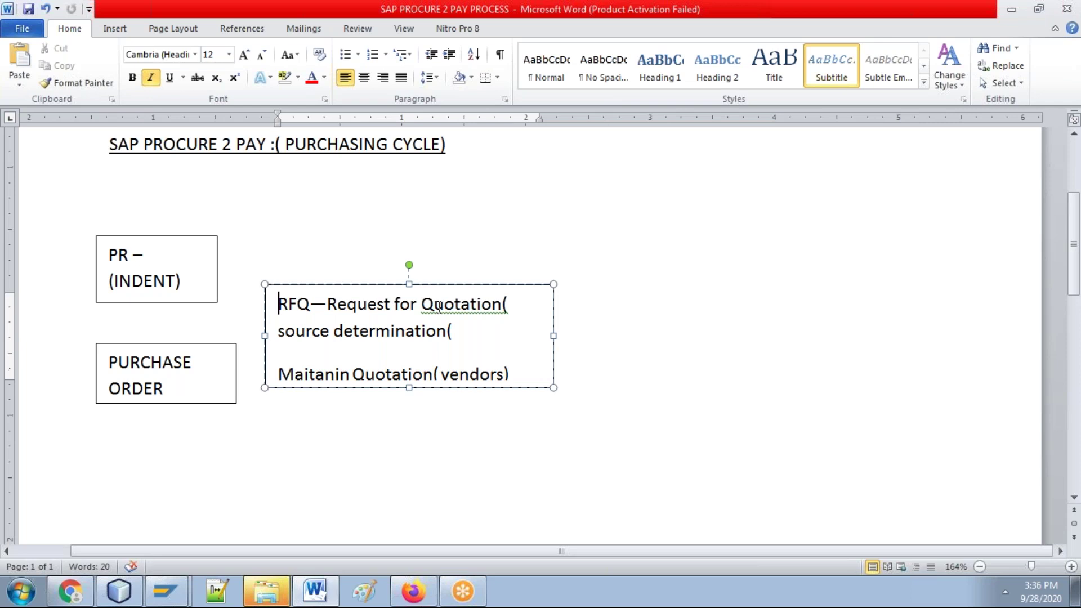
{"action": "left_click", "coordinate": [541, 328]}
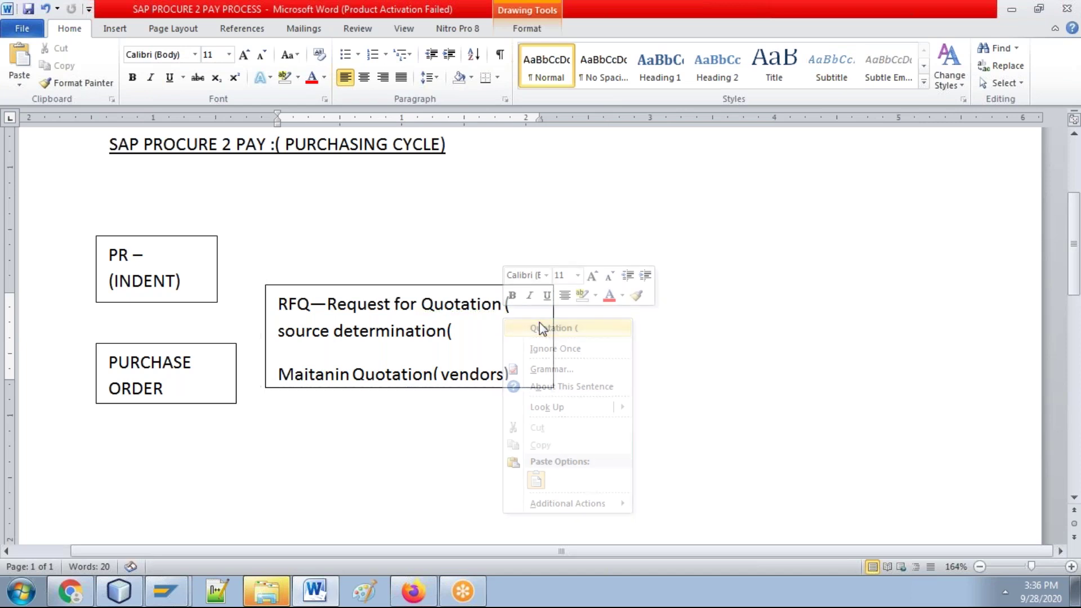
Step: Draw a straight arrow line from the PR (INDENT) box's bottom to the PURCHASE ORDER box
{"action": "left_click", "coordinate": [110, 31]}
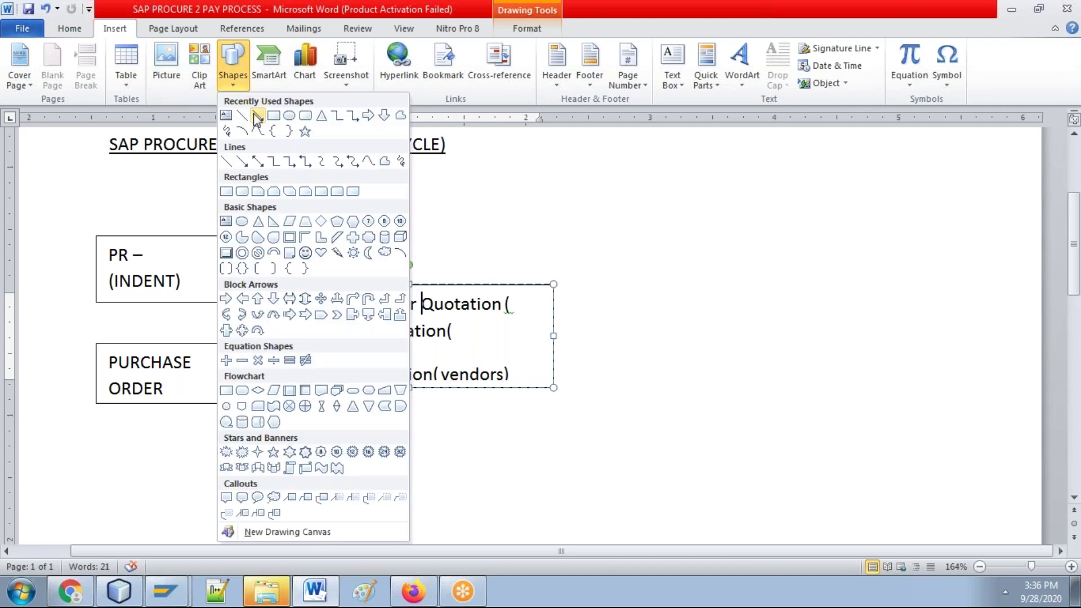
{"action": "left_click", "coordinate": [258, 116]}
{"action": "left_click_drag", "start_coordinate": [143, 307], "coordinate": [143, 343]}
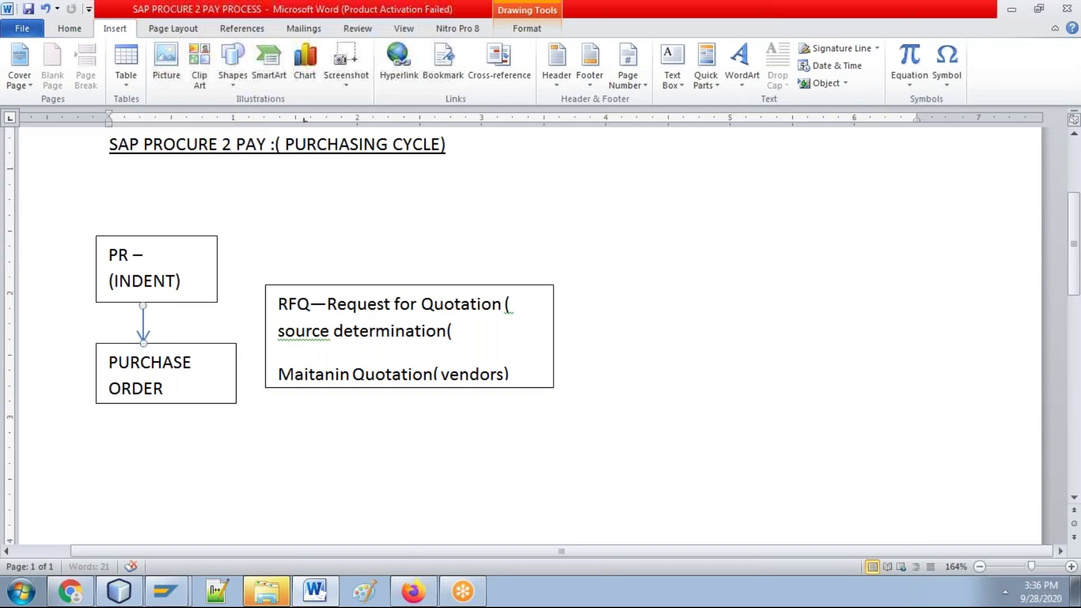
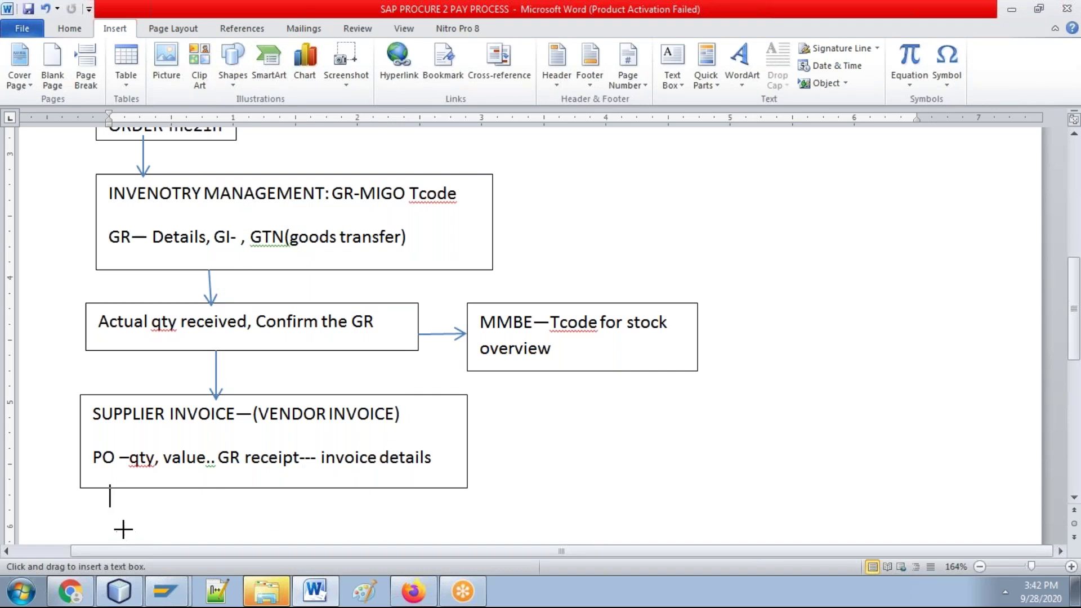
Step: Draw a new text box below the Supplier Invoice box and start typing 'Vendor'
{"action": "left_click_drag", "start_coordinate": [96, 516], "coordinate": [479, 410]}
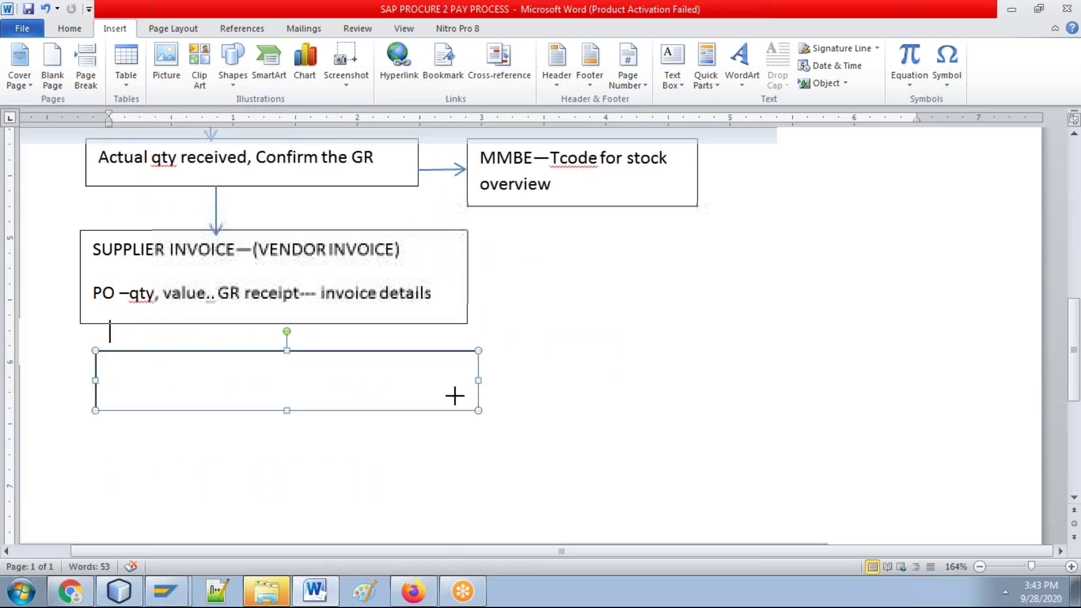
{"action": "type", "text": "Make"}
{"action": "key", "text": "BackSpace"}
{"action": "key", "text": "BackSpace"}
{"action": "key", "text": "BackSpace"}
{"action": "key", "text": "BackSpace"}
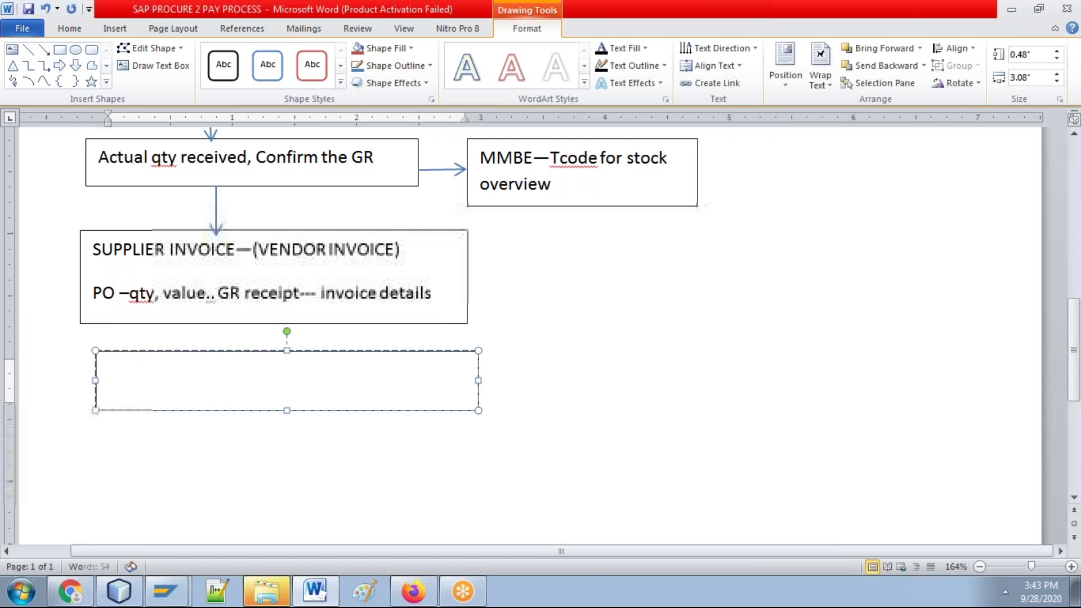
{"action": "type", "text": "pay"}
{"action": "key", "text": "BackSpace"}
{"action": "key", "text": "BackSpace"}
{"action": "key", "text": "BackSpace"}
{"action": "type", "text": "p"}
{"action": "key", "text": "BackSpace"}
{"action": "type", "text": "vEndor PAyemnt"}
{"action": "key", "text": "BackSpace"}
{"action": "key", "text": "BackSpace"}
{"action": "key", "text": "BackSpace"}
{"action": "key", "text": "BackSpace"}
{"action": "key", "text": "BackSpace"}
{"action": "key", "text": "BackSpace"}
{"action": "key", "text": "BackSpace"}
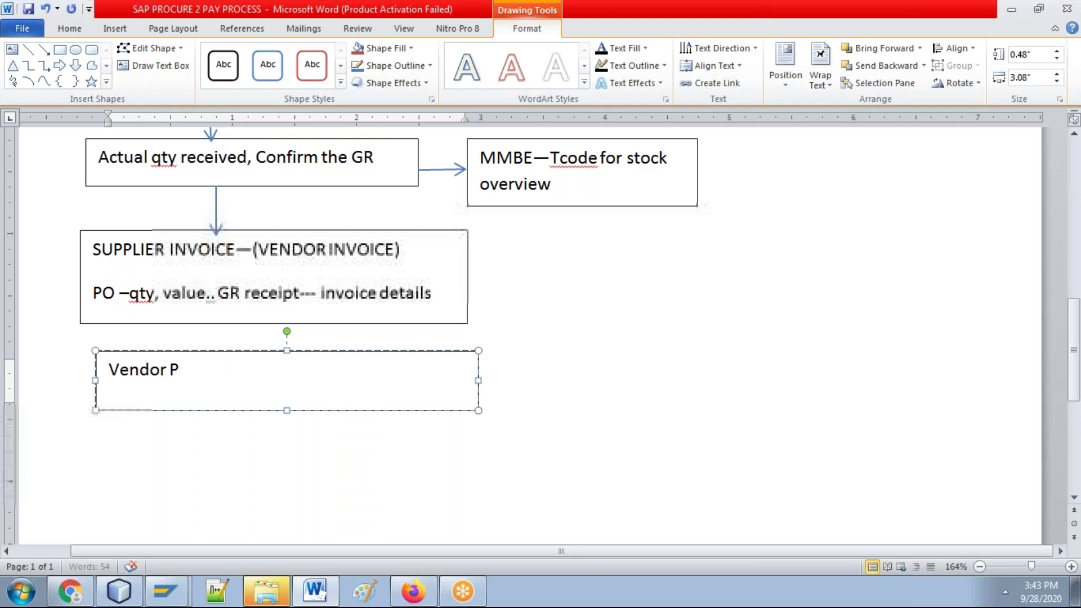
Step: Complete the box text as 'Vendor Payment --- Finance', correcting the typos
{"action": "type", "text": "pAYMENT --- "}
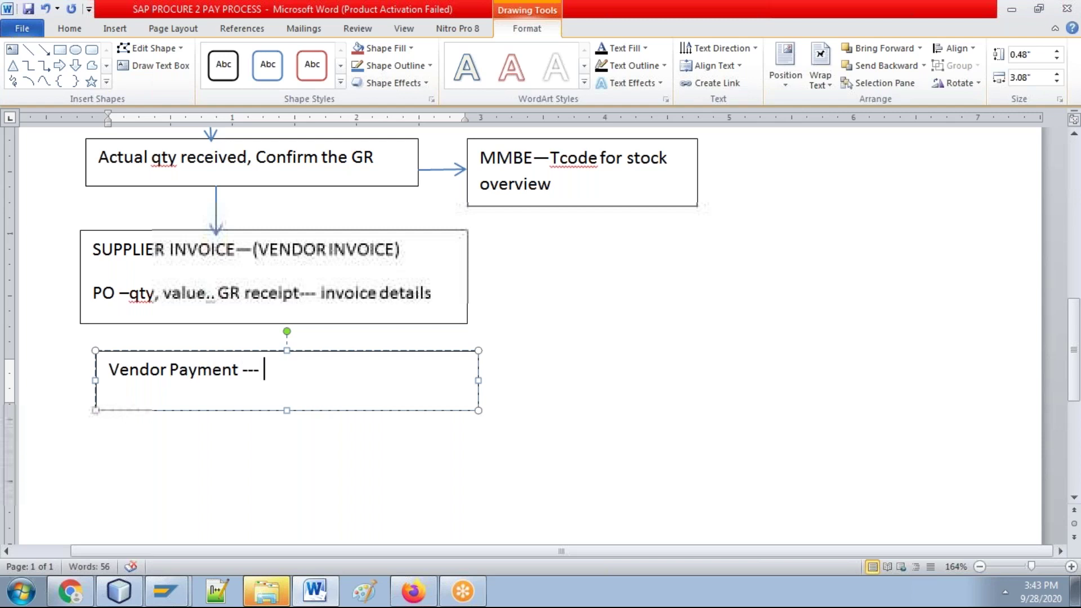
{"action": "type", "text": "Fiancne"}
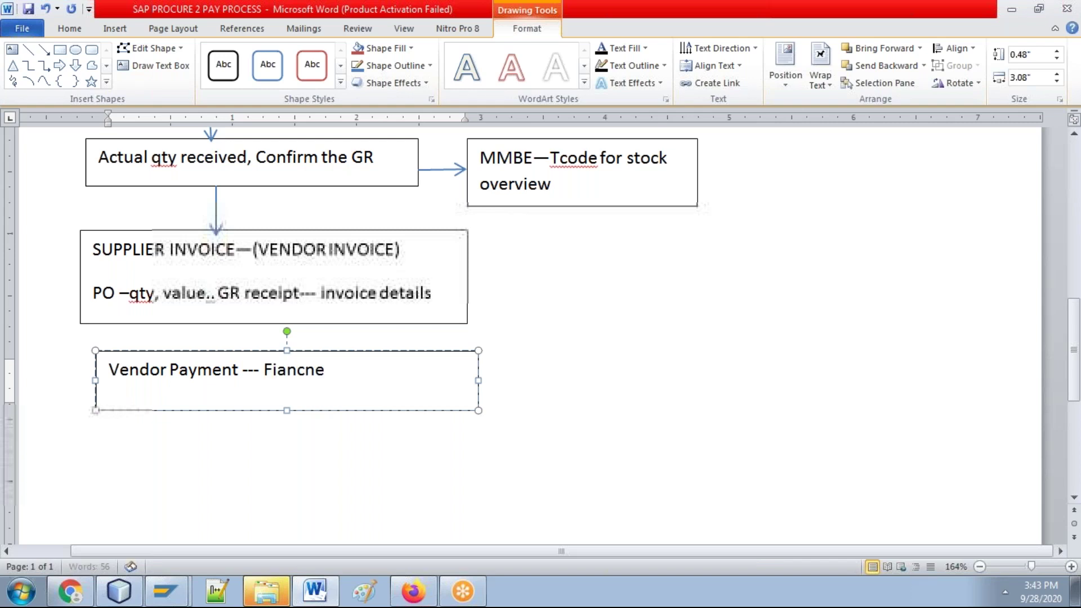
{"action": "key", "text": "BackSpace"}
{"action": "key", "text": "BackSpace"}
{"action": "key", "text": "BackSpace"}
{"action": "type", "text": "an"}
{"action": "key", "text": "BackSpace"}
{"action": "key", "text": "BackSpace"}
{"action": "key", "text": "BackSpace"}
{"action": "type", "text": "inance"}
Step: Draw an arrow from the Supplier Invoice box down to the Vendor Payment box
{"action": "left_click", "coordinate": [45, 50]}
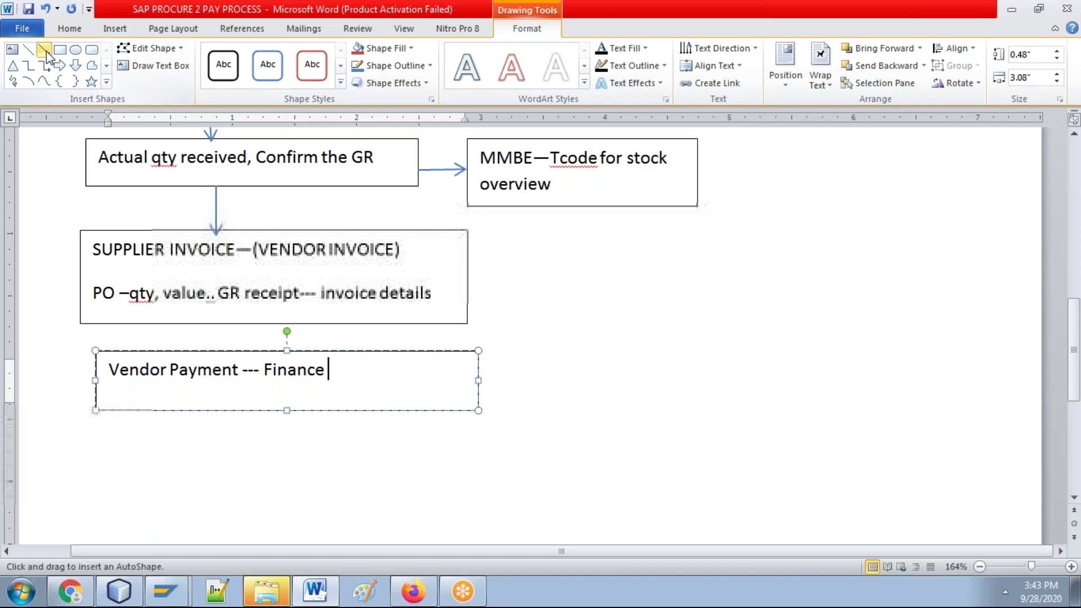
{"action": "left_click_drag", "start_coordinate": [256, 324], "coordinate": [257, 353]}
{"action": "left_click", "coordinate": [603, 382]}
{"action": "key", "text": "Up"}
{"action": "key", "text": "Up"}
{"action": "key", "text": "Up"}
{"action": "key", "text": "Up"}
{"action": "key", "text": "Up"}
{"action": "key", "text": "Up"}
{"action": "key", "text": "Up"}
{"action": "key", "text": "Up"}
{"action": "key", "text": "Up"}
{"action": "key", "text": "Up"}
{"action": "key", "text": "Up"}
{"action": "key", "text": "Up"}
{"action": "key", "text": "Up"}
{"action": "key", "text": "Up"}
{"action": "key", "text": "Up"}
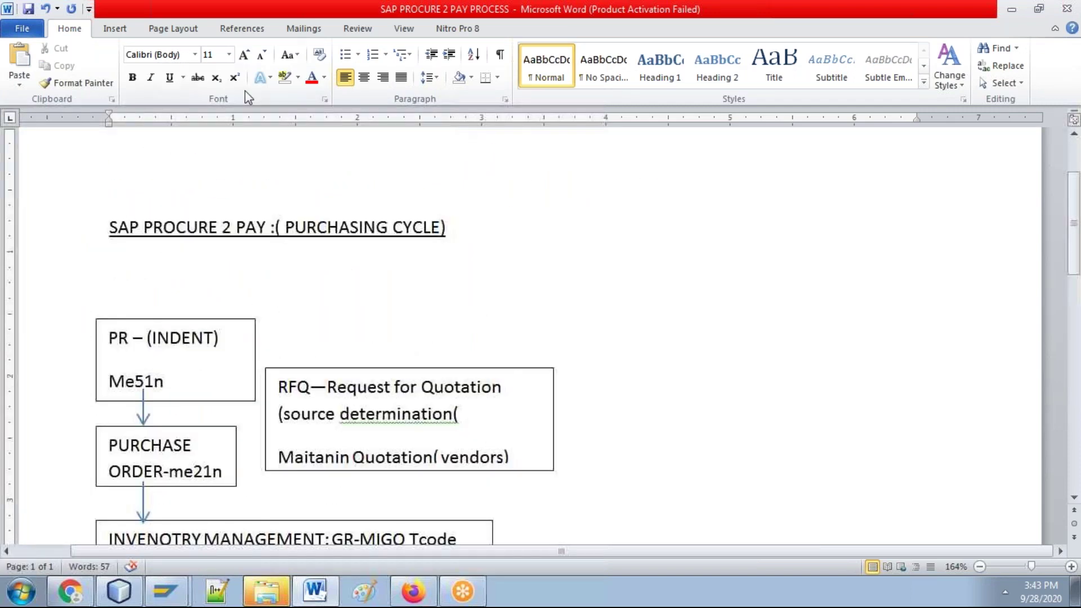
Step: Draw an arrow shape from the PR box to the RFQ box
{"action": "left_click", "coordinate": [109, 30]}
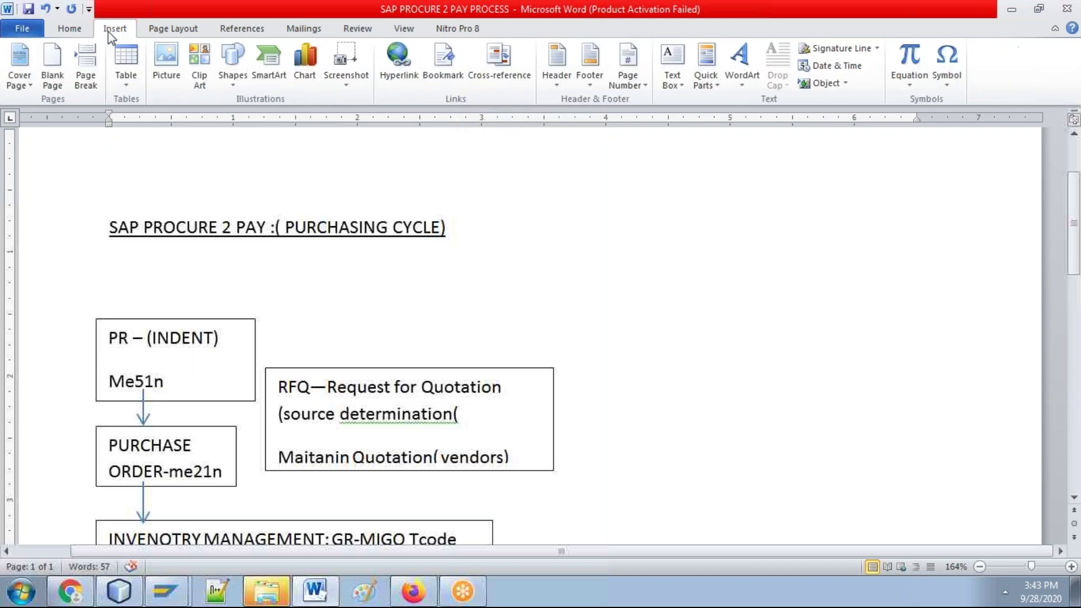
{"action": "left_click", "coordinate": [230, 89]}
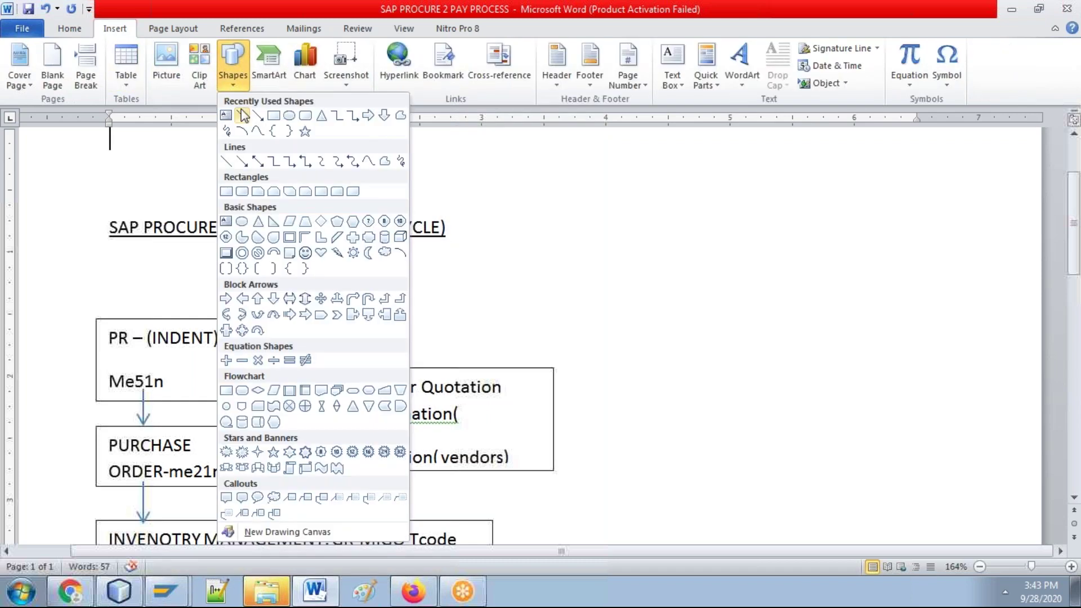
{"action": "left_click", "coordinate": [258, 116]}
{"action": "left_click_drag", "start_coordinate": [254, 376], "coordinate": [265, 377]}
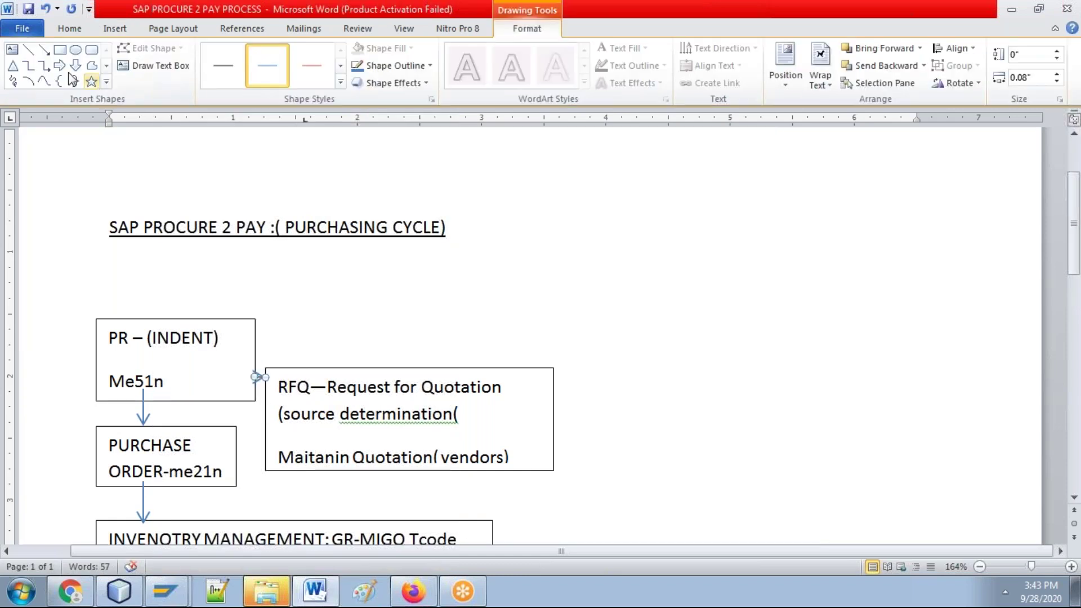
Step: Draw an arrow from the RFQ box's left edge to the PURCHASE ORDER box
{"action": "left_click", "coordinate": [49, 55]}
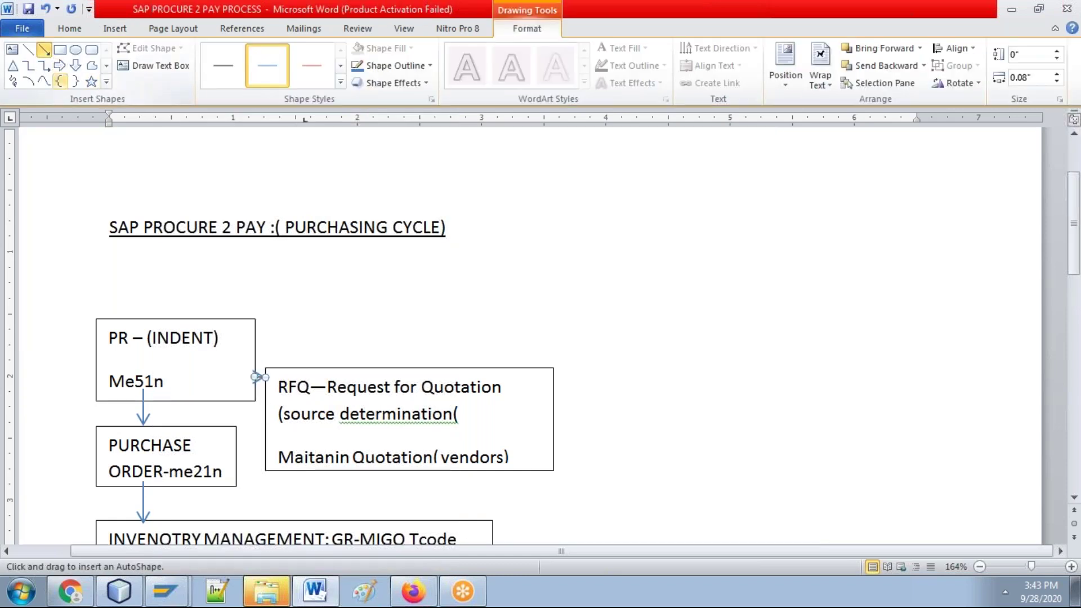
{"action": "left_click", "coordinate": [266, 413]}
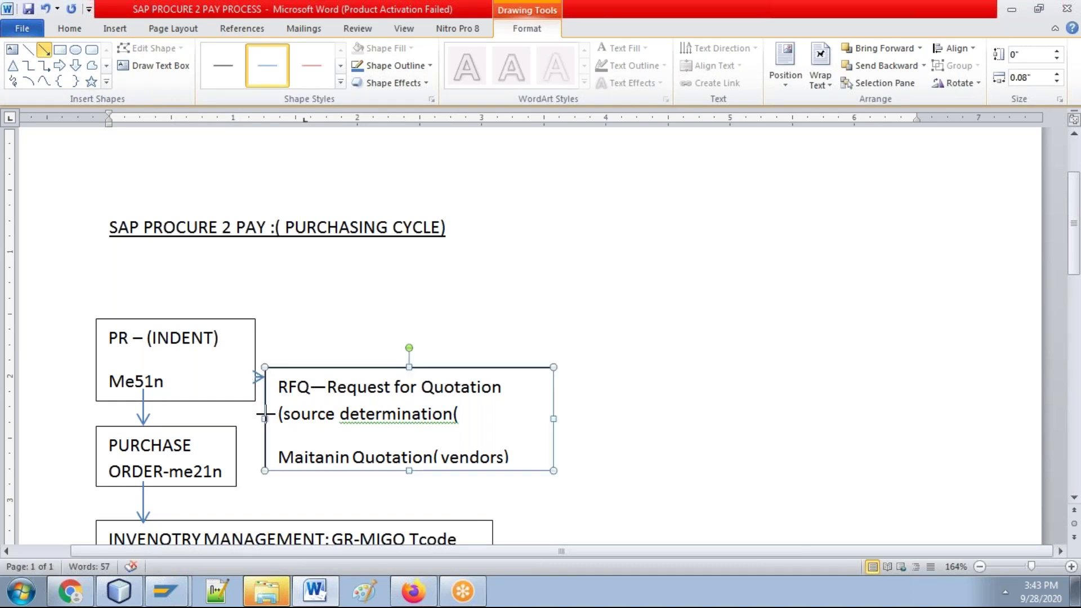
{"action": "left_click", "coordinate": [265, 416]}
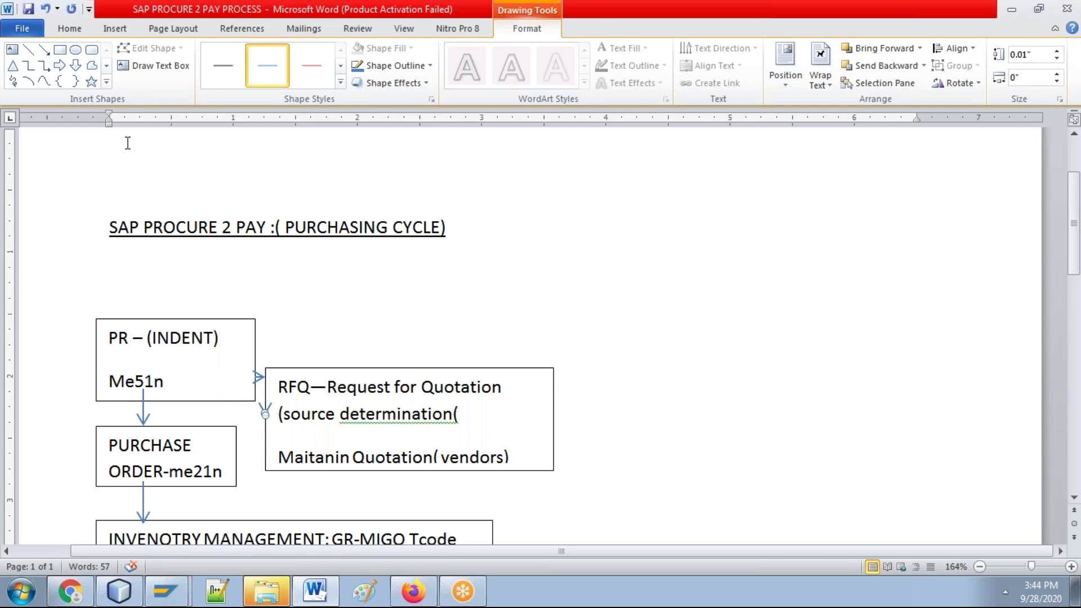
{"action": "left_click", "coordinate": [43, 50]}
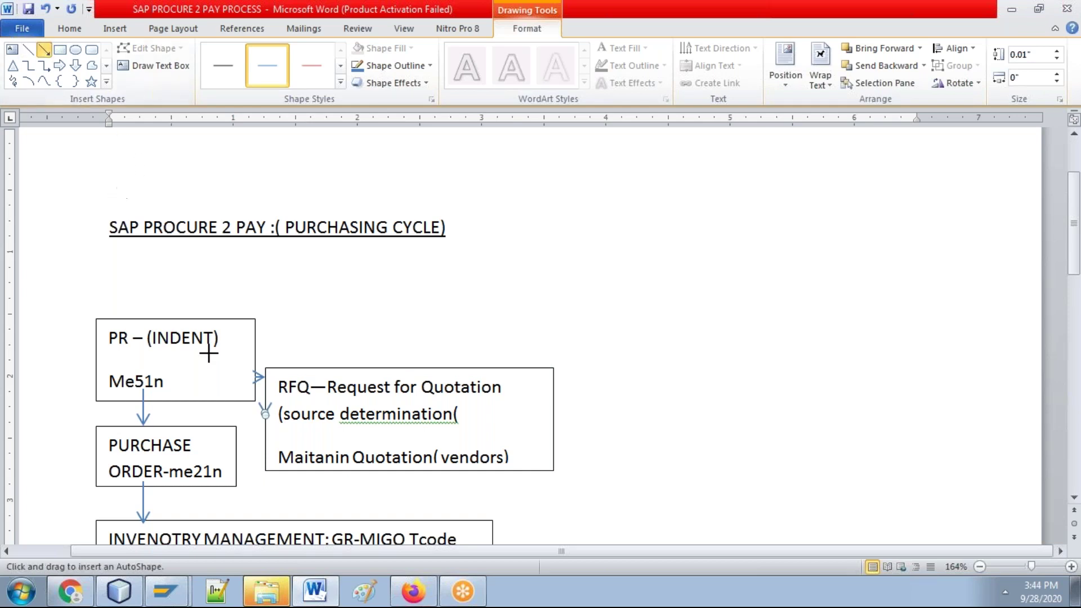
{"action": "left_click", "coordinate": [263, 433]}
{"action": "left_click_drag", "start_coordinate": [263, 434], "coordinate": [235, 436]}
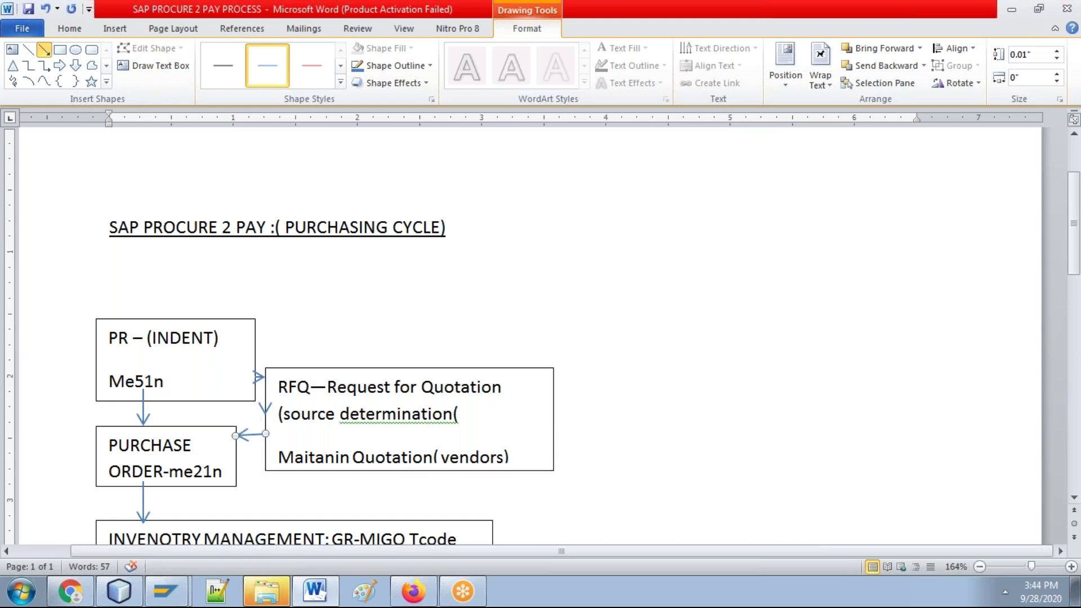
{"action": "left_click", "coordinate": [360, 285]}
{"action": "left_click", "coordinate": [394, 419]}
{"action": "right_click", "coordinate": [453, 417]}
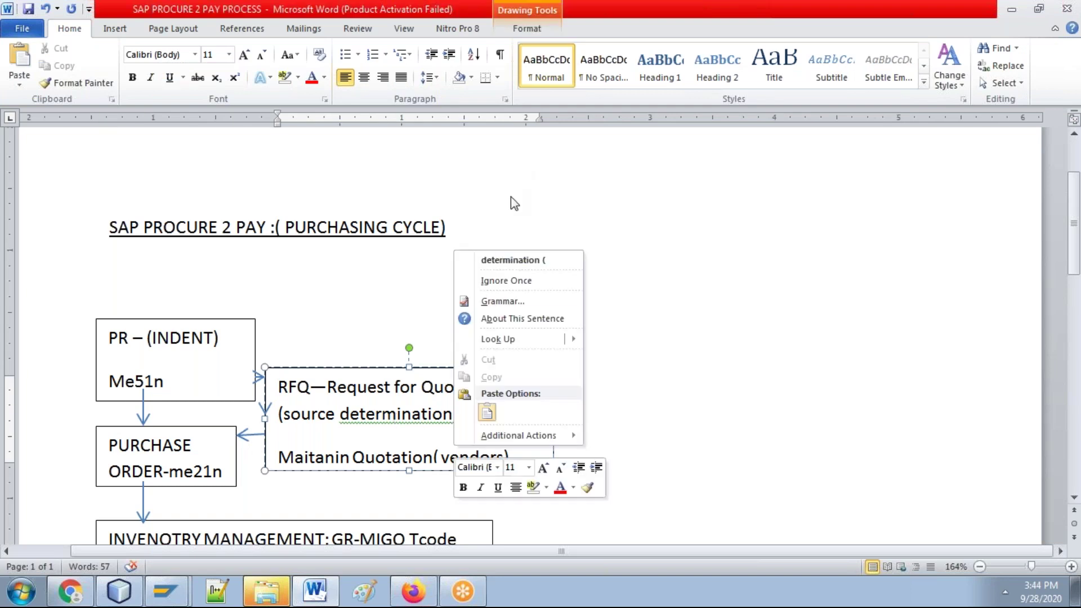
Step: Accept the spacing correction for 'determination (' and save the document
{"action": "left_click", "coordinate": [511, 262]}
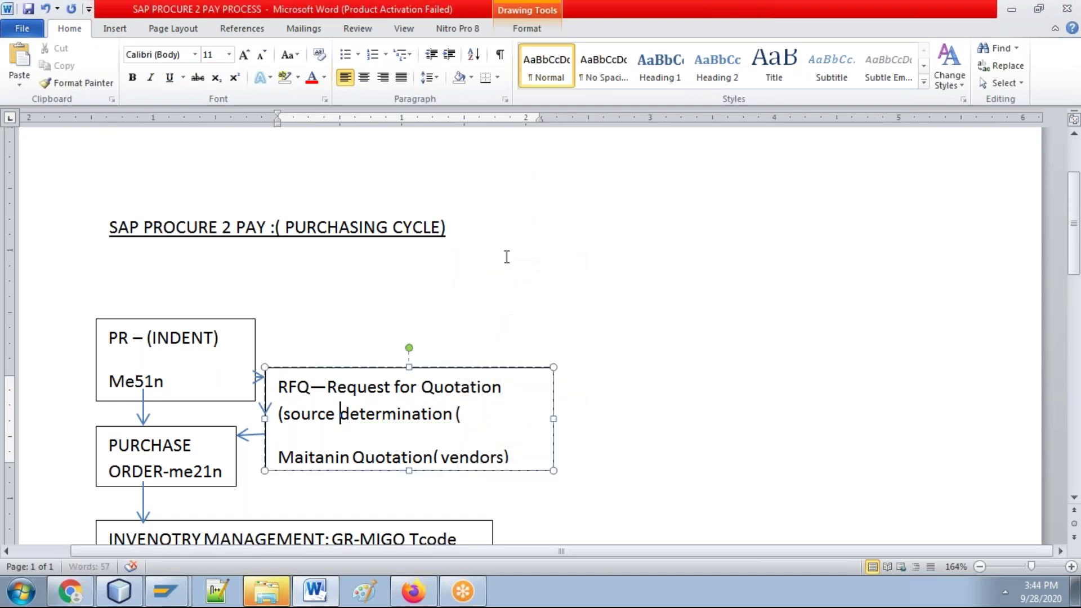
{"action": "left_click", "coordinate": [490, 248]}
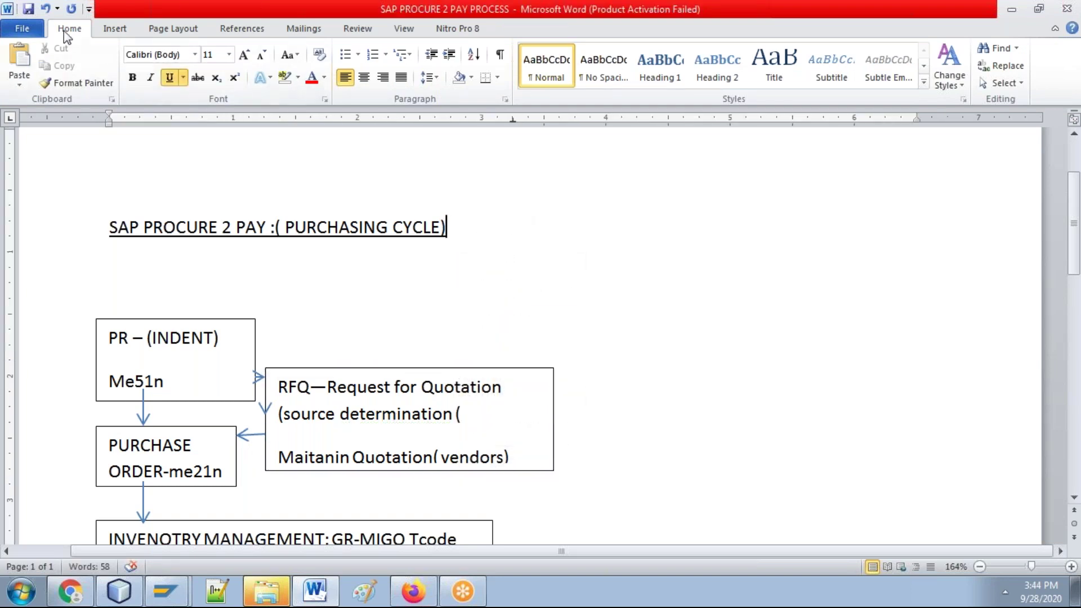
{"action": "left_click", "coordinate": [28, 8]}
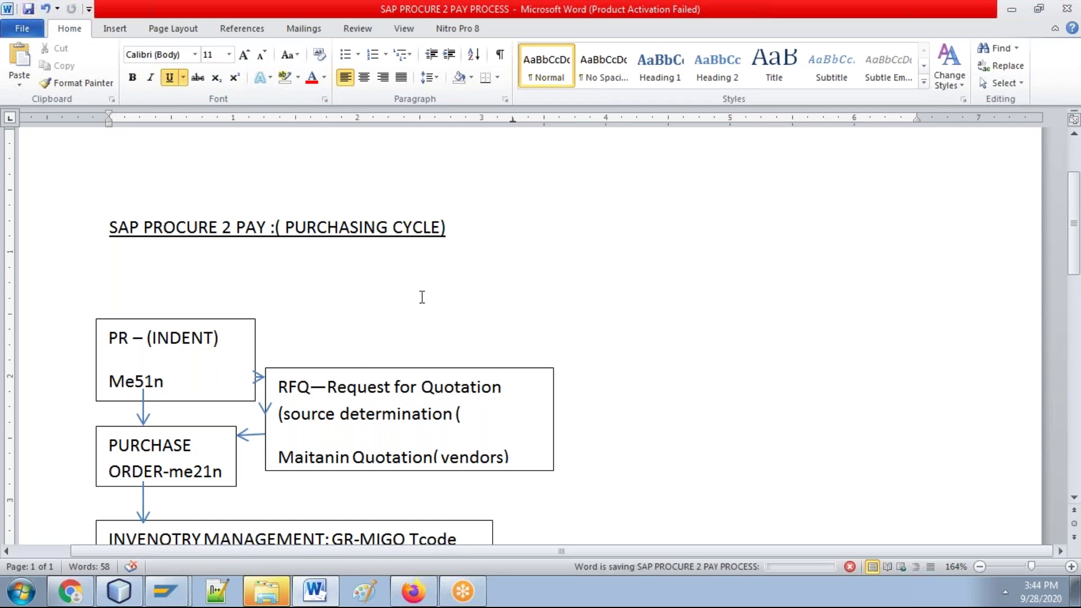
Step: Add the subtitle '--MATERIAL MASTER, VENDOR MASTER AND PURCHASE INFORECORDS' under the title and save
{"action": "key", "text": "Return"}
{"action": "key", "text": "Down"}
{"action": "key", "text": "Down"}
{"action": "key", "text": "Down"}
{"action": "key", "text": "Down"}
{"action": "key", "text": "Down"}
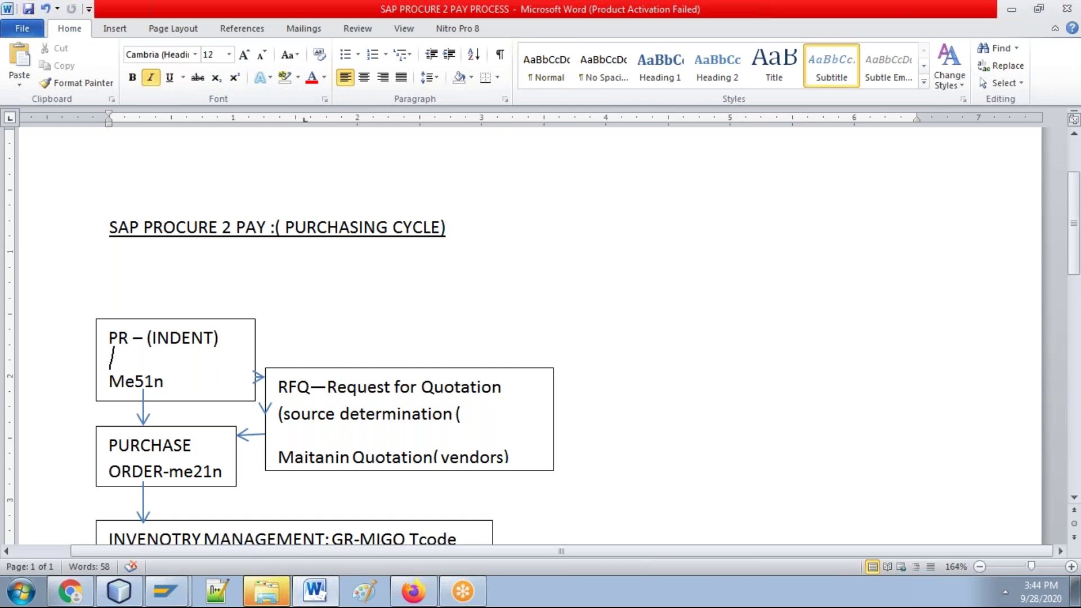
{"action": "key", "text": "Down"}
{"action": "key", "text": "Down"}
{"action": "key", "text": "Down"}
{"action": "key", "text": "Down"}
{"action": "key", "text": "Down"}
{"action": "key", "text": "Down"}
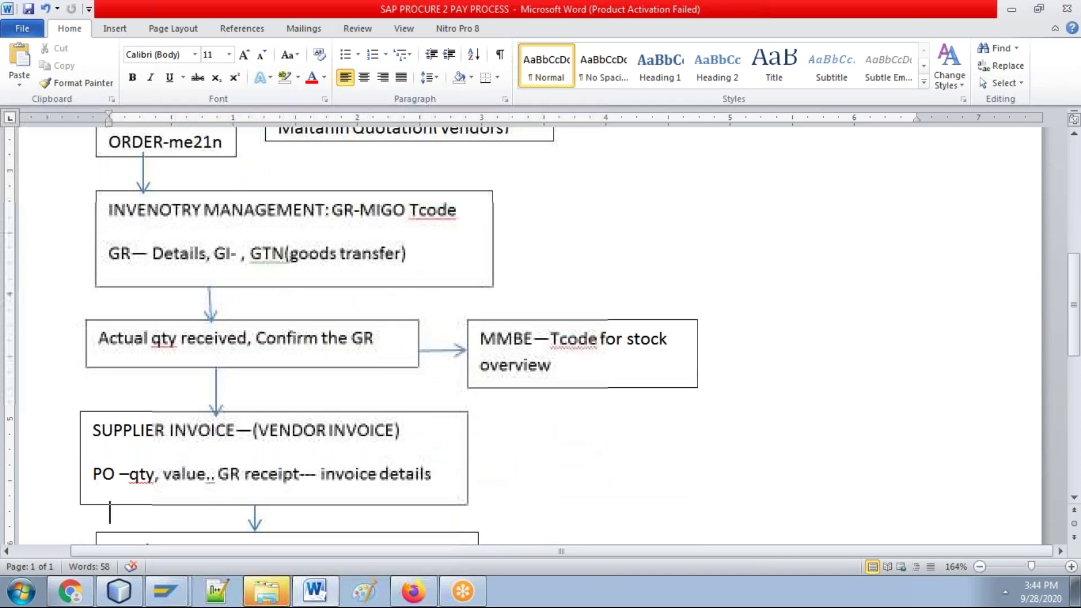
{"action": "key", "text": "Up"}
{"action": "key", "text": "Up"}
{"action": "key", "text": "Up"}
{"action": "key", "text": "Up"}
{"action": "key", "text": "Up"}
{"action": "key", "text": "Up"}
{"action": "key", "text": "Up"}
{"action": "key", "text": "Up"}
{"action": "key", "text": "Up"}
{"action": "key", "text": "Up"}
{"action": "key", "text": "Up"}
{"action": "key", "text": "Up"}
{"action": "key", "text": "Down"}
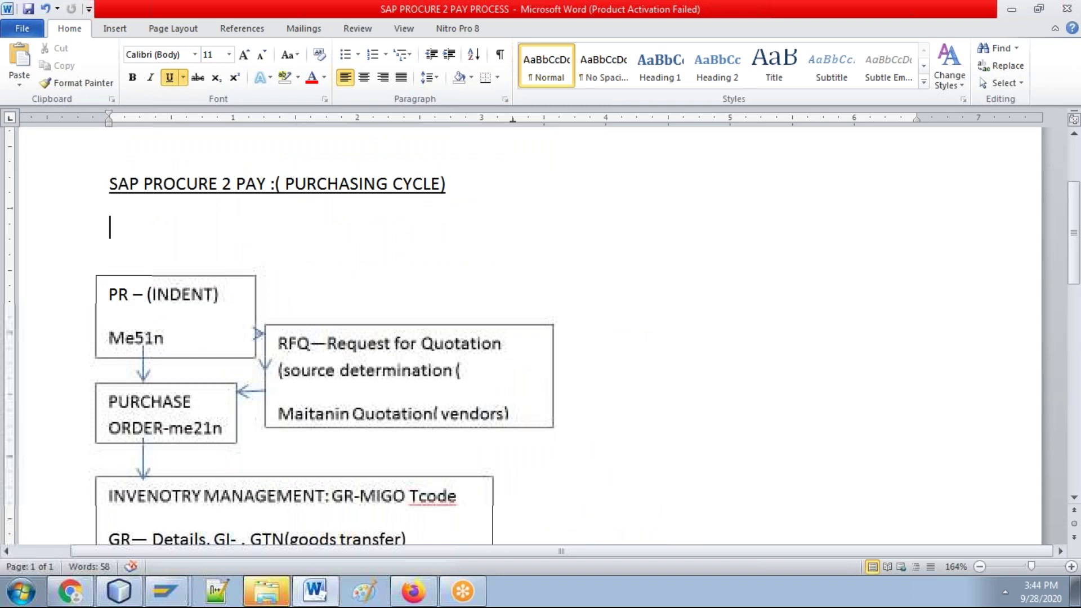
{"action": "type", "text": "--MATERIAL MASTE"}
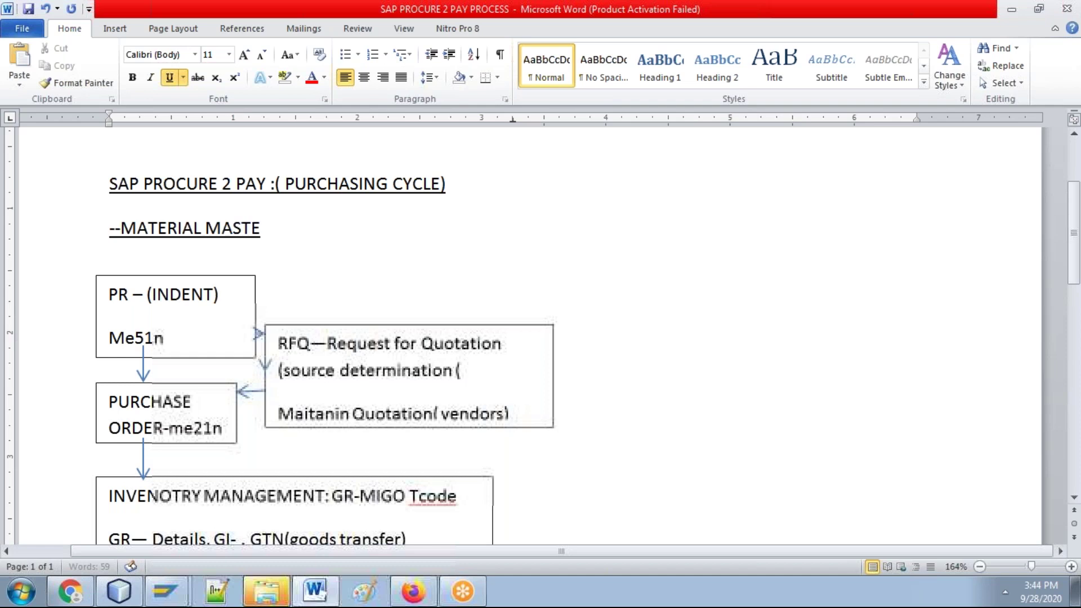
{"action": "type", "text": "R, VENDOR MAS"}
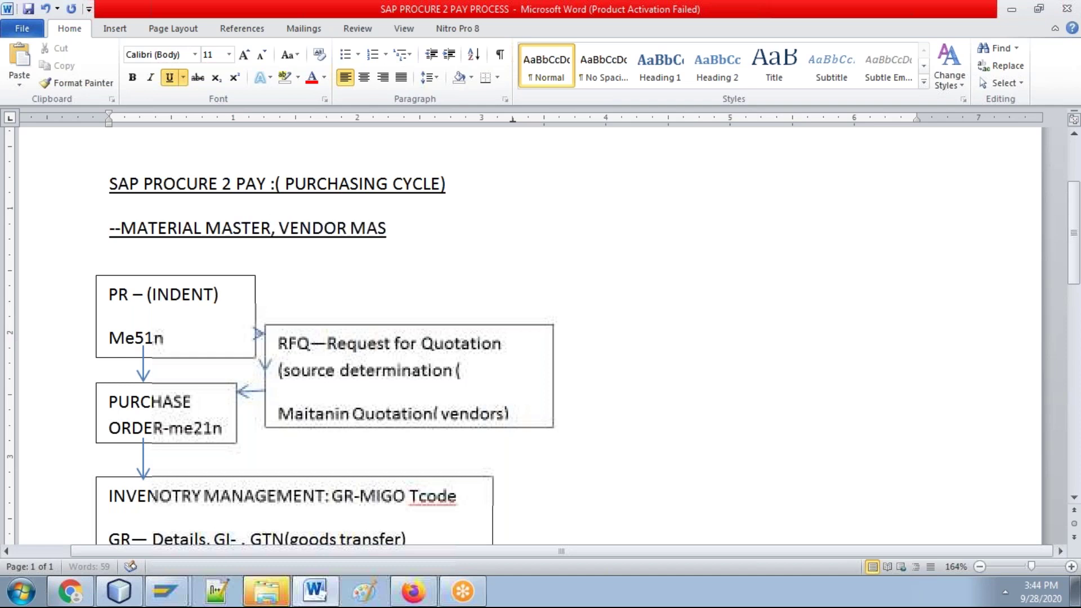
{"action": "type", "text": "TER AND PURCH"}
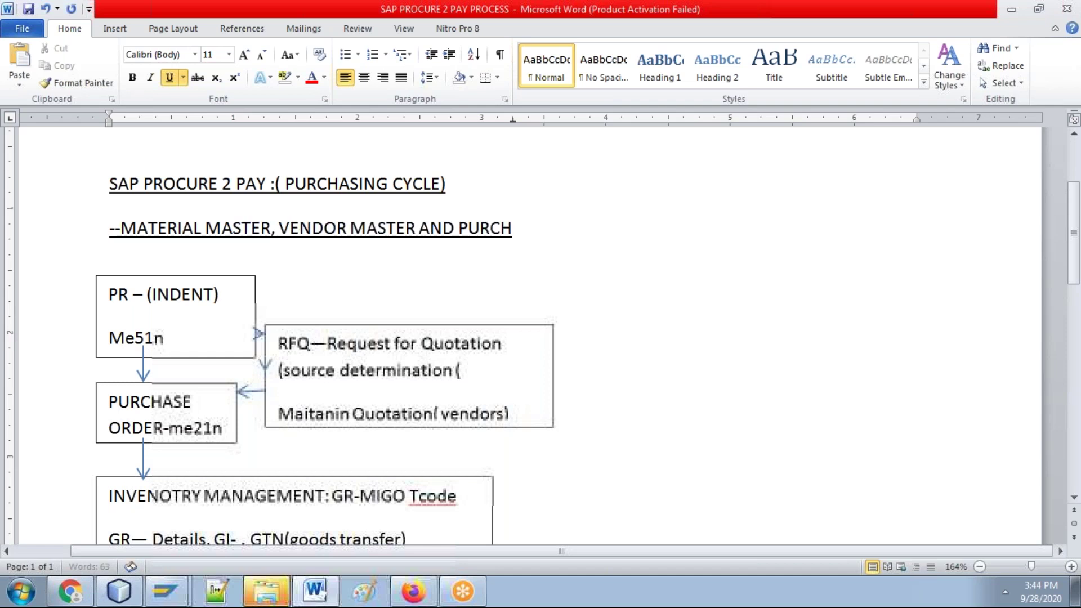
{"action": "type", "text": "ASE INFO"}
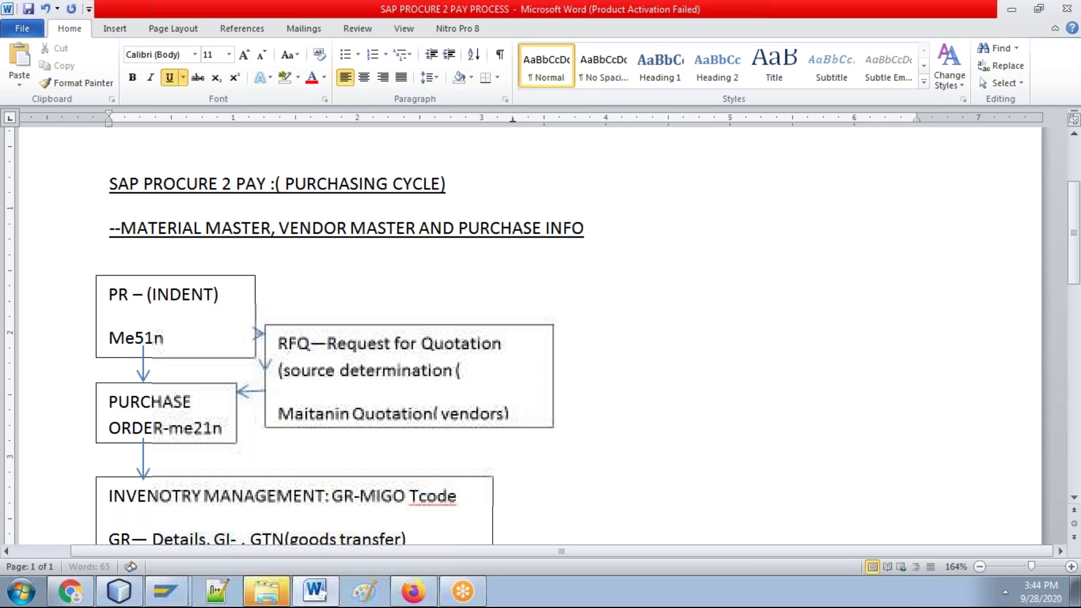
{"action": "type", "text": "RECORD"}
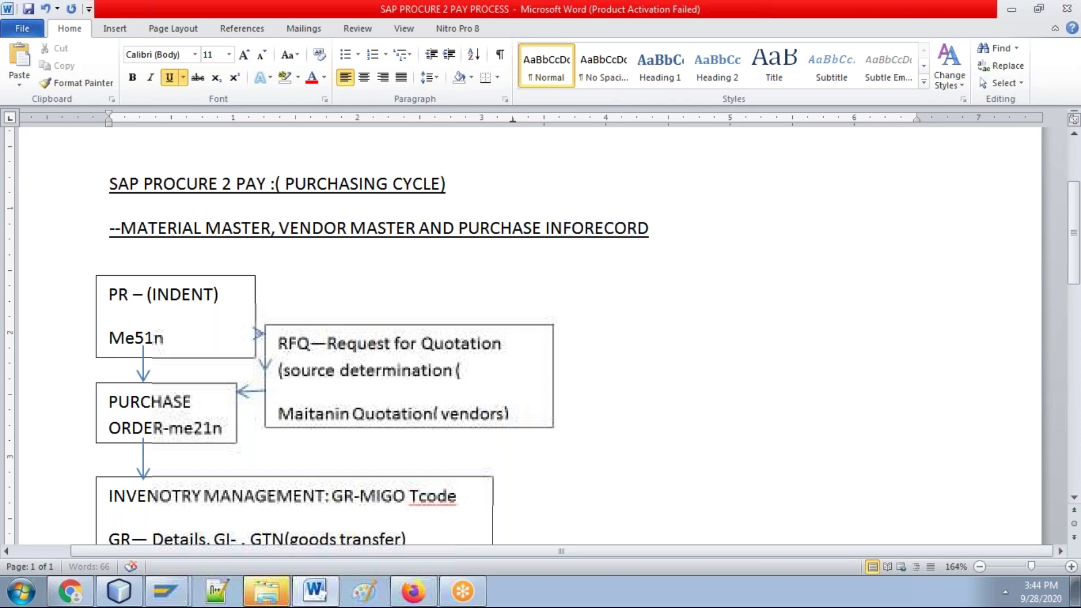
{"action": "type", "text": "S"}
{"action": "key", "text": "ctrl+s"}
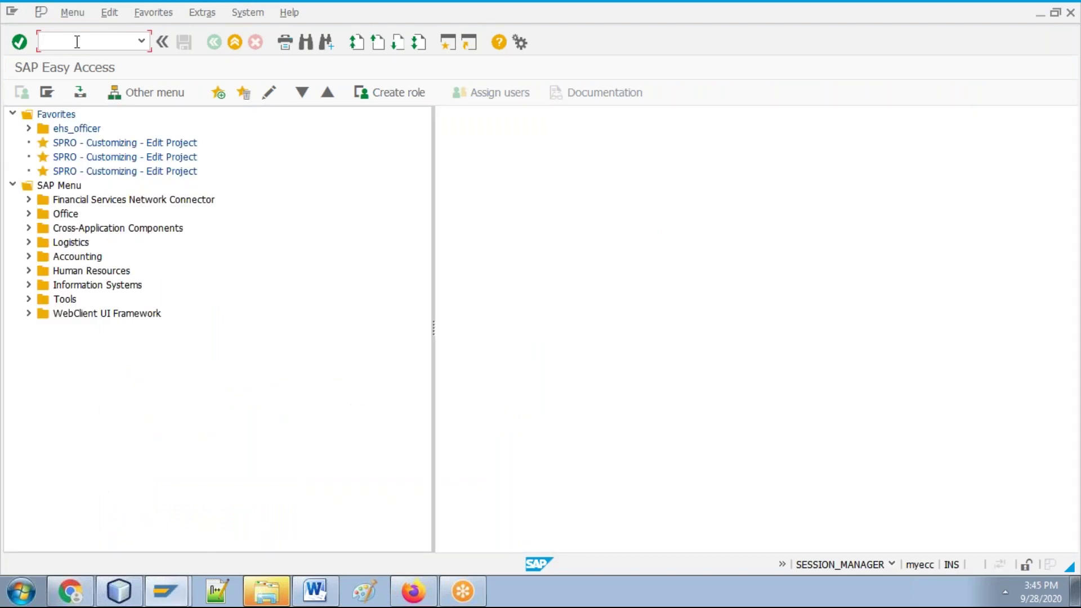
Step: Run transaction ME11, view the connection-reset error details, and close the error
{"action": "type", "text": "ME11n"}
{"action": "key", "text": "Return"}
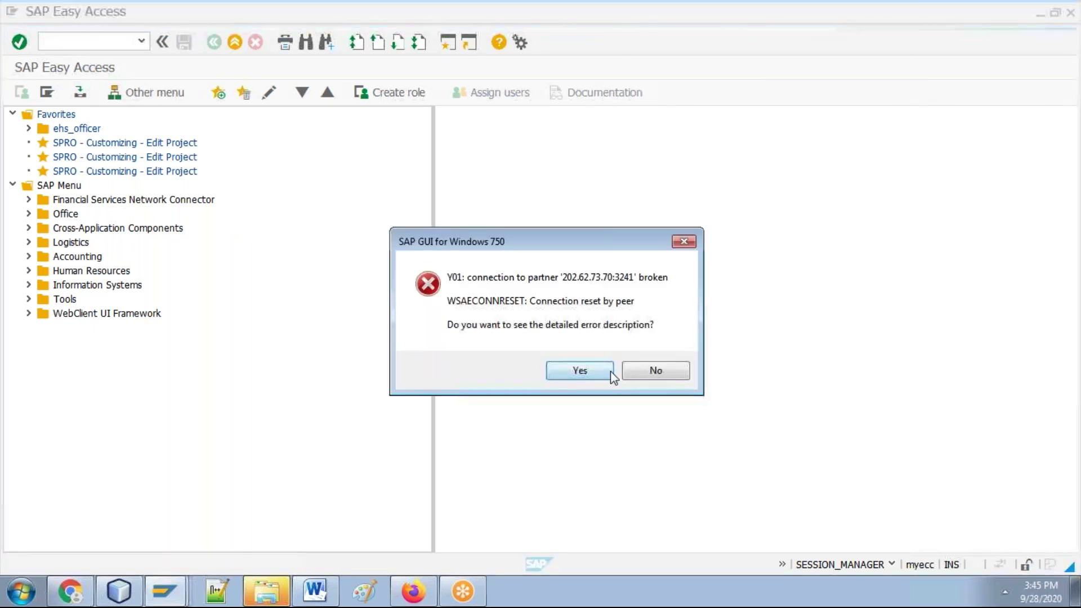
{"action": "left_click", "coordinate": [606, 371]}
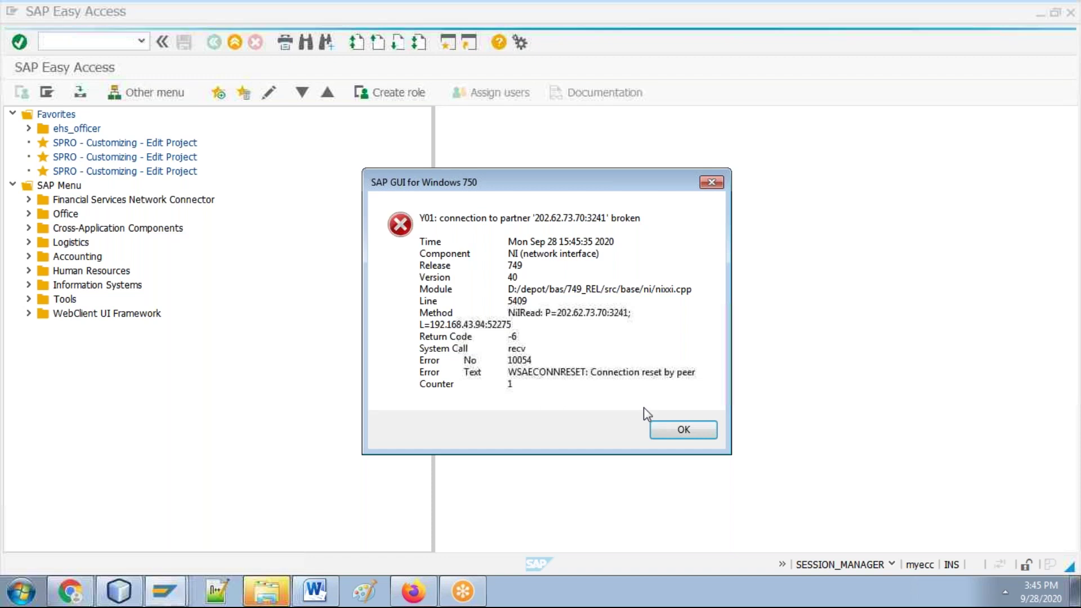
{"action": "left_click", "coordinate": [659, 430]}
Step: Log back in to ecc2 through SAP Logon using the previous user name and password
{"action": "key", "text": "alt+Tab"}
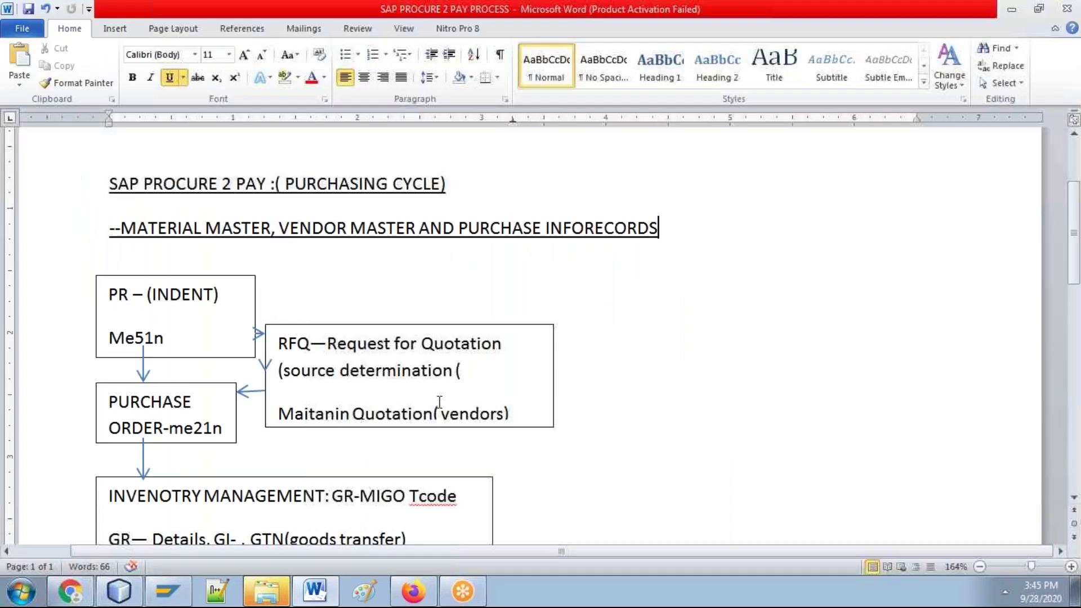
{"action": "left_click", "coordinate": [162, 593]}
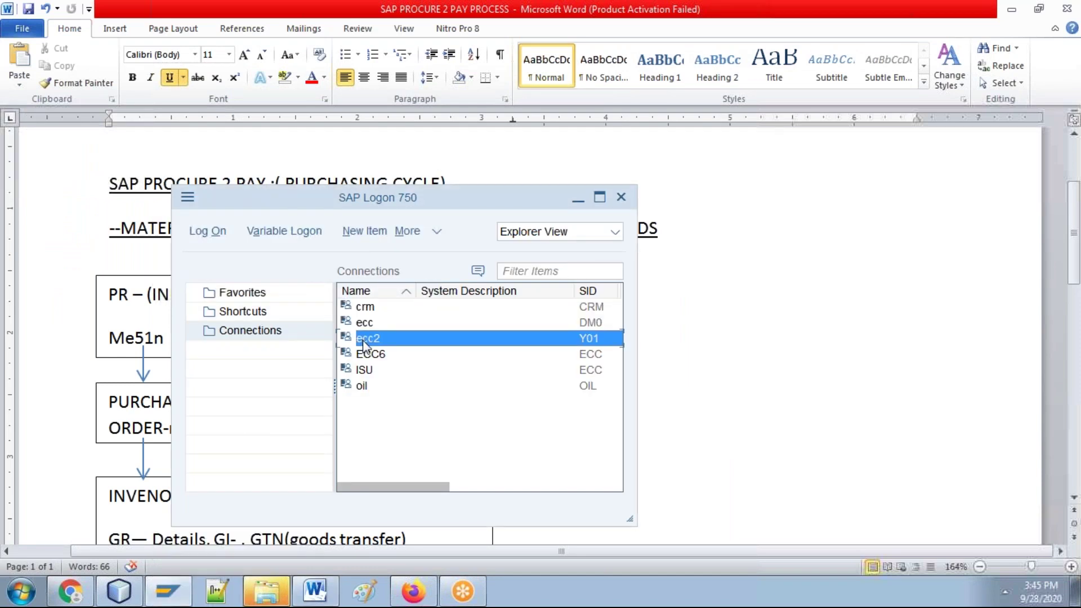
{"action": "double_click", "coordinate": [364, 340]}
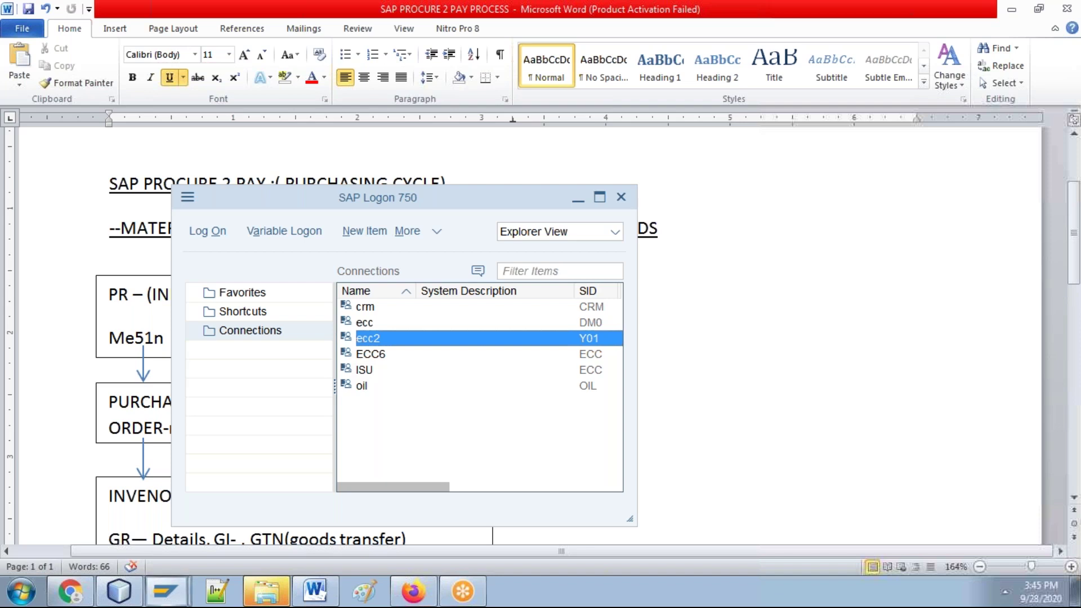
{"action": "key", "text": "Down"}
{"action": "key", "text": "Return"}
{"action": "key", "text": "Tab"}
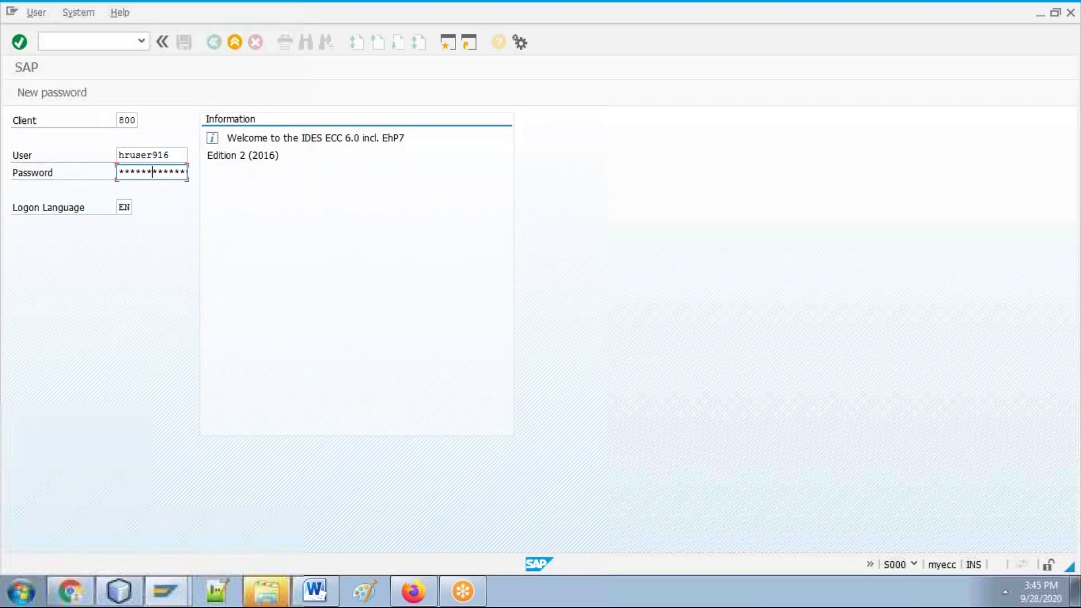
{"action": "key", "text": "Return"}
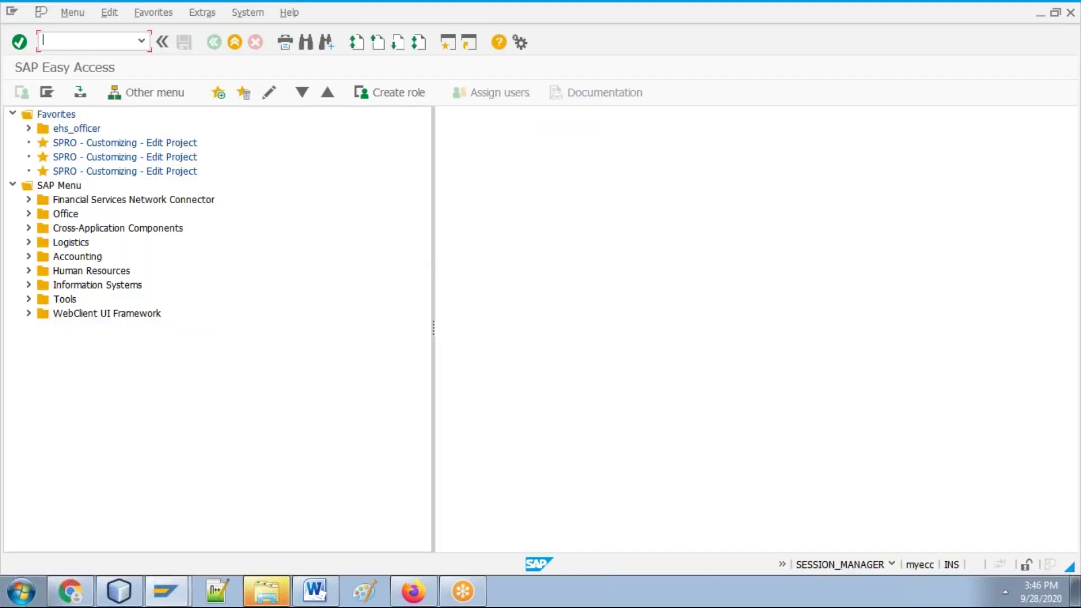
Step: Start MM02 Change Material, close the blank pop-up, and open the Material field's search help
{"action": "type", "text": "mm02"}
{"action": "key", "text": "Return"}
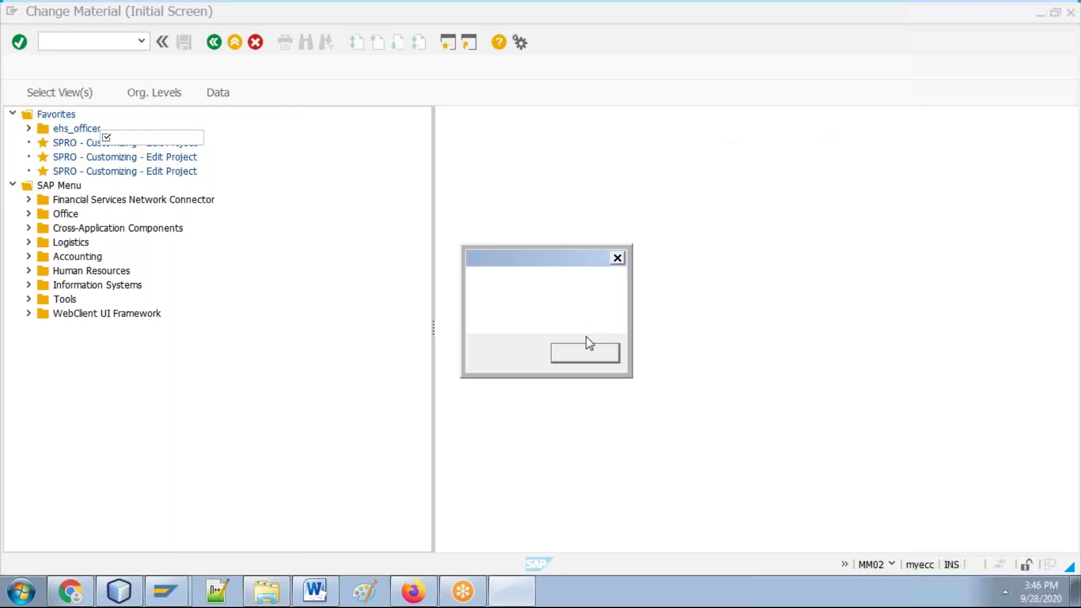
{"action": "left_click", "coordinate": [589, 353]}
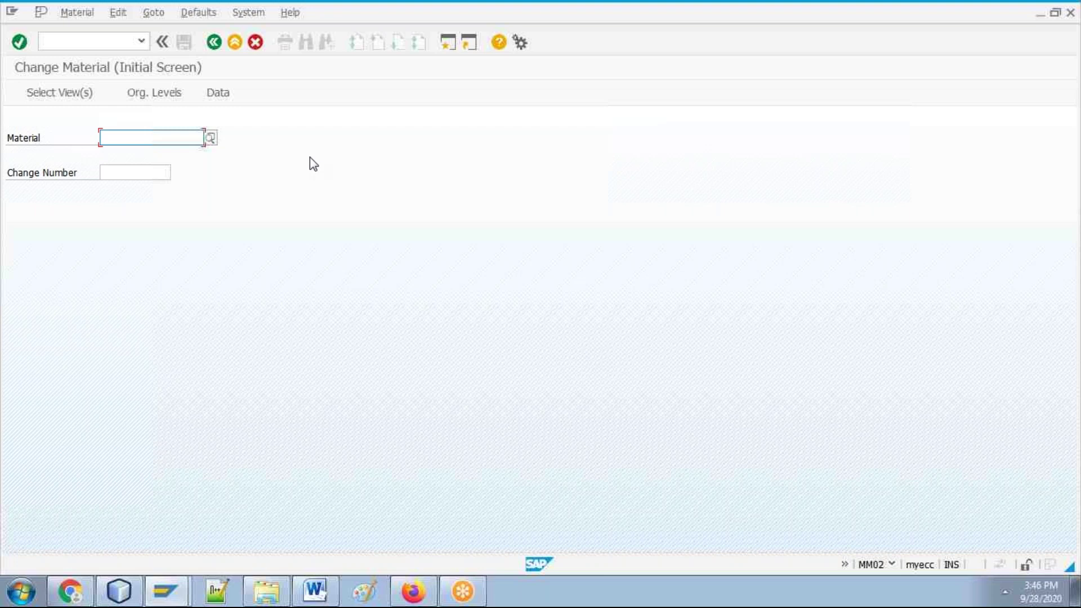
{"action": "left_click", "coordinate": [207, 137]}
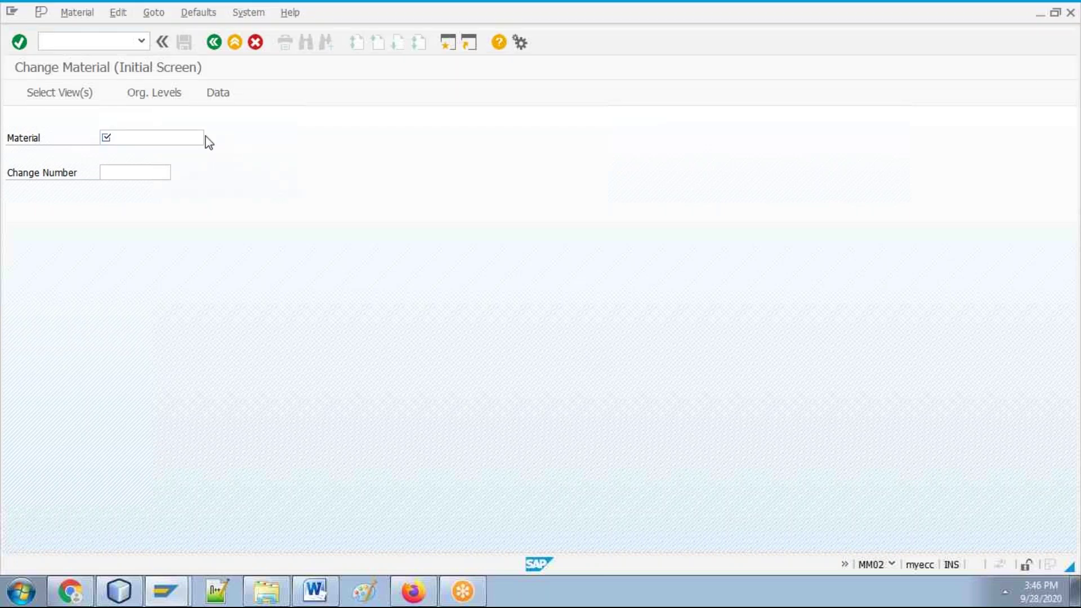
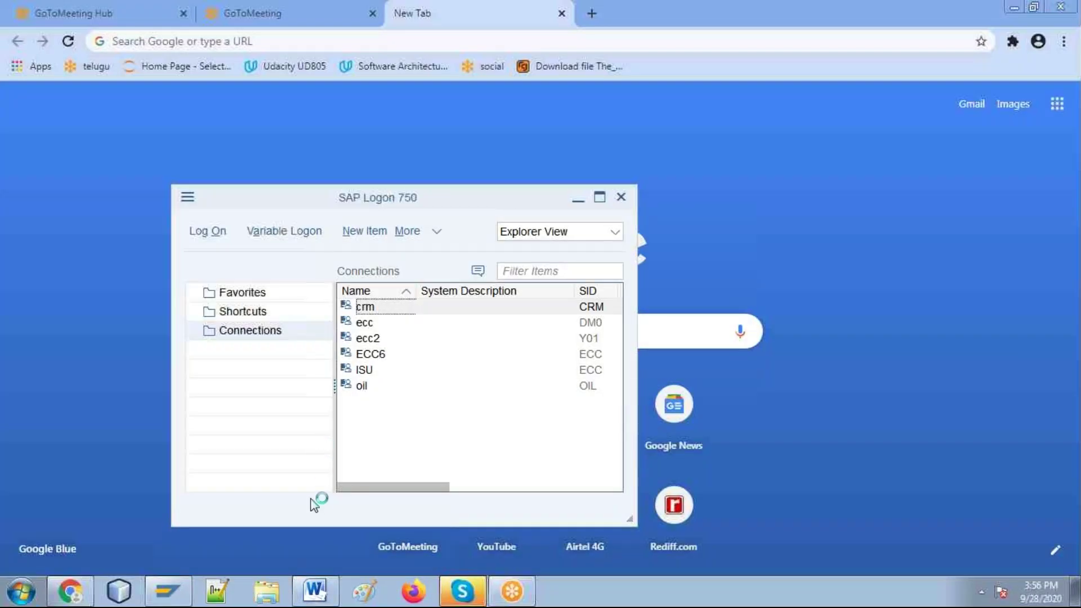
Step: Reopen the recovered 'SAP PROCURE 2 PAY PROCESS' document in Word and dismiss the activation notice
{"action": "left_click", "coordinate": [317, 592]}
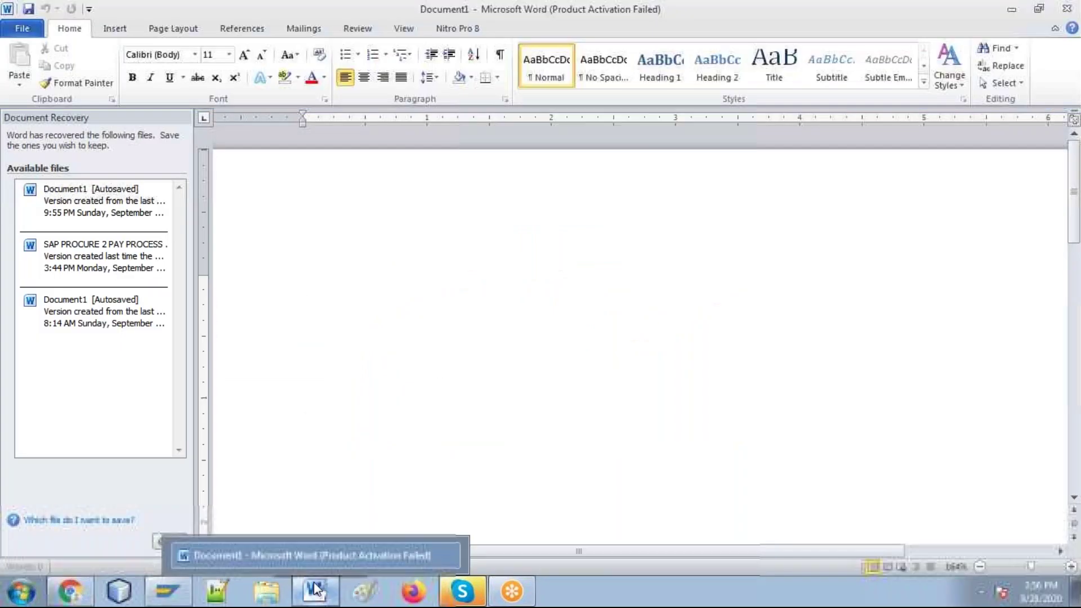
{"action": "left_click", "coordinate": [150, 273]}
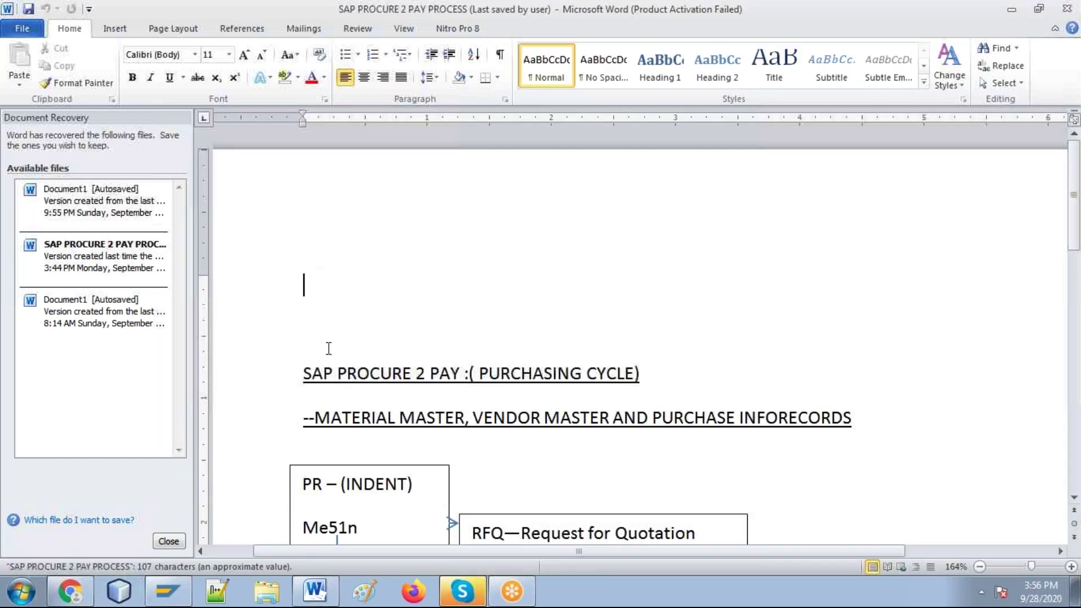
{"action": "left_click", "coordinate": [168, 542]}
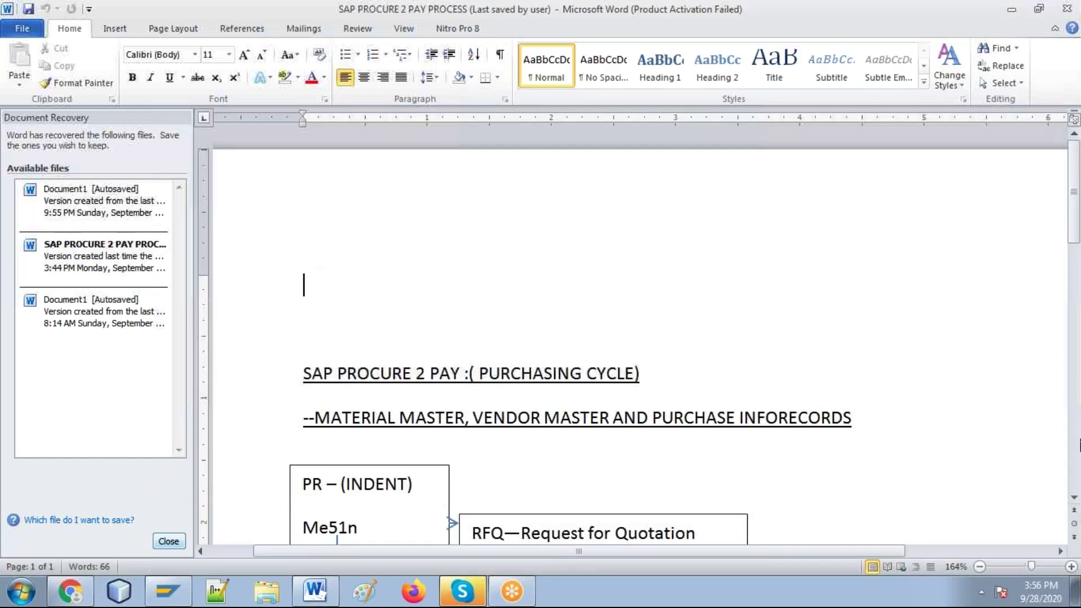
{"action": "scroll", "coordinate": [920, 340], "scroll_direction": "down", "scroll_amount": 6}
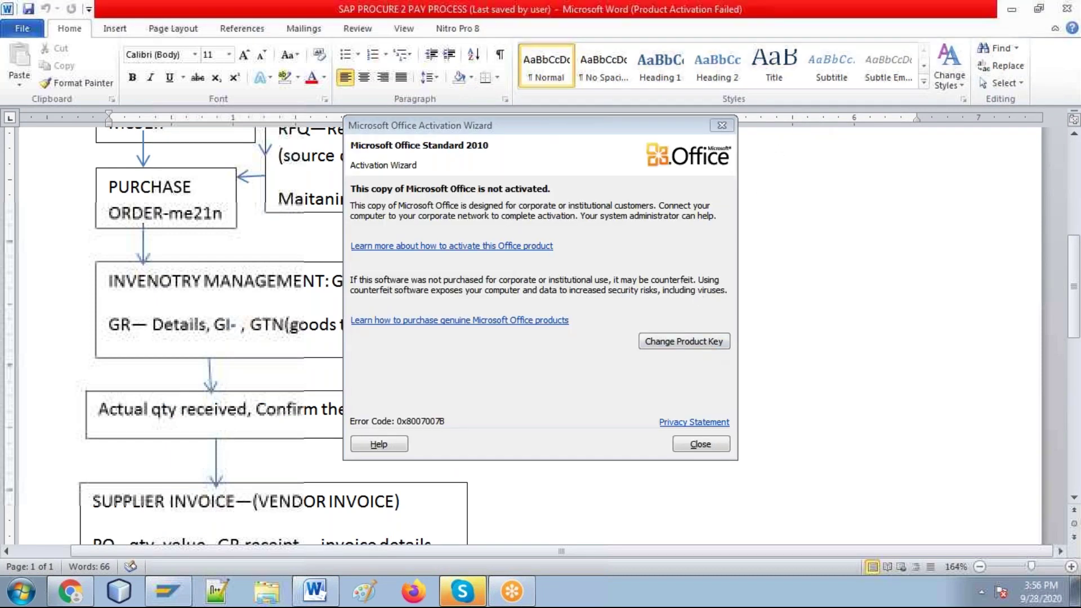
{"action": "left_click", "coordinate": [696, 444]}
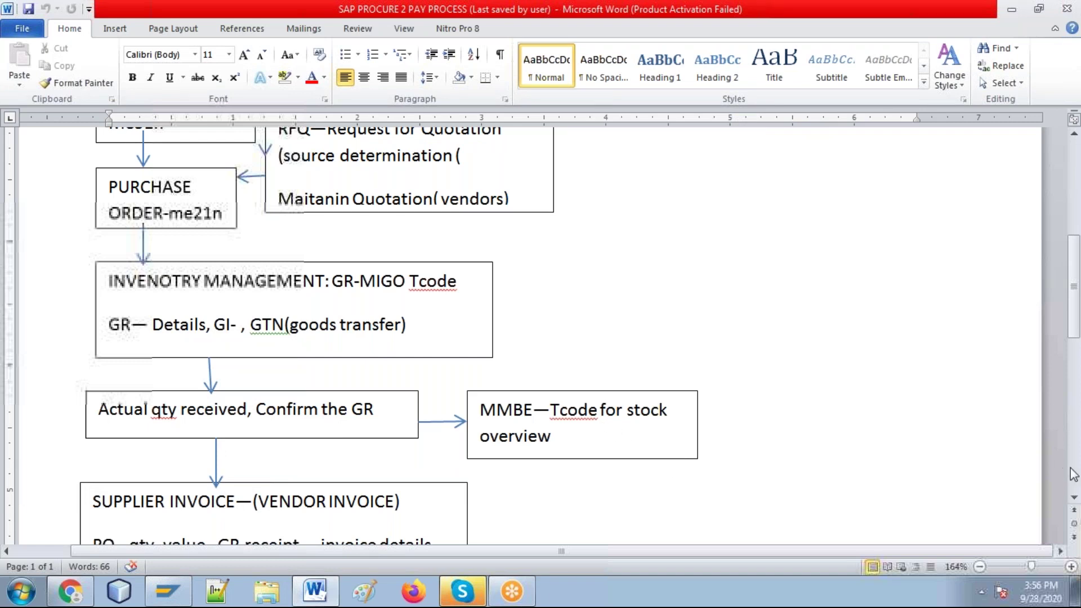
{"action": "scroll", "coordinate": [1074, 497], "scroll_direction": "down", "scroll_amount": 15}
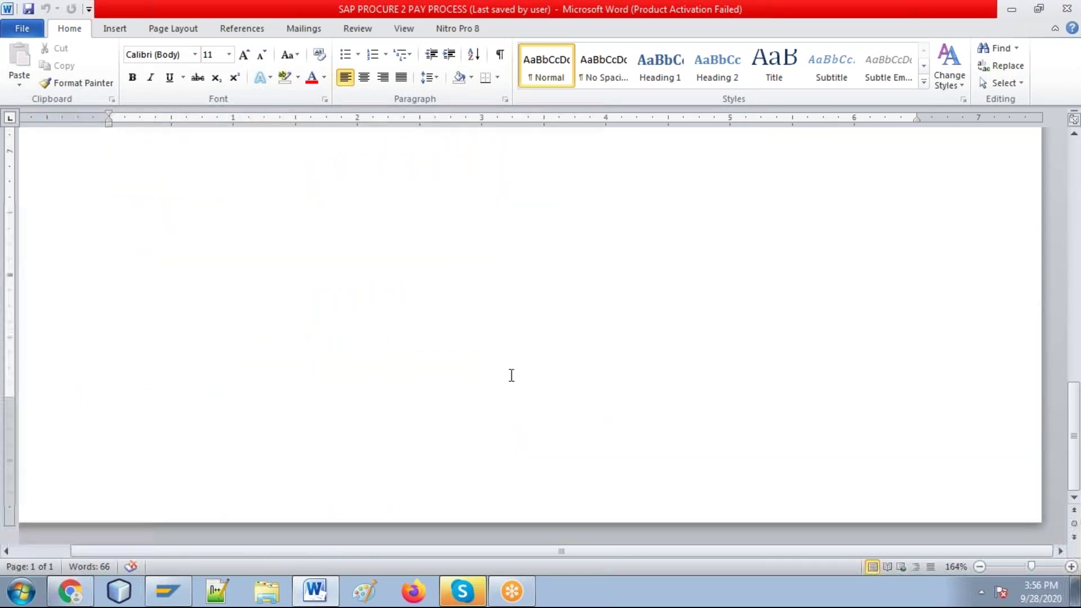
{"action": "scroll", "coordinate": [511, 375], "scroll_direction": "up", "scroll_amount": 5}
{"action": "key", "text": "Up"}
{"action": "key", "text": "Up"}
{"action": "key", "text": "Up"}
{"action": "key", "text": "Up"}
{"action": "key", "text": "Up"}
{"action": "key", "text": "Up"}
{"action": "key", "text": "Up"}
{"action": "key", "text": "Up"}
{"action": "key", "text": "Up"}
{"action": "key", "text": "Up"}
{"action": "key", "text": "Up"}
{"action": "key", "text": "Up"}
{"action": "key", "text": "Up"}
{"action": "key", "text": "Up"}
{"action": "key", "text": "Up"}
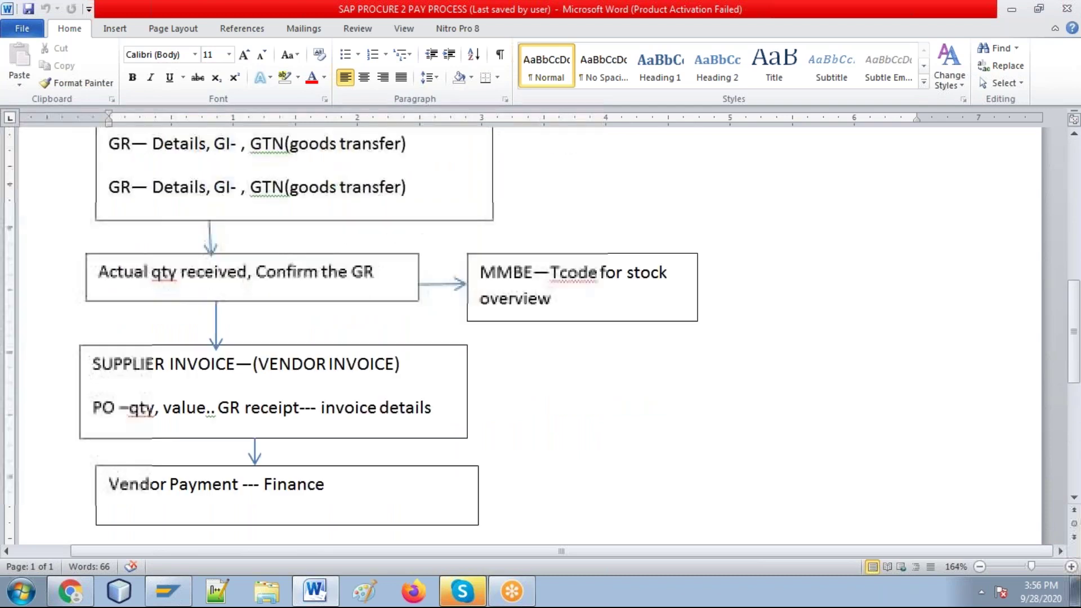
{"action": "key", "text": "Up"}
{"action": "key", "text": "Down"}
{"action": "key", "text": "Down"}
{"action": "key", "text": "Down"}
{"action": "key", "text": "Down"}
{"action": "key", "text": "Down"}
{"action": "key", "text": "Down"}
{"action": "key", "text": "Down"}
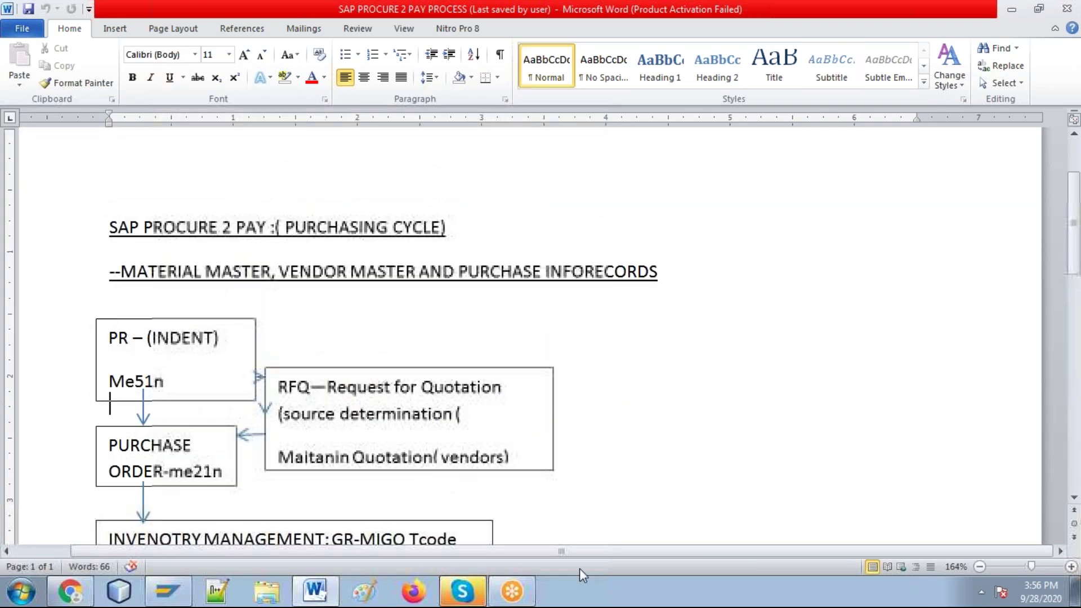
{"action": "key", "text": "Down"}
{"action": "key", "text": "Down"}
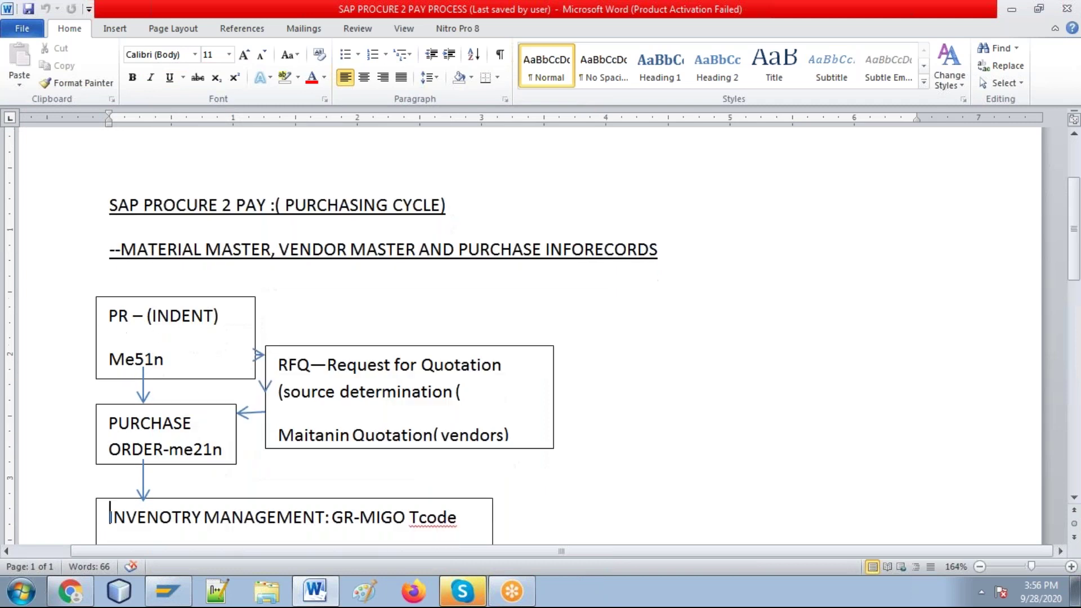
{"action": "key", "text": "Down"}
{"action": "key", "text": "Down"}
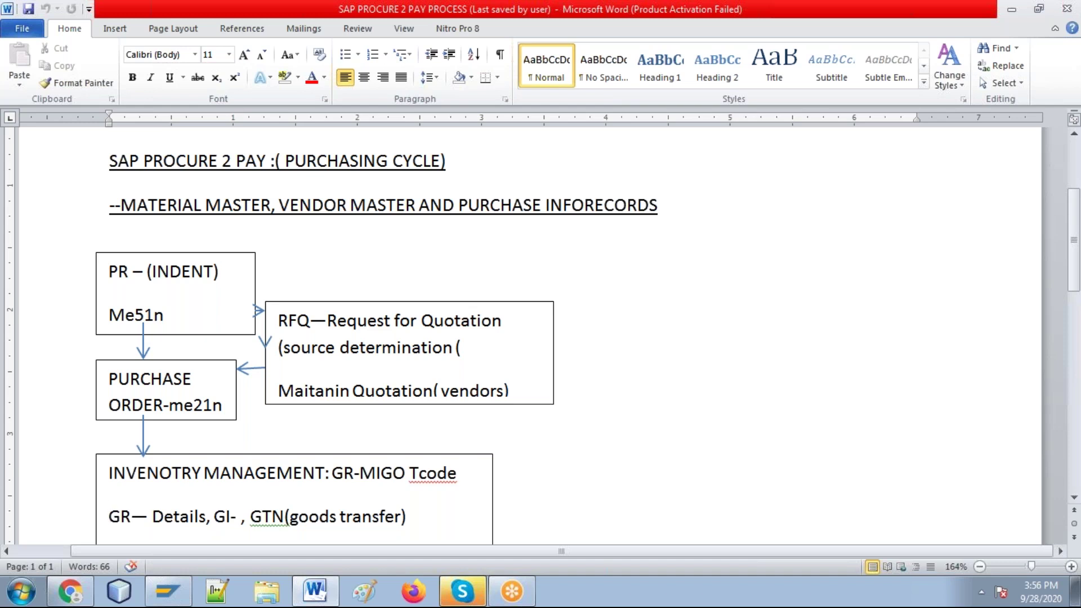
{"action": "key", "text": "Down"}
{"action": "key", "text": "Down"}
{"action": "key", "text": "Down"}
{"action": "key", "text": "Down"}
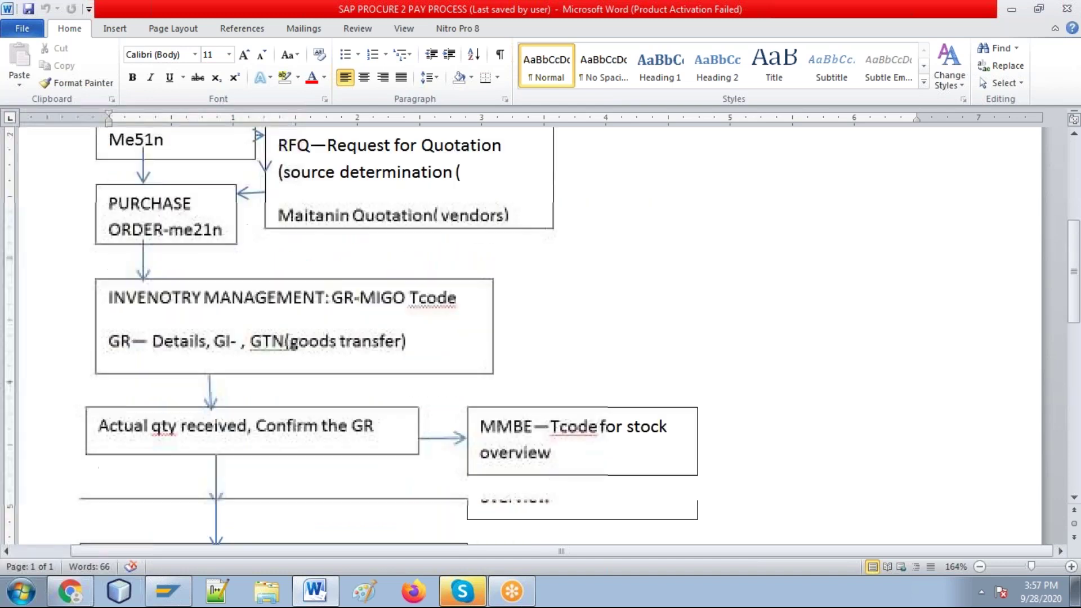
{"action": "key", "text": "Down"}
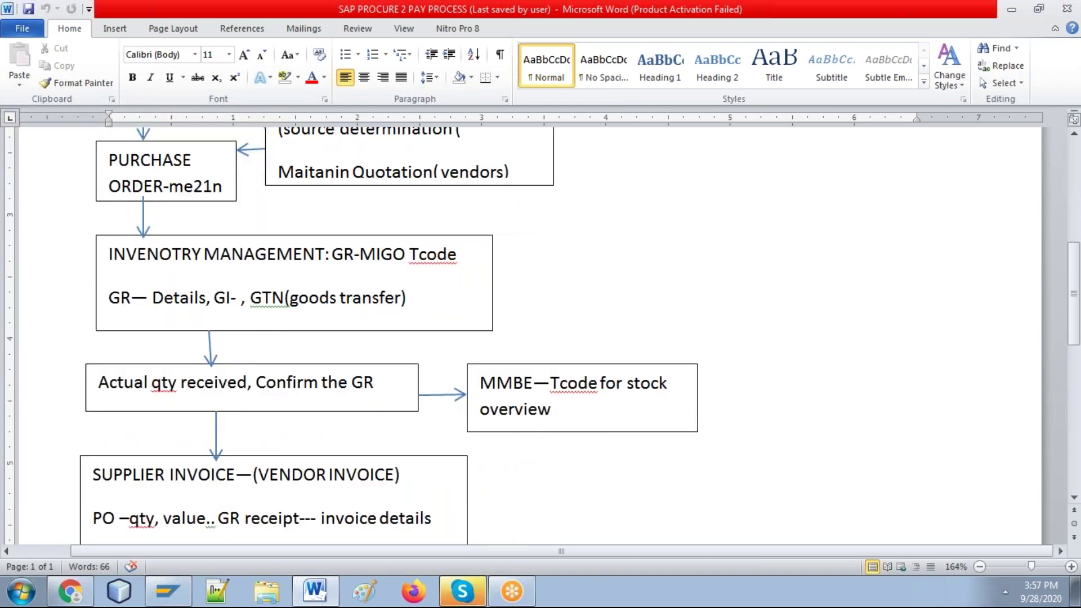
{"action": "key", "text": "Down"}
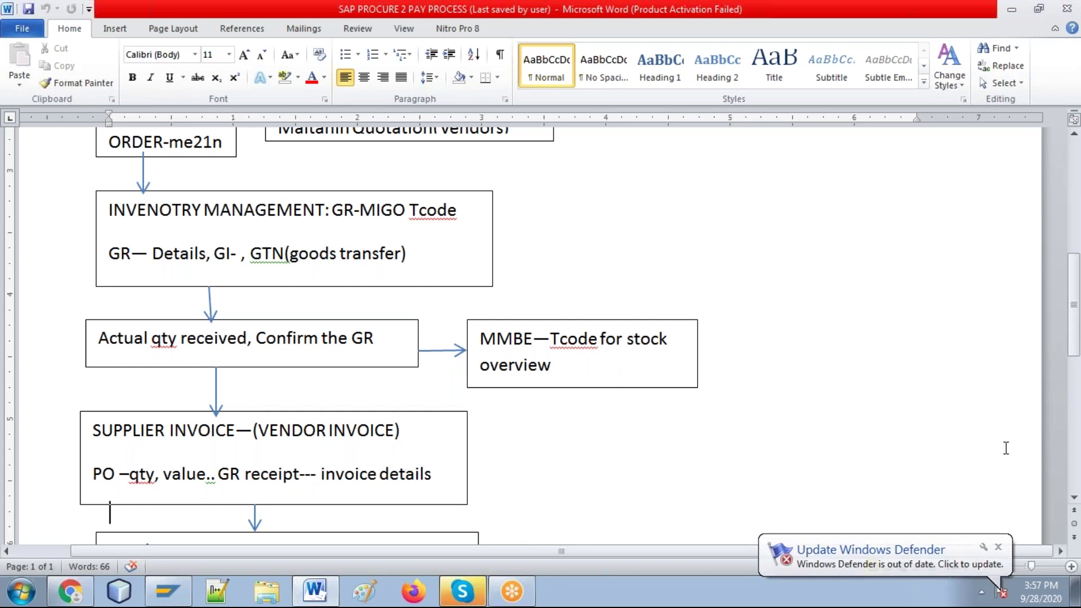
{"action": "scroll", "coordinate": [1071, 507], "scroll_direction": "down", "scroll_amount": 3}
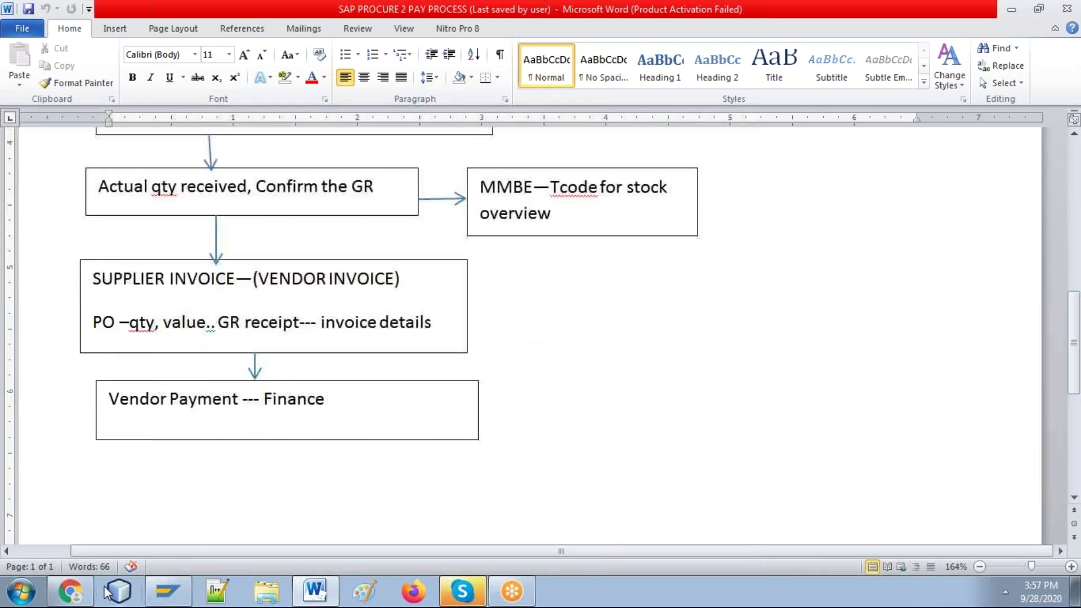
Step: Log on to the ecc2 system through SAP Logon with the saved user name and password
{"action": "left_click", "coordinate": [167, 591]}
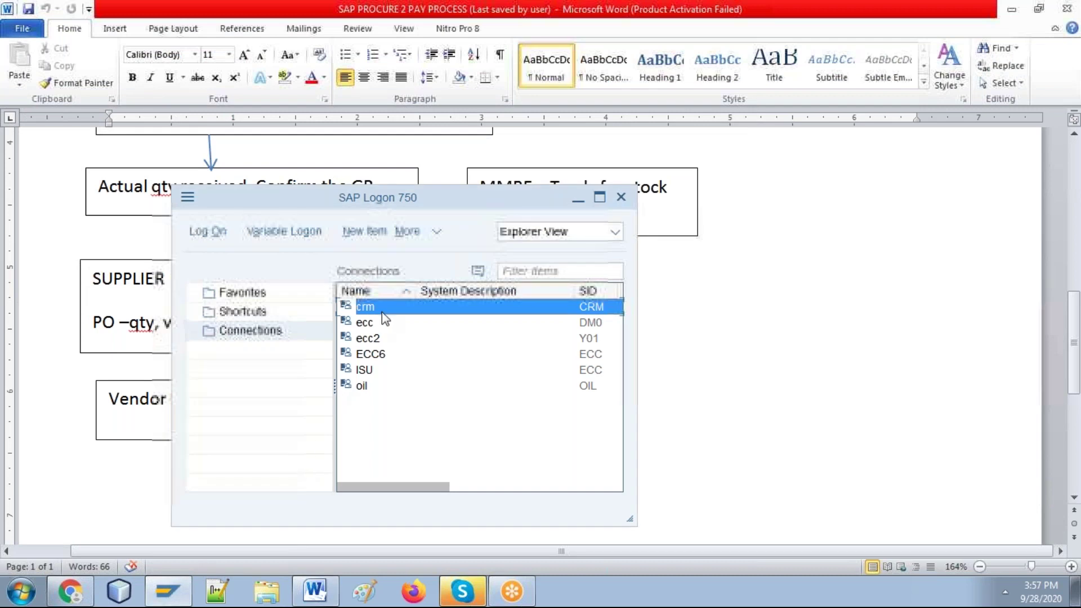
{"action": "left_click", "coordinate": [373, 340]}
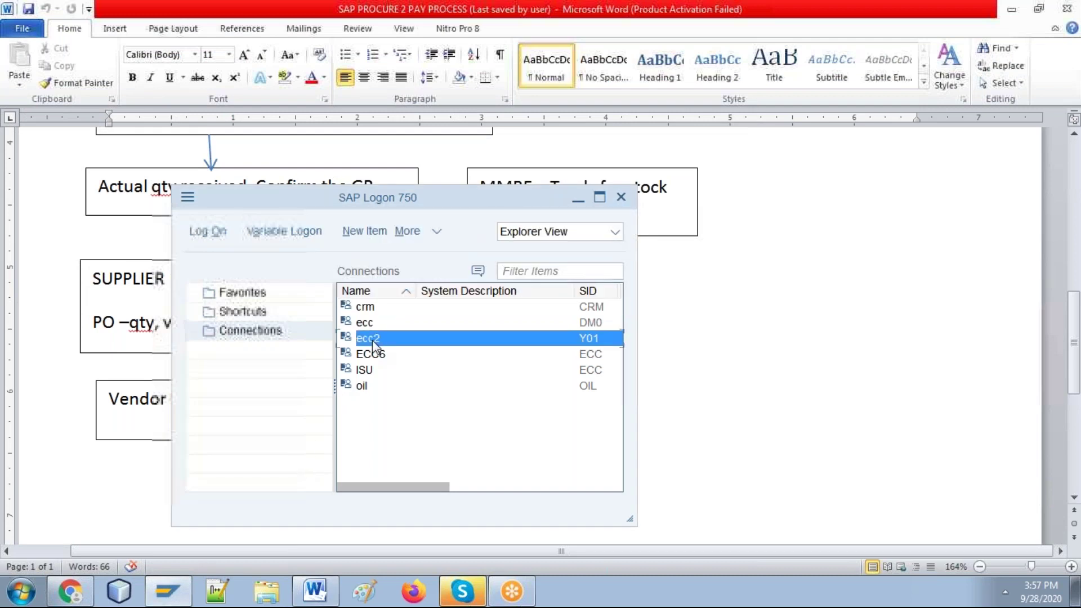
{"action": "double_click", "coordinate": [373, 340]}
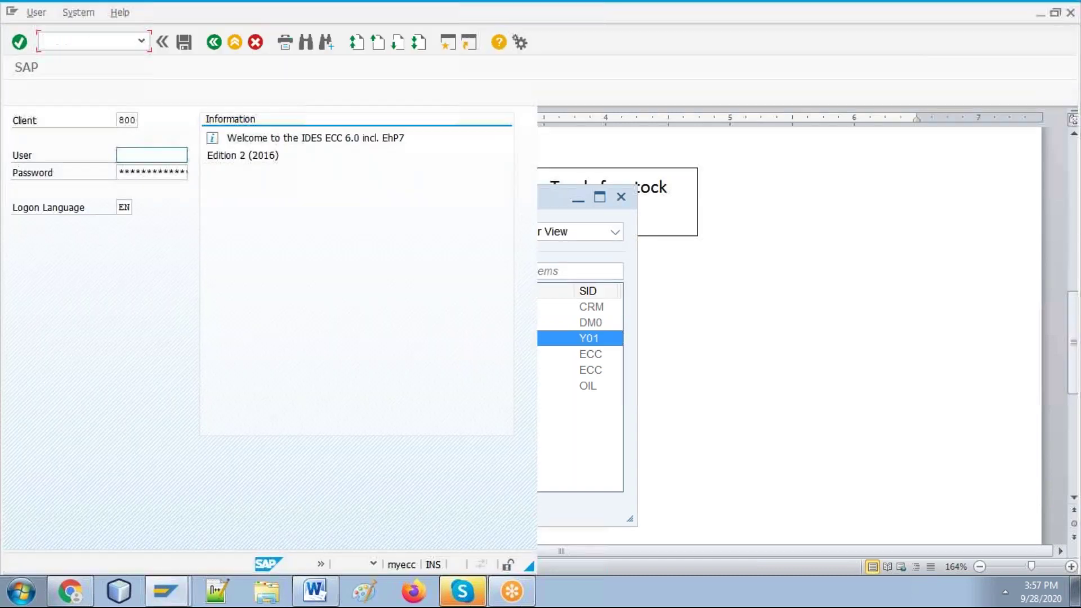
{"action": "key", "text": "Down"}
{"action": "key", "text": "Tab"}
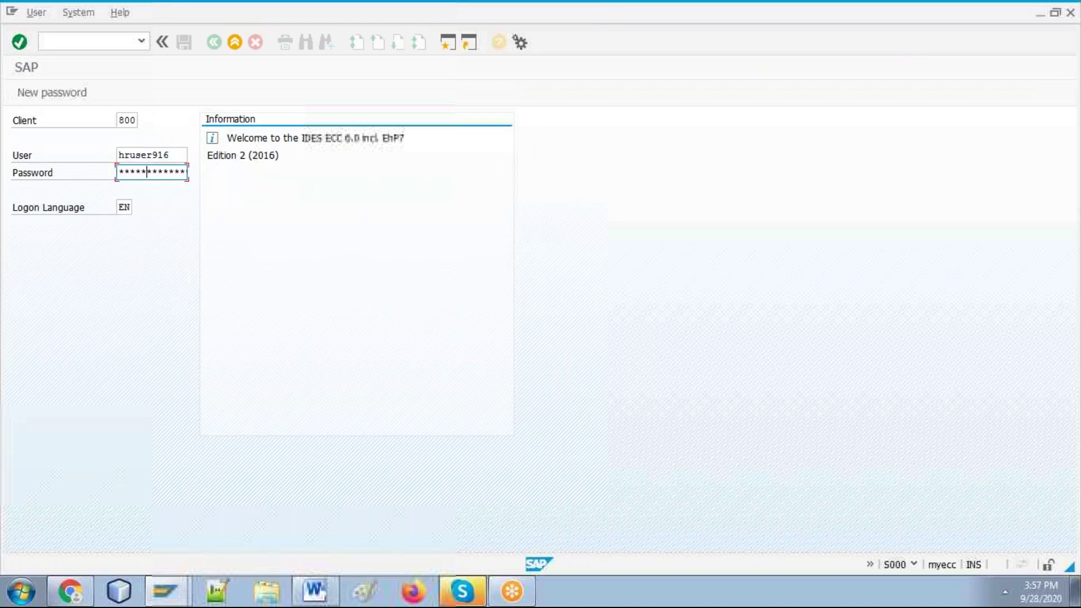
{"action": "key", "text": "Return"}
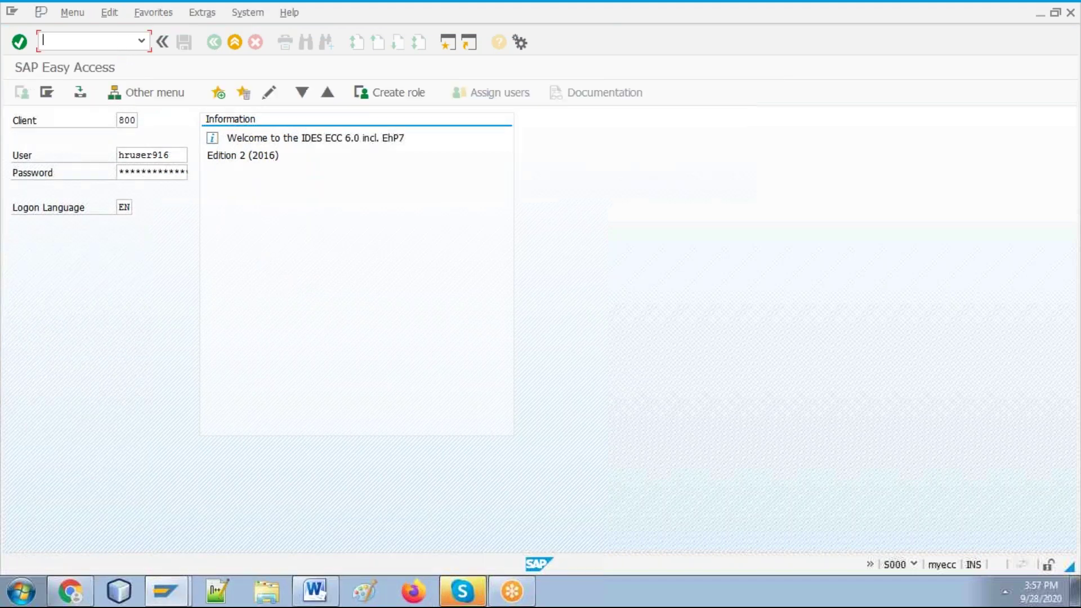
Step: Run the MM60 Materials List transaction, then return to the Word guide
{"action": "type", "text": "m"}
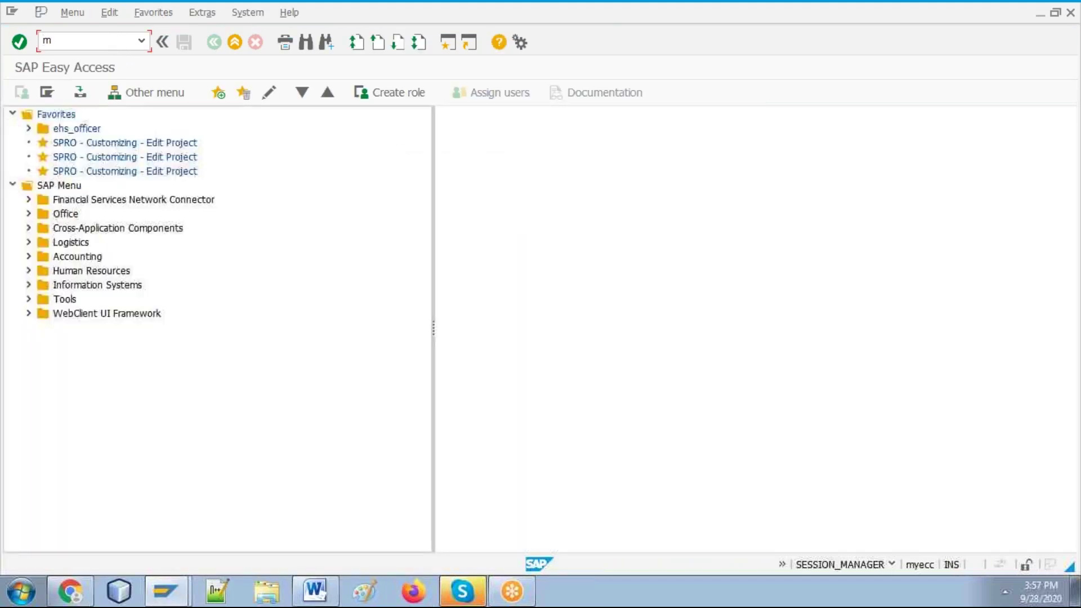
{"action": "key", "text": "BackSpace"}
{"action": "type", "text": "mm60"}
{"action": "key", "text": "Return"}
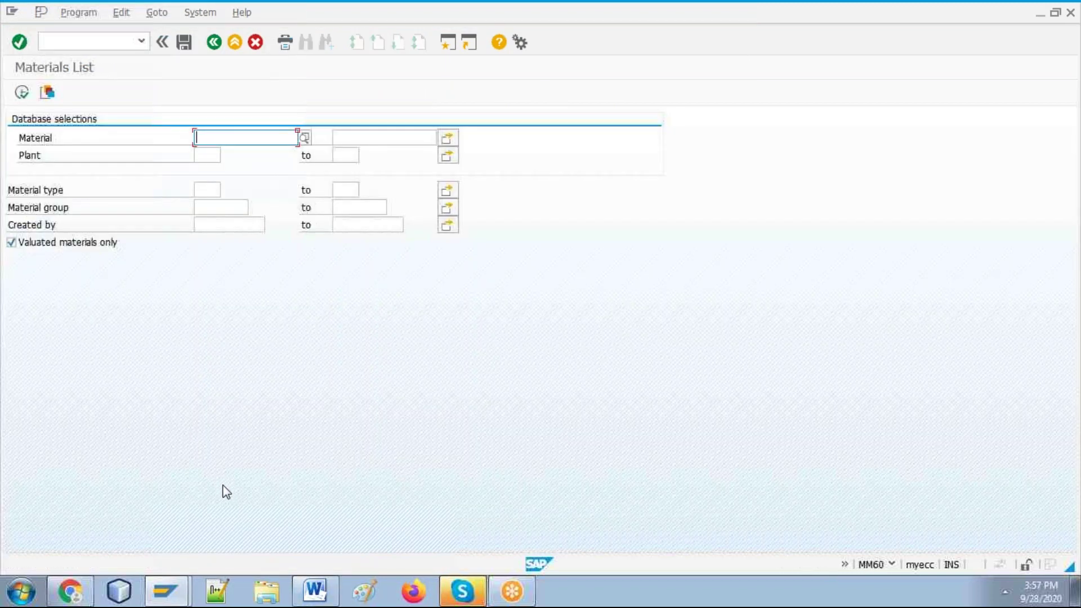
{"action": "left_click", "coordinate": [325, 599]}
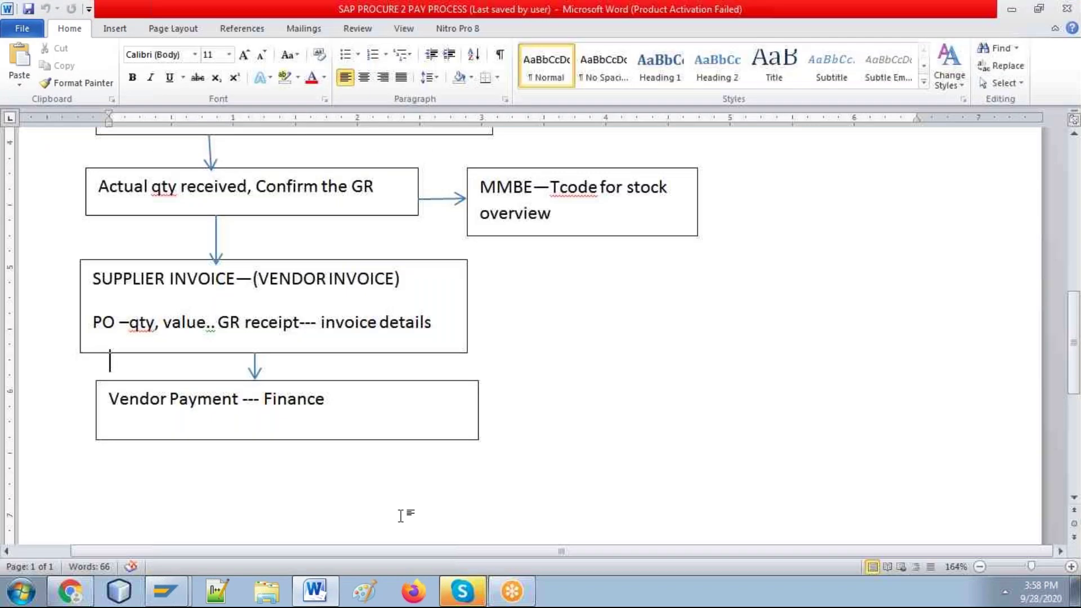
Step: Move the Vendor Payment box up under Supplier Invoice, with the arrow between them
{"action": "key", "text": "Return"}
{"action": "key", "text": "Return"}
{"action": "key", "text": "Return"}
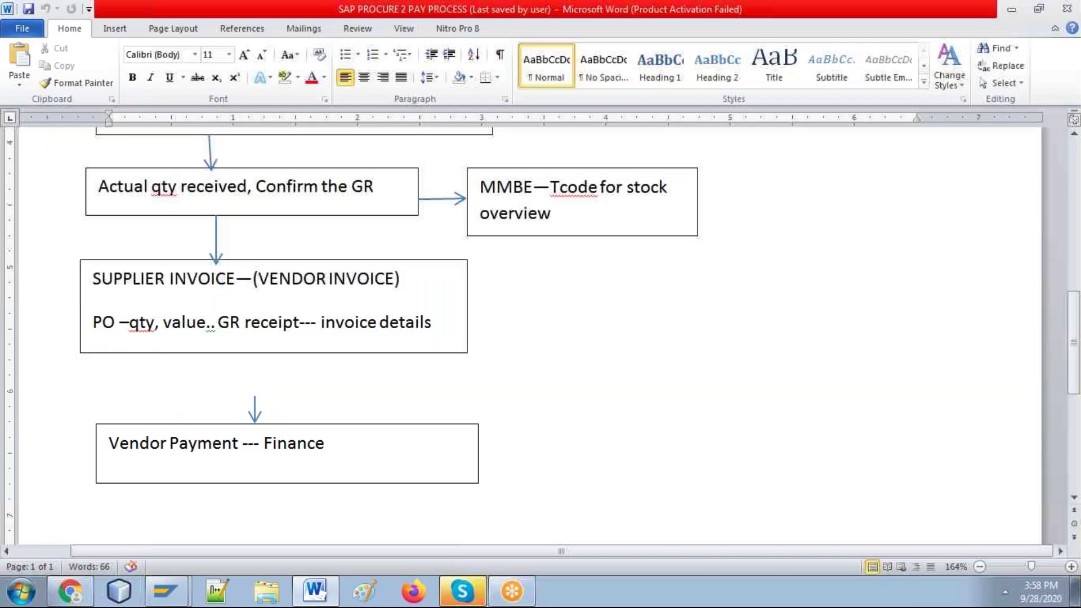
{"action": "key", "text": "BackSpace"}
{"action": "key", "text": "BackSpace"}
{"action": "key", "text": "BackSpace"}
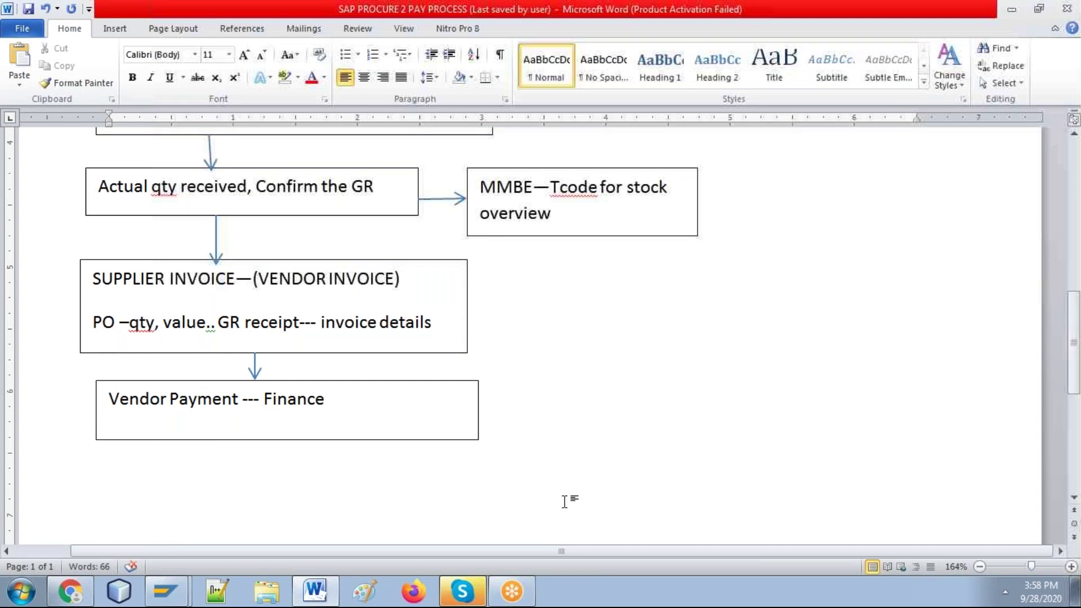
{"action": "key", "text": "Return"}
{"action": "key", "text": "Return"}
{"action": "key", "text": "BackSpace"}
{"action": "key", "text": "BackSpace"}
{"action": "key", "text": "BackSpace"}
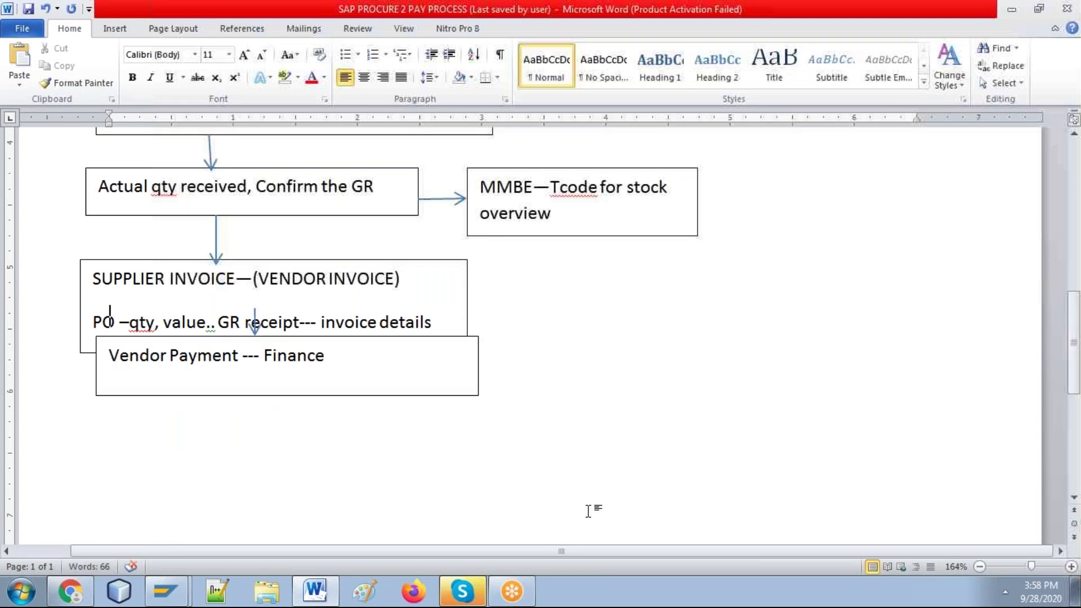
{"action": "key", "text": "ctrl+z"}
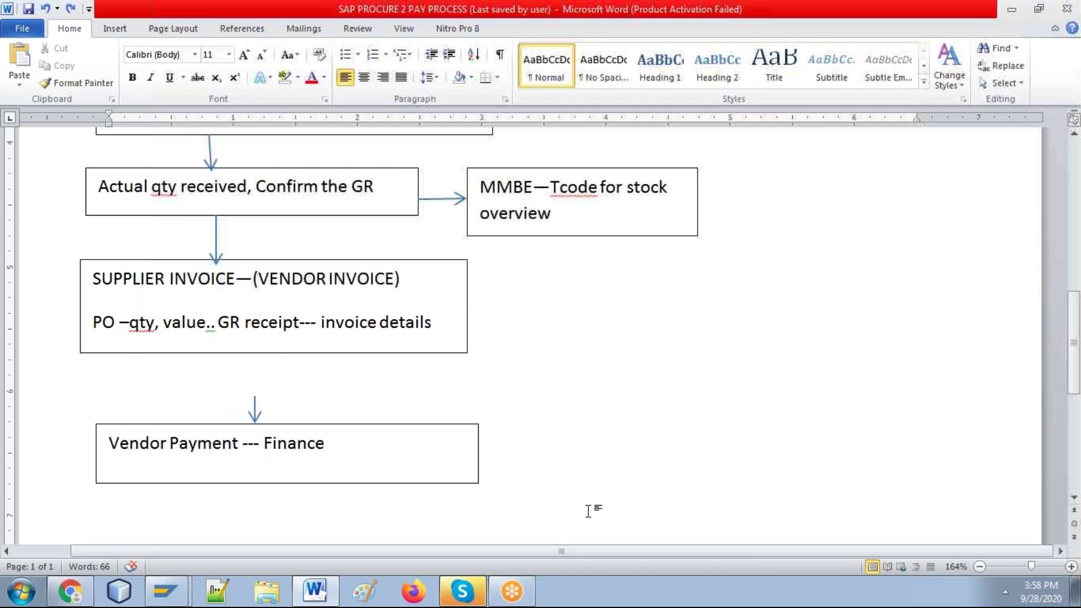
{"action": "key", "text": "Return"}
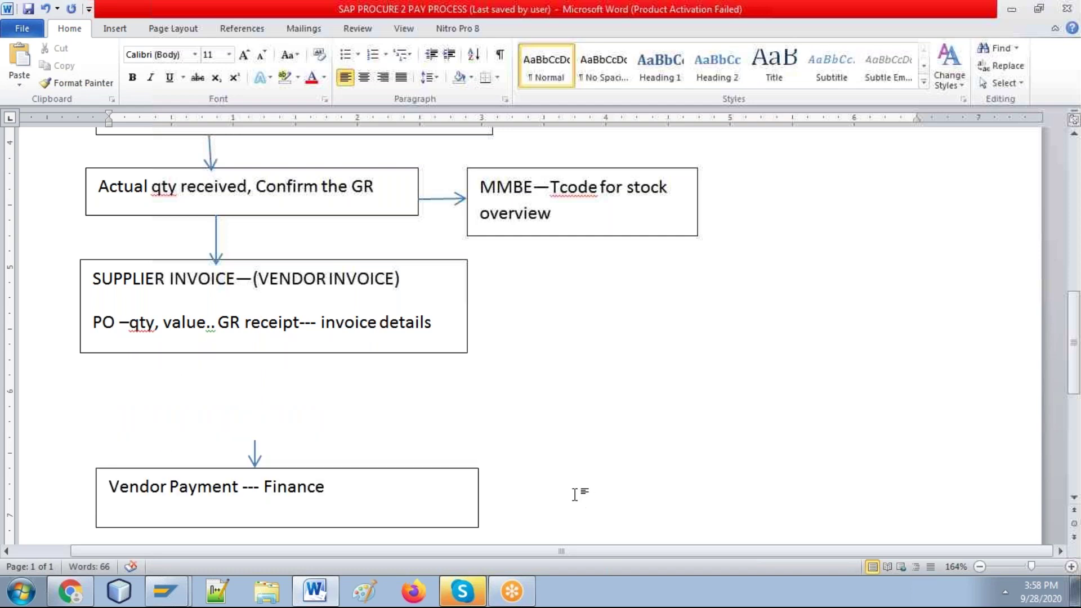
{"action": "left_click_drag", "start_coordinate": [380, 476], "coordinate": [354, 367]}
{"action": "left_click", "coordinate": [254, 449]}
{"action": "left_click_drag", "start_coordinate": [255, 449], "coordinate": [251, 360]}
{"action": "left_click", "coordinate": [555, 457]}
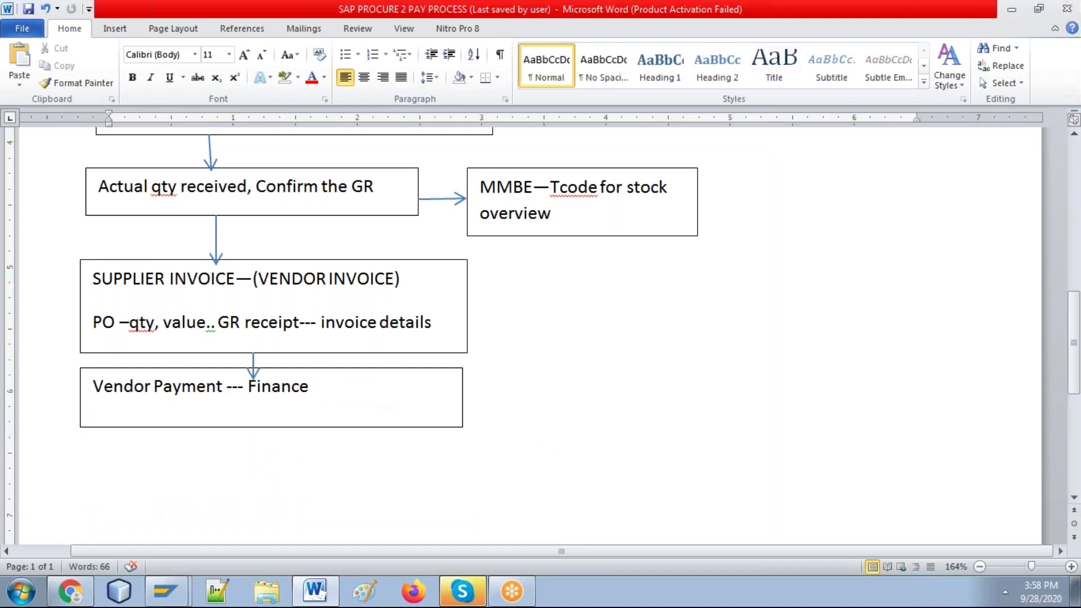
{"action": "key", "text": "ctrl+z"}
Step: Type the line 'Materials List—MM60 TCODE' below the flowchart and go back to SAP
{"action": "type", "text": "Materials List"}
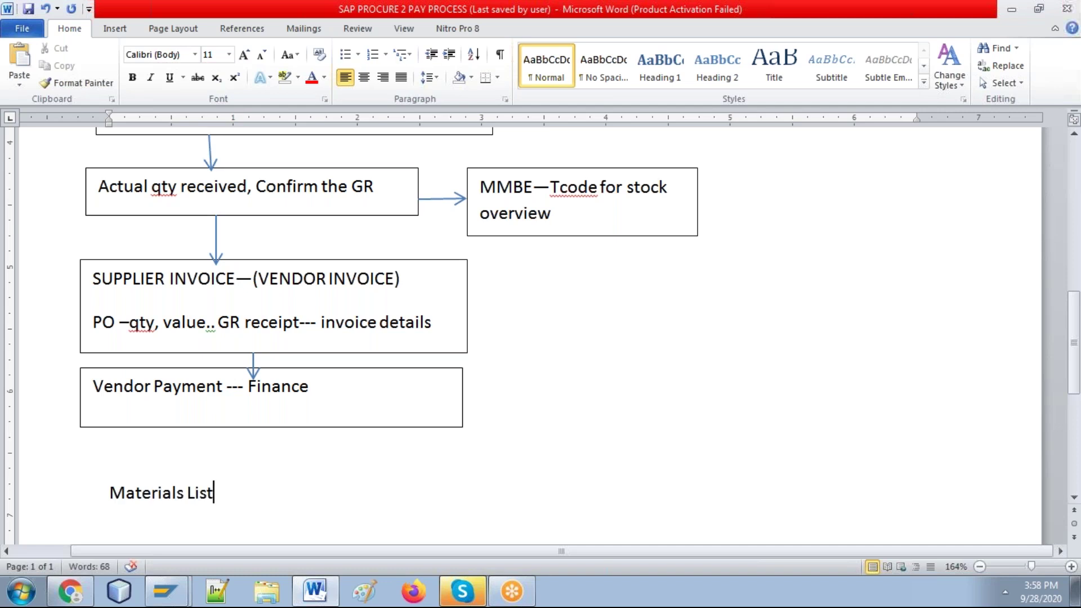
{"action": "type", "text": "--MM60 T"}
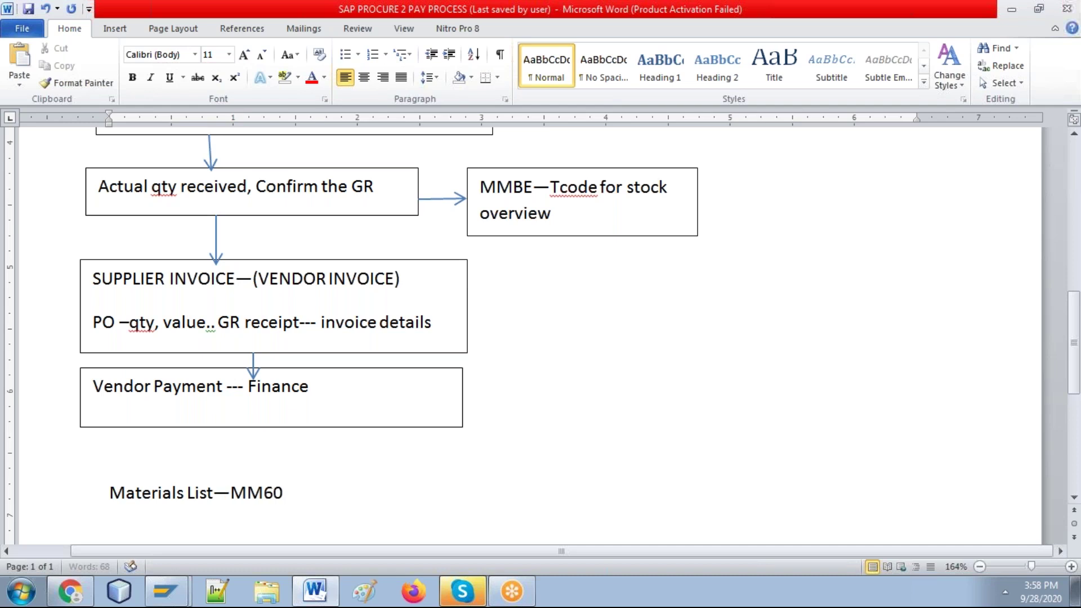
{"action": "type", "text": "OC"}
{"action": "key", "text": "BackSpace"}
{"action": "key", "text": "BackSpace"}
{"action": "type", "text": "CODE"}
{"action": "key", "text": "alt+Tab"}
{"action": "key", "text": "F8"}
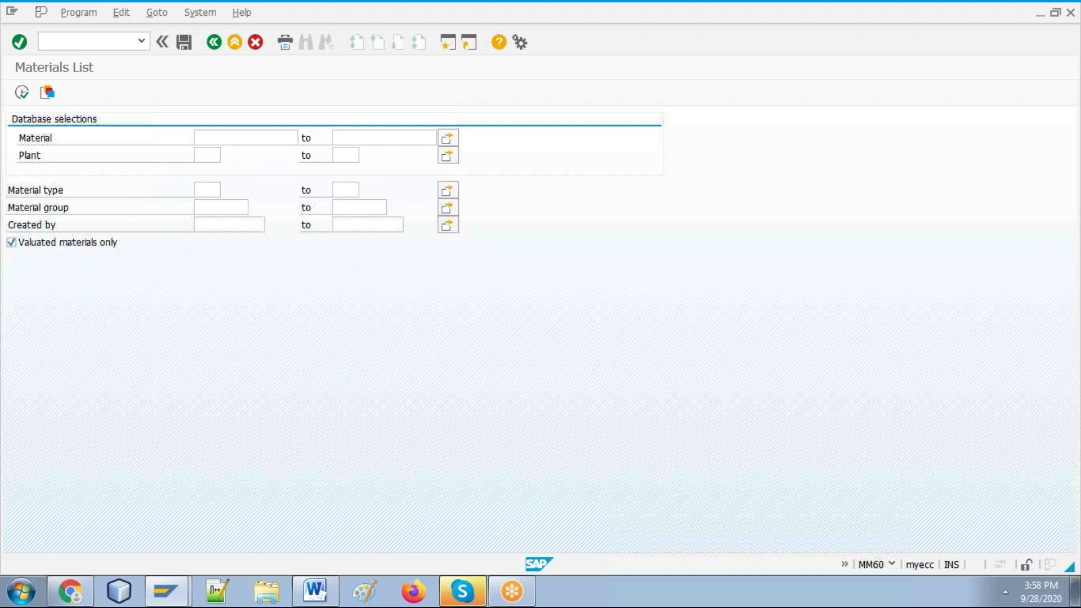
Step: Run the Materials List for plant M010 (BANGALORE PLANT), then return to Word
{"action": "left_click", "coordinate": [343, 368]}
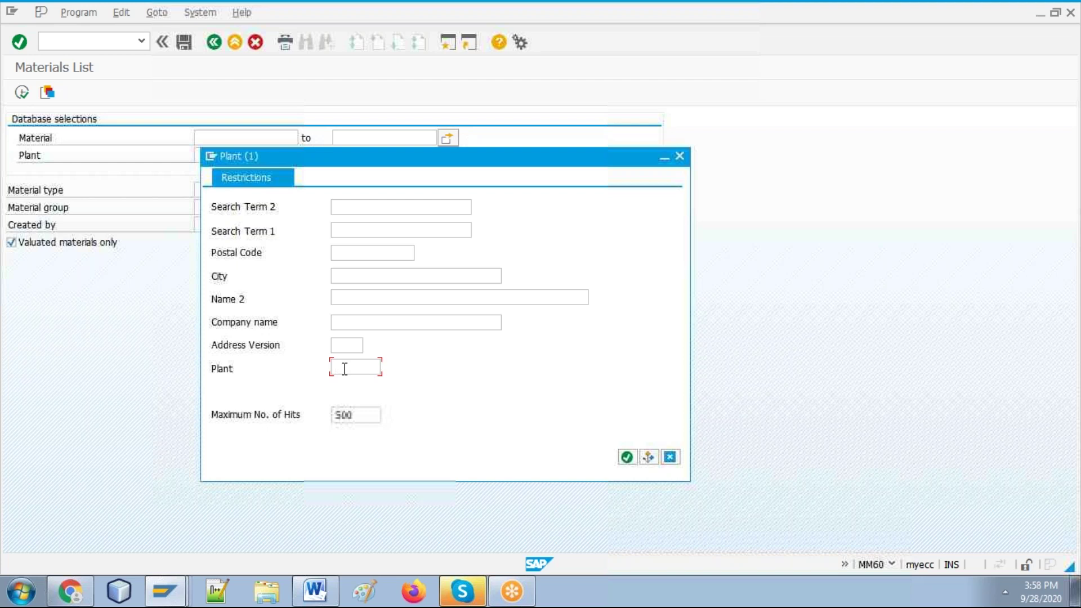
{"action": "type", "text": "M"}
{"action": "type", "text": "101"}
{"action": "key", "text": "BackSpace"}
{"action": "key", "text": "BackSpace"}
{"action": "type", "text": "010"}
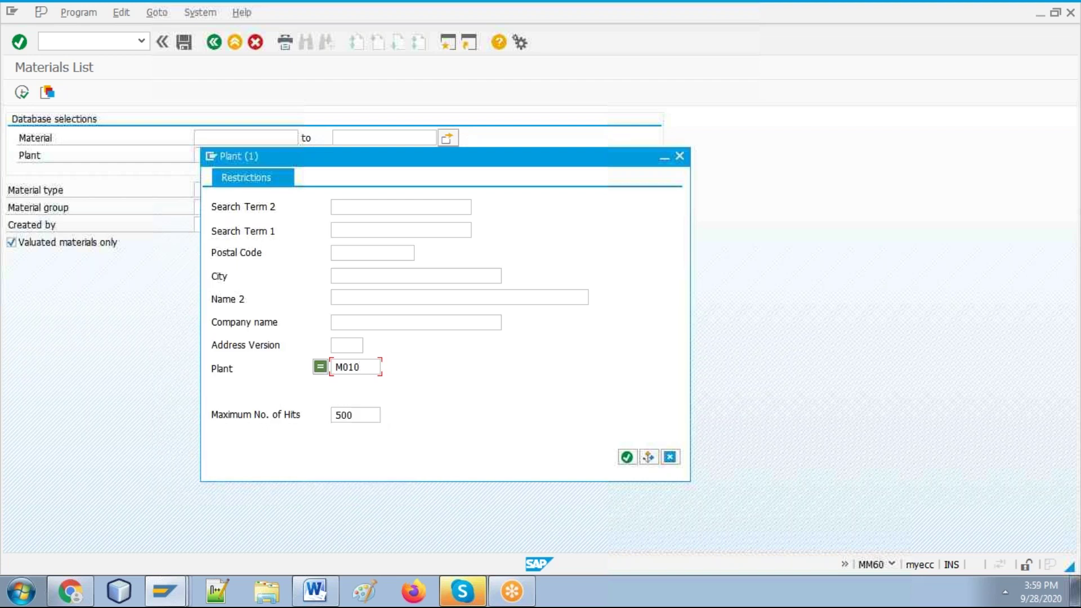
{"action": "key", "text": "Return"}
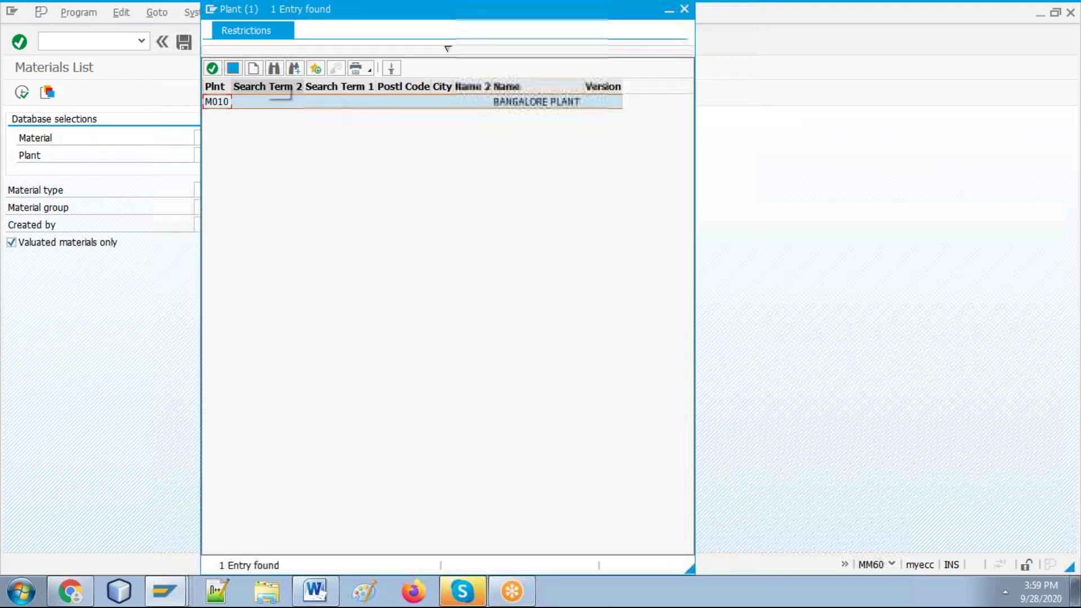
{"action": "double_click", "coordinate": [250, 99]}
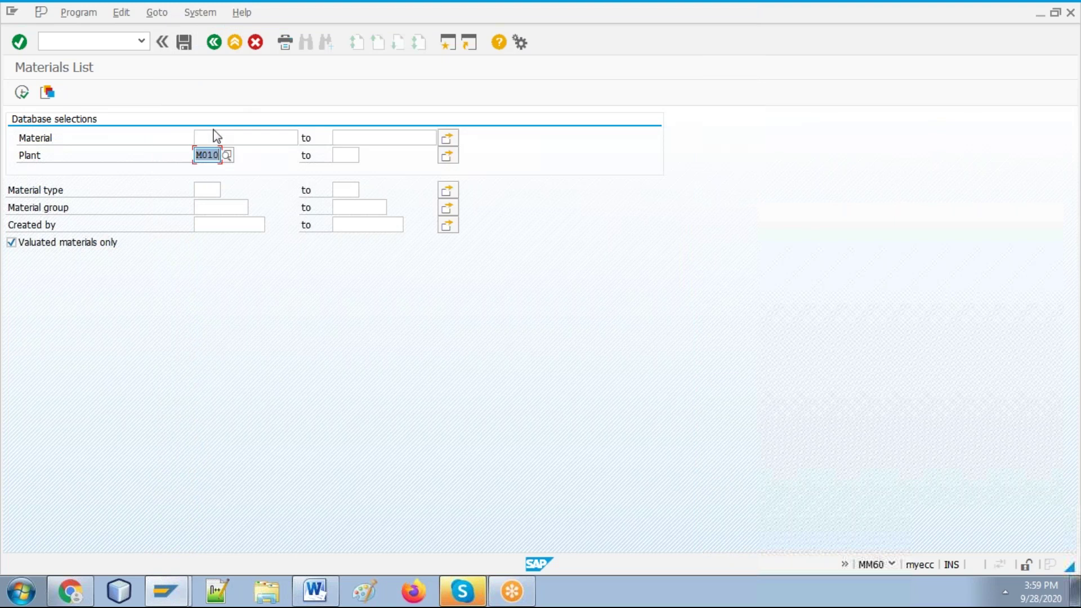
{"action": "left_click", "coordinate": [223, 137]}
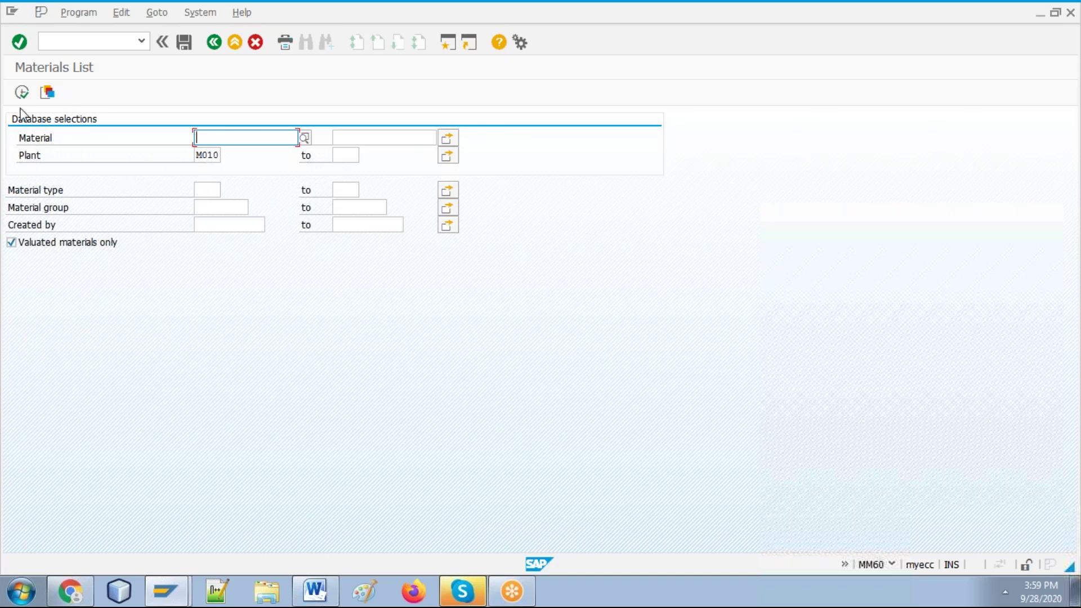
{"action": "left_click", "coordinate": [22, 93]}
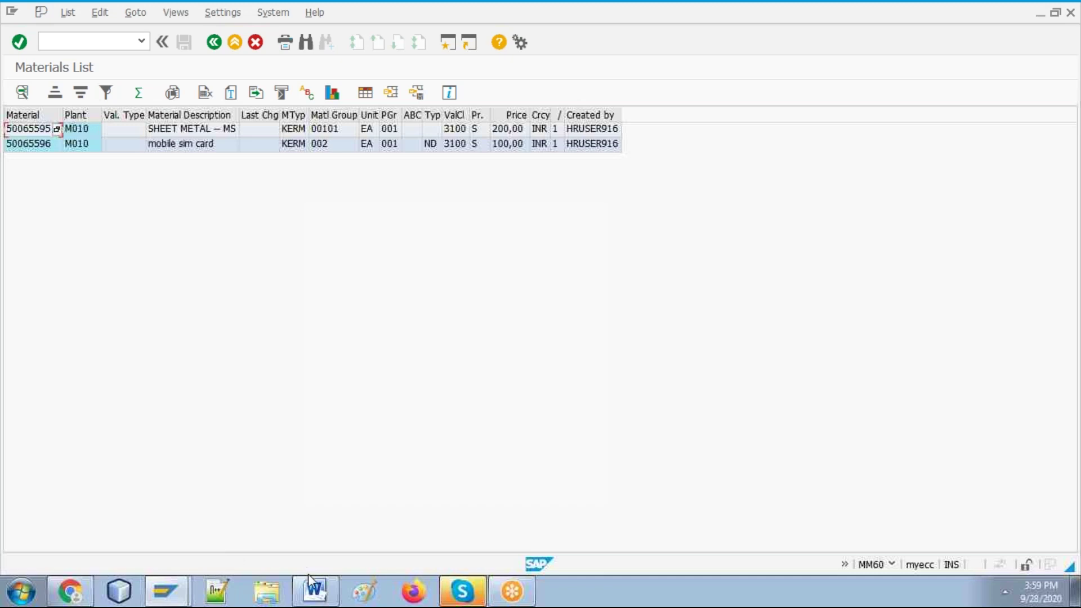
{"action": "left_click", "coordinate": [317, 592]}
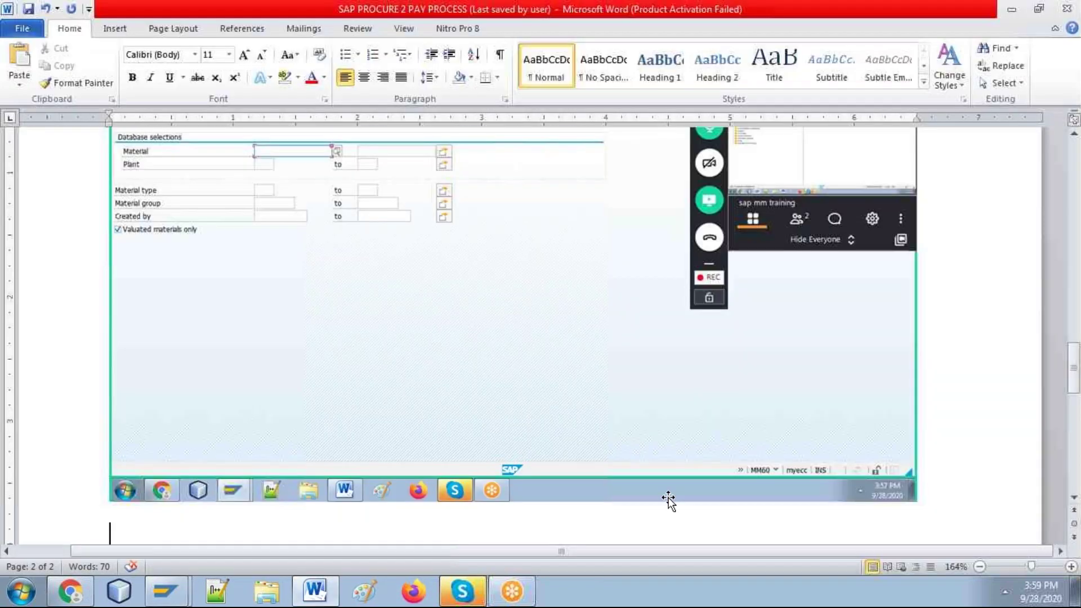
Step: Write 'Enter the plant code and hit the execute button' and paste the Materials List screenshot beneath
{"action": "type", "text": "enter"}
{"action": "type", "text": "the"}
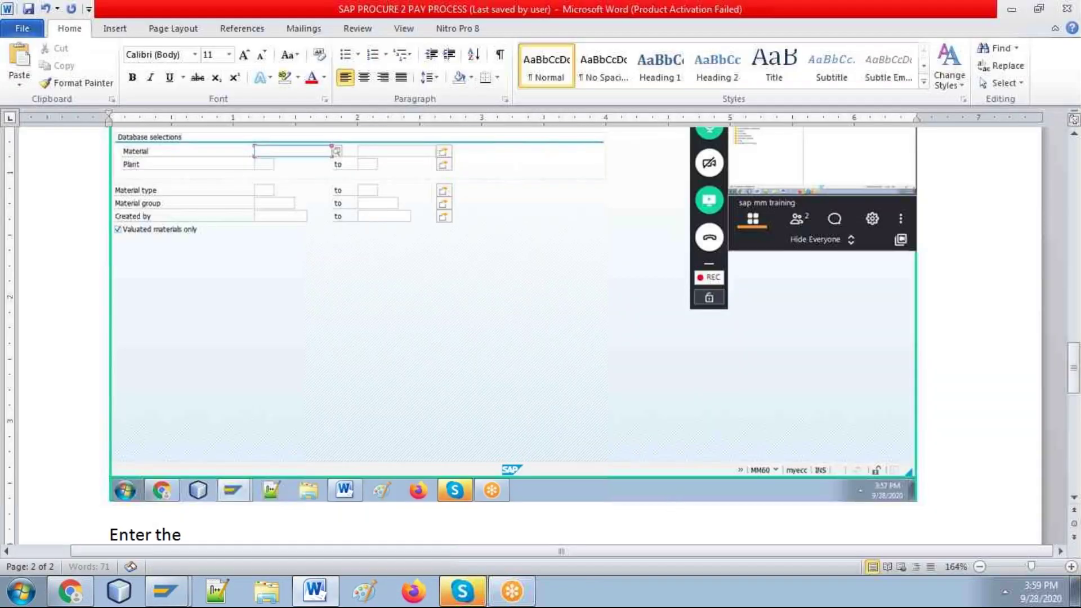
{"action": "type", "text": " plant code and"}
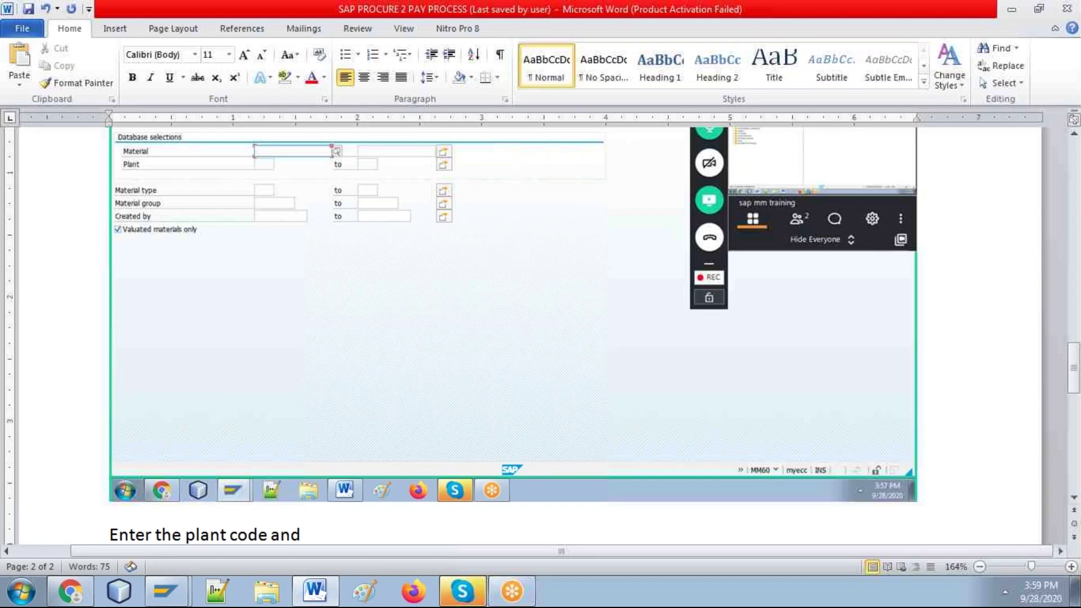
{"action": "type", "text": " hit the exe"}
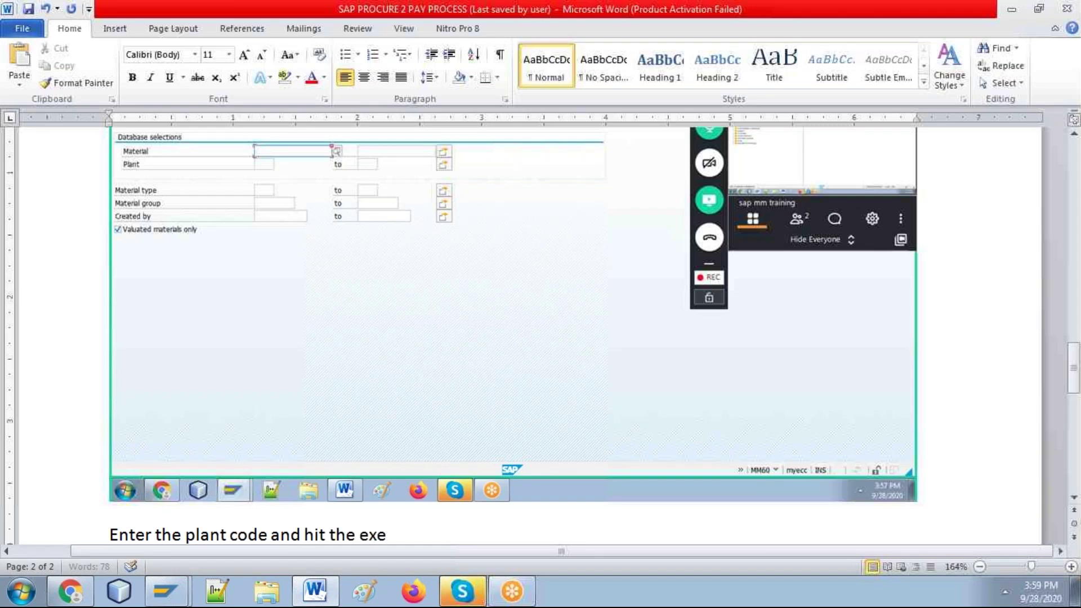
{"action": "type", "text": "cute button"}
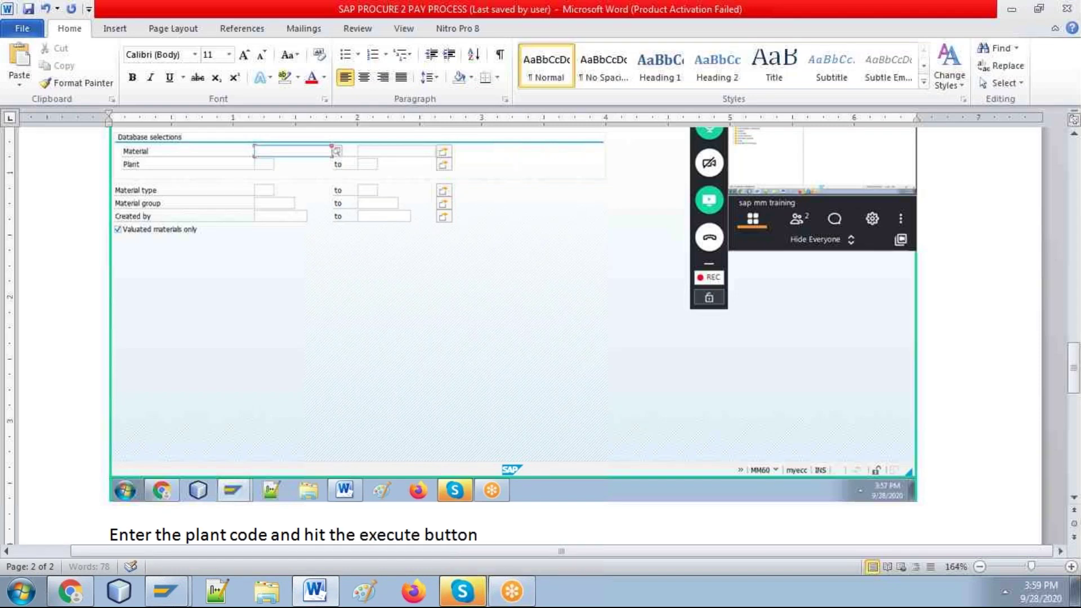
{"action": "key", "text": "Return"}
{"action": "key", "text": "ctrl+v"}
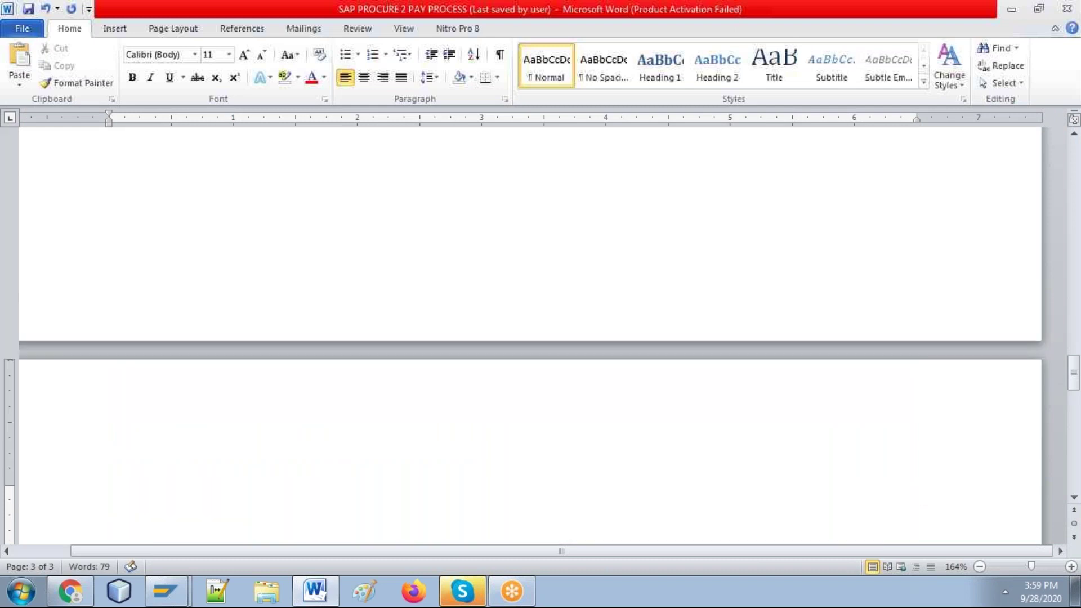
{"action": "key", "text": "alt+Tab"}
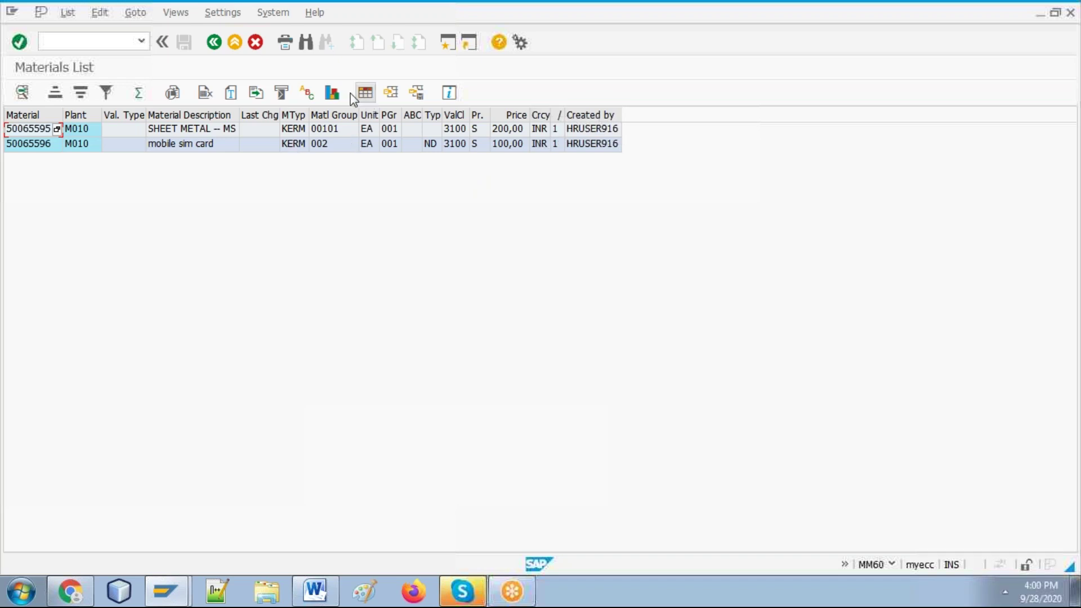
Step: Copy the SHEET METAL -- MS row text and start transaction /nME11 to create an info record
{"action": "right_click", "coordinate": [35, 129]}
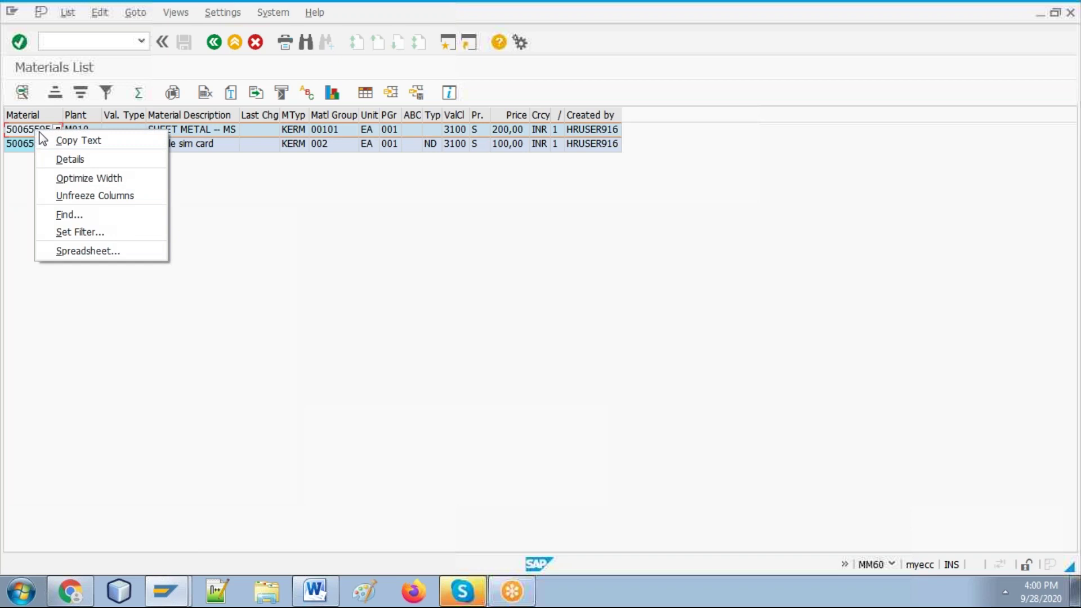
{"action": "left_click", "coordinate": [50, 139]}
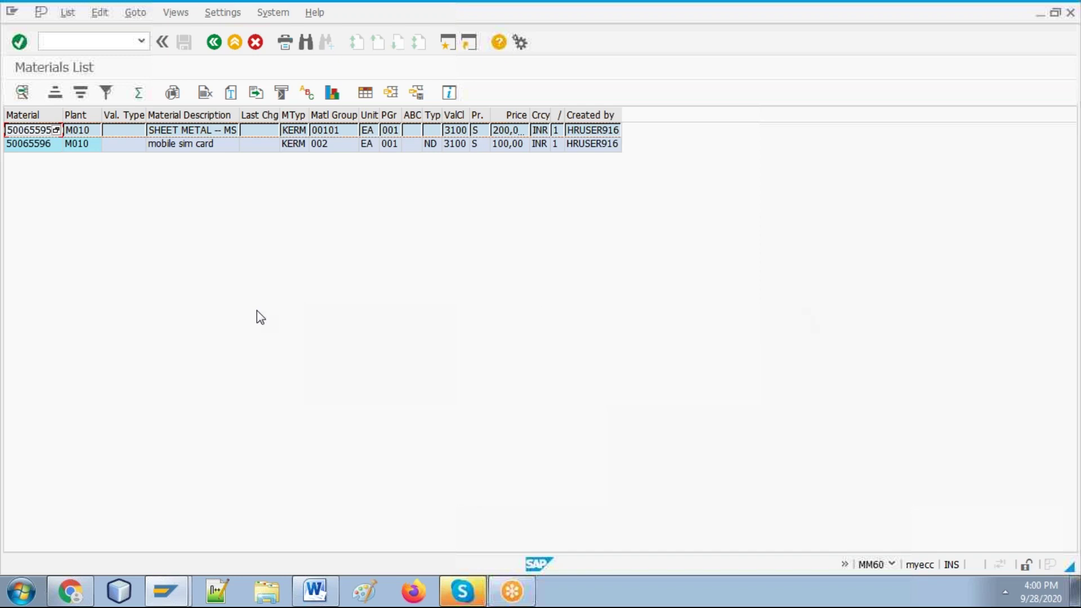
{"action": "left_click", "coordinate": [119, 42]}
{"action": "type", "text": "/nME11n"}
{"action": "key", "text": "BackSpace"}
{"action": "key", "text": "Return"}
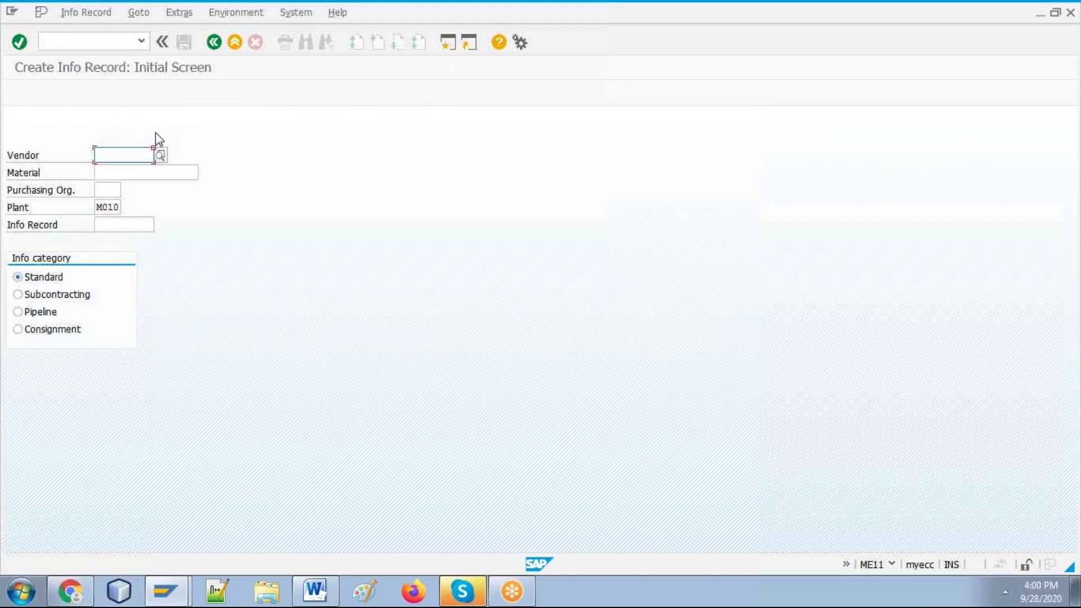
Step: Paste the copied material row into the Word guide on its own line
{"action": "left_click", "coordinate": [313, 591]}
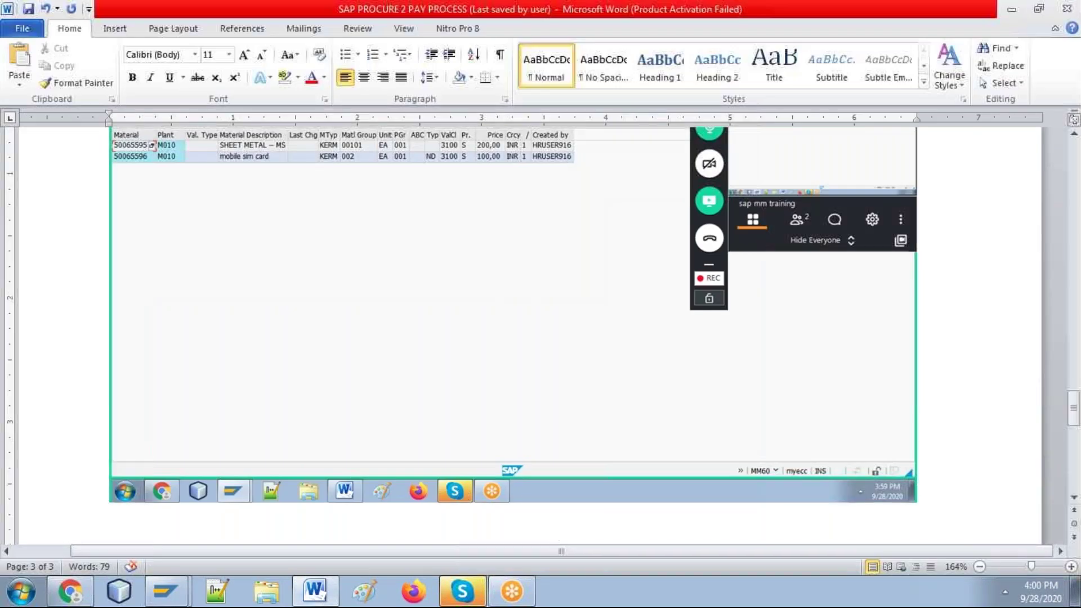
{"action": "key", "text": "ctrl+v"}
{"action": "key", "text": "Return"}
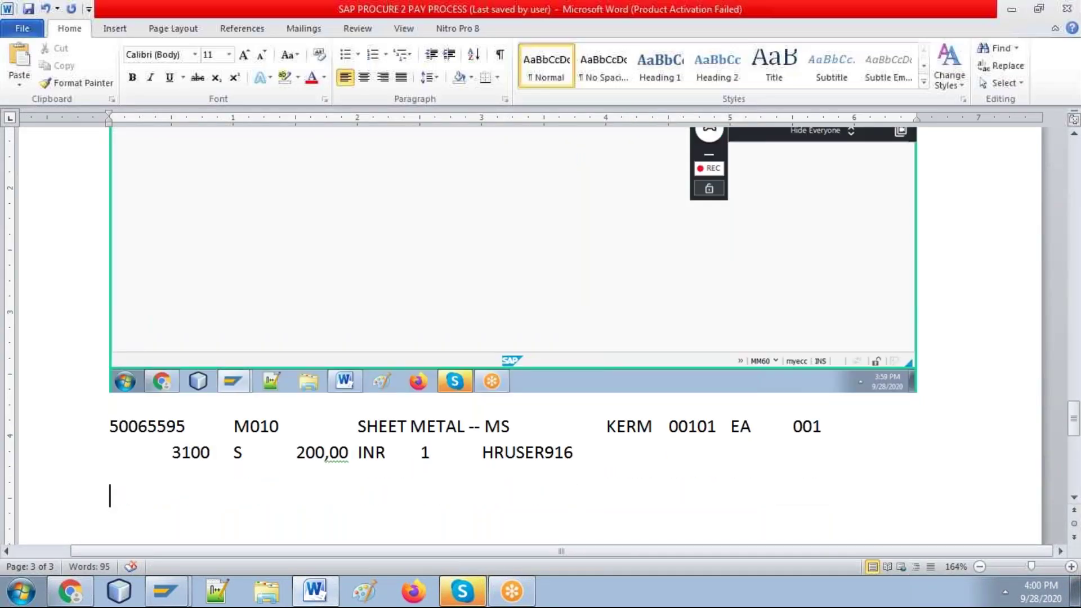
{"action": "key", "text": "alt+Tab"}
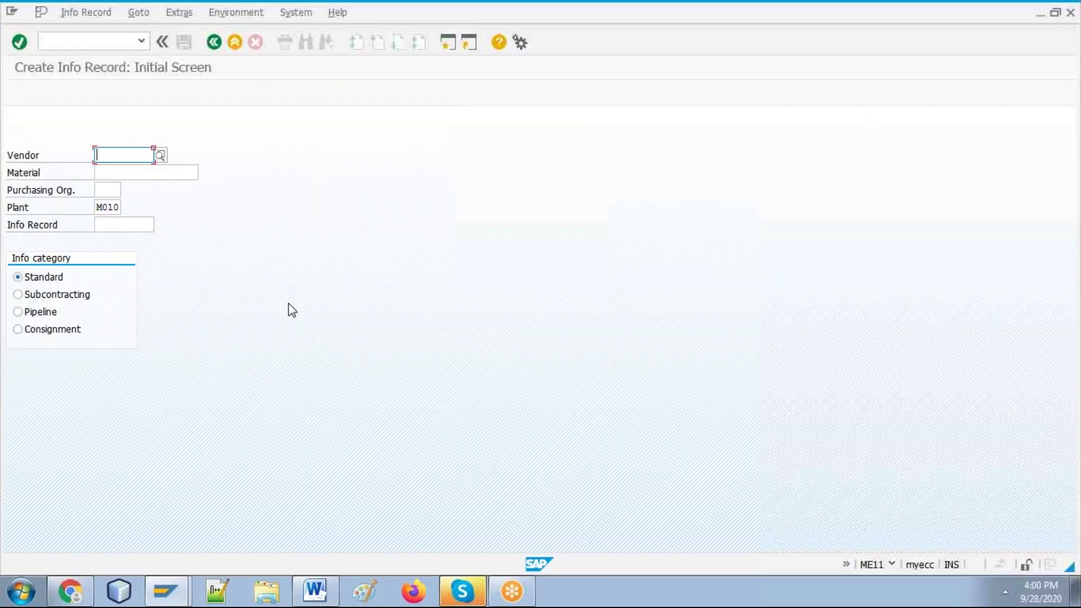
Step: Enter material 50065595 by trimming the pasted row text, then open the Vendor search help
{"action": "left_click", "coordinate": [161, 173]}
{"action": "key", "text": "ctrl+v"}
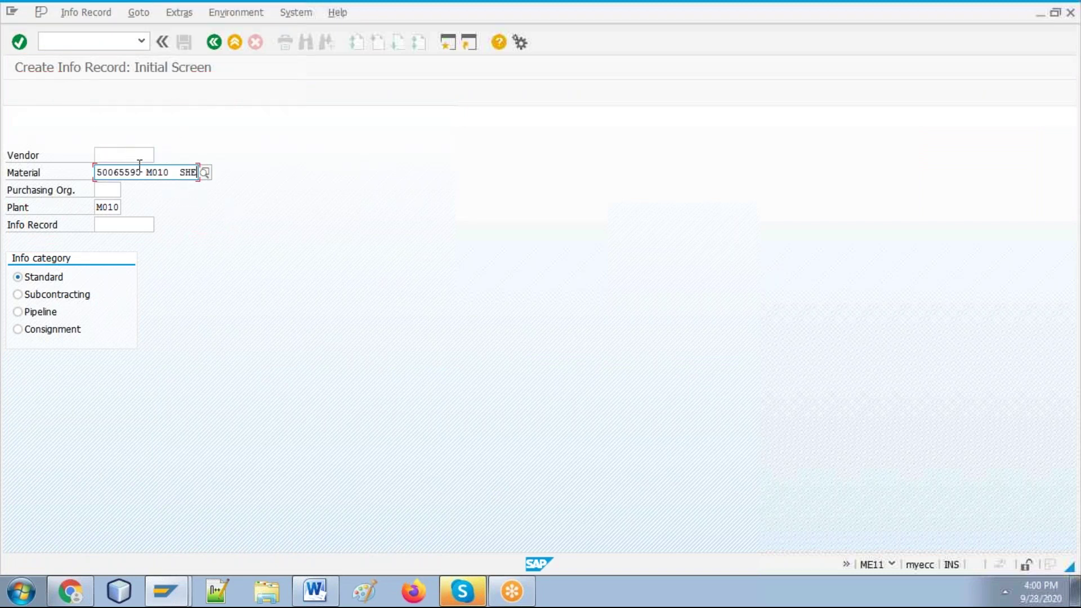
{"action": "key", "text": "Tab"}
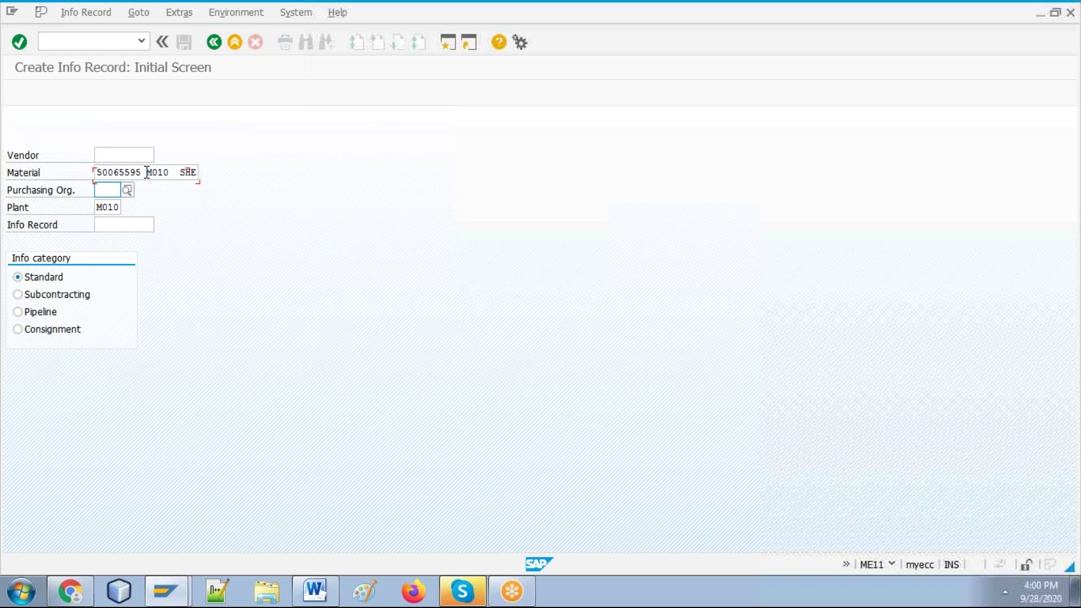
{"action": "left_click", "coordinate": [147, 172]}
{"action": "left_click", "coordinate": [147, 172]}
{"action": "key", "text": "shift+End"}
{"action": "key", "text": "Delete"}
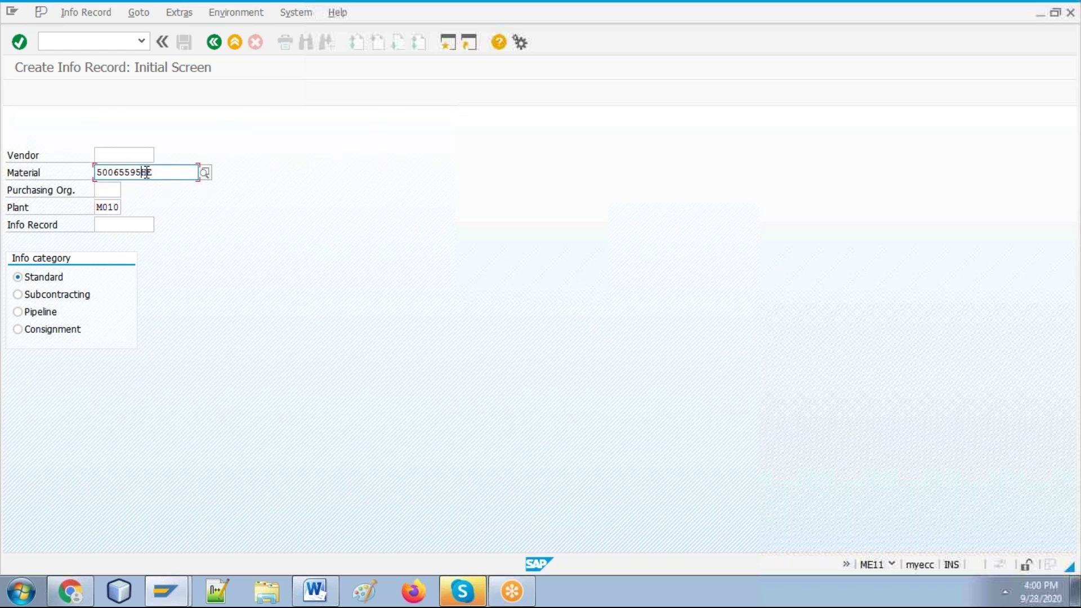
{"action": "left_click", "coordinate": [127, 159]}
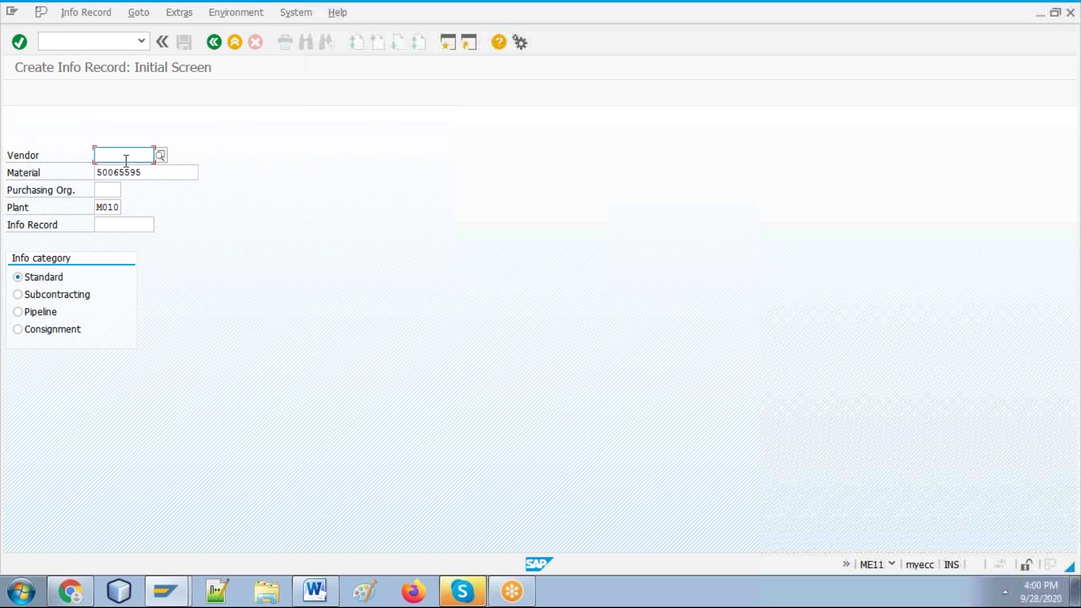
{"action": "left_click", "coordinate": [159, 152]}
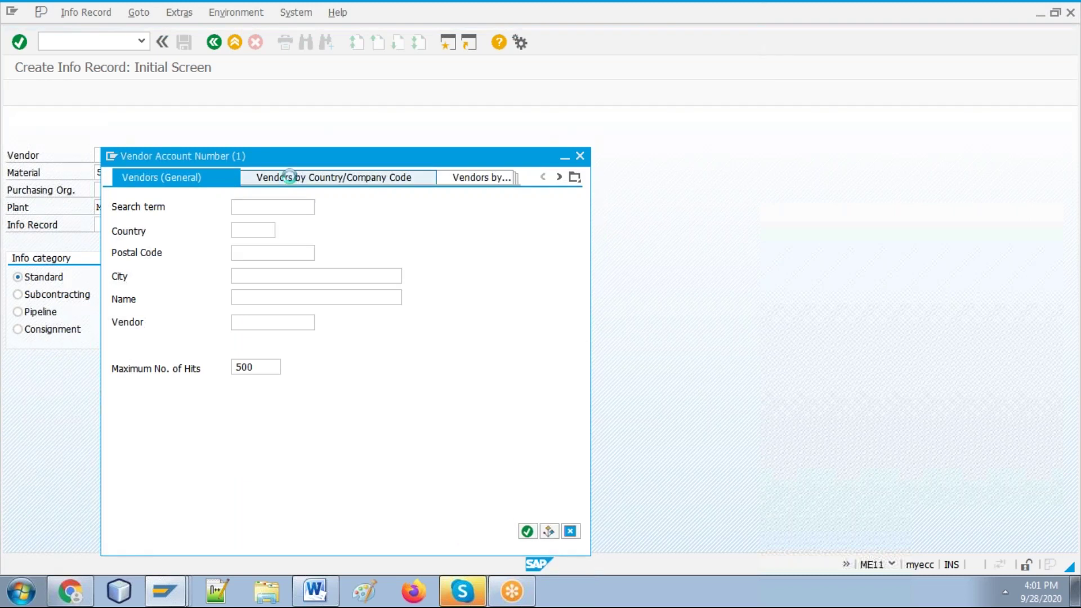
Step: Search vendors by company code ibm* and choose 106 ABC TRADERS
{"action": "left_click", "coordinate": [297, 178]}
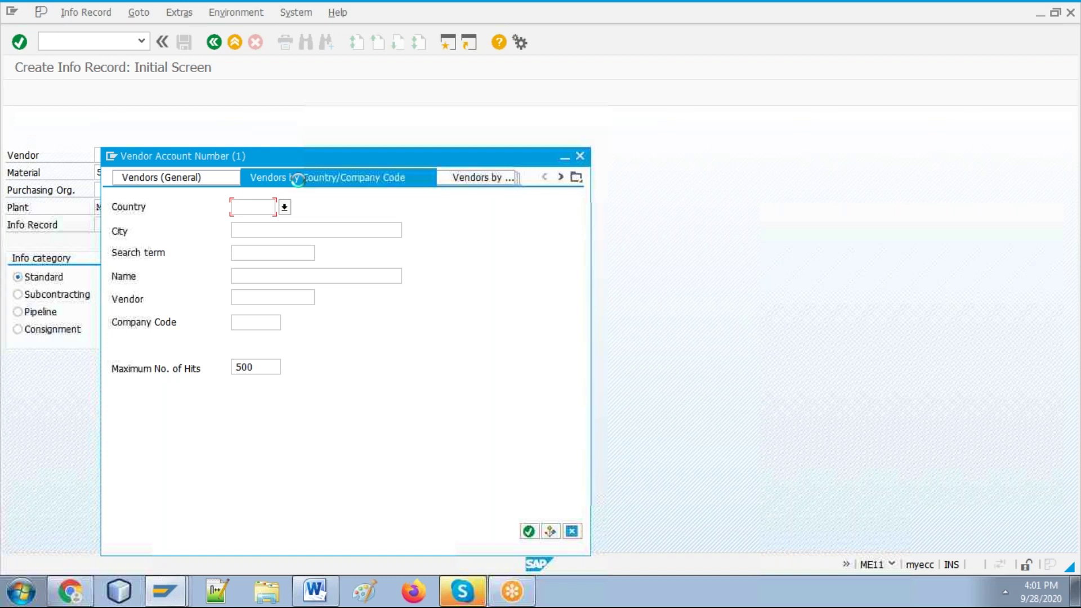
{"action": "left_click", "coordinate": [255, 321]}
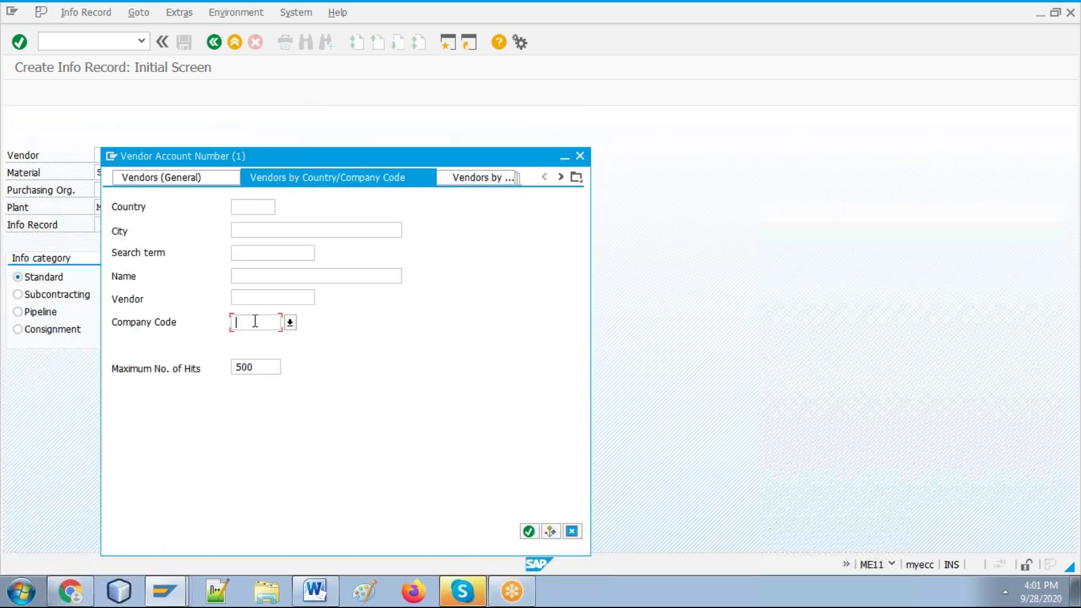
{"action": "type", "text": "ibm*"}
{"action": "key", "text": "Return"}
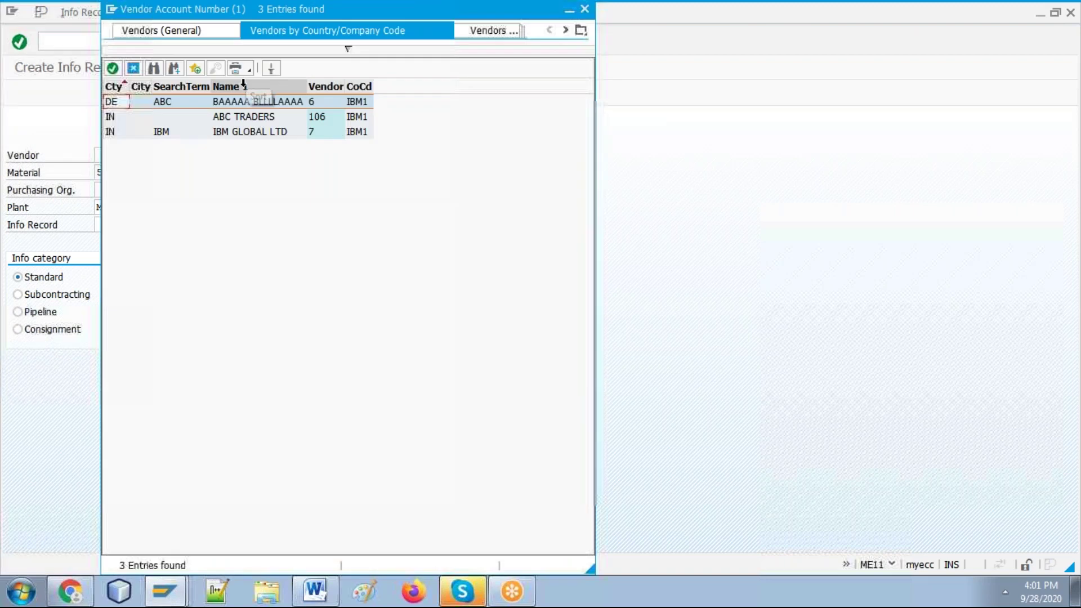
{"action": "double_click", "coordinate": [243, 116]}
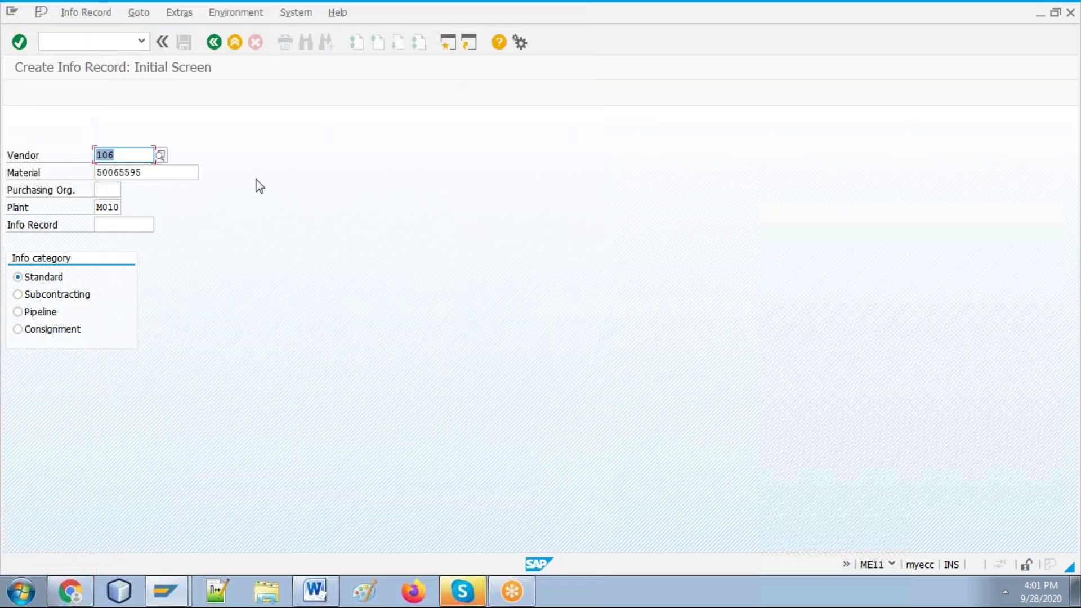
Step: Pick purchasing organization M1PO from the search list, then switch to the Word guide
{"action": "left_click", "coordinate": [112, 189]}
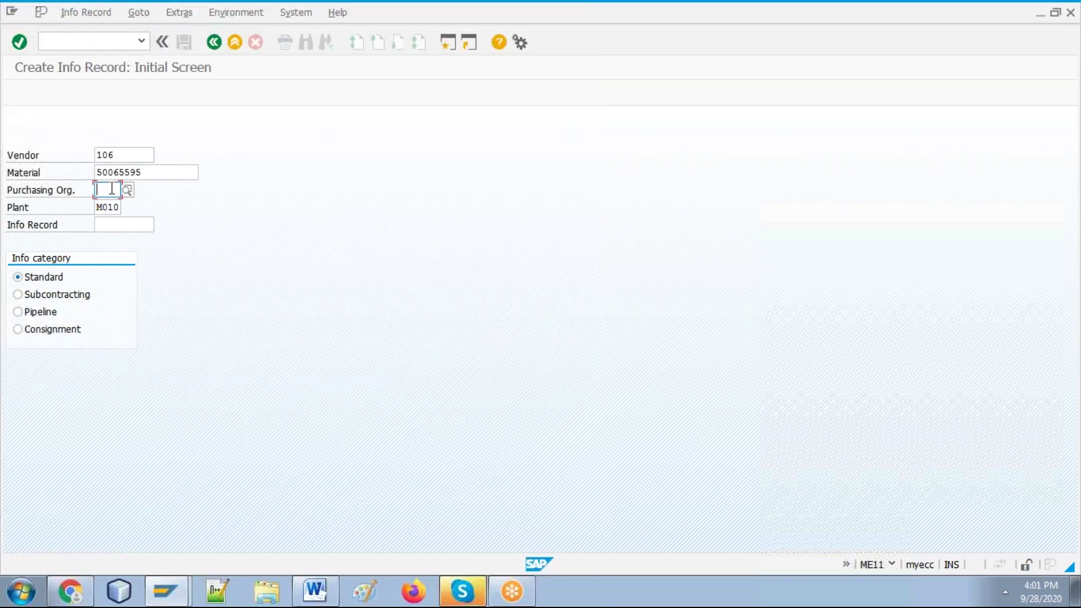
{"action": "type", "text": "ib"}
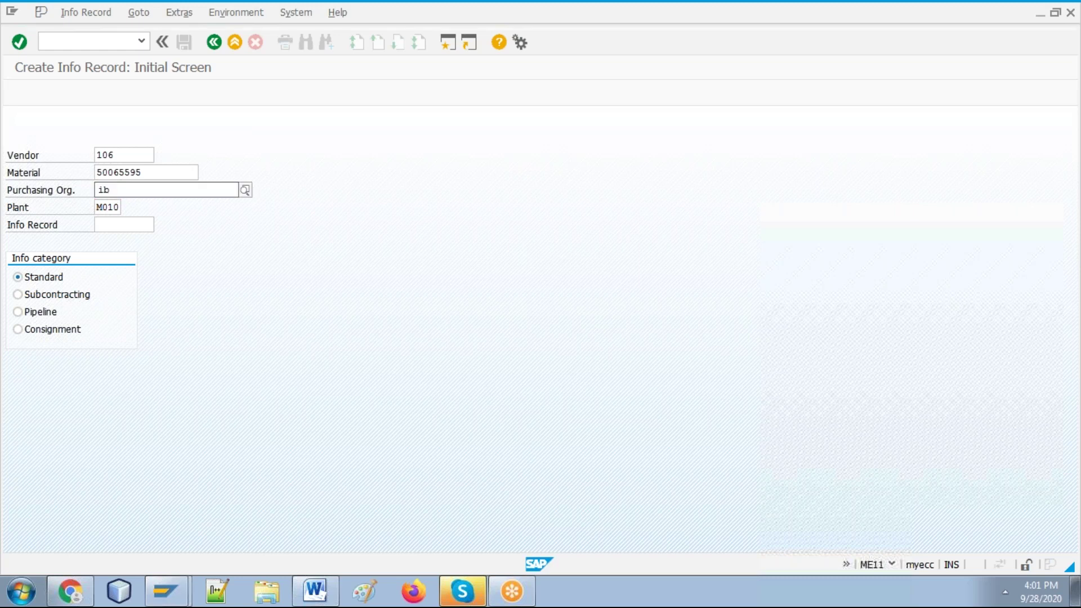
{"action": "type", "text": "po"}
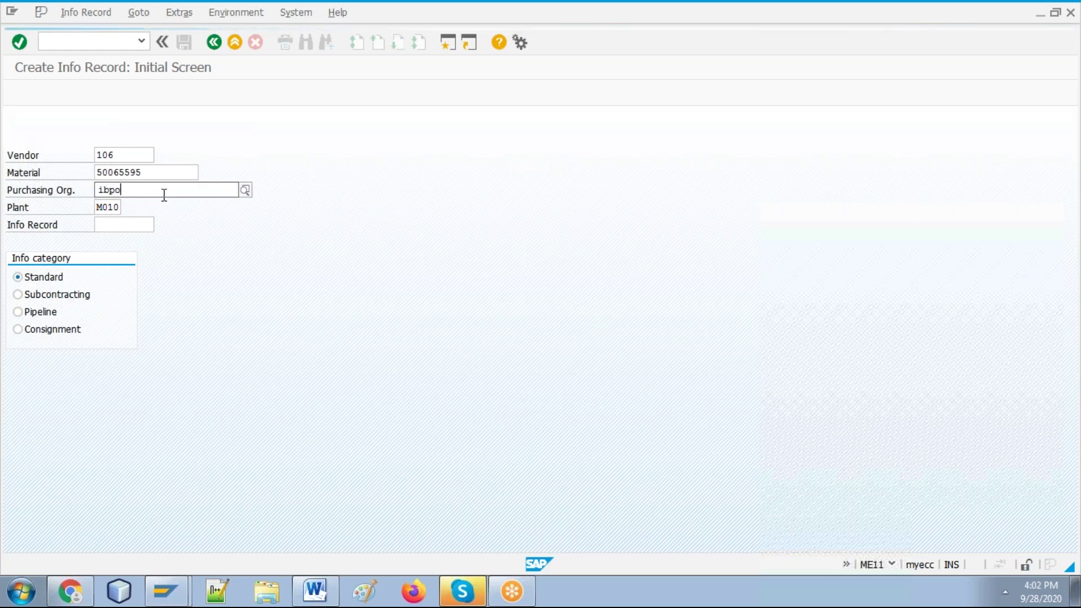
{"action": "key", "text": "BackSpace"}
{"action": "key", "text": "BackSpace"}
{"action": "key", "text": "BackSpace"}
{"action": "key", "text": "BackSpace"}
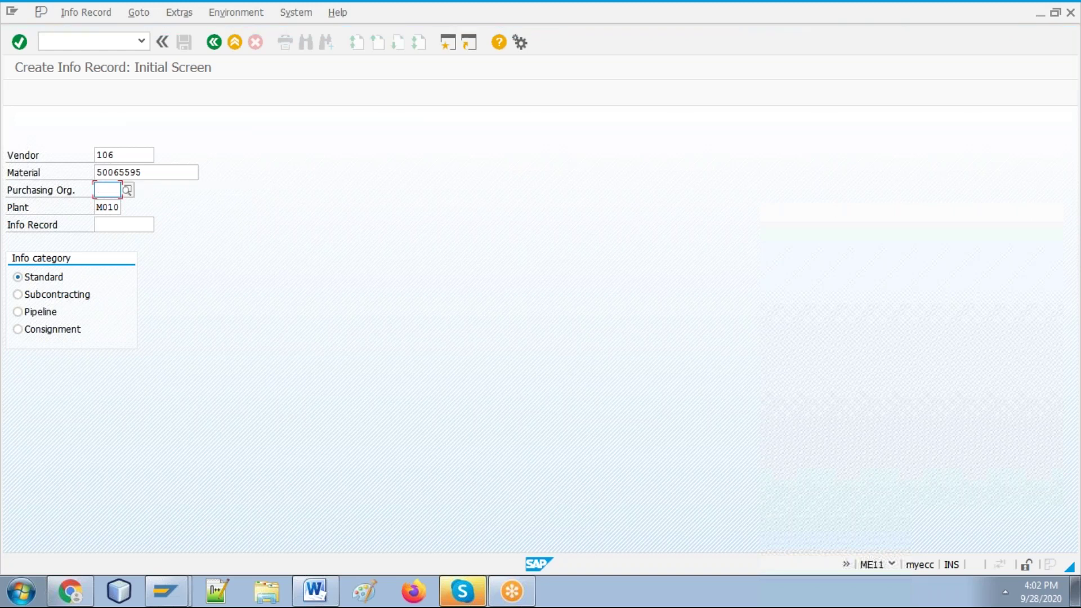
{"action": "left_click", "coordinate": [128, 189]}
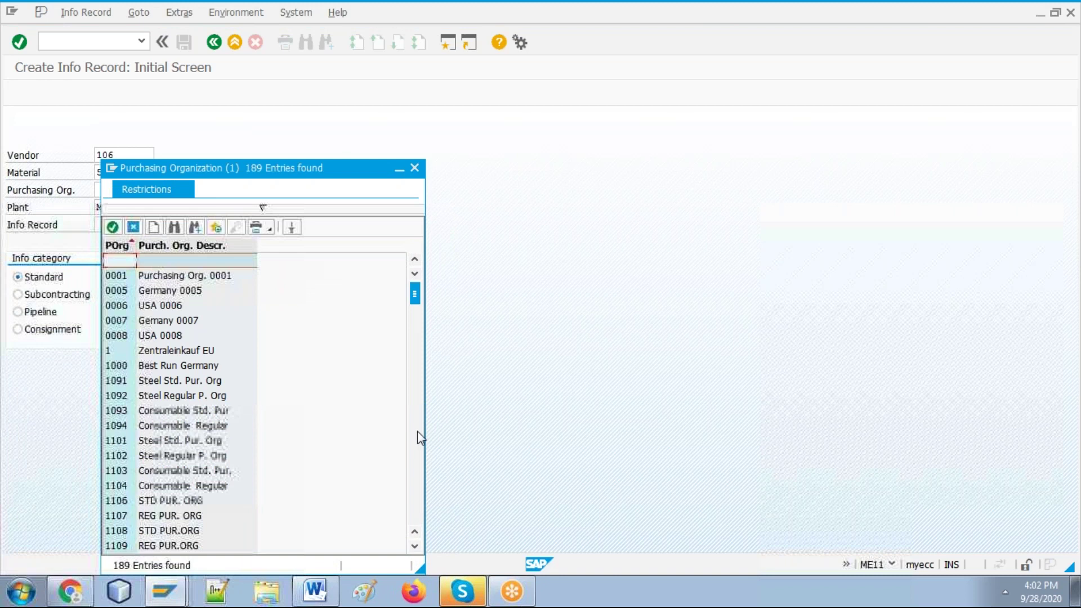
{"action": "scroll", "coordinate": [417, 433], "scroll_direction": "down", "scroll_amount": 10}
{"action": "scroll", "coordinate": [423, 478], "scroll_direction": "down", "scroll_amount": 12}
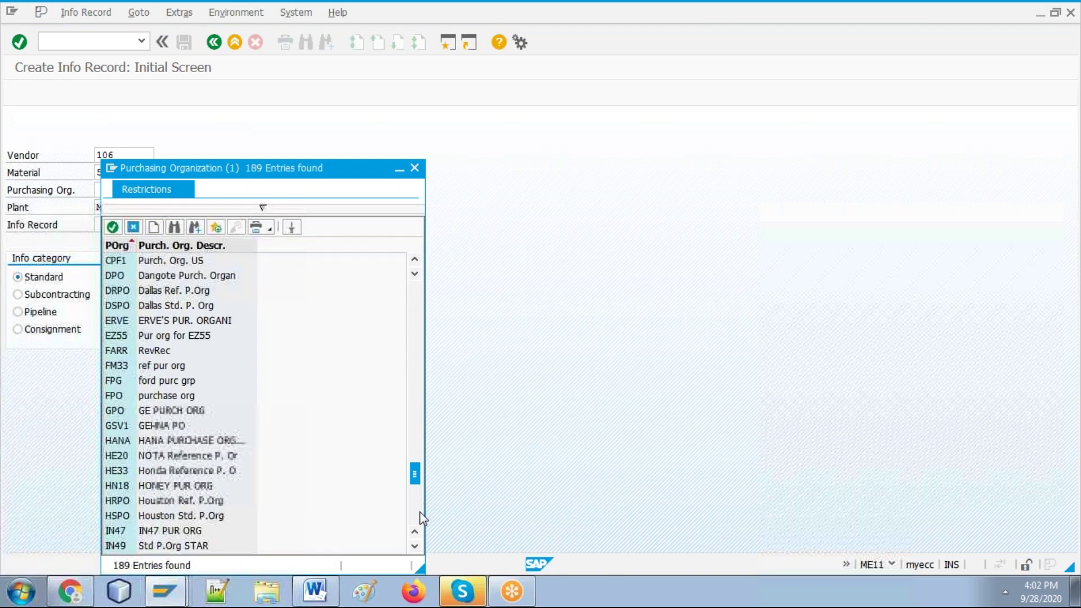
{"action": "scroll", "coordinate": [420, 514], "scroll_direction": "down", "scroll_amount": 5}
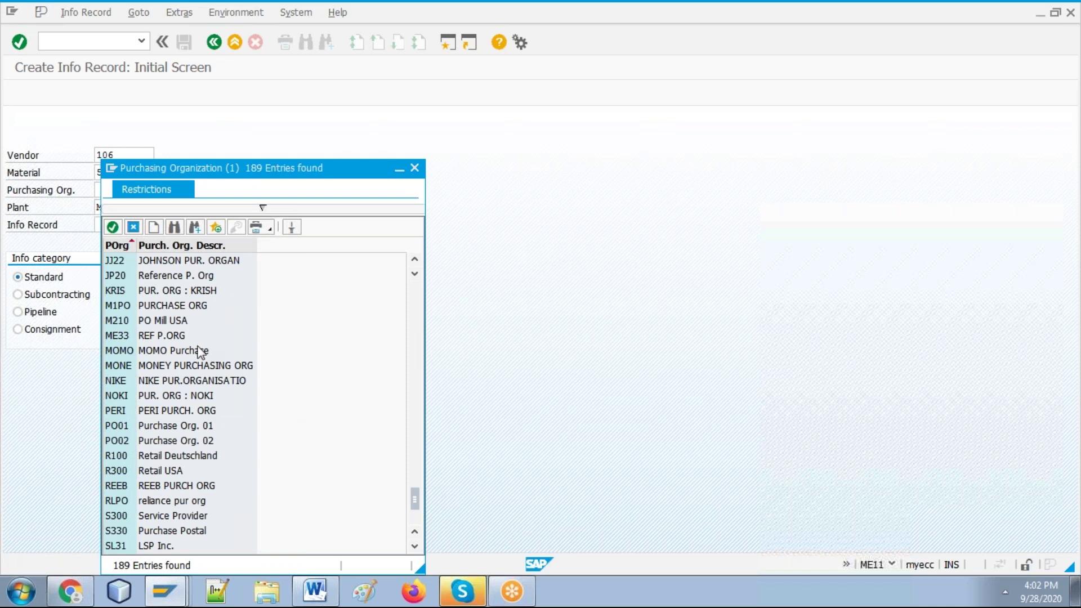
{"action": "left_click", "coordinate": [146, 307]}
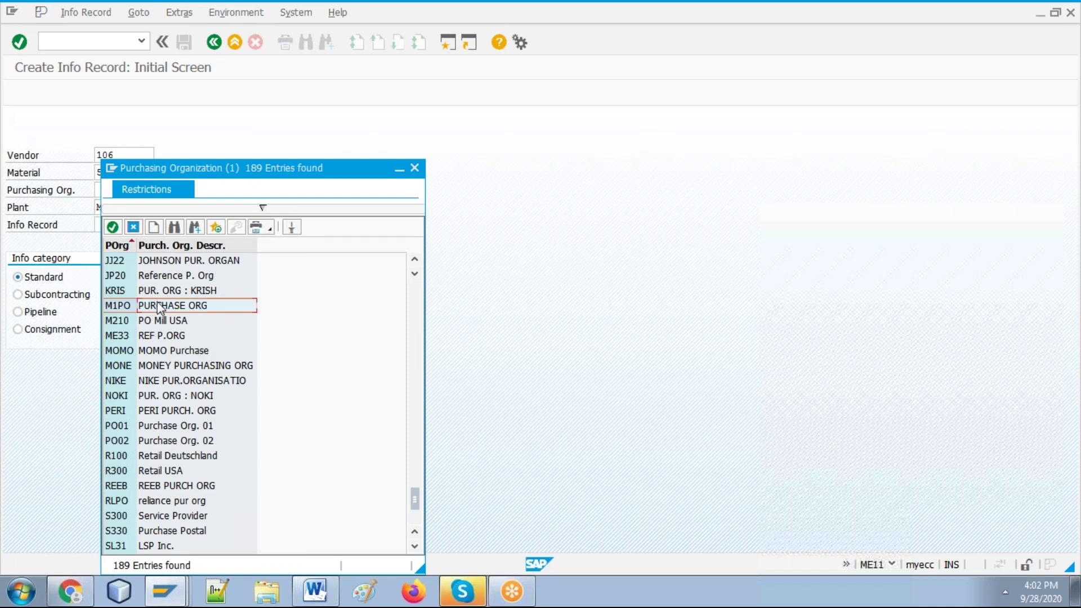
{"action": "double_click", "coordinate": [161, 304]}
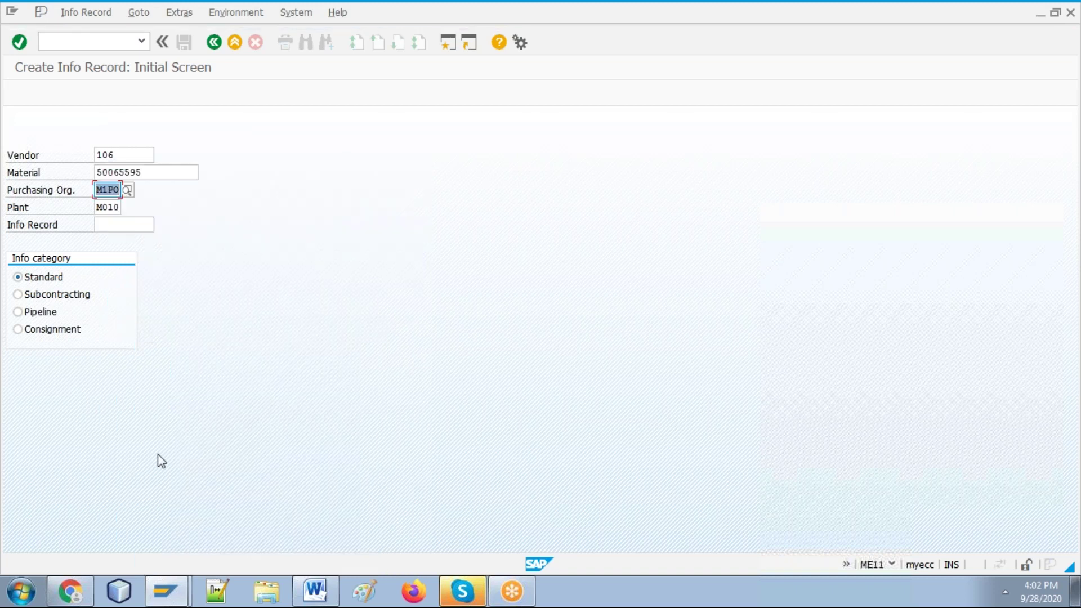
{"action": "left_click", "coordinate": [298, 594]}
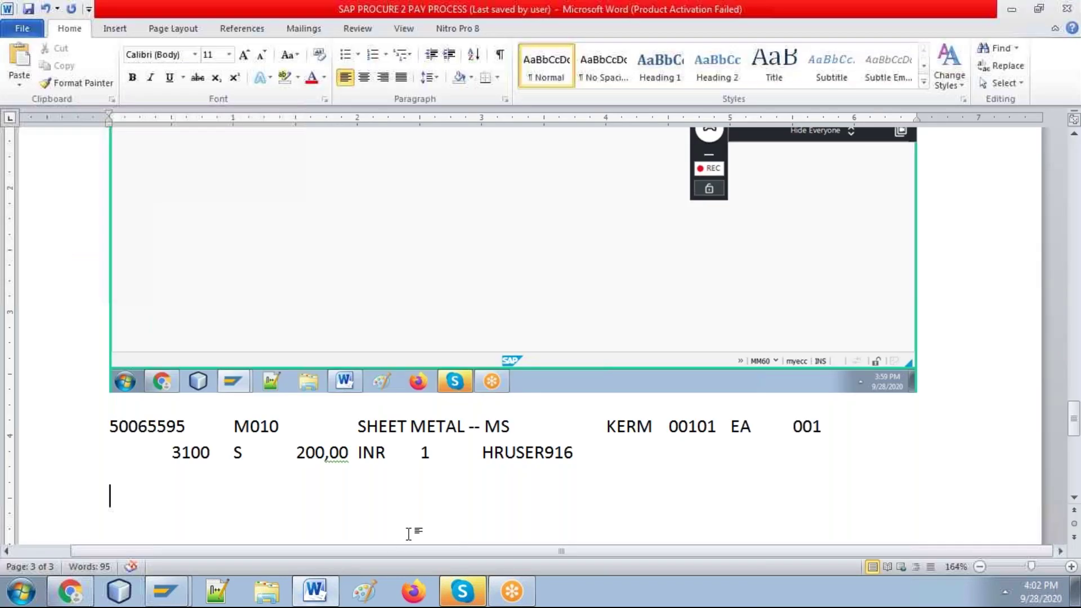
Step: Scroll up to review the earlier SAP screenshot in Word, then return to Create Info Record
{"action": "scroll", "coordinate": [409, 534], "scroll_direction": "up", "scroll_amount": 5}
{"action": "key", "text": "alt+Tab"}
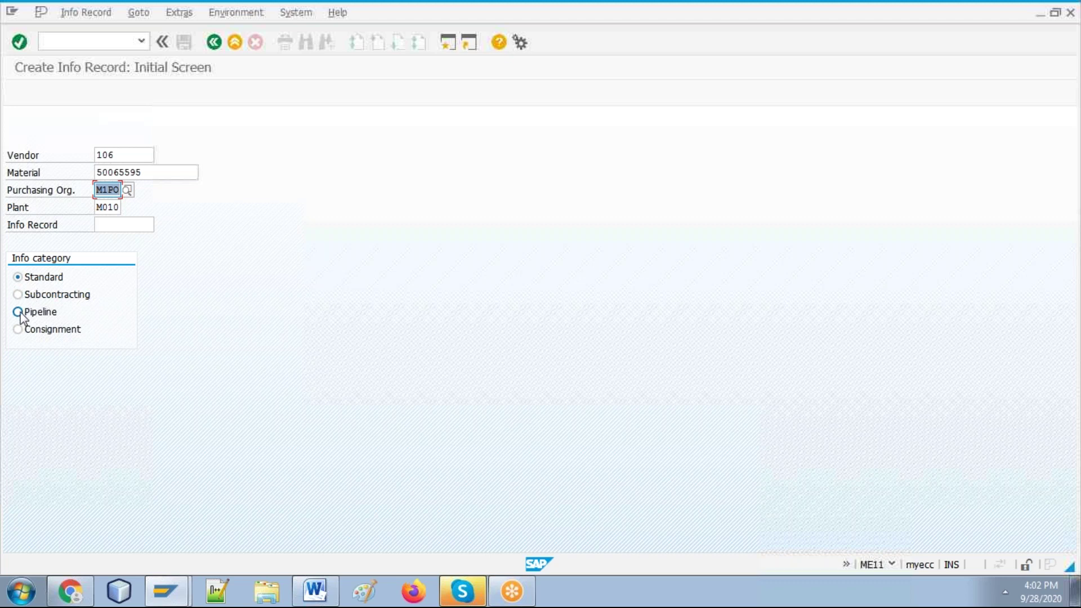
{"action": "left_click", "coordinate": [18, 313]}
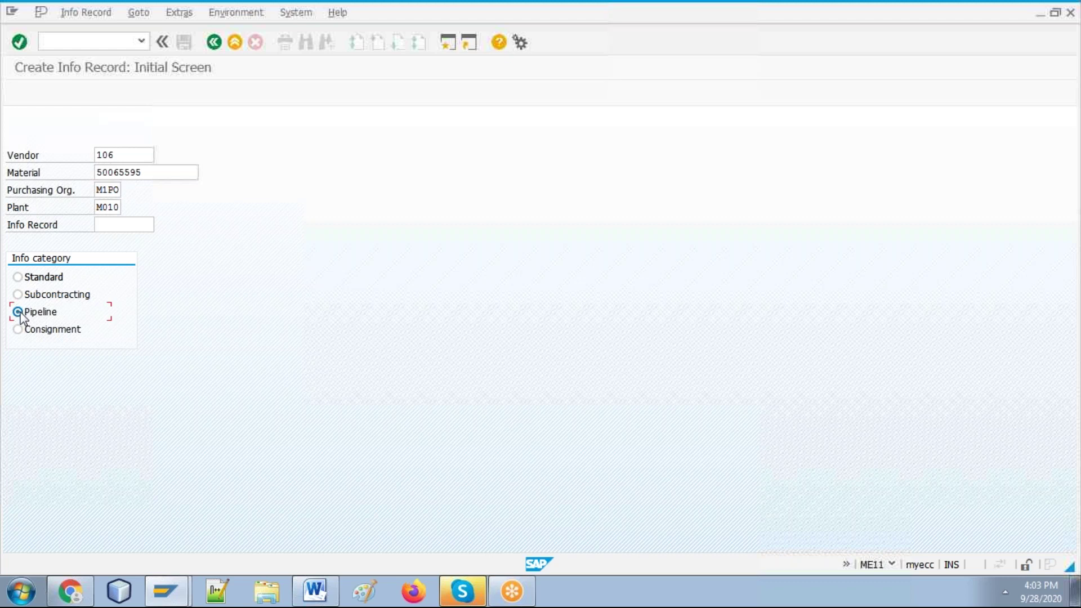
{"action": "left_click", "coordinate": [18, 330]}
{"action": "left_click", "coordinate": [28, 279]}
{"action": "left_click", "coordinate": [179, 173]}
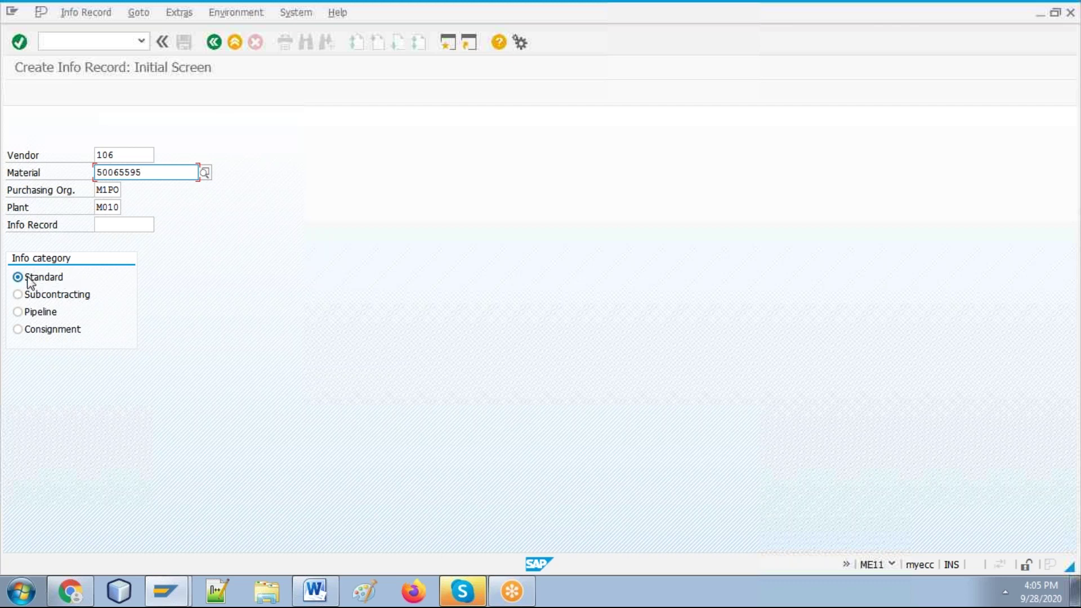
{"action": "left_click", "coordinate": [17, 313]}
{"action": "left_click", "coordinate": [18, 294]}
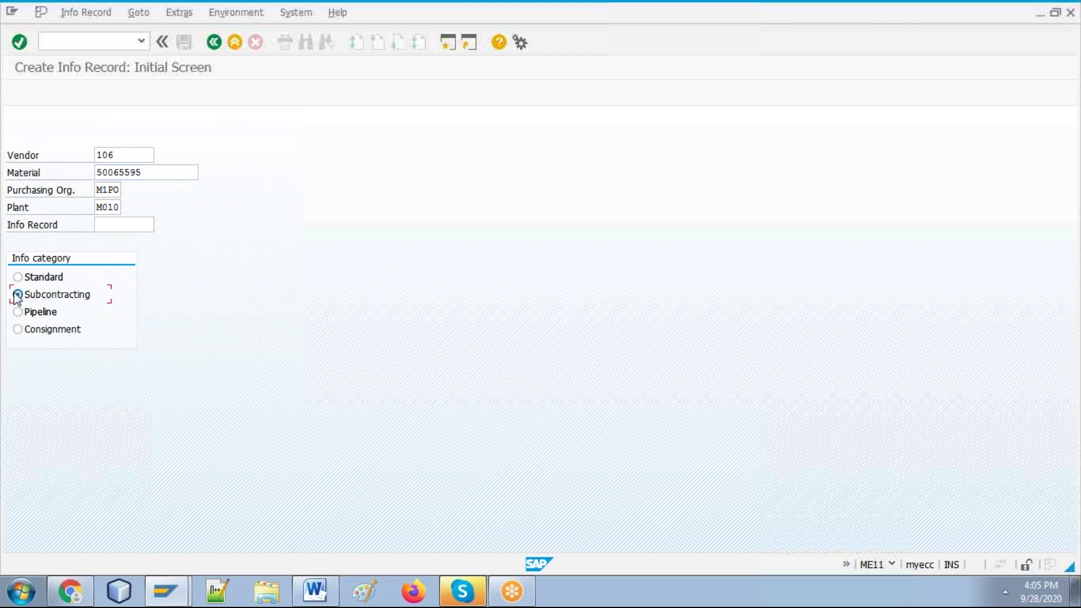
{"action": "left_click", "coordinate": [18, 330]}
{"action": "left_click", "coordinate": [18, 277]}
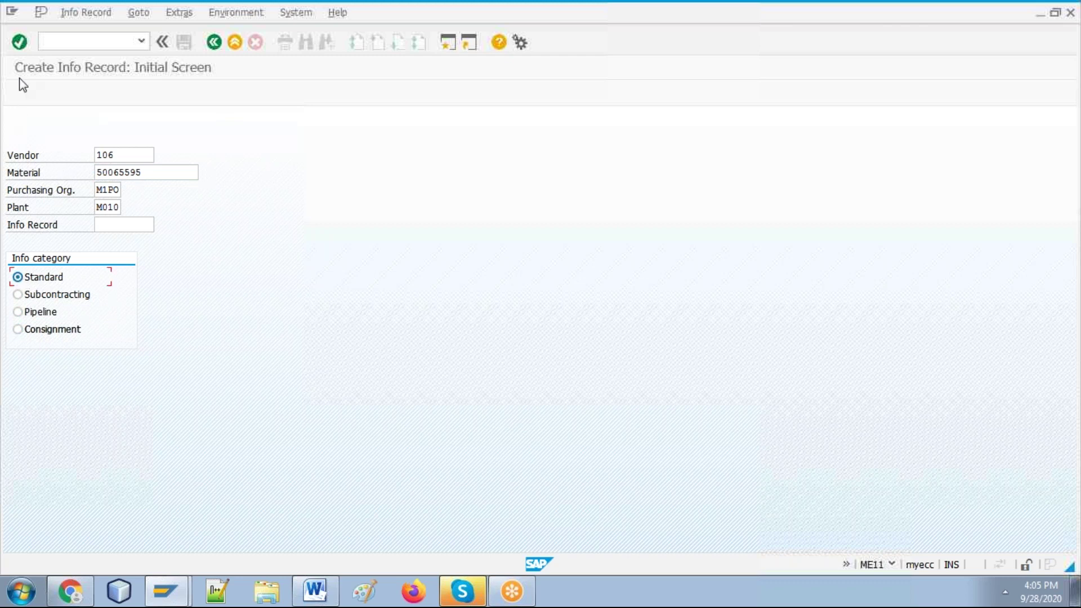
Step: Advance the vendor 106 / material 50065595 info record to General Data, then view the Word guide
{"action": "left_click", "coordinate": [20, 41]}
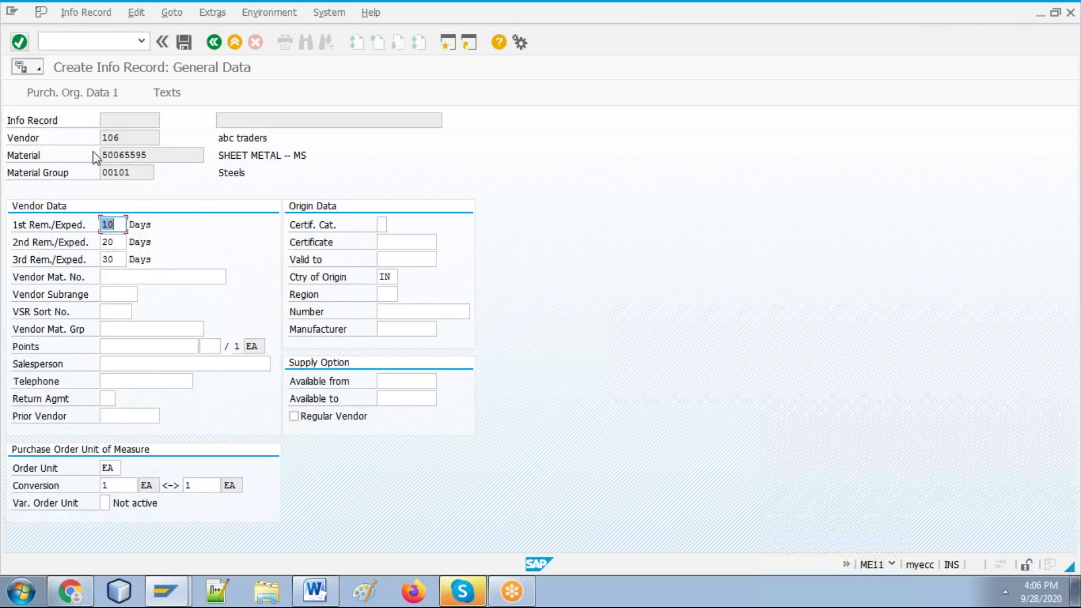
{"action": "left_click", "coordinate": [314, 589]}
{"action": "key", "text": "alt+Tab"}
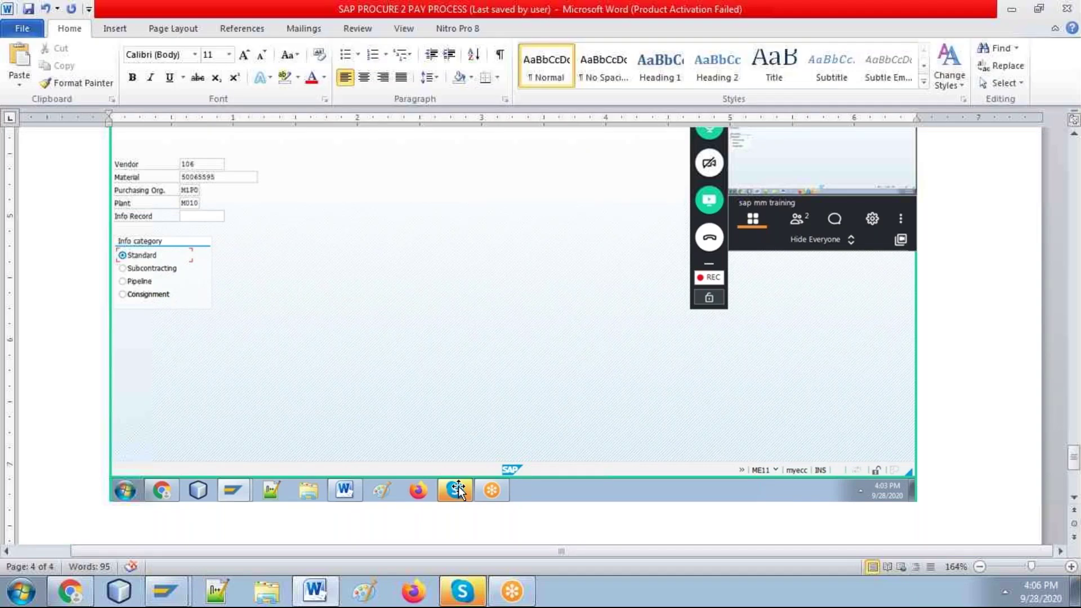
{"action": "key", "text": "alt+Tab"}
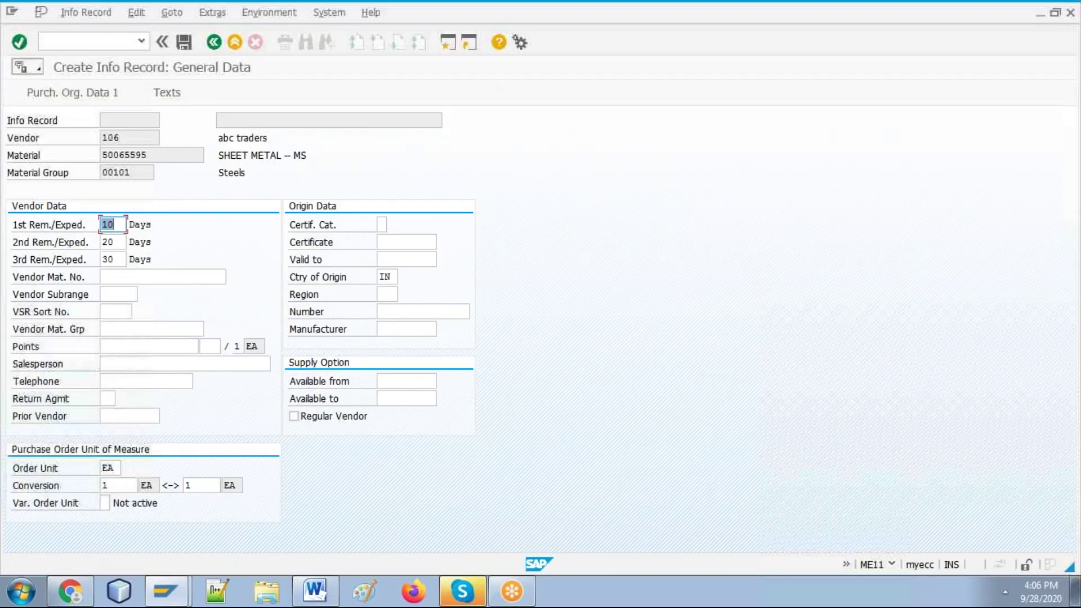
Step: Check the Word guide's screenshot and return to SAP's General Data screen
{"action": "key", "text": "alt+Tab"}
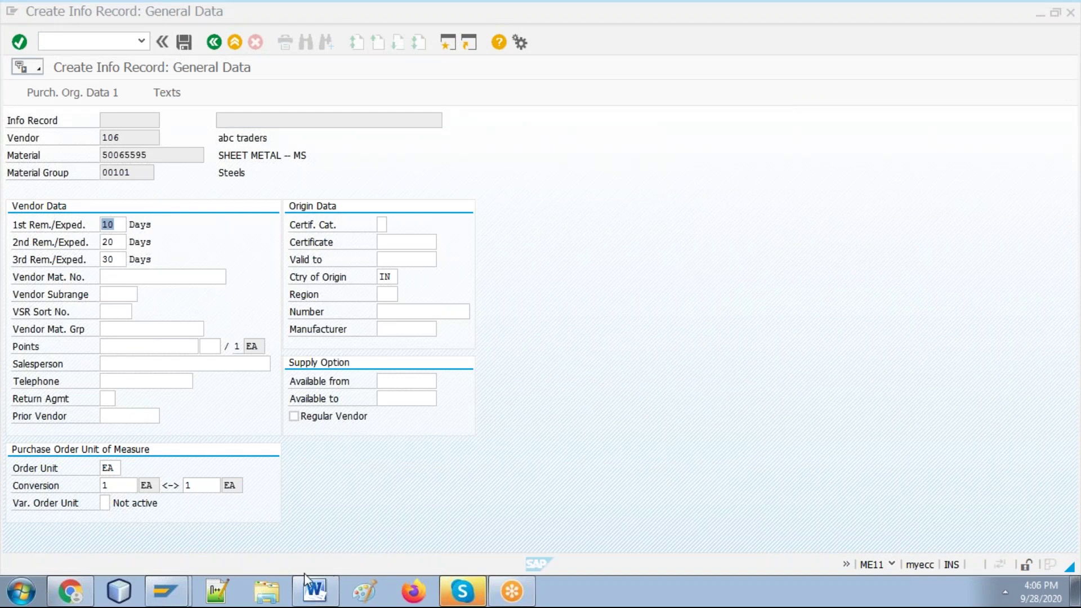
{"action": "left_click", "coordinate": [315, 590]}
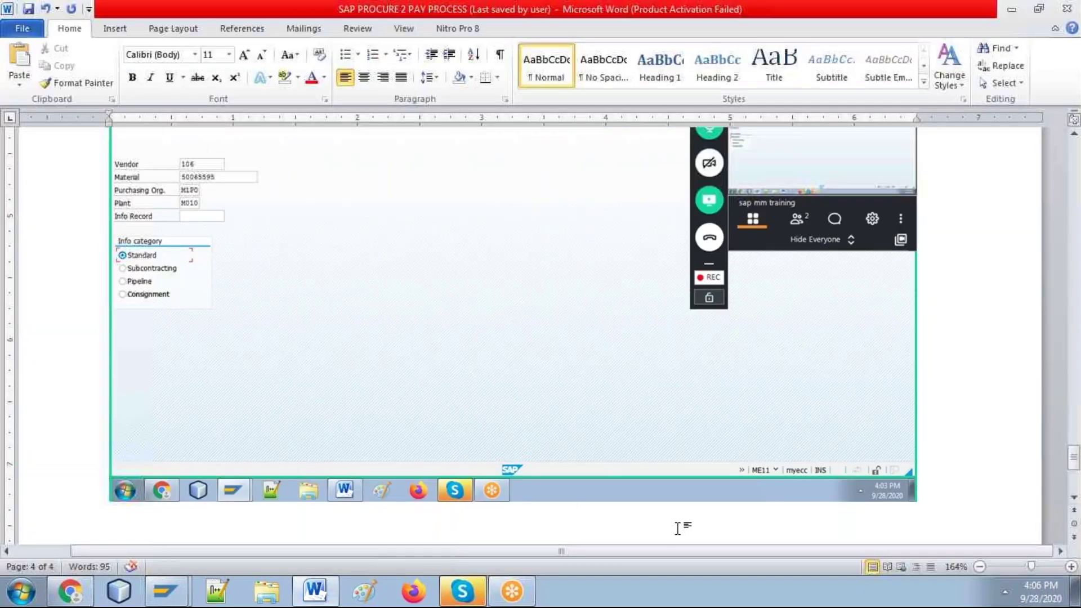
{"action": "key", "text": "alt+Tab"}
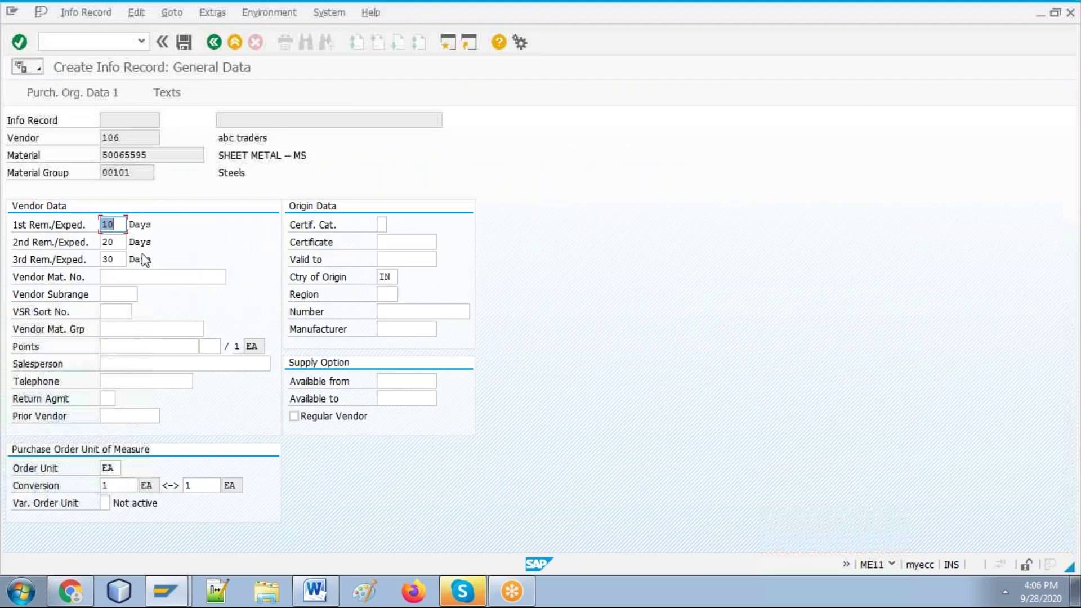
Step: Enter ABC-500 as the vendor material number, after briefly trying XYZ-500
{"action": "left_click", "coordinate": [140, 276]}
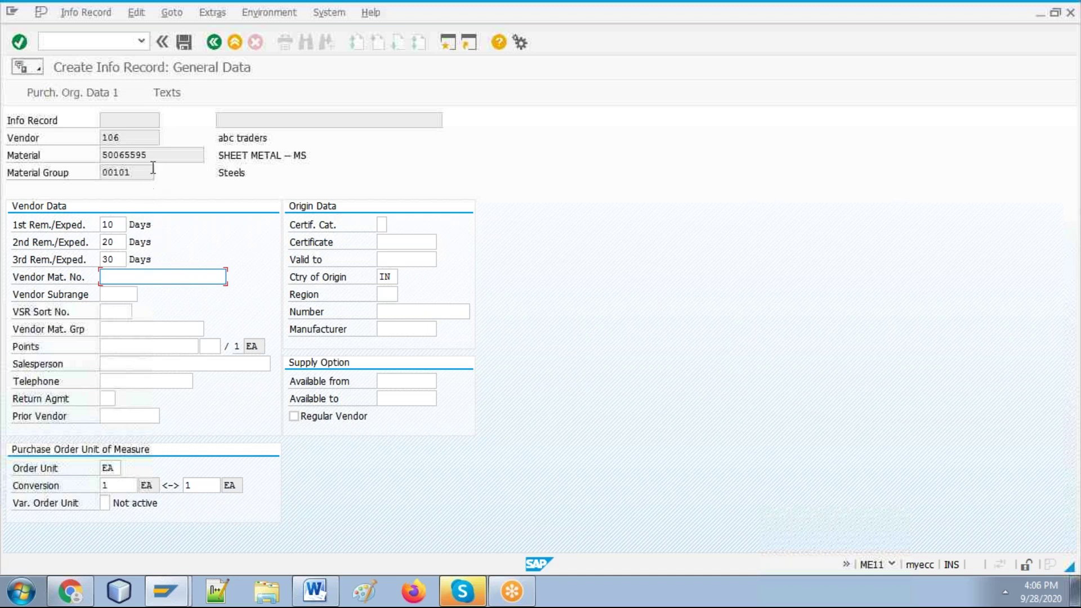
{"action": "left_click_drag", "start_coordinate": [153, 155], "coordinate": [107, 153]}
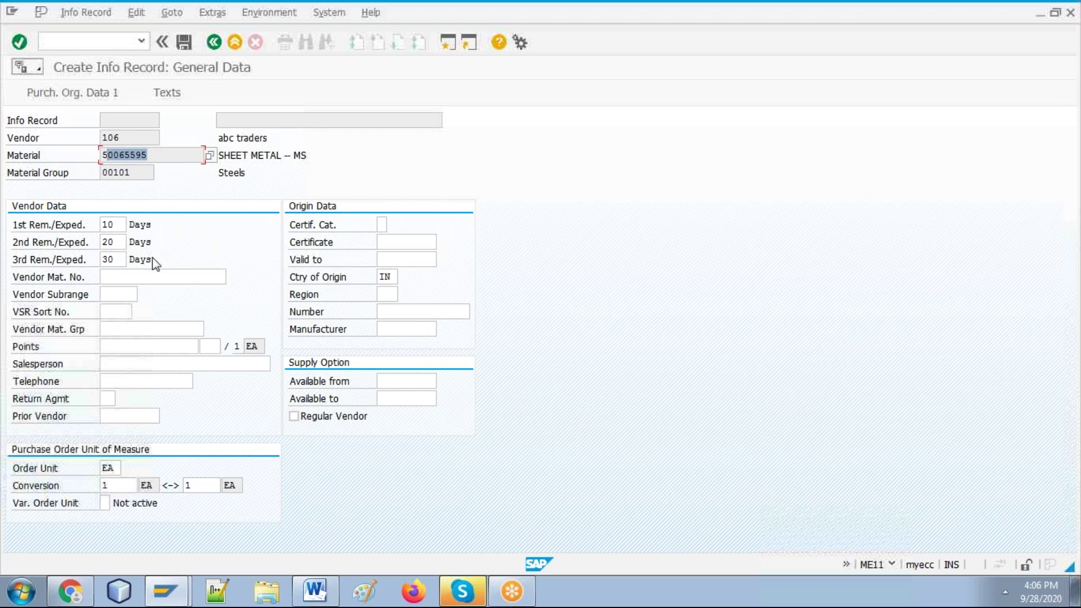
{"action": "left_click", "coordinate": [144, 277]}
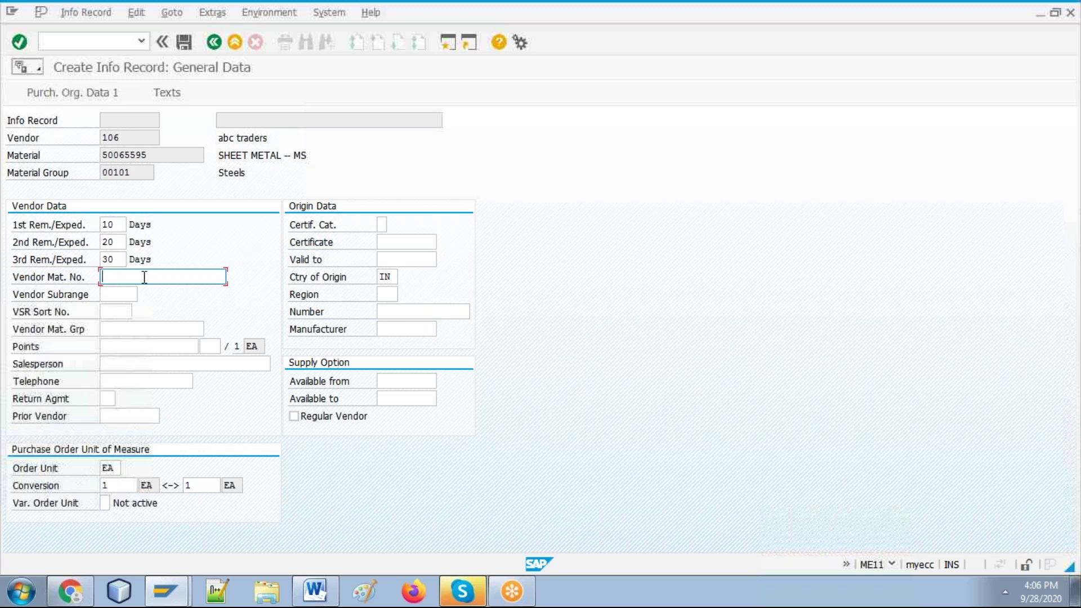
{"action": "type", "text": "ABC-500"}
{"action": "left_click_drag", "start_coordinate": [149, 154], "coordinate": [92, 155]}
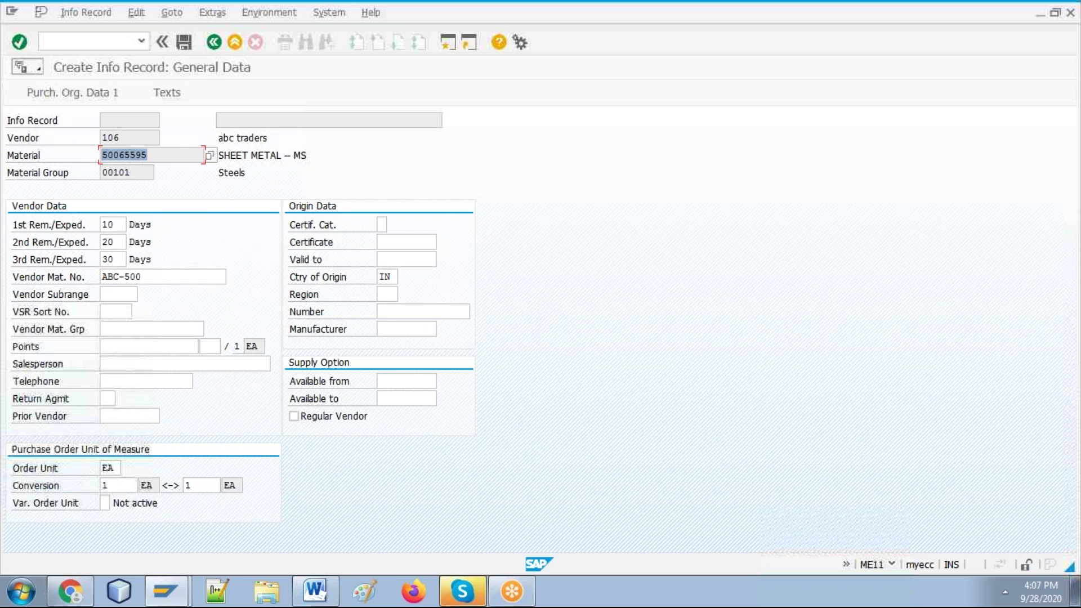
{"action": "left_click", "coordinate": [117, 277]}
{"action": "key", "text": "BackSpace"}
{"action": "key", "text": "BackSpace"}
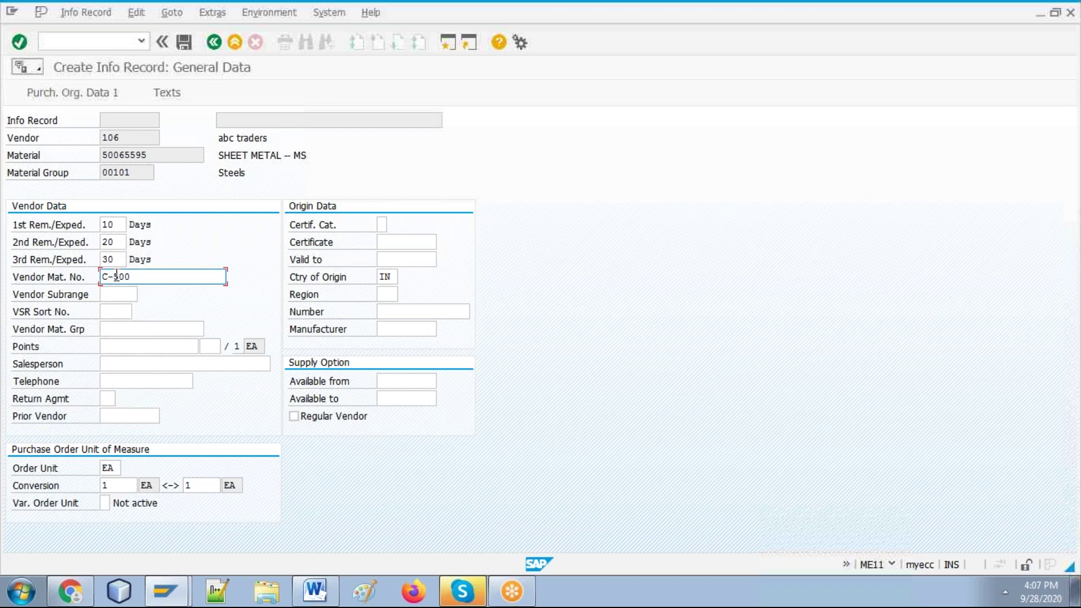
{"action": "type", "text": "XYZ"}
{"action": "key", "text": "Delete"}
{"action": "key", "text": "BackSpace"}
{"action": "key", "text": "BackSpace"}
{"action": "key", "text": "BackSpace"}
{"action": "key", "text": "BackSpace"}
{"action": "key", "text": "BackSpace"}
{"action": "key", "text": "BackSpace"}
{"action": "key", "text": "BackSpace"}
{"action": "type", "text": "ABC-500"}
Step: Step through the Manufacturer, Number and Region fields and enter the salesperson's name
{"action": "left_click", "coordinate": [398, 329]}
{"action": "left_click", "coordinate": [388, 310]}
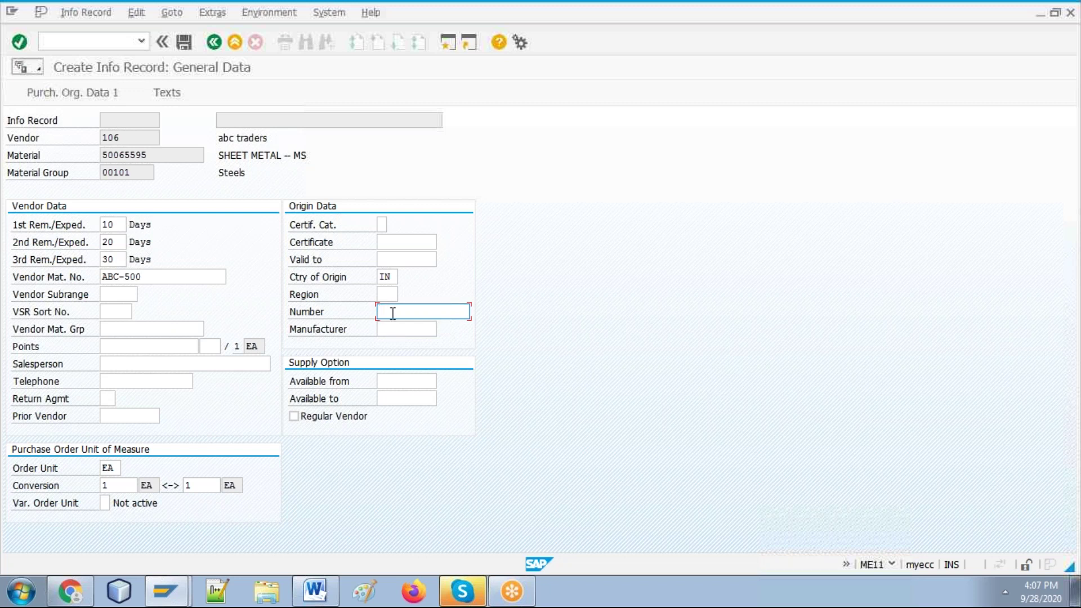
{"action": "left_click", "coordinate": [386, 295]}
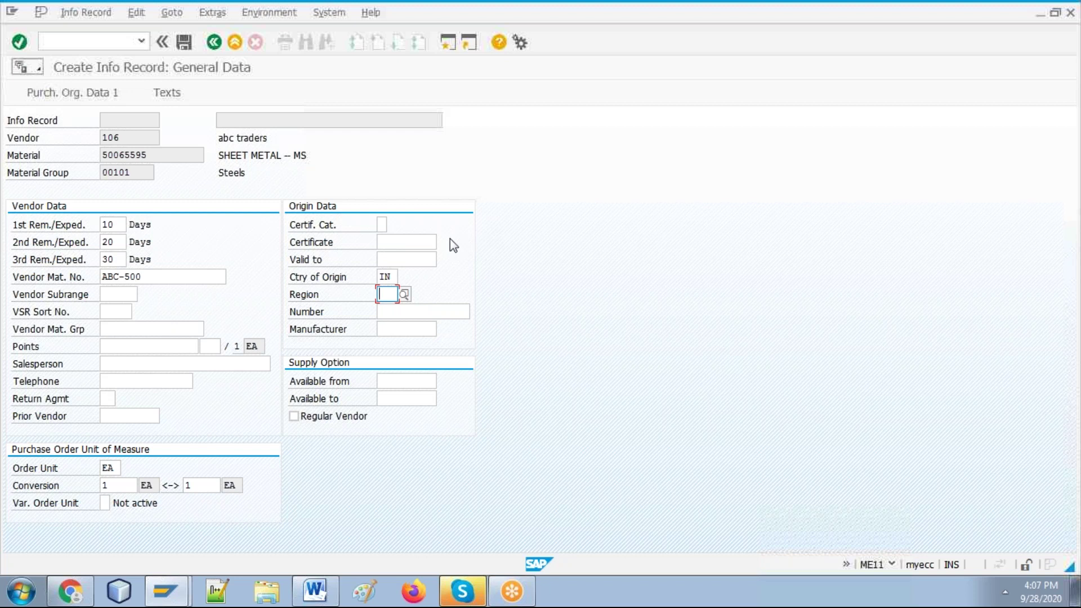
{"action": "left_click", "coordinate": [162, 363]}
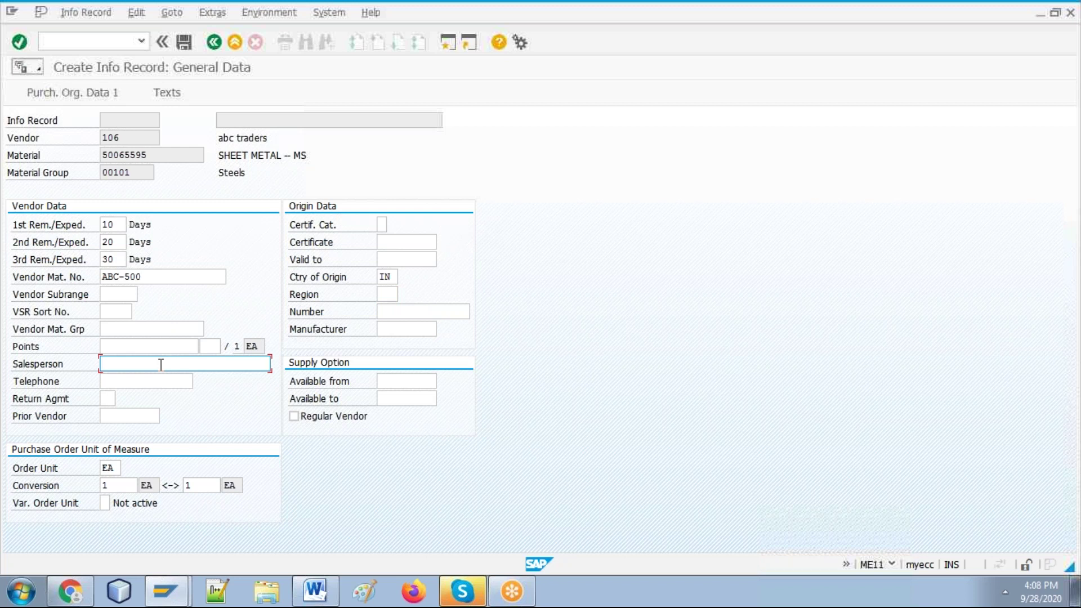
{"action": "type", "text": "KUMAR"}
Step: Review the three reminder day values and the vendor 106 / material 50065595 header
{"action": "left_click", "coordinate": [120, 226]}
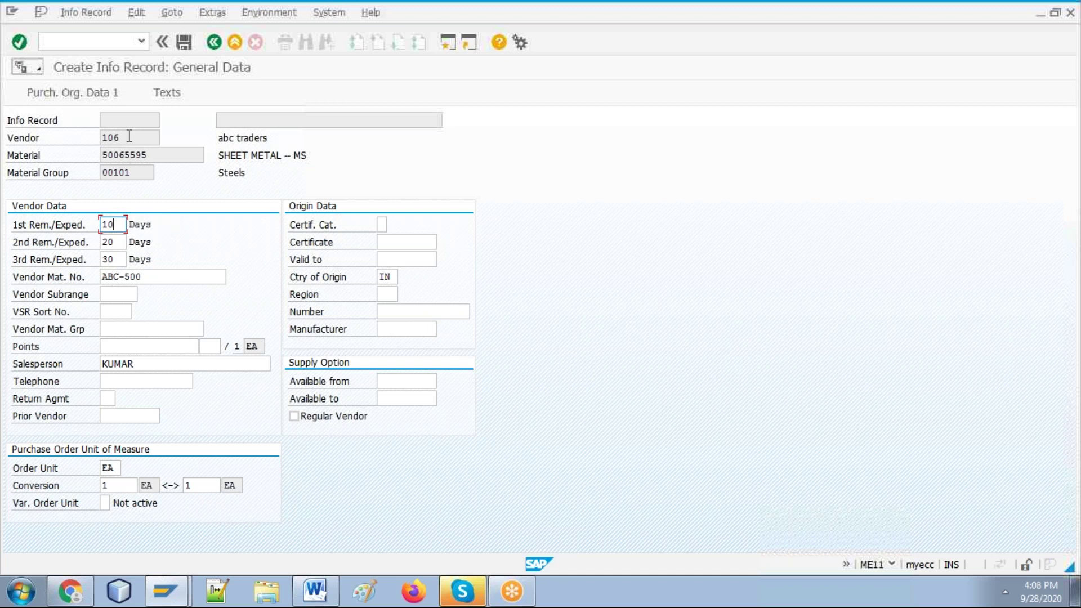
{"action": "left_click_drag", "start_coordinate": [128, 136], "coordinate": [95, 137]}
{"action": "left_click_drag", "start_coordinate": [158, 155], "coordinate": [96, 155]}
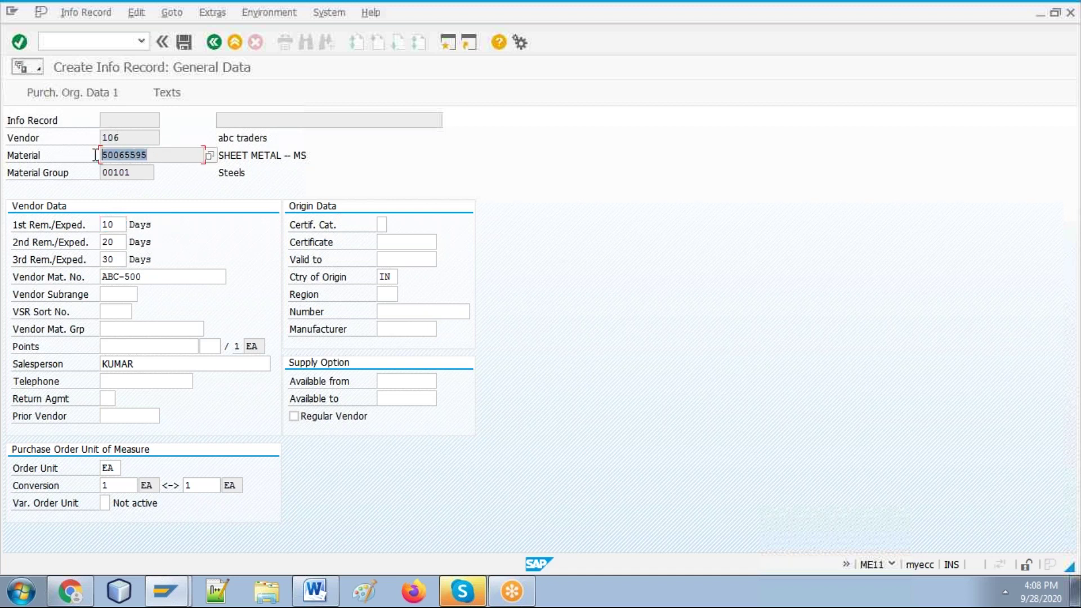
{"action": "left_click", "coordinate": [177, 155]}
{"action": "left_click", "coordinate": [114, 242]}
{"action": "left_click", "coordinate": [113, 259]}
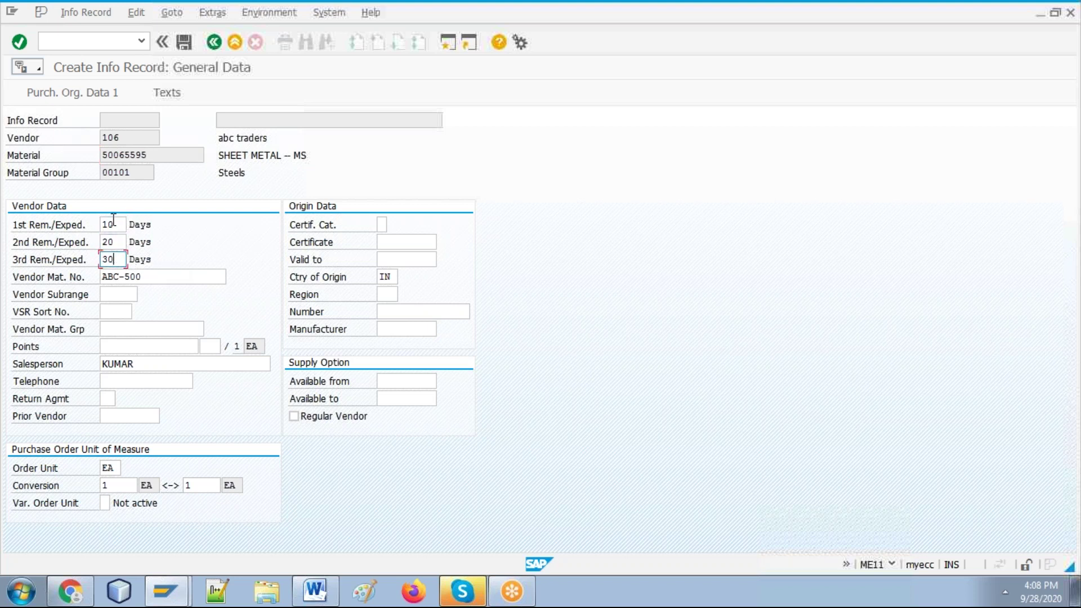
{"action": "left_click", "coordinate": [113, 224]}
{"action": "left_click", "coordinate": [174, 267]}
Step: Advance to Purch. Organization Data 1, glance at the Word guide's screenshot, and return to SAP
{"action": "key", "text": "Return"}
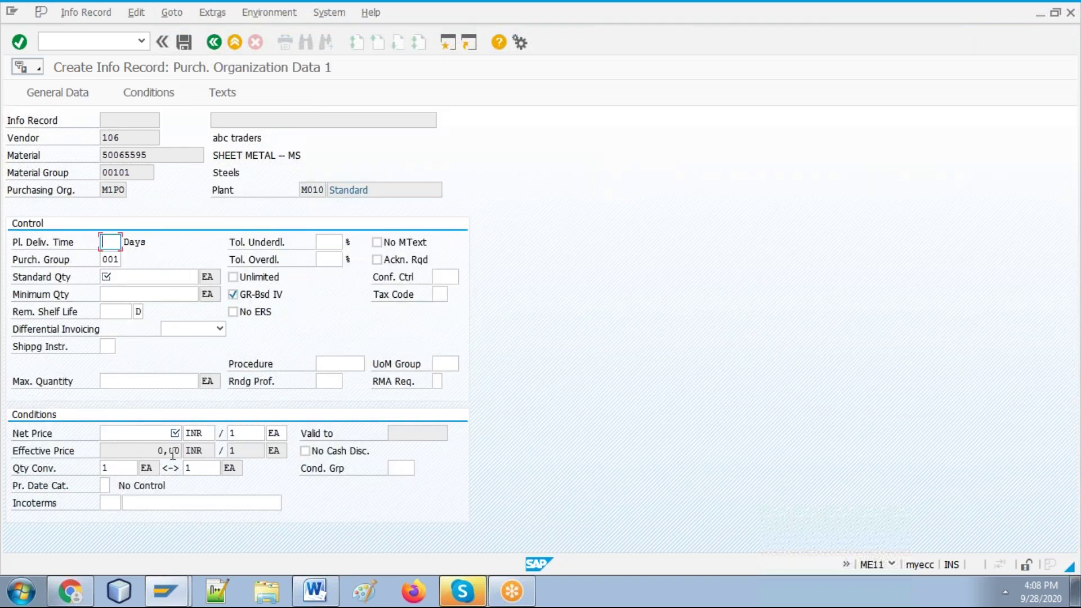
{"action": "left_click", "coordinate": [313, 592]}
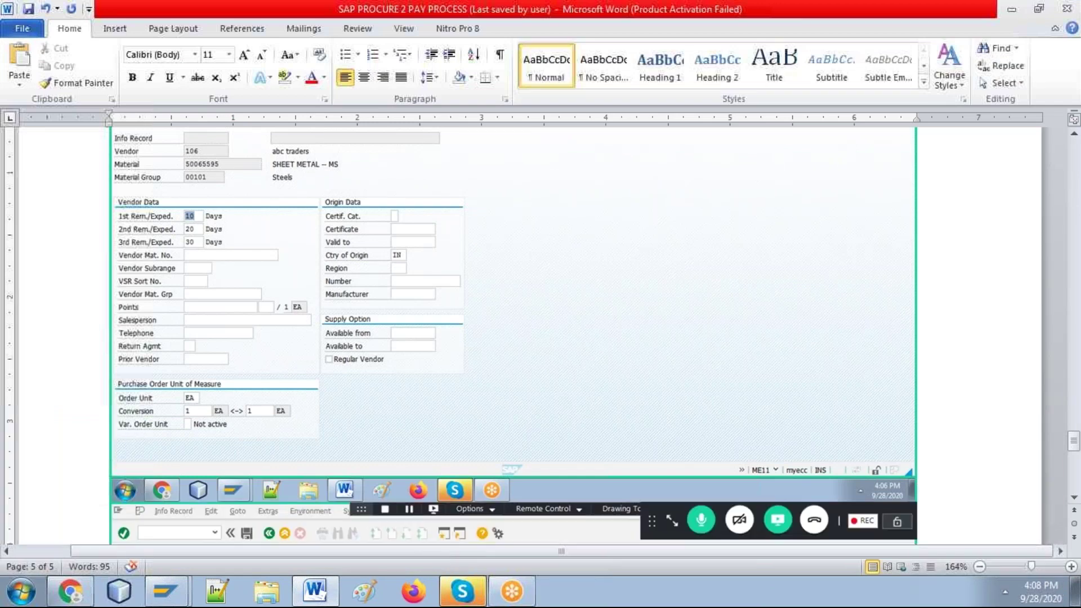
{"action": "key", "text": "alt+Tab"}
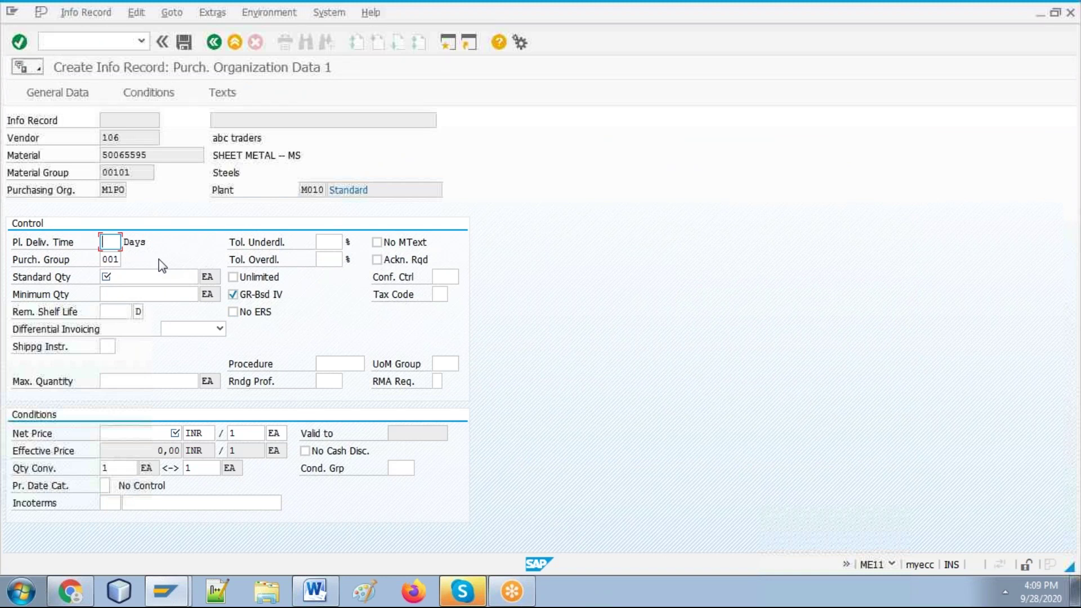
Step: Set planned delivery time to 1 day and keep purchasing group 001
{"action": "type", "text": "5"}
{"action": "key", "text": "BackSpace"}
{"action": "type", "text": "1"}
{"action": "key", "text": "Tab"}
{"action": "key", "text": "Tab"}
{"action": "left_click", "coordinate": [113, 259]}
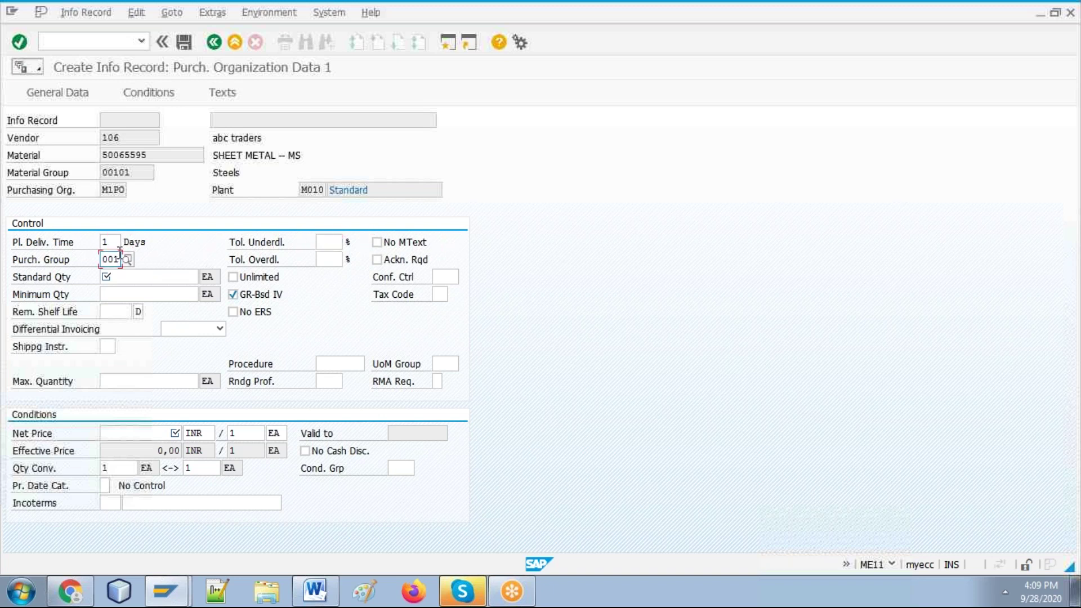
{"action": "key", "text": "Return"}
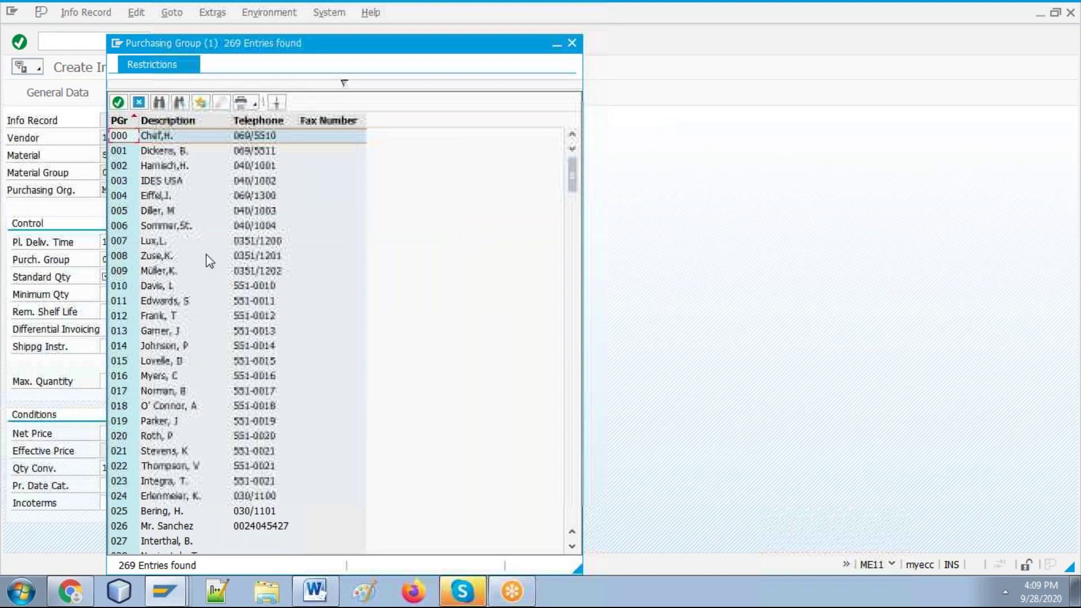
{"action": "left_click", "coordinate": [136, 103]}
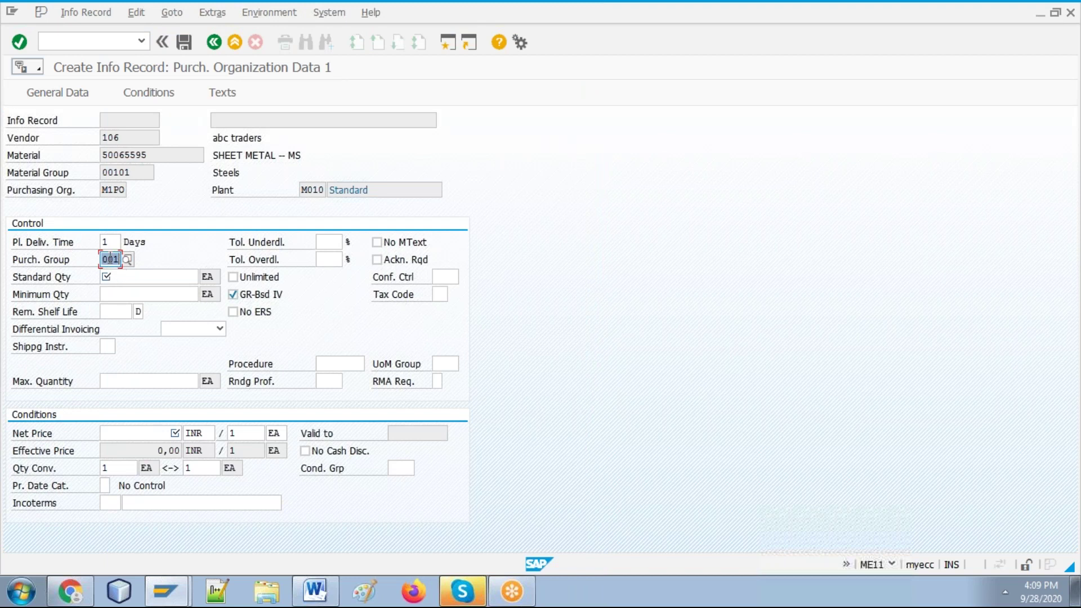
Step: Enter a standard quantity of 100
{"action": "left_click", "coordinate": [143, 276]}
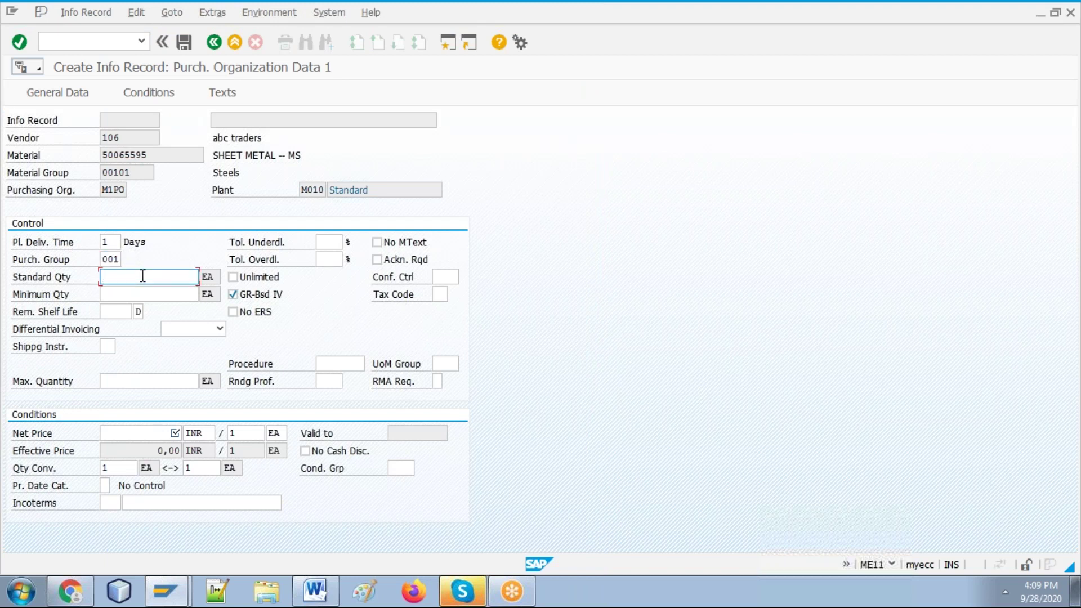
{"action": "type", "text": "10000"}
{"action": "key", "text": "BackSpace"}
{"action": "key", "text": "BackSpace"}
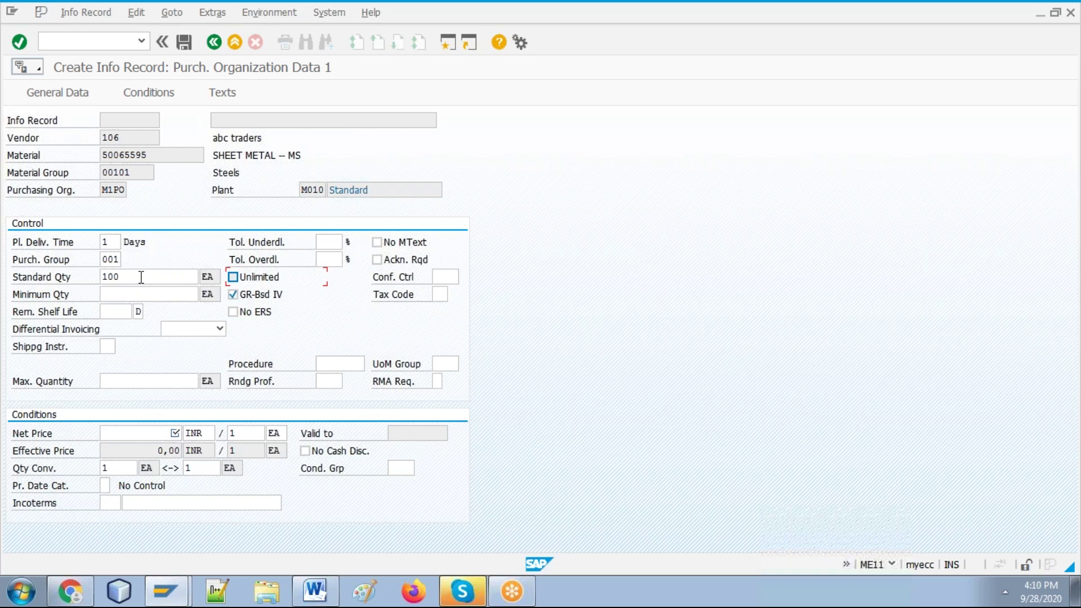
Step: Enter a minimum quantity of 100, leaving differential invoicing unchanged
{"action": "left_click", "coordinate": [130, 296]}
{"action": "type", "text": "100"}
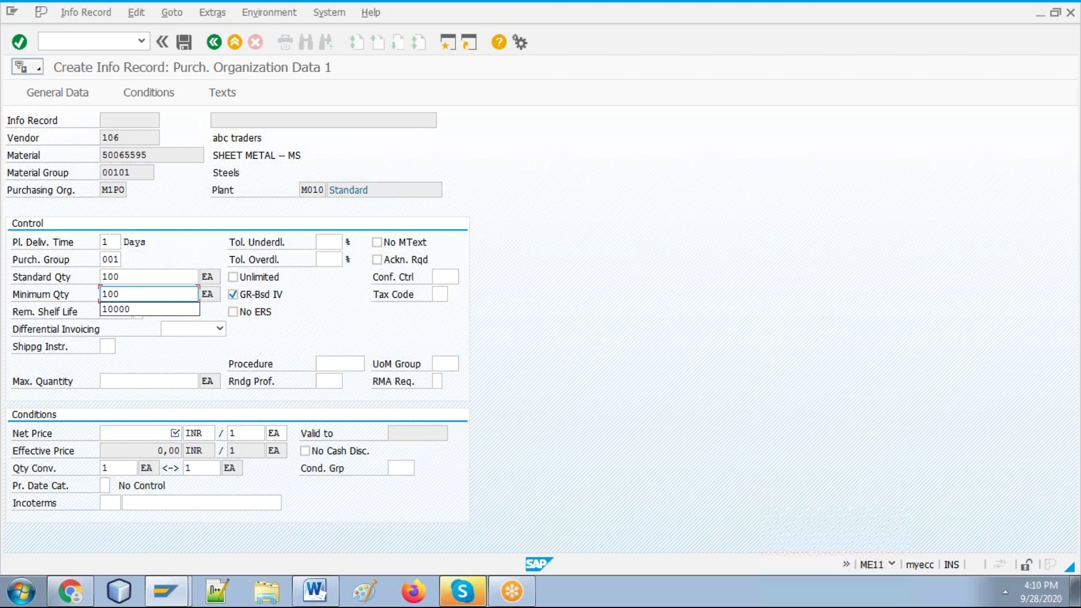
{"action": "left_click", "coordinate": [219, 328]}
{"action": "left_click", "coordinate": [124, 310]}
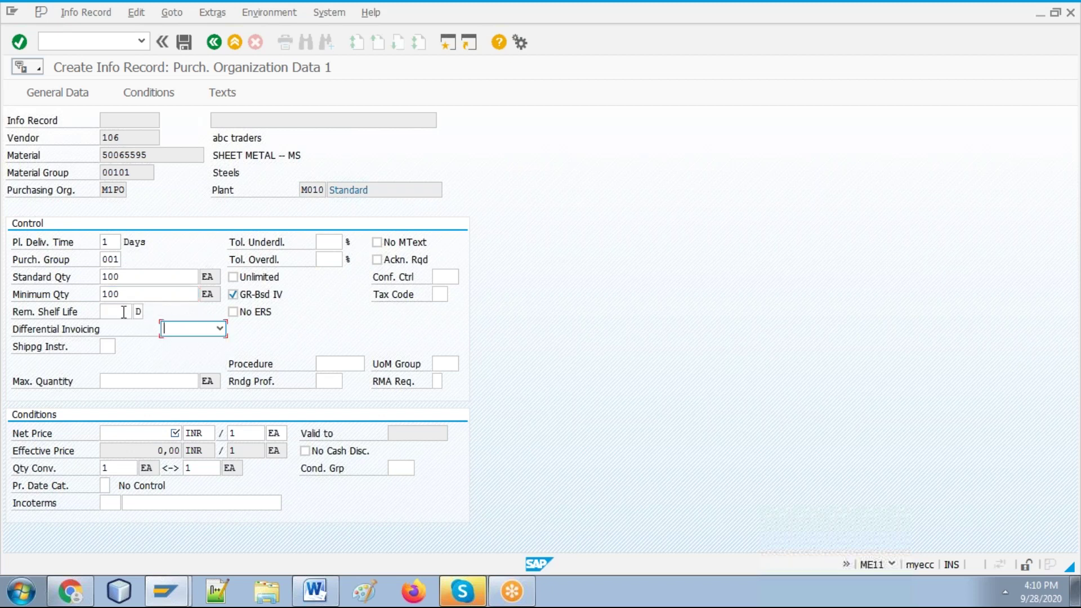
Step: Set the shelf life period unit to Year and the remaining shelf life to 2
{"action": "left_click", "coordinate": [139, 311]}
{"action": "left_click", "coordinate": [148, 312]}
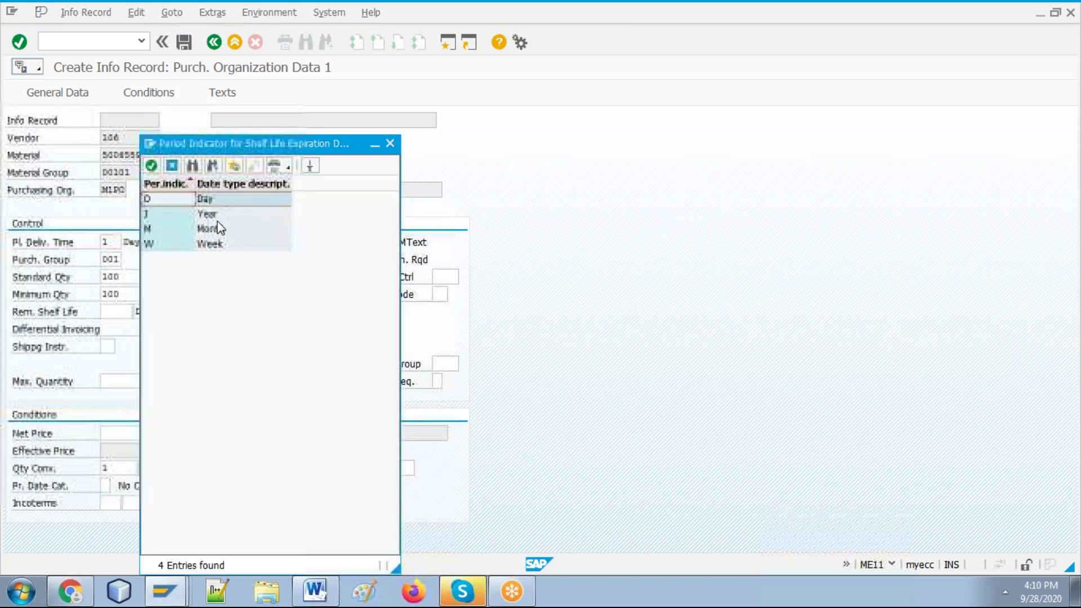
{"action": "double_click", "coordinate": [215, 215]}
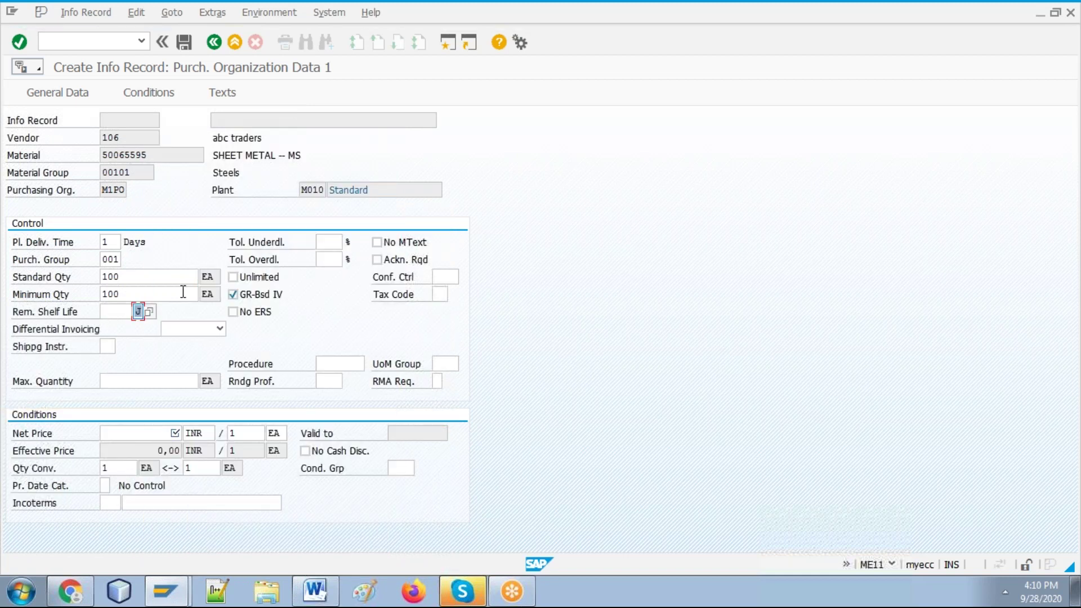
{"action": "left_click", "coordinate": [127, 313]}
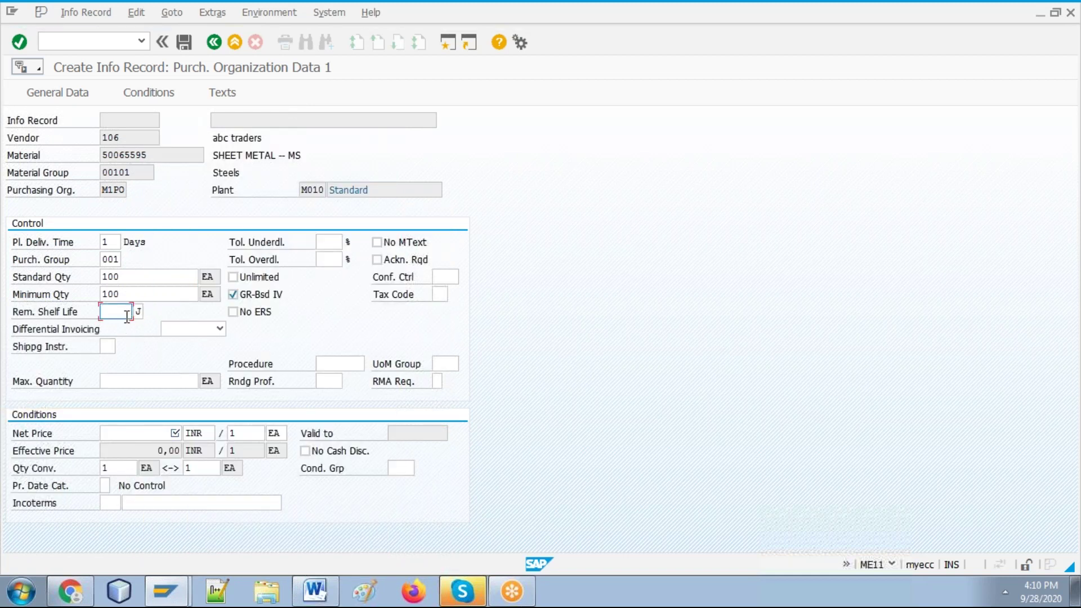
{"action": "type", "text": "2"}
{"action": "left_click", "coordinate": [113, 333]}
Step: Look up the shipping instruction options and close the list without choosing one
{"action": "left_click", "coordinate": [107, 345]}
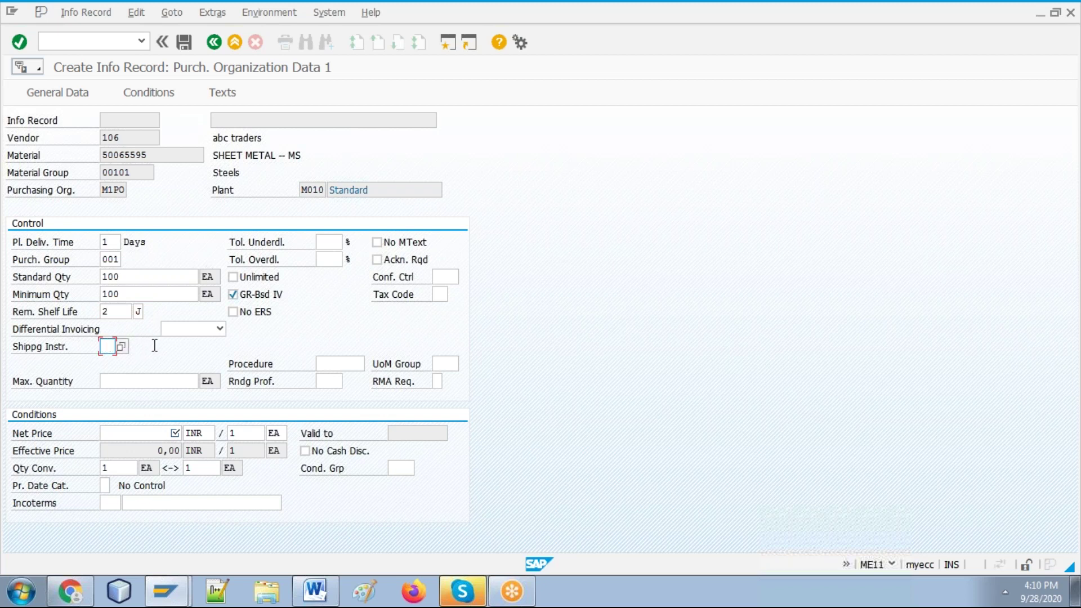
{"action": "left_click", "coordinate": [147, 345]}
{"action": "left_click", "coordinate": [113, 346]}
{"action": "left_click", "coordinate": [122, 346]}
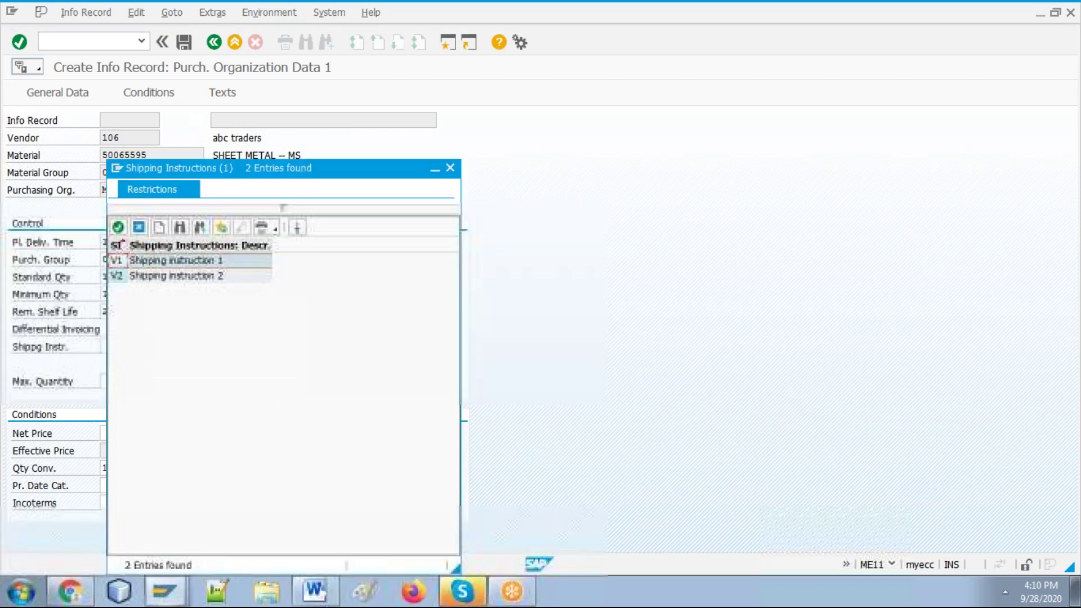
{"action": "left_click", "coordinate": [450, 169]}
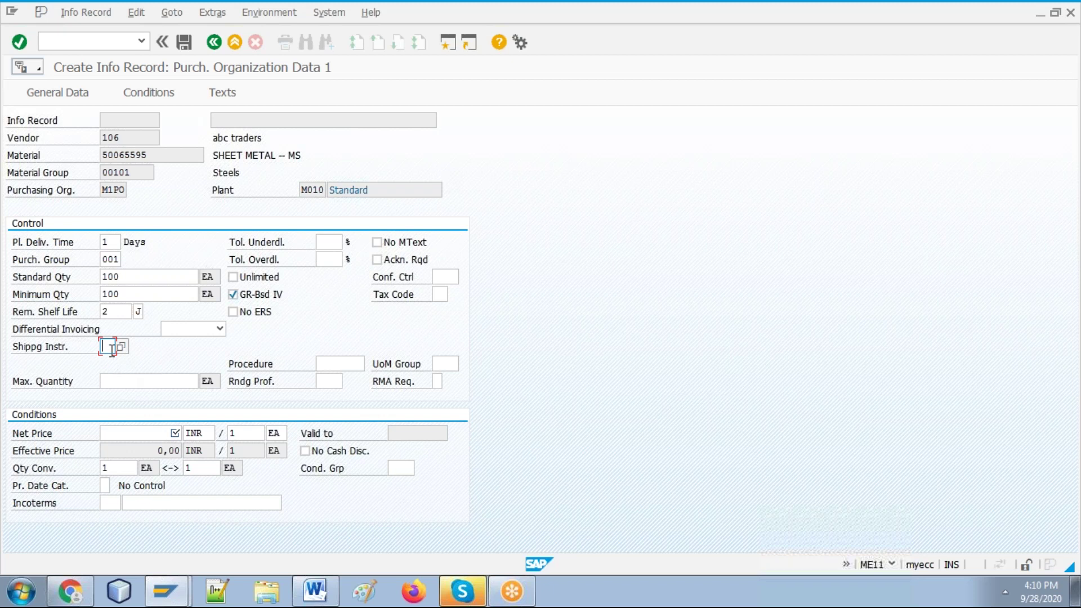
Step: Enter maximum quantity 100000 and correct the minimum quantity back to 100
{"action": "left_click", "coordinate": [142, 382]}
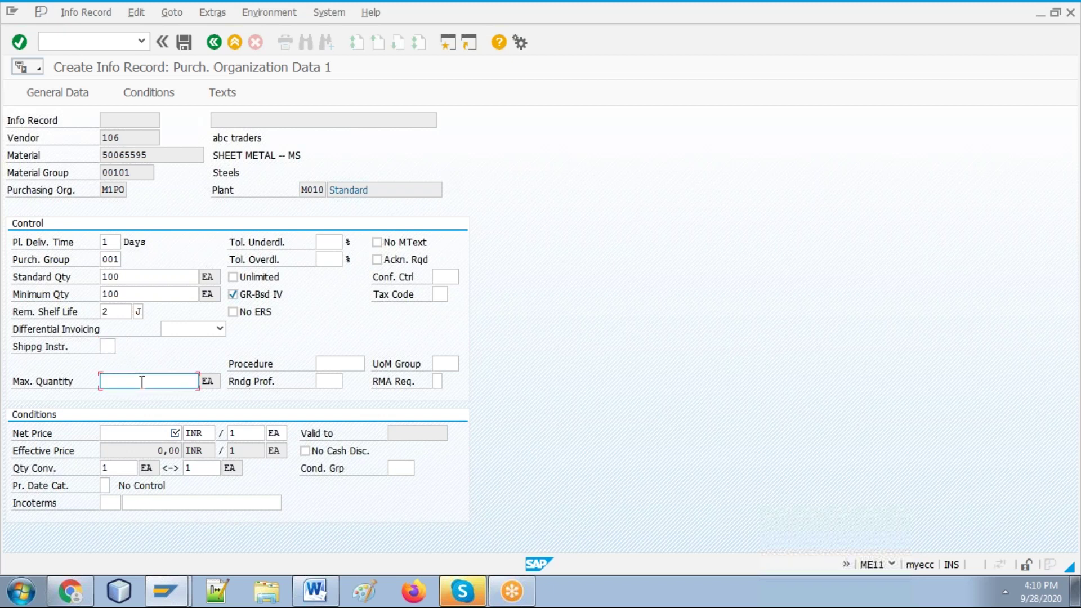
{"action": "type", "text": "100000"}
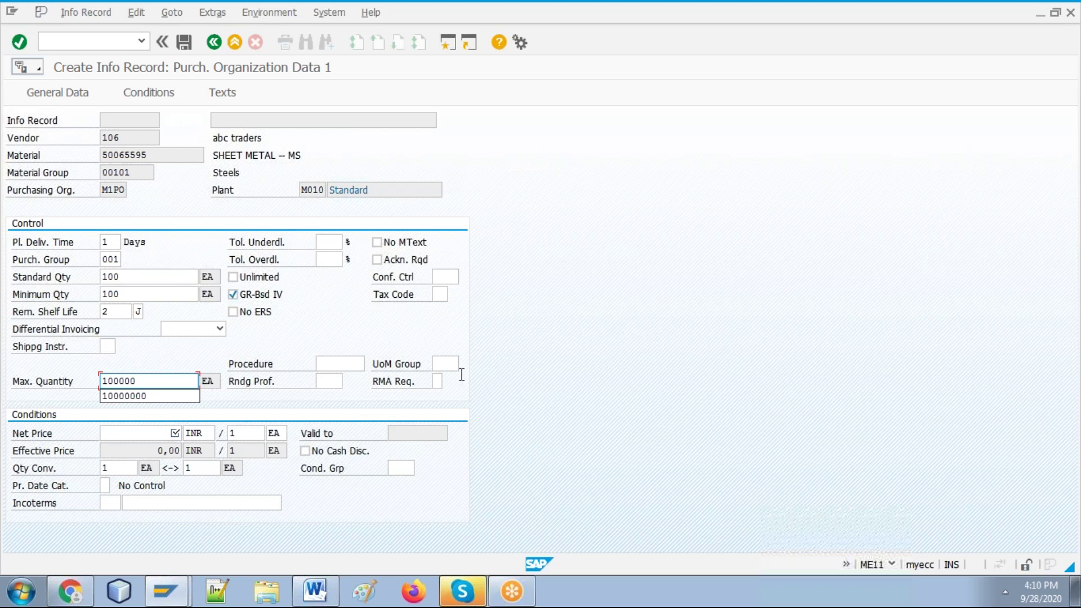
{"action": "left_click", "coordinate": [698, 330]}
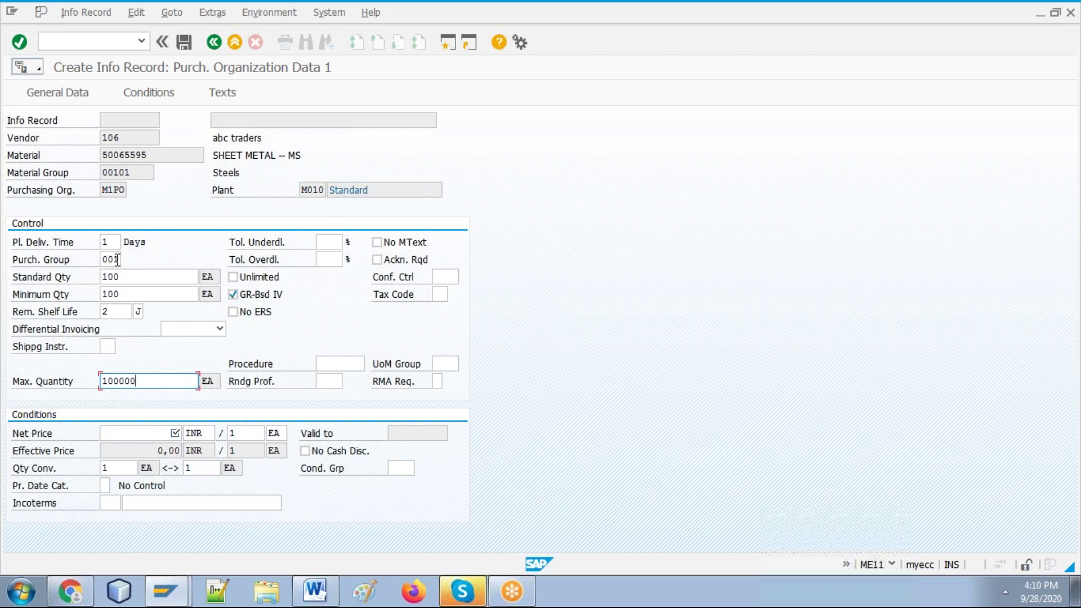
{"action": "left_click", "coordinate": [136, 275]}
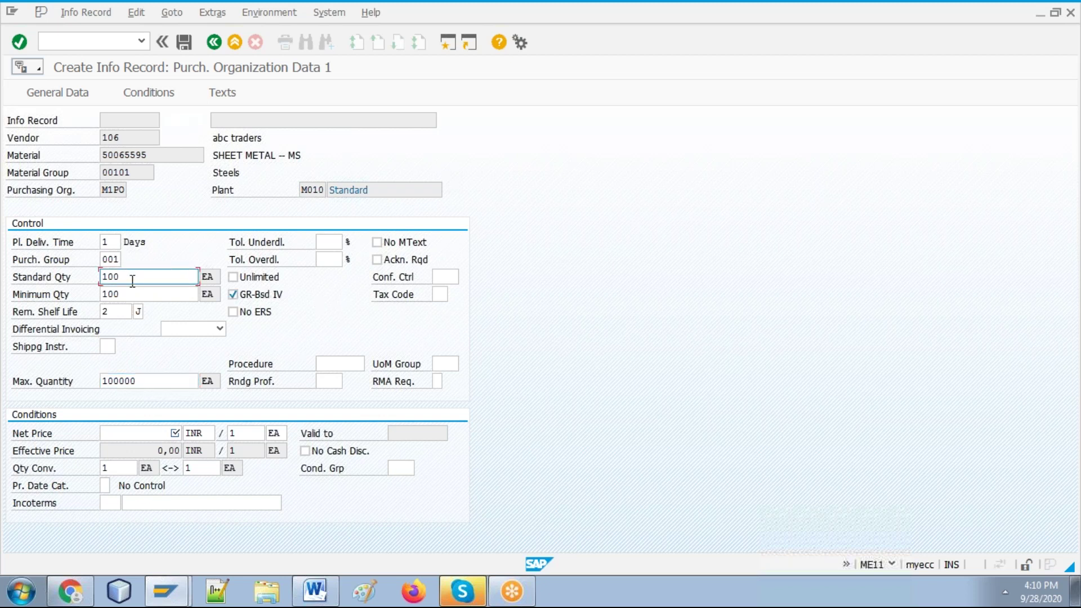
{"action": "left_click", "coordinate": [127, 293]}
{"action": "left_click", "coordinate": [156, 376]}
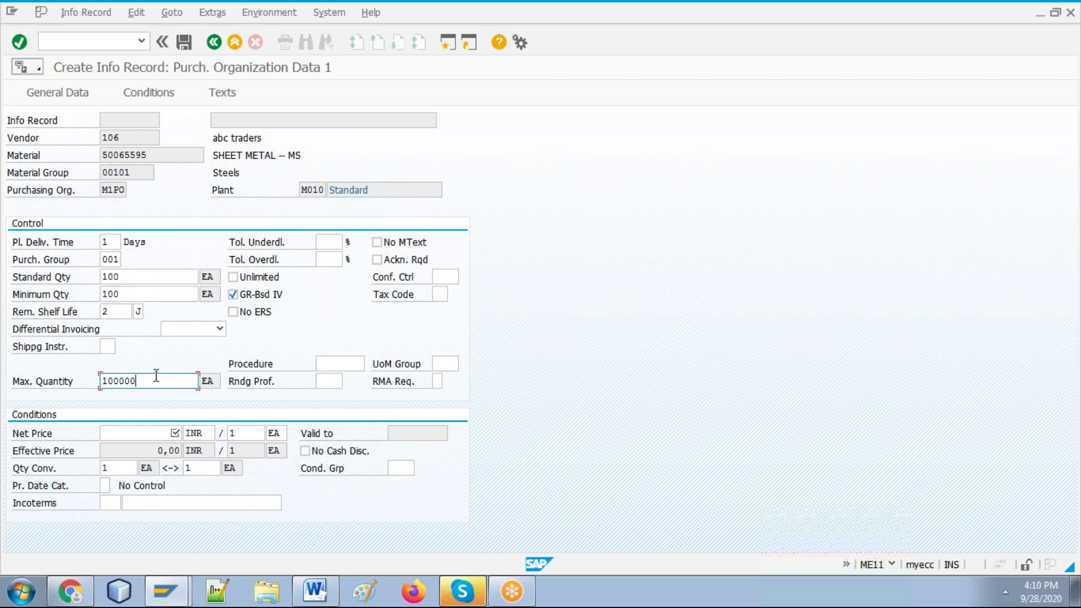
{"action": "left_click", "coordinate": [138, 274]}
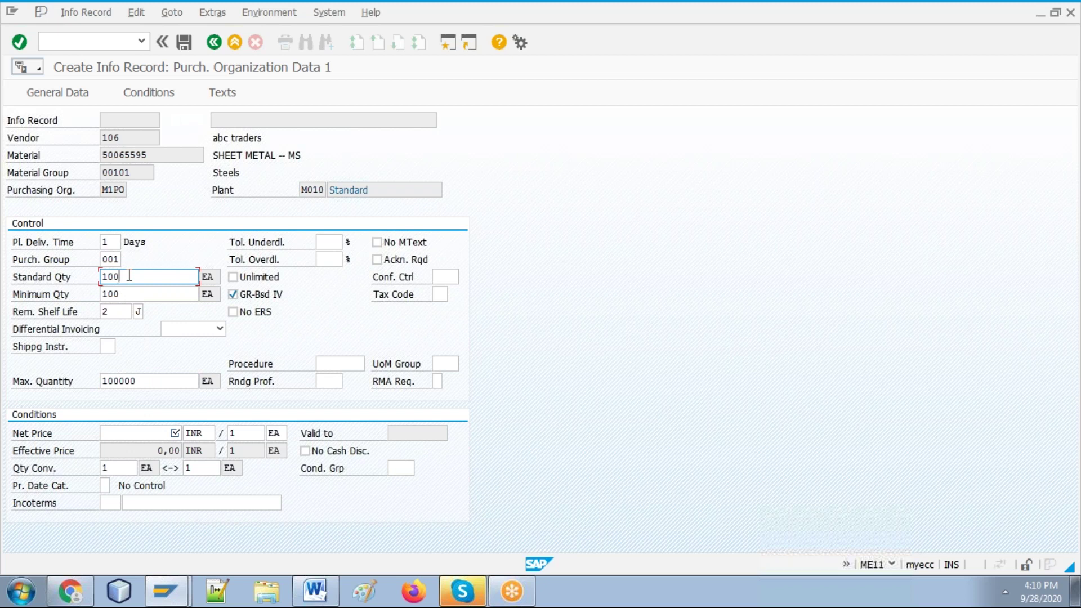
{"action": "left_click", "coordinate": [130, 291]}
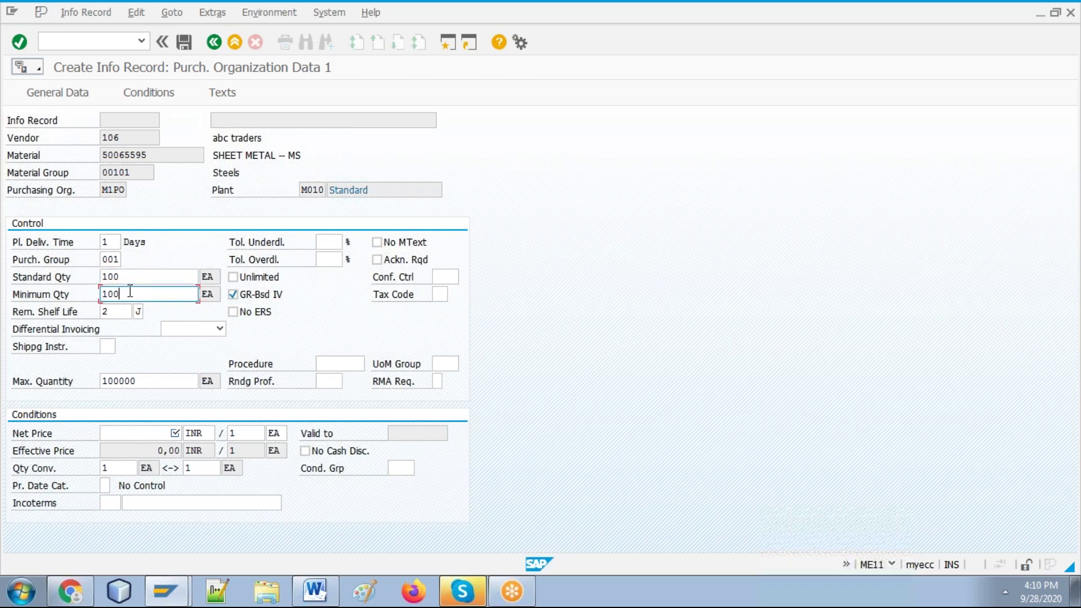
{"action": "key", "text": "BackSpace"}
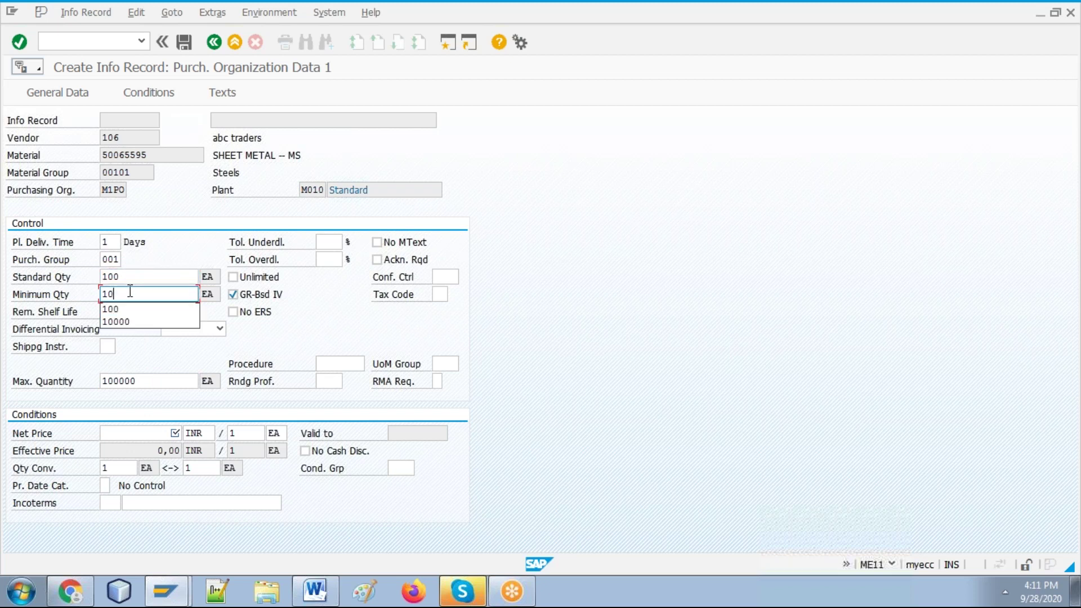
{"action": "type", "text": "0"}
{"action": "left_click", "coordinate": [144, 381]}
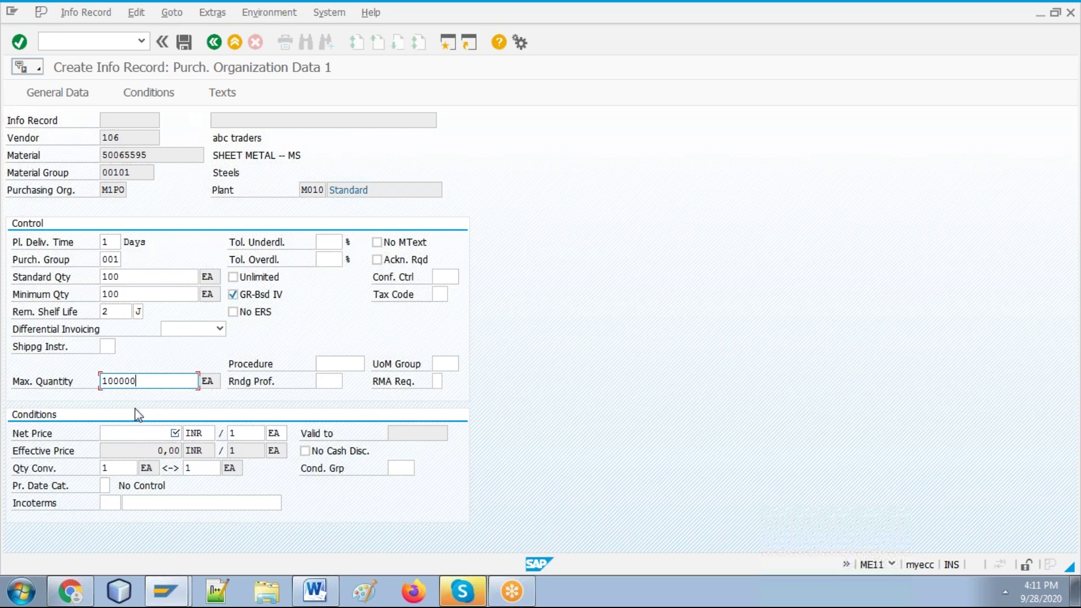
Step: Enter 100 in the Net Price field, giving 100 INR per 1 EA
{"action": "left_click", "coordinate": [144, 430]}
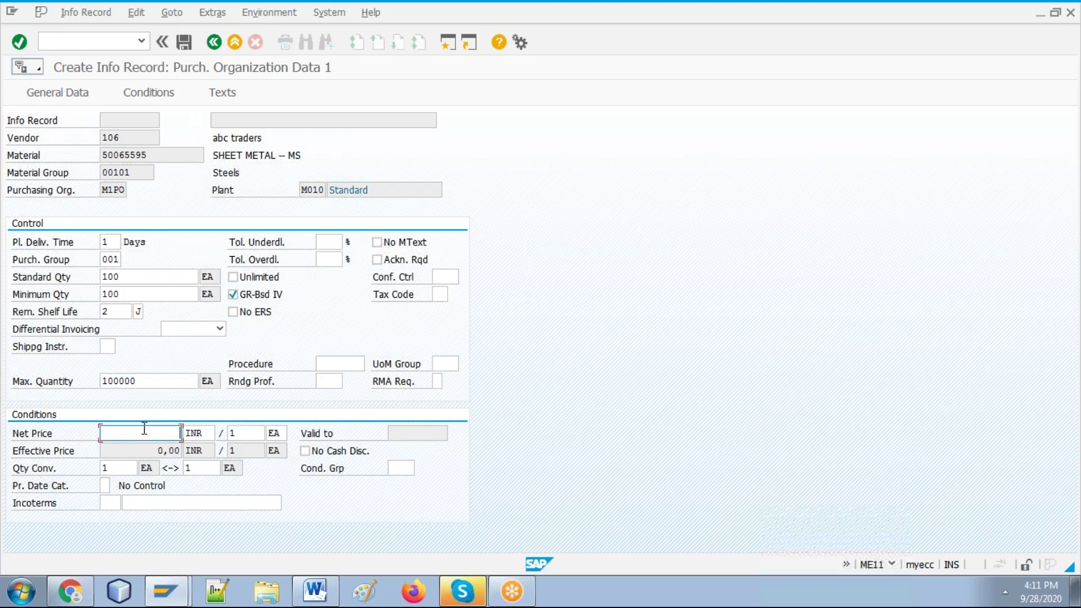
{"action": "type", "text": "100"}
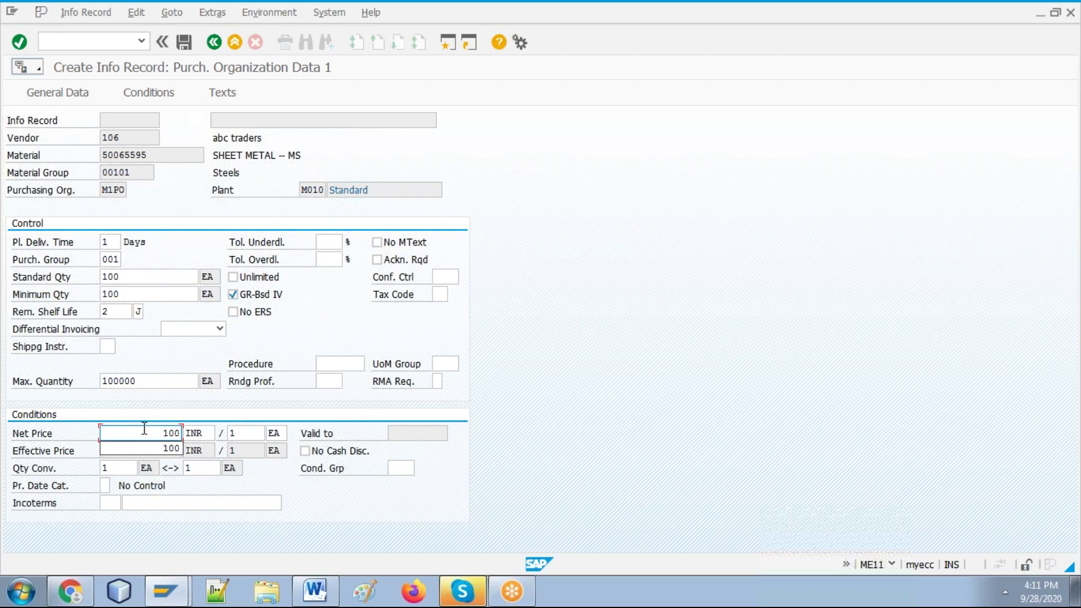
{"action": "key", "text": "Escape"}
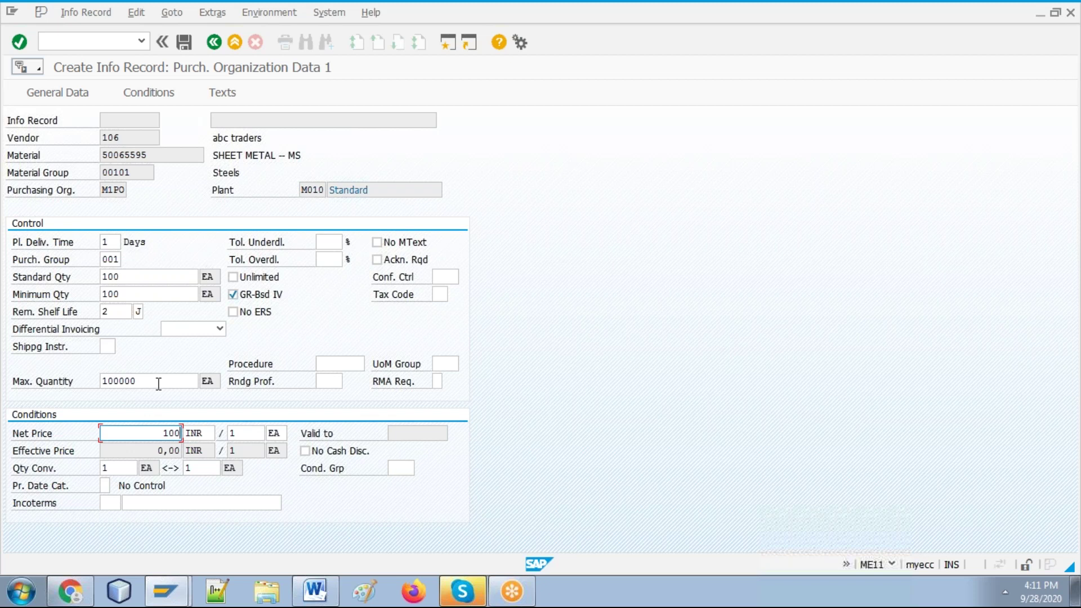
Step: Change the standard quantity to 1000, then review minimum, maximum quantities and net price
{"action": "left_click", "coordinate": [133, 283]}
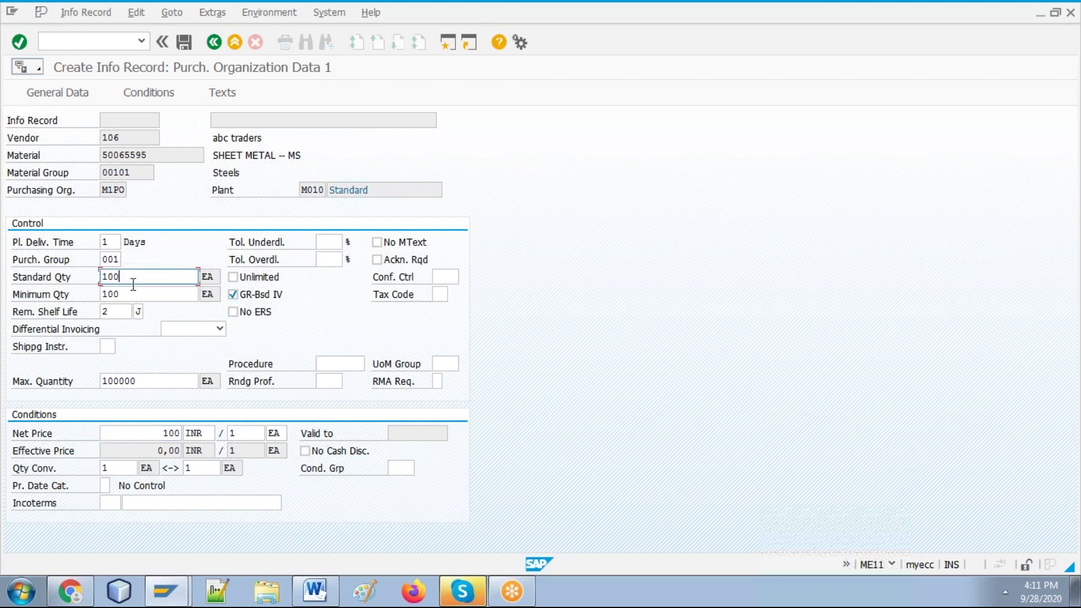
{"action": "type", "text": "0"}
{"action": "key", "text": "Escape"}
{"action": "left_click", "coordinate": [128, 294]}
{"action": "left_click", "coordinate": [136, 277]}
{"action": "left_click", "coordinate": [135, 294]}
{"action": "left_click", "coordinate": [135, 276]}
{"action": "left_click", "coordinate": [137, 293]}
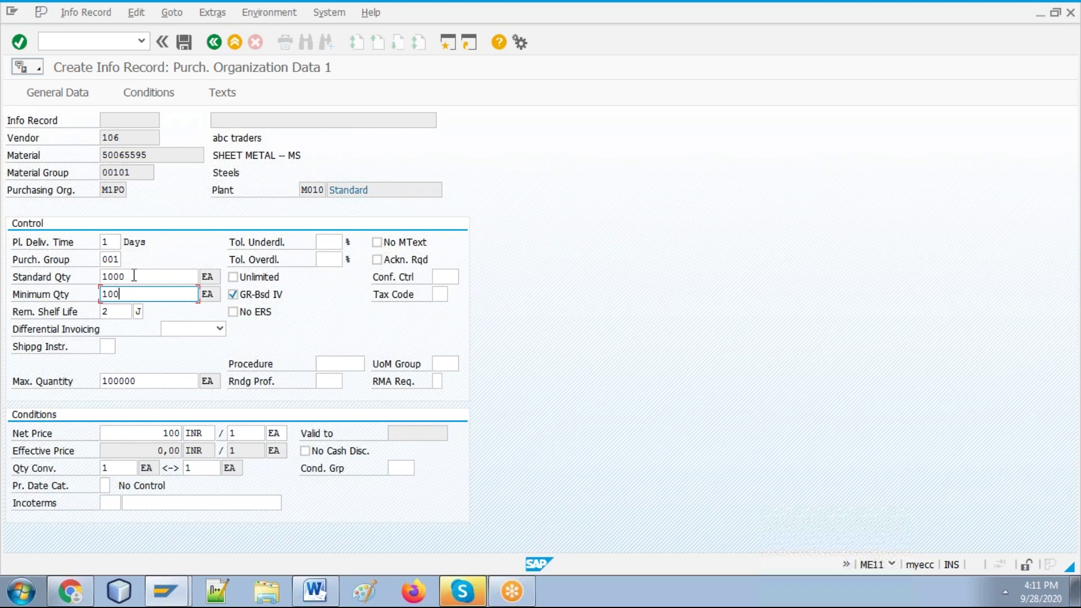
{"action": "left_click", "coordinate": [138, 275]}
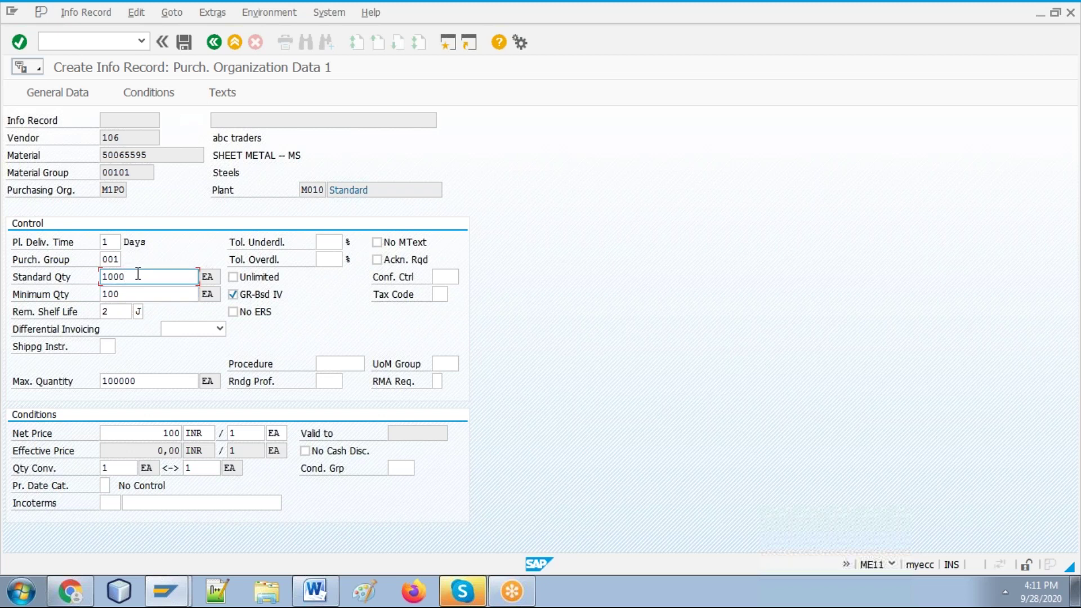
{"action": "left_click", "coordinate": [144, 376]}
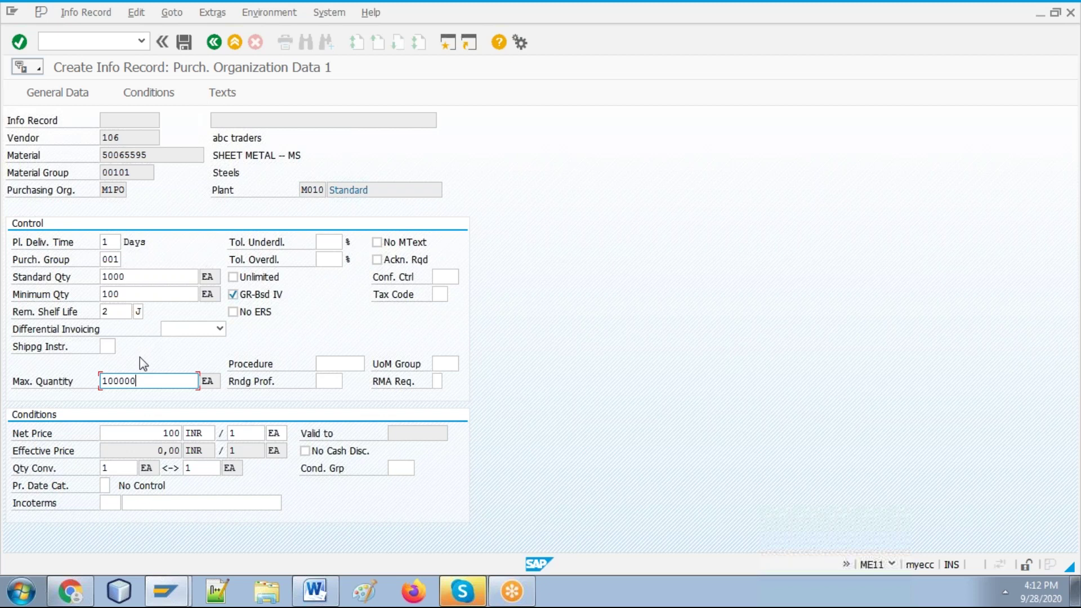
{"action": "left_click", "coordinate": [138, 277]}
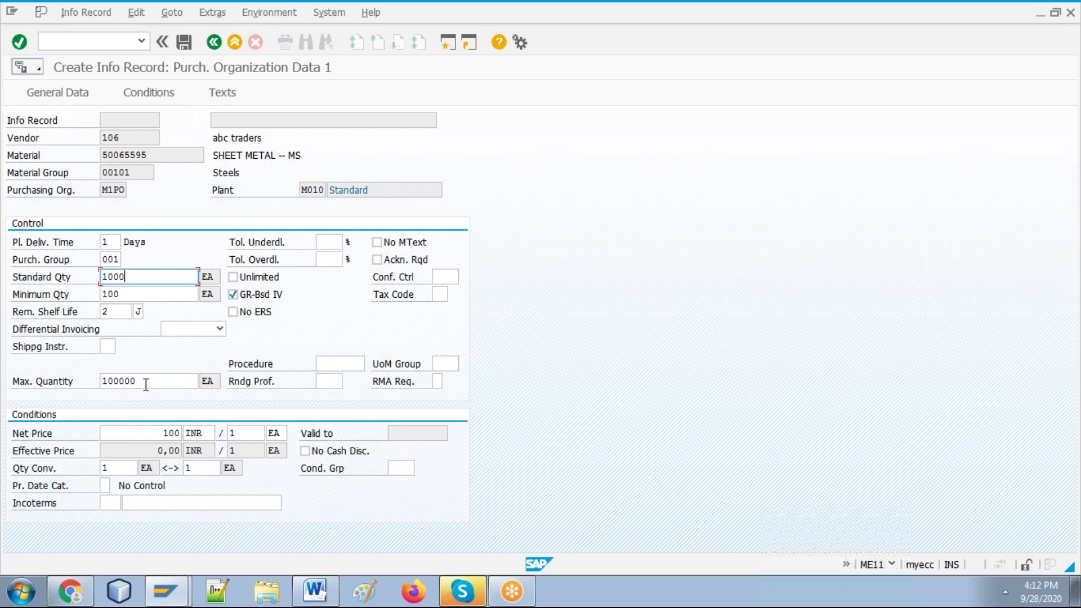
{"action": "left_click", "coordinate": [153, 431]}
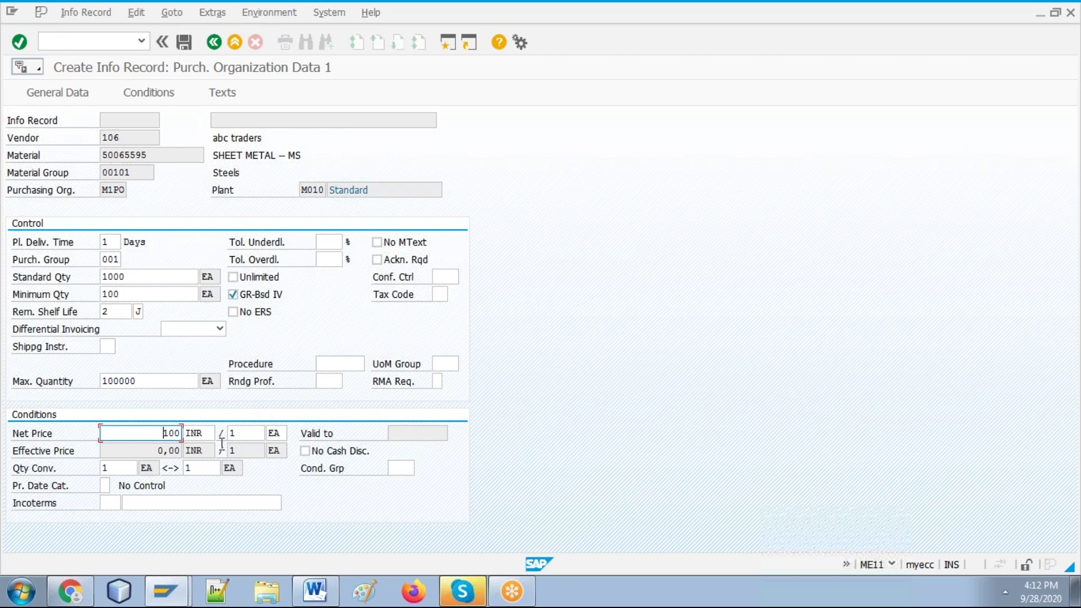
Step: Set the second quantity conversion value to 1 and check the incoterms and net price fields
{"action": "left_click", "coordinate": [130, 464]}
{"action": "left_click", "coordinate": [195, 468]}
{"action": "type", "text": "00"}
{"action": "key", "text": "BackSpace"}
{"action": "key", "text": "BackSpace"}
{"action": "key", "text": "BackSpace"}
{"action": "type", "text": "1"}
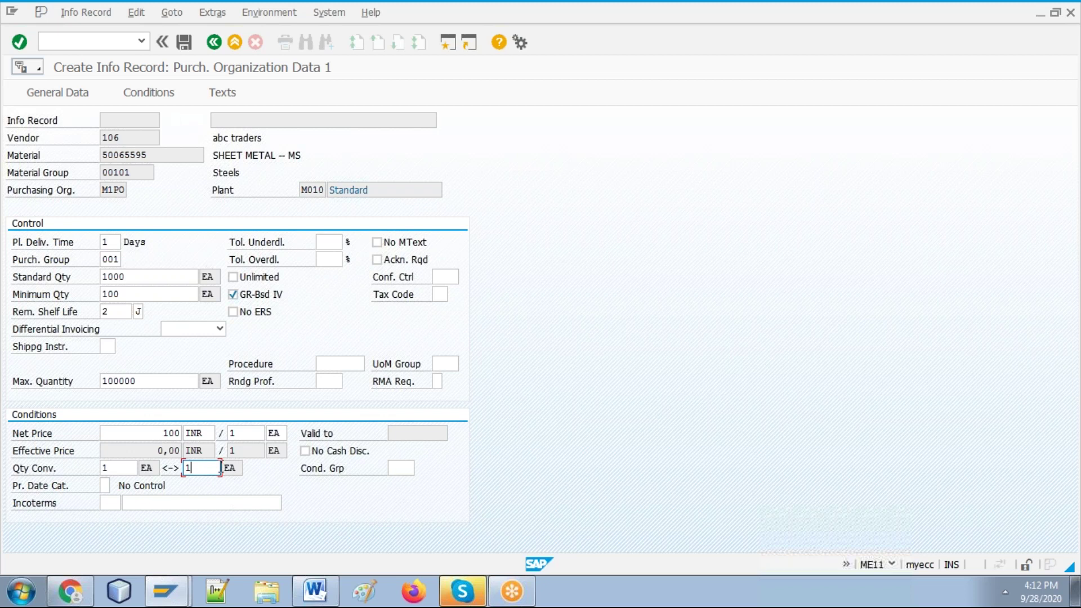
{"action": "left_click", "coordinate": [204, 504]}
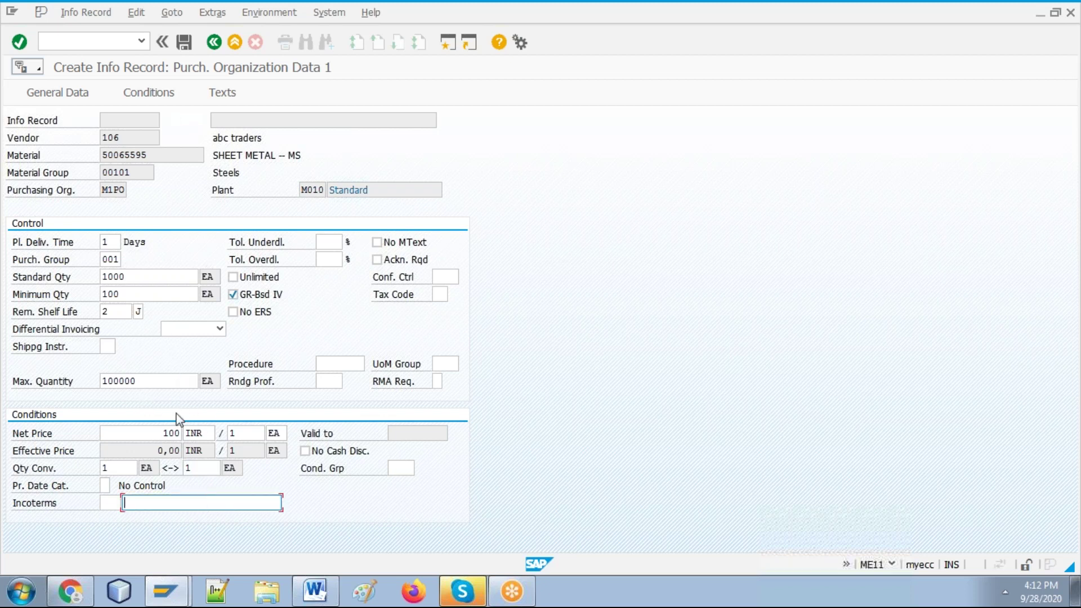
{"action": "left_click", "coordinate": [163, 432]}
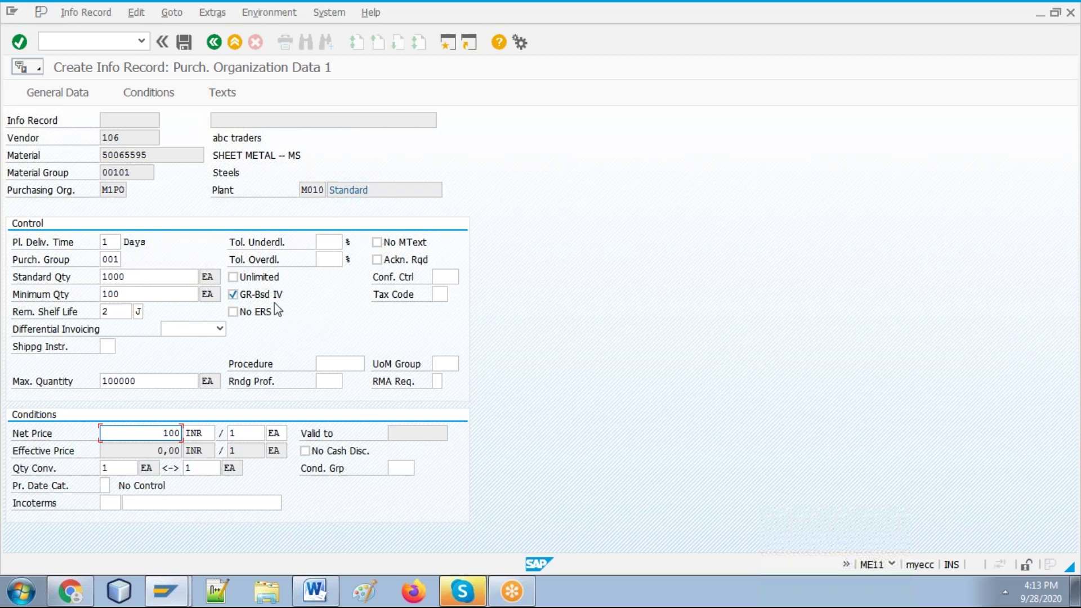
Step: Move from the tax code field into the underdelivery tolerance field
{"action": "left_click", "coordinate": [439, 294]}
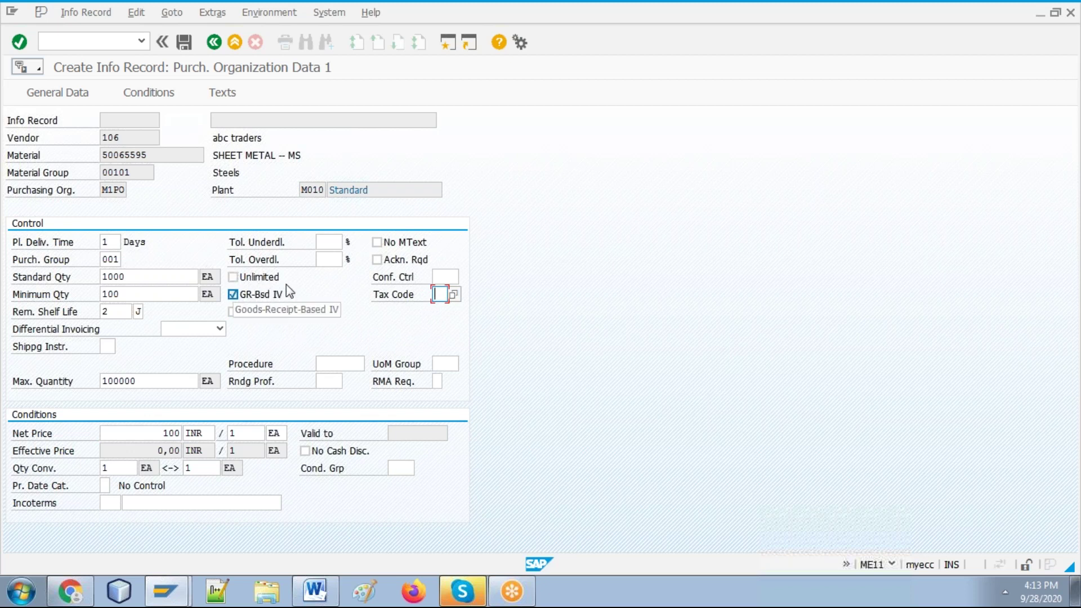
{"action": "left_click", "coordinate": [330, 239]}
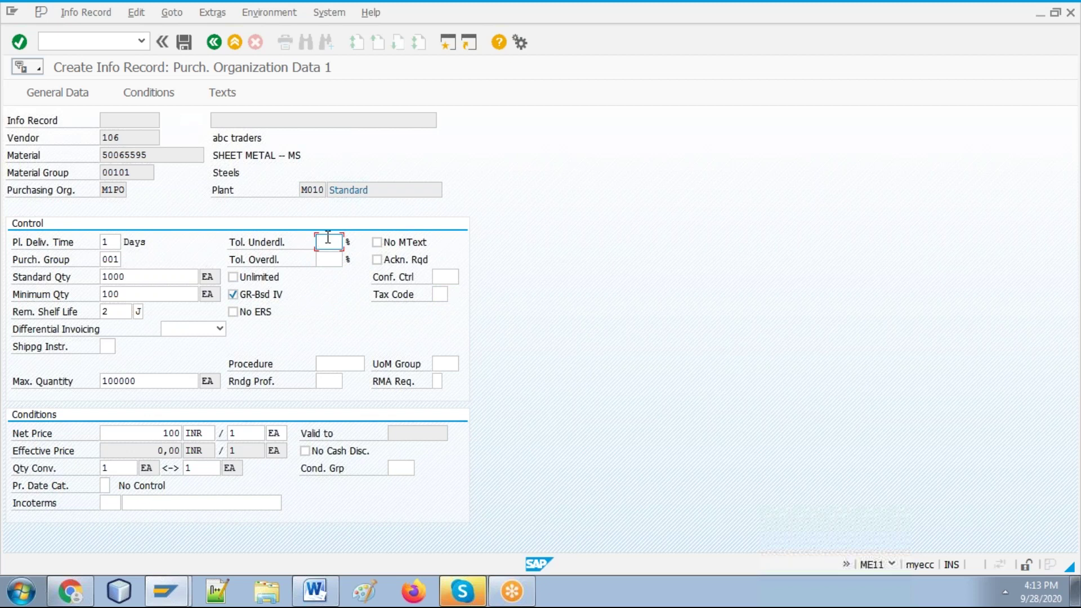
{"action": "left_click", "coordinate": [322, 259]}
{"action": "left_click", "coordinate": [325, 240]}
{"action": "right_click", "coordinate": [325, 241]}
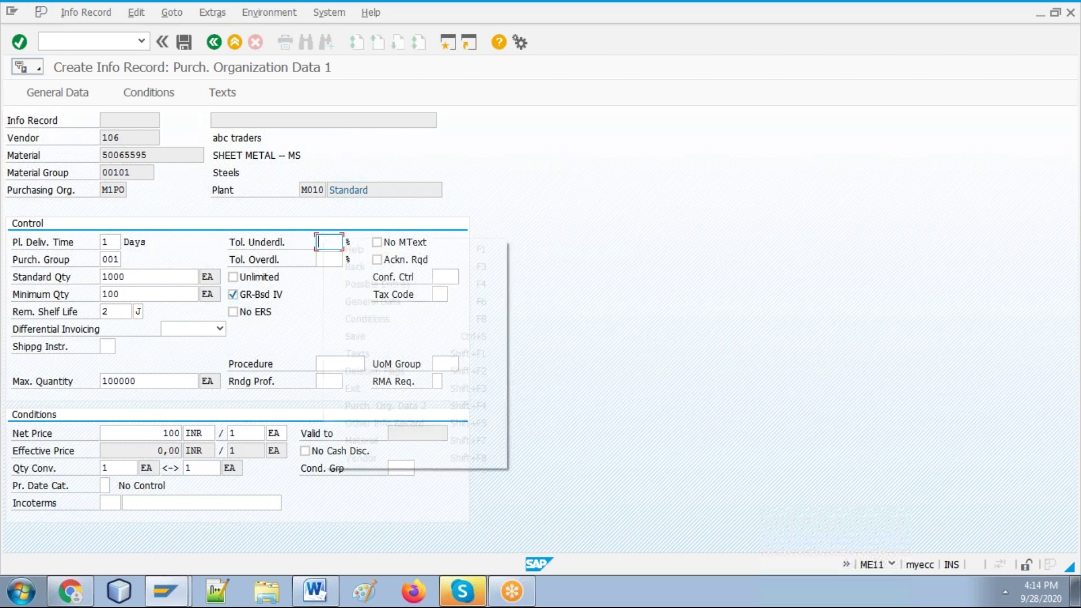
{"action": "left_click", "coordinate": [338, 246]}
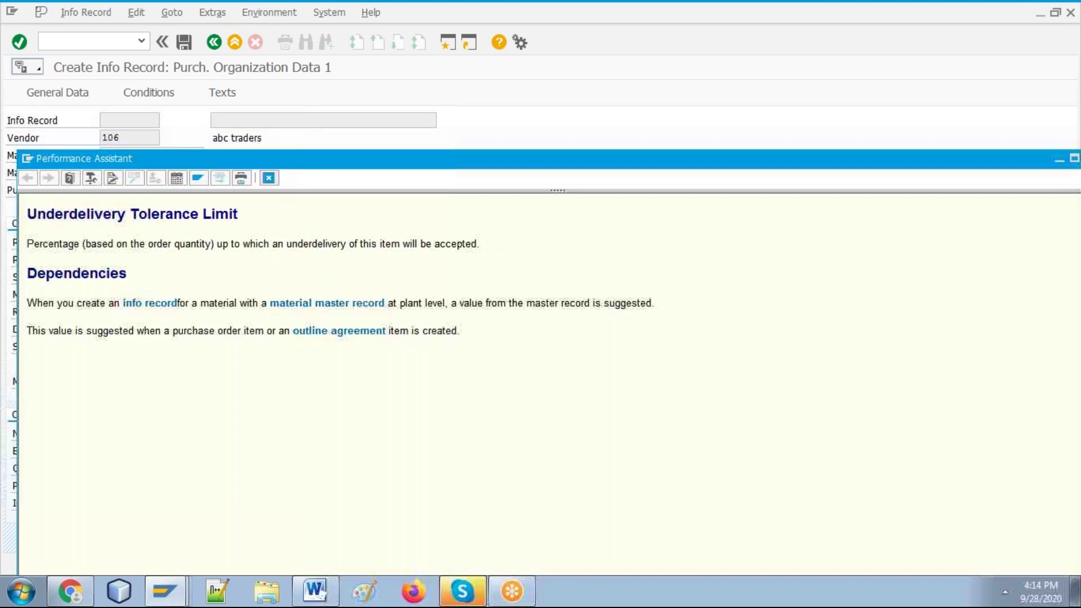
{"action": "left_click", "coordinate": [268, 178]}
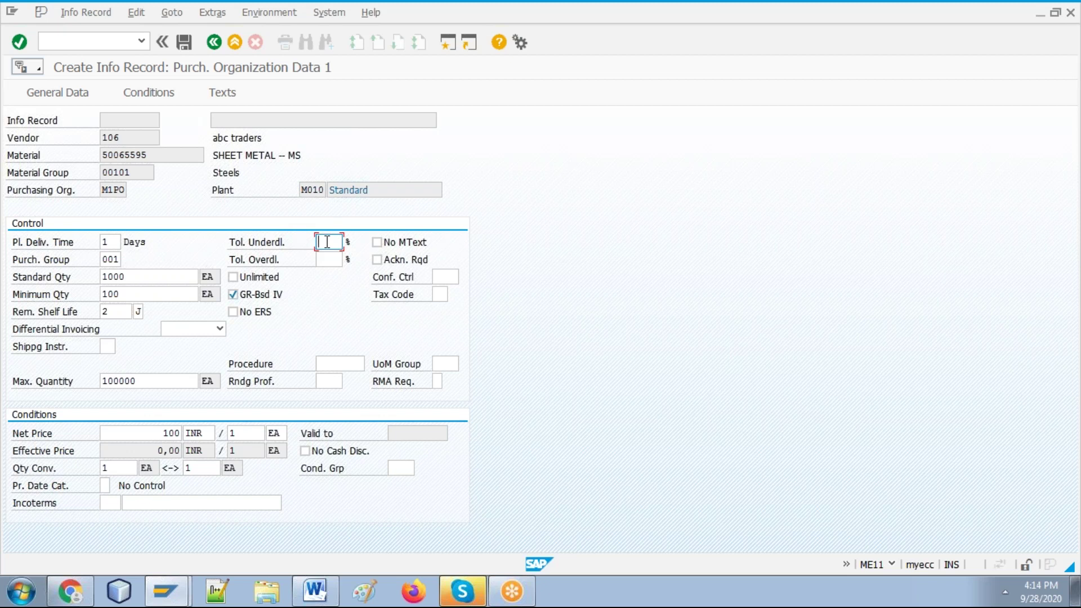
Step: Enter 10 % as both the underdelivery and overdelivery tolerance
{"action": "left_click", "coordinate": [145, 279]}
{"action": "left_click", "coordinate": [133, 296]}
{"action": "left_click", "coordinate": [144, 378]}
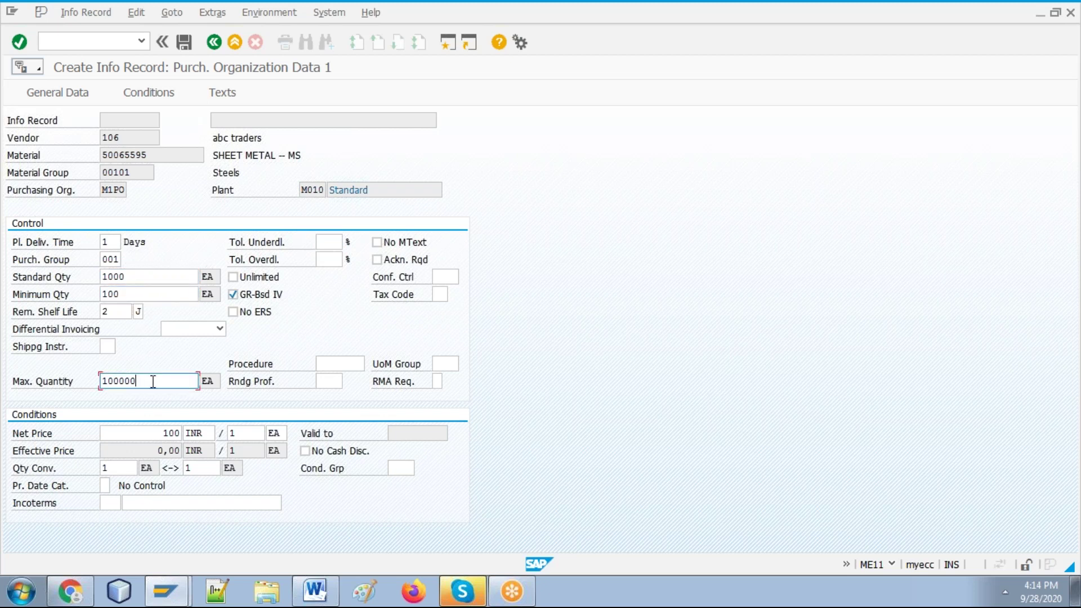
{"action": "left_click", "coordinate": [331, 238]}
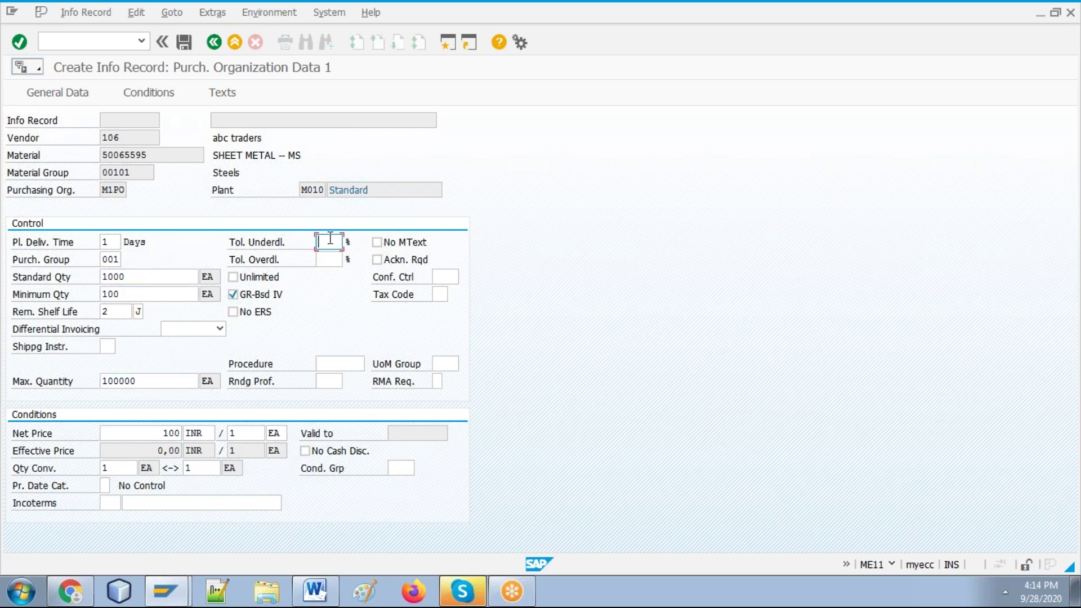
{"action": "type", "text": "10"}
{"action": "left_click", "coordinate": [335, 263]}
{"action": "type", "text": "10"}
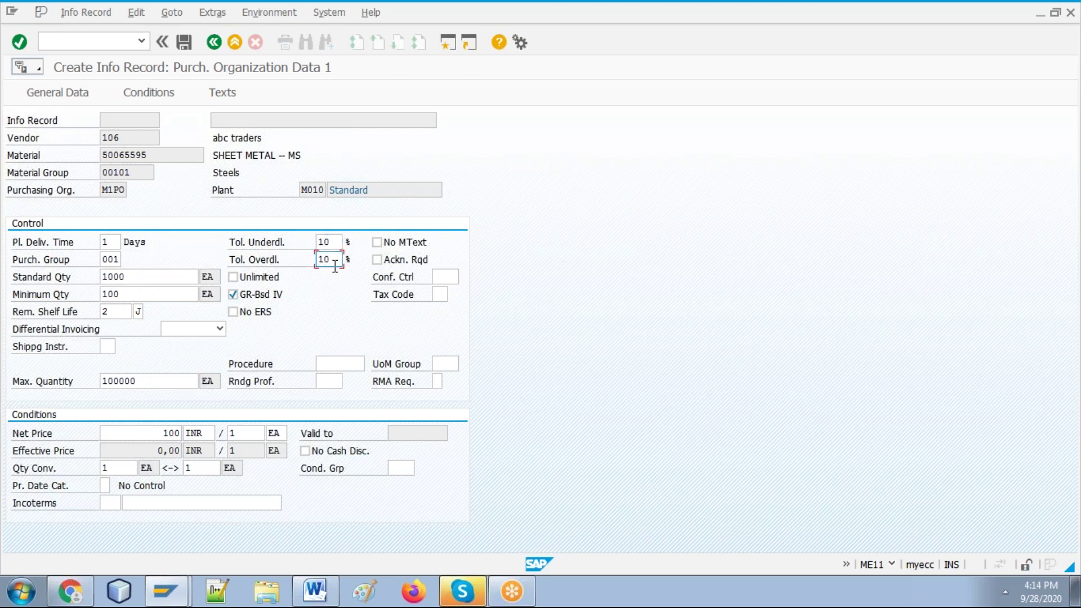
{"action": "left_click", "coordinate": [334, 244]}
Step: Pick tax code M0 from the Tax Code list, then return to the Word guide
{"action": "left_click", "coordinate": [439, 294]}
{"action": "key", "text": "F4"}
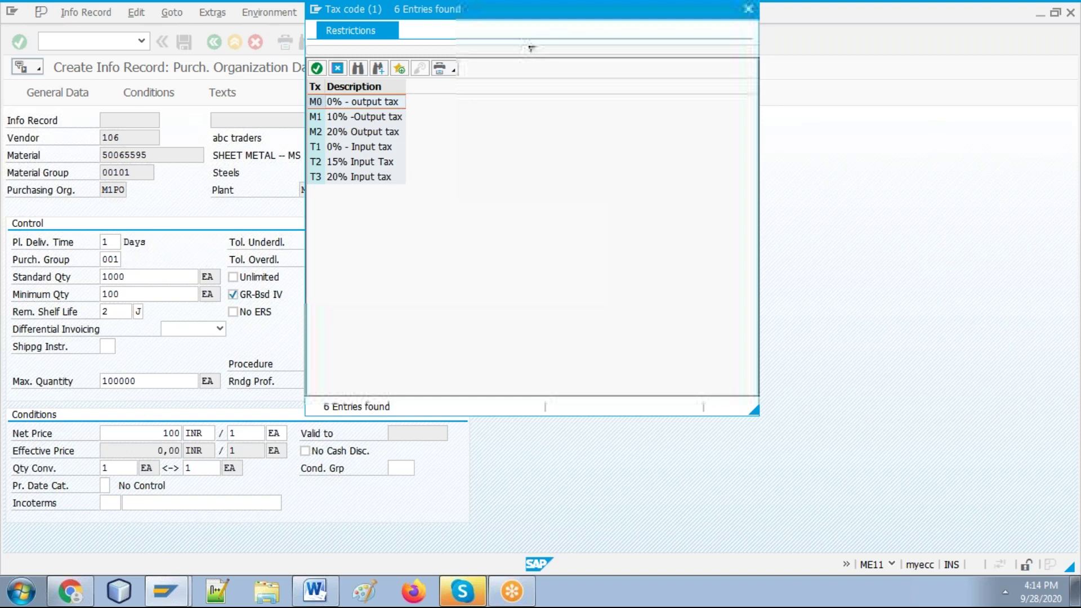
{"action": "double_click", "coordinate": [345, 101]}
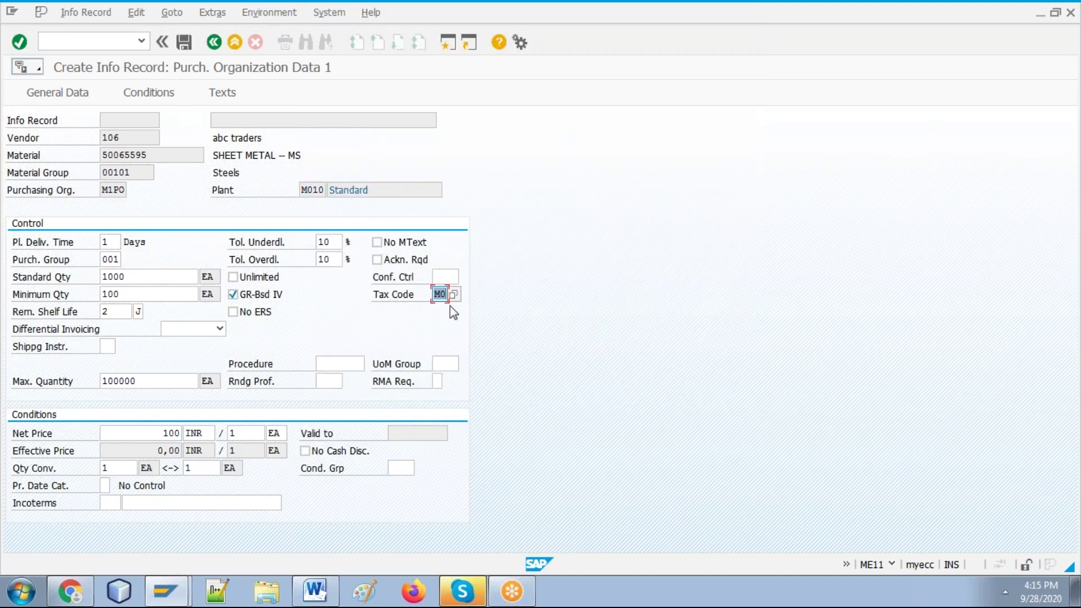
{"action": "left_click", "coordinate": [314, 591]}
Step: Save the Word guide and go back to the SAP info record
{"action": "left_click", "coordinate": [774, 496]}
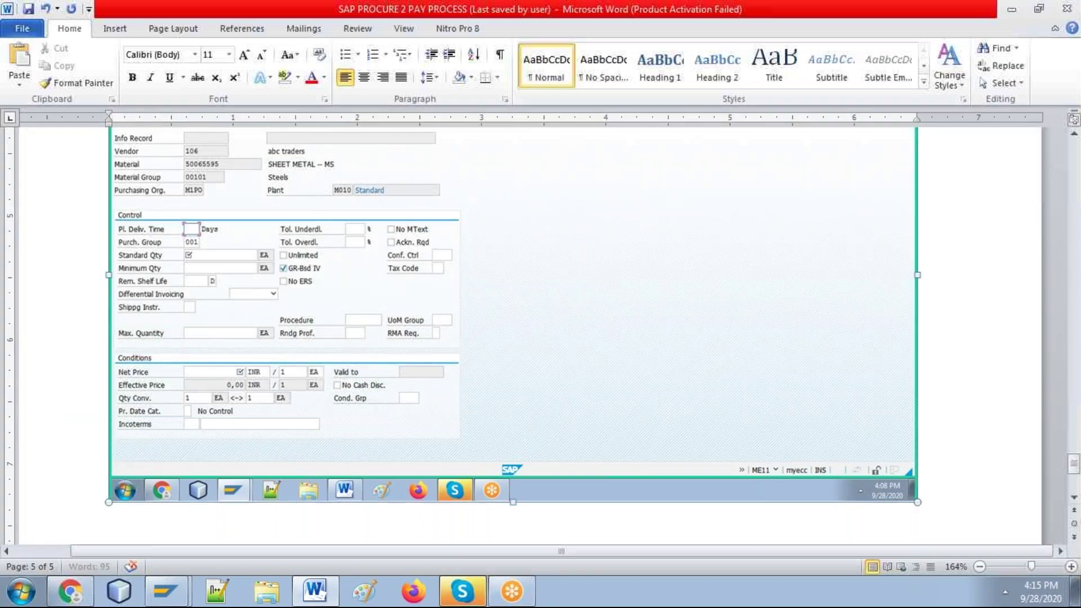
{"action": "key", "text": "ctrl+s"}
{"action": "key", "text": "alt+Tab"}
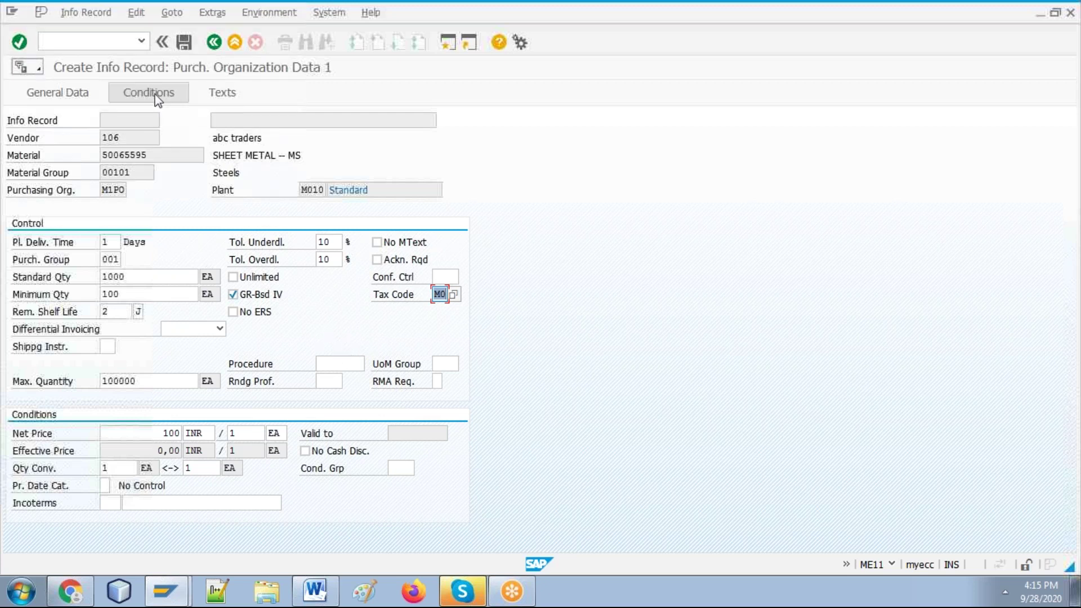
Step: Paste the filled purchasing-data screenshot into Word with a 'conditions:' line below it
{"action": "left_click", "coordinate": [313, 591]}
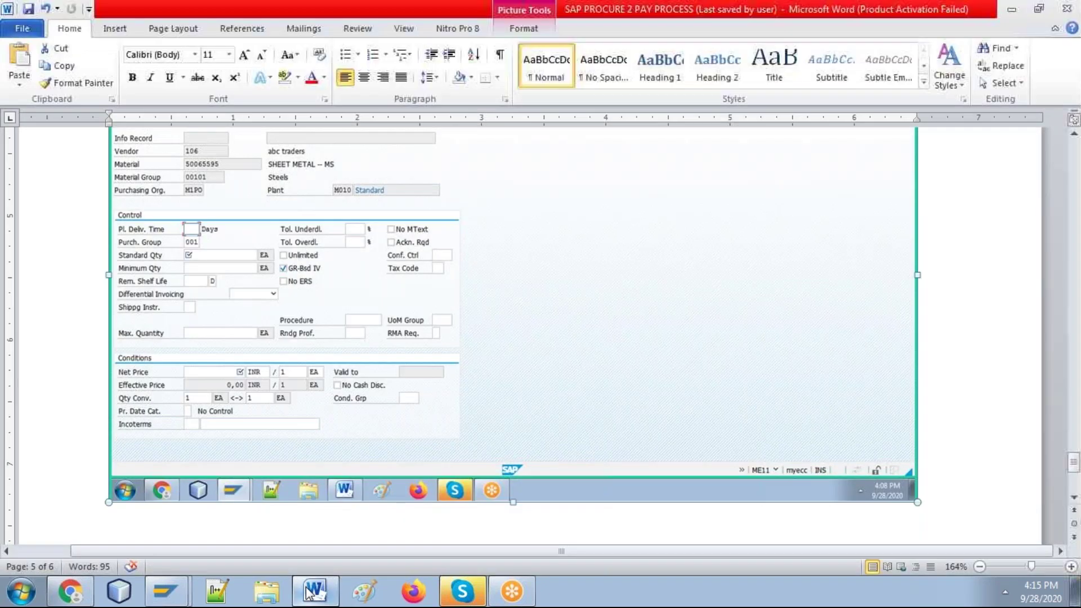
{"action": "key", "text": "ctrl+v"}
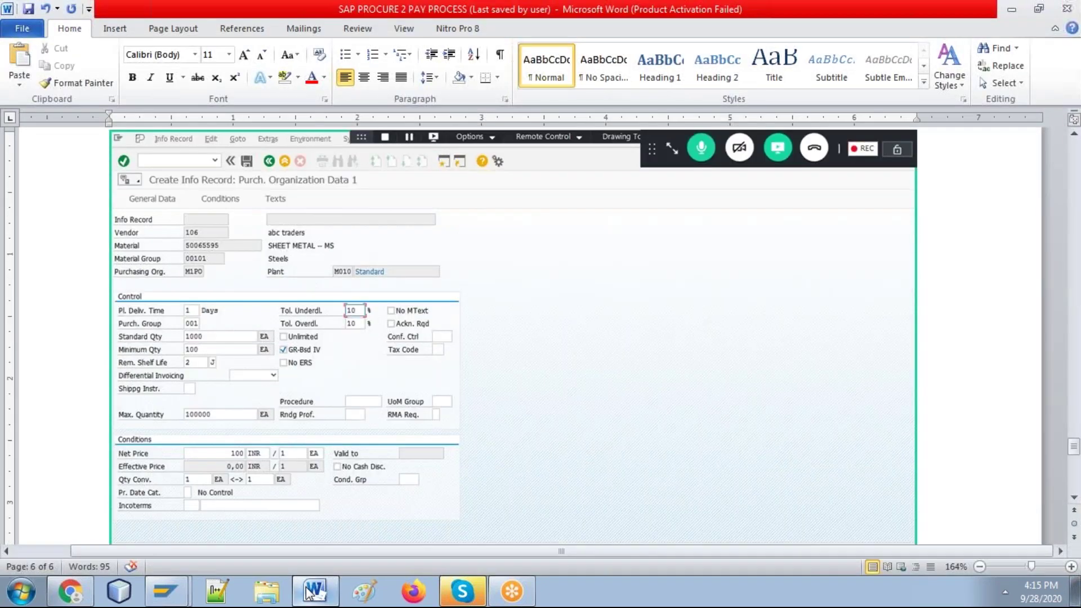
{"action": "key", "text": "Return"}
{"action": "type", "text": "condition"}
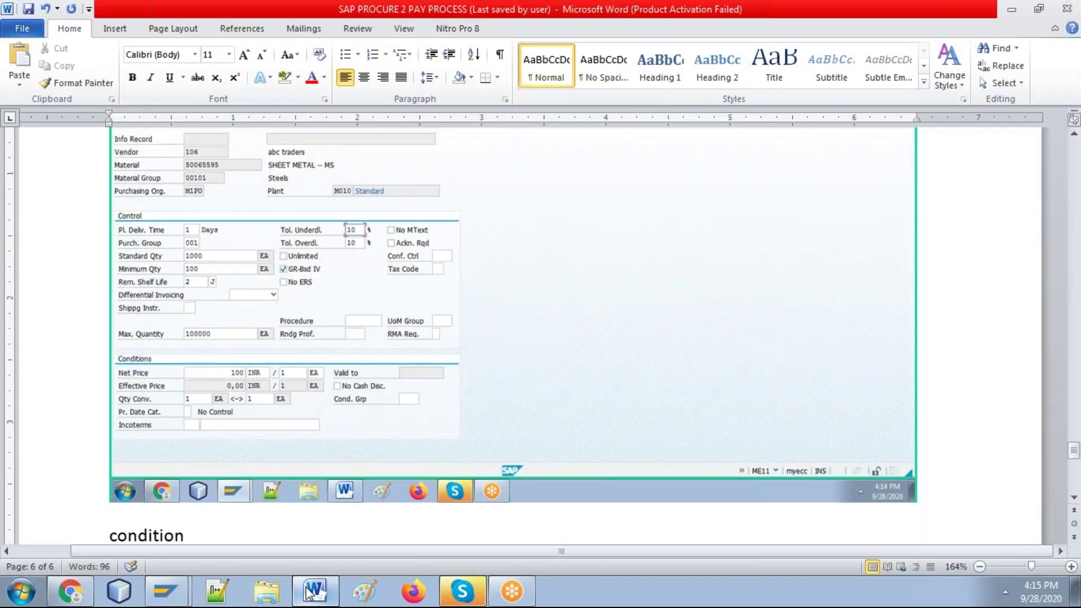
{"action": "type", "text": "s:"}
{"action": "key", "text": "Return"}
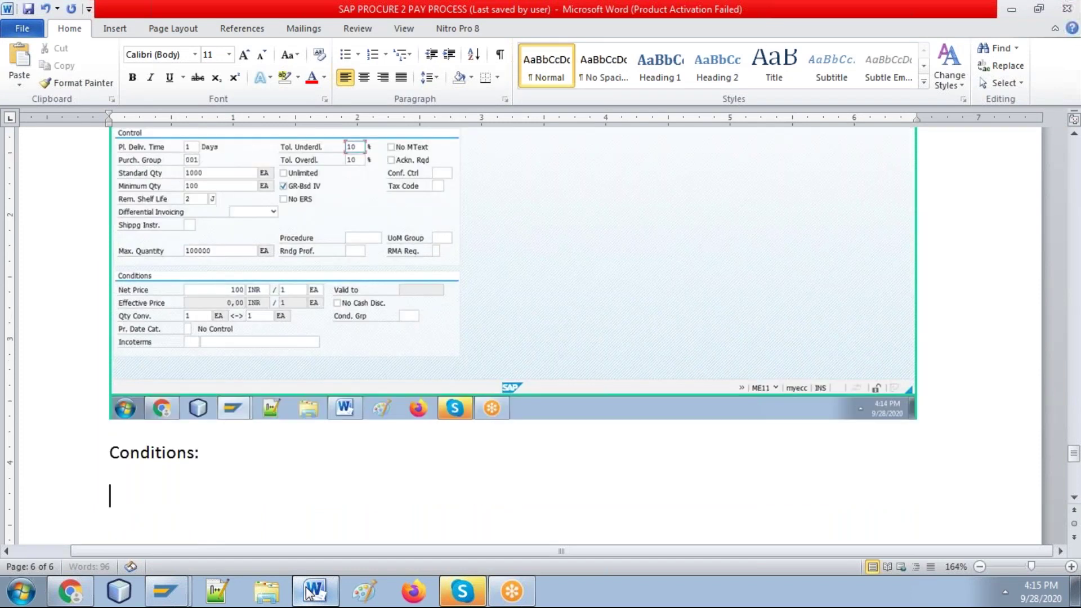
{"action": "key", "text": "alt+Tab"}
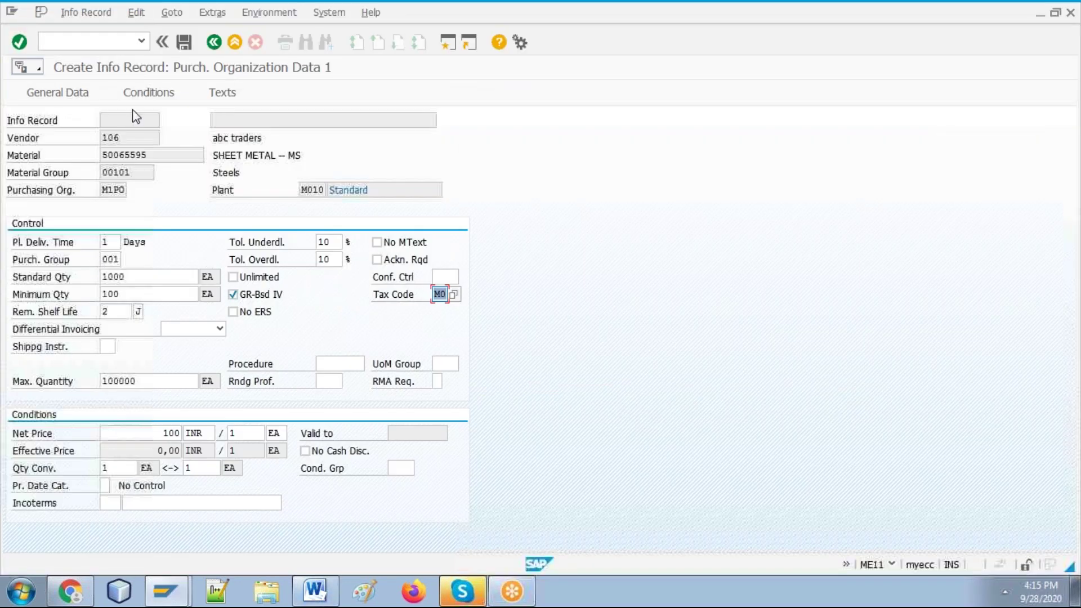
Step: Remove tax code M0 and continue to the PB00 gross price condition, 100,00 INR per 1 EA
{"action": "left_click", "coordinate": [136, 97]}
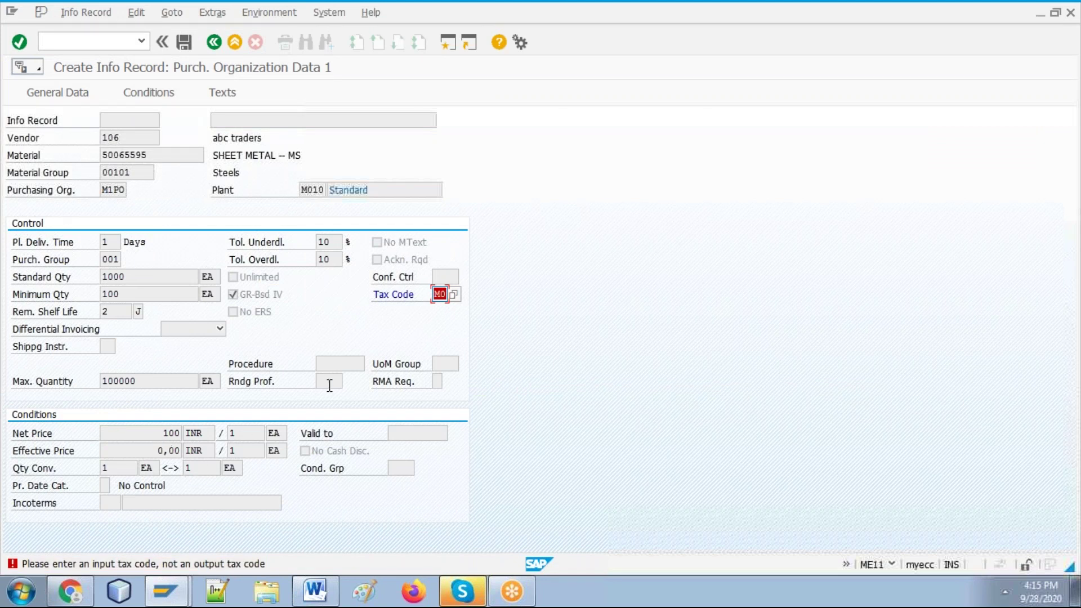
{"action": "key", "text": "BackSpace"}
{"action": "key", "text": "Return"}
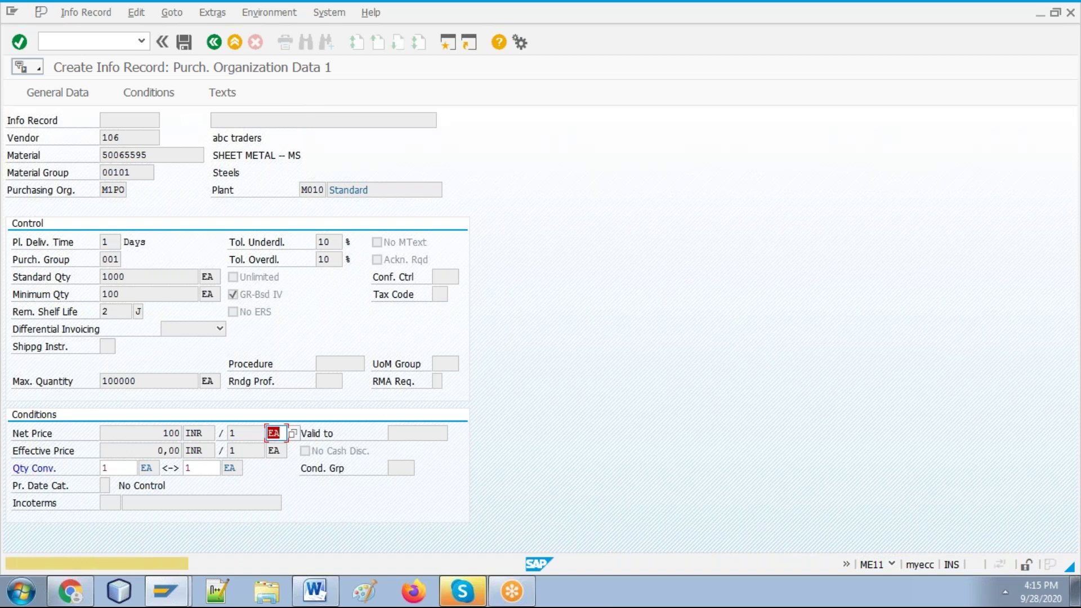
{"action": "key", "text": "Return"}
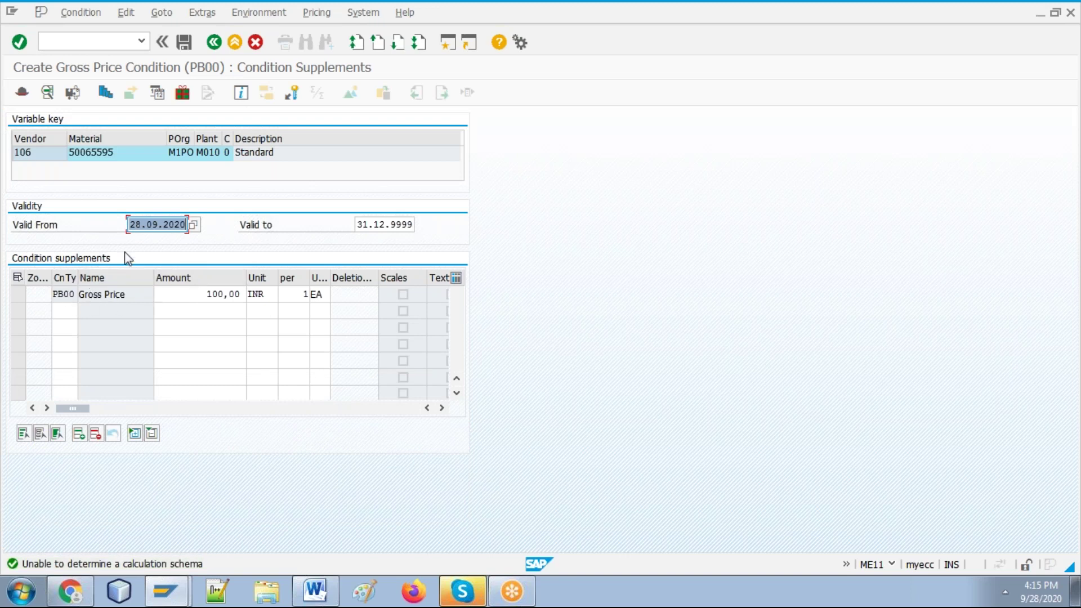
Step: Browse the condition type list for the second CnTy row and close it without choosing
{"action": "left_click", "coordinate": [65, 309]}
{"action": "left_click", "coordinate": [84, 312]}
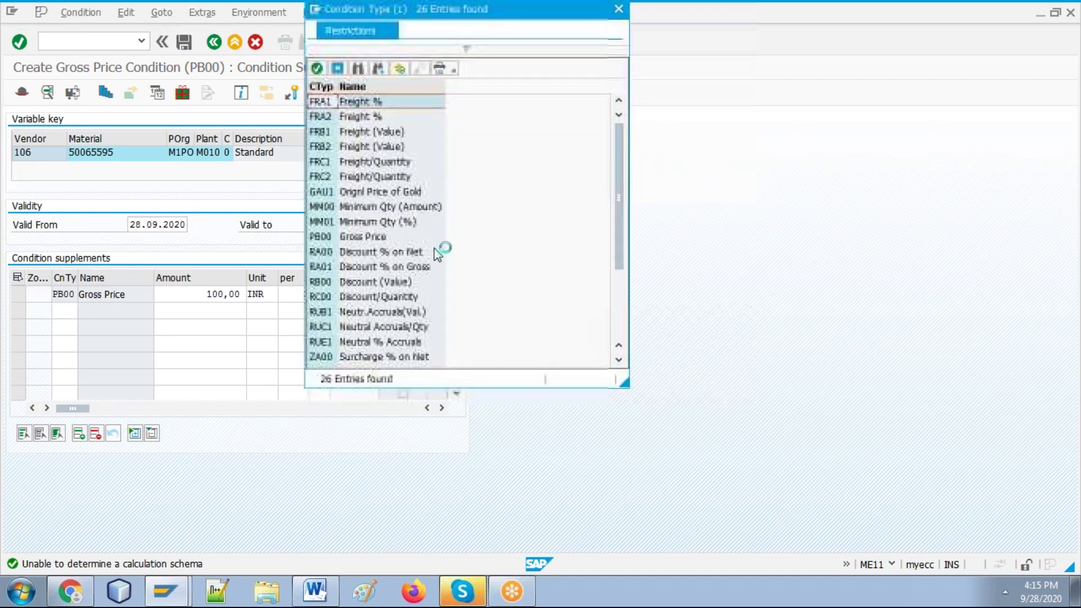
{"action": "left_click", "coordinate": [622, 307]}
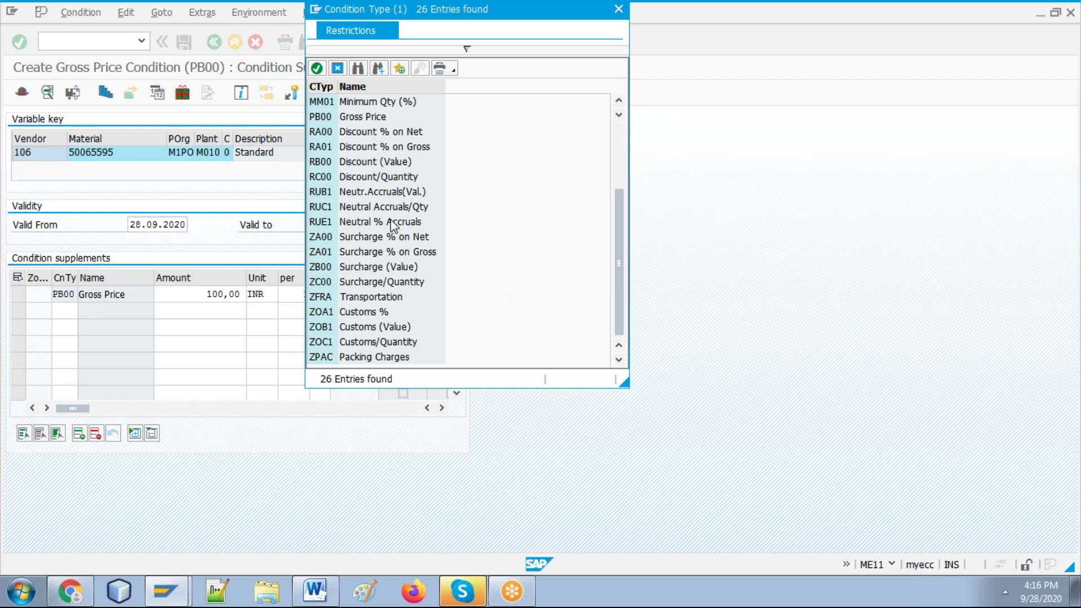
{"action": "left_click", "coordinate": [338, 69]}
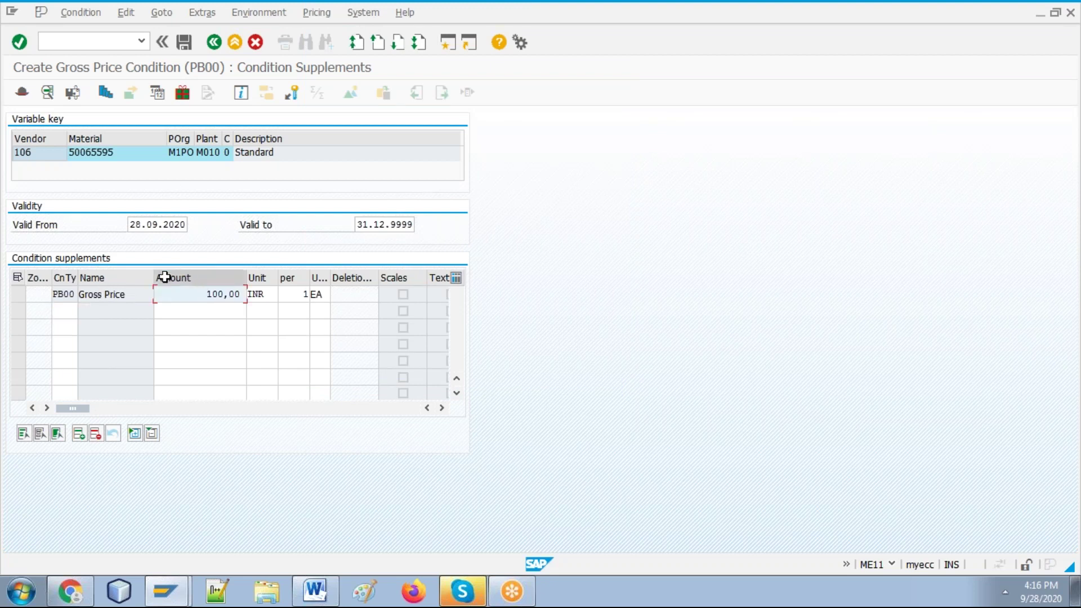
Step: Check the Gross Price row at 100,00, then place the Word cursor below Conditions:
{"action": "left_click", "coordinate": [111, 294]}
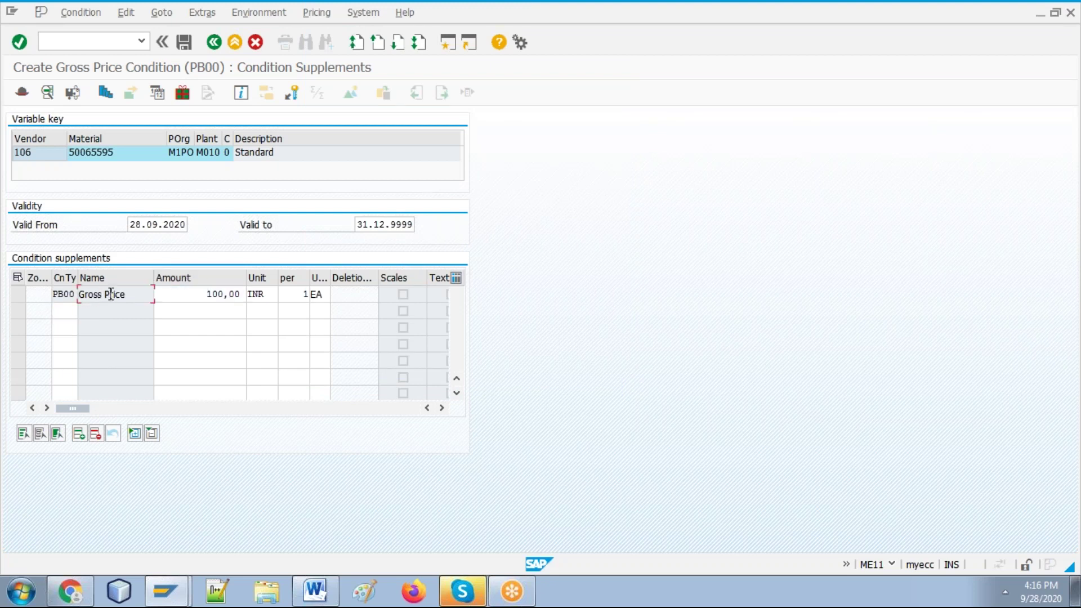
{"action": "left_click", "coordinate": [206, 292]}
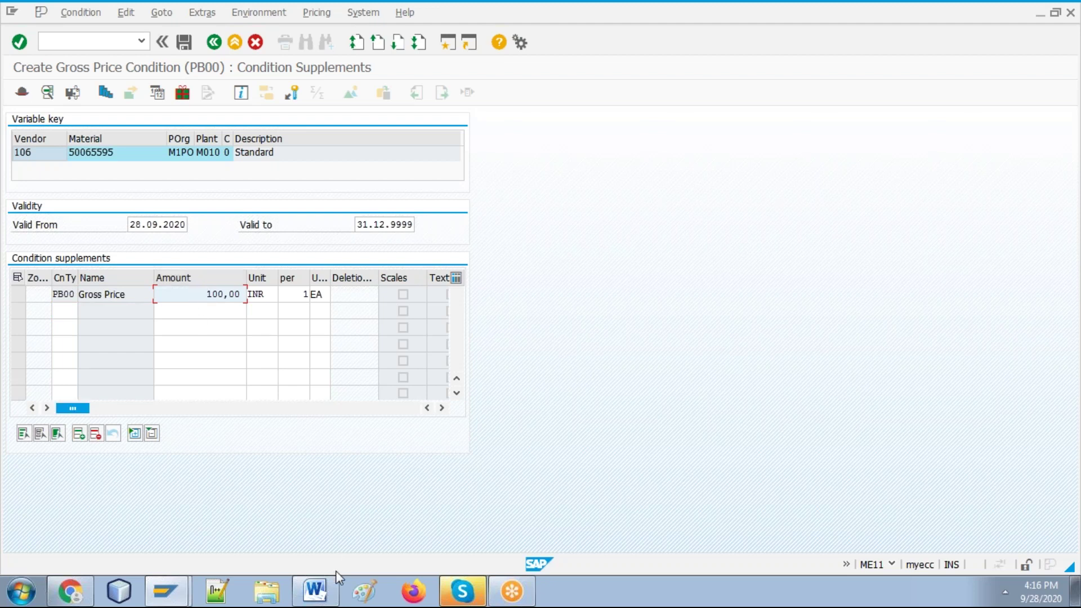
{"action": "left_click", "coordinate": [317, 589]}
{"action": "left_click", "coordinate": [547, 490]}
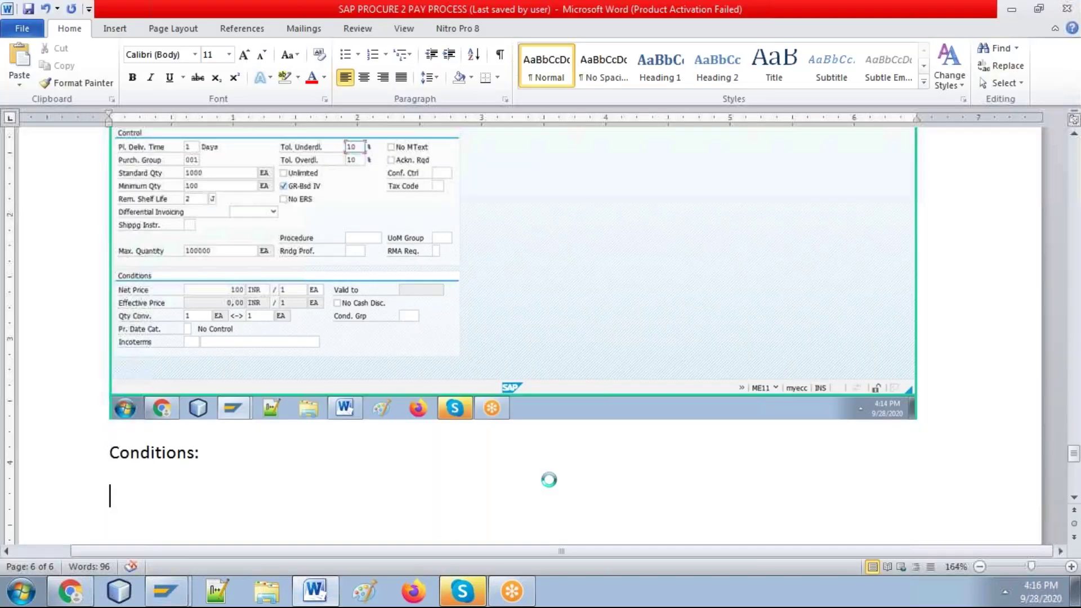
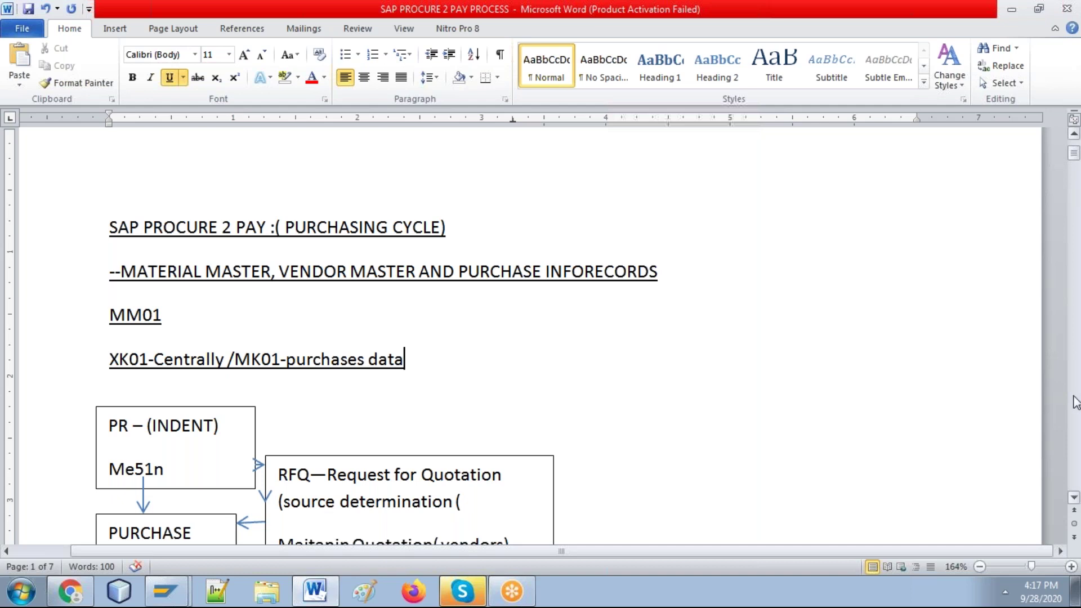
Step: Add the line 'ME11--PURCHASE INFO RECORD' under the XK01 entry in the Word guide
{"action": "scroll", "coordinate": [1074, 168], "scroll_direction": "up", "scroll_amount": 8}
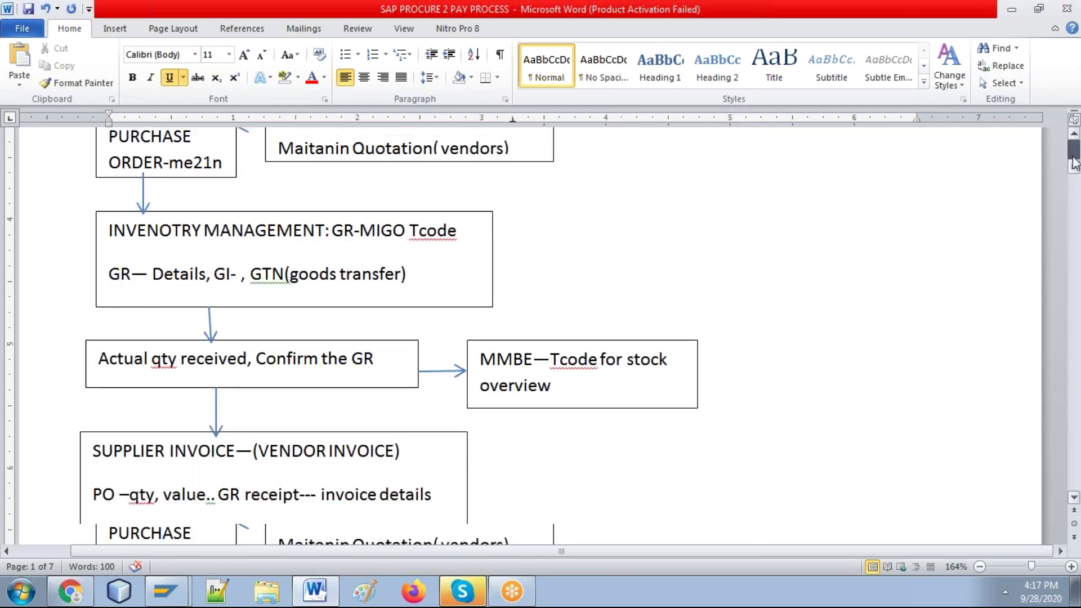
{"action": "key", "text": "Return"}
{"action": "type", "text": "M"}
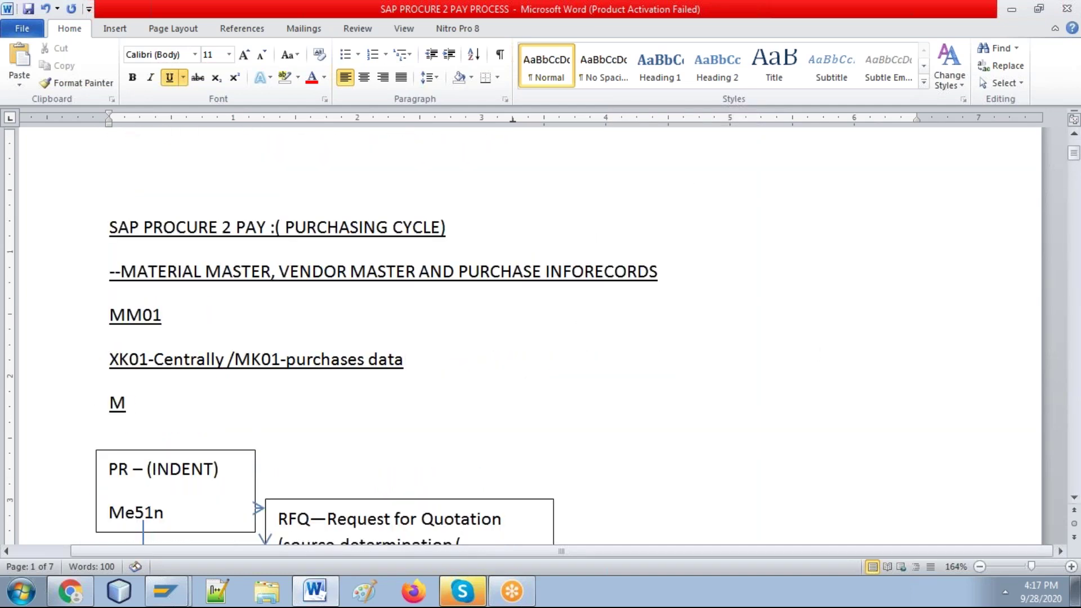
{"action": "type", "text": "E11--PURCHASE INFO RECORD"}
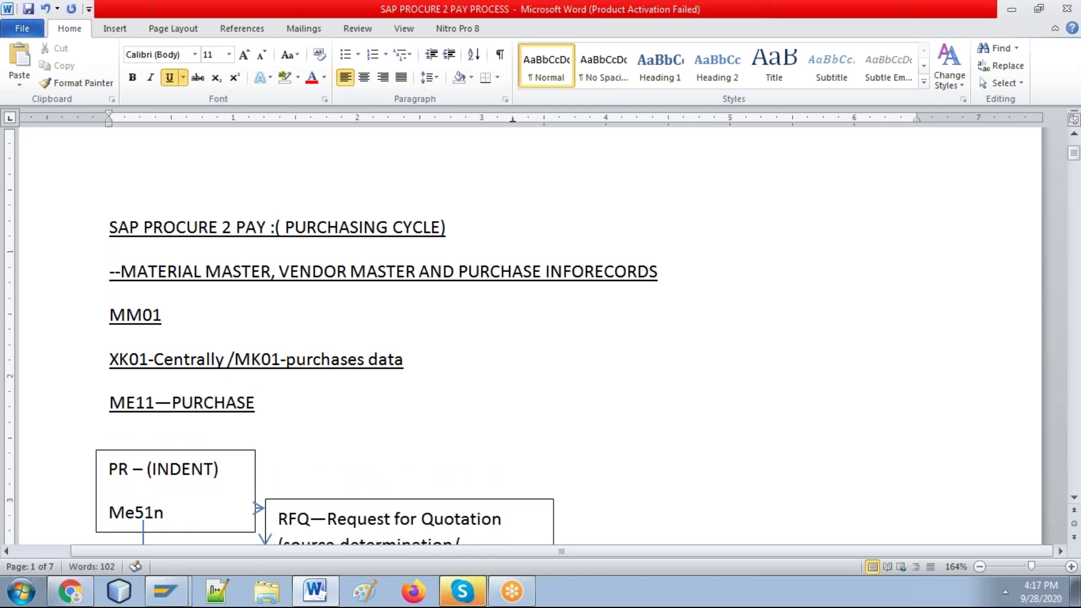
Step: Paste the purchase info record screenshot onto blank page 7 of the guide
{"action": "left_click", "coordinate": [1075, 456]}
{"action": "left_click", "coordinate": [1076, 456]}
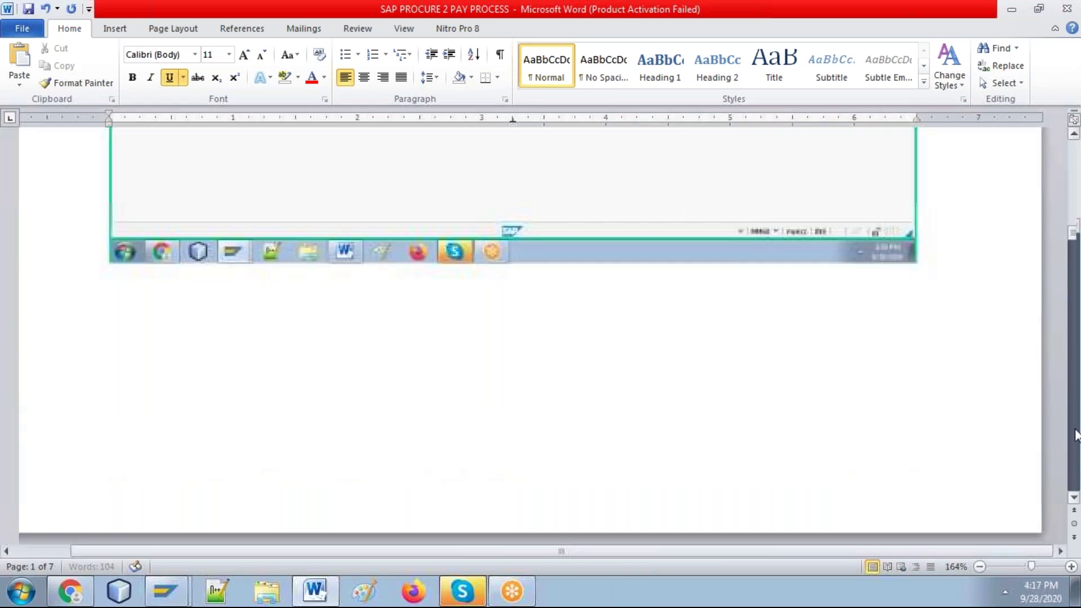
{"action": "left_click", "coordinate": [1075, 456]}
{"action": "left_click_drag", "start_coordinate": [1076, 243], "coordinate": [1076, 481]}
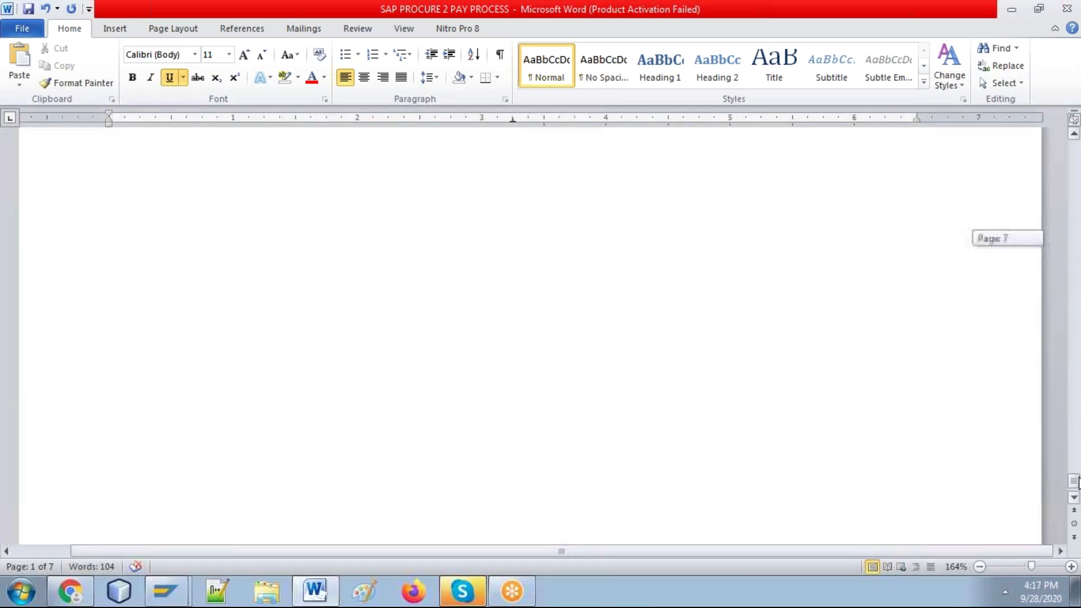
{"action": "left_click", "coordinate": [813, 248]}
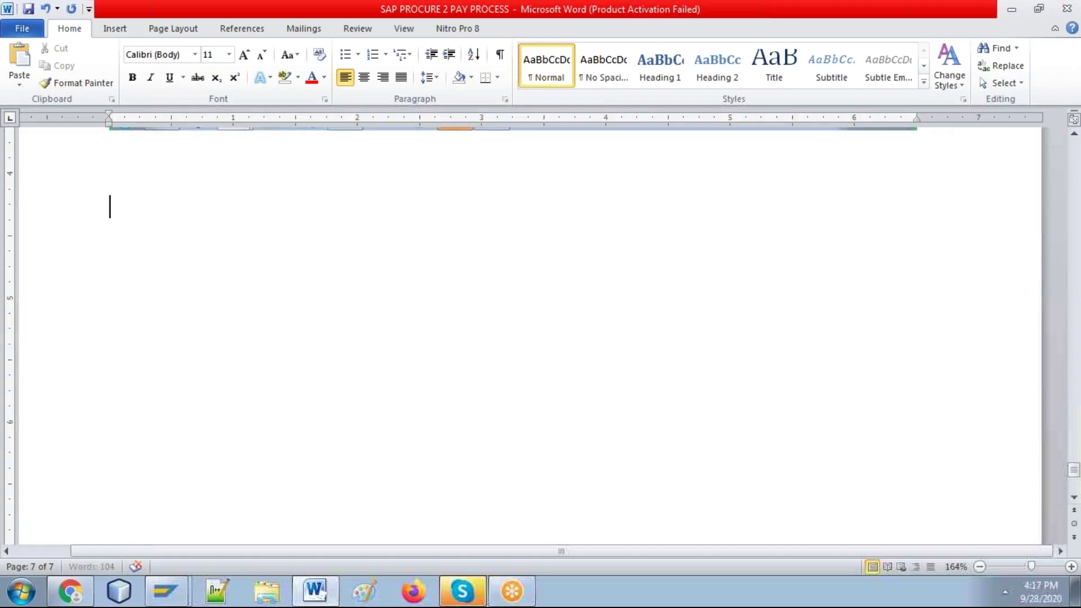
{"action": "key", "text": "ctrl+v"}
Step: Launch ME51N in SAP to open Create Purchase Requisition
{"action": "key", "text": "alt+Tab"}
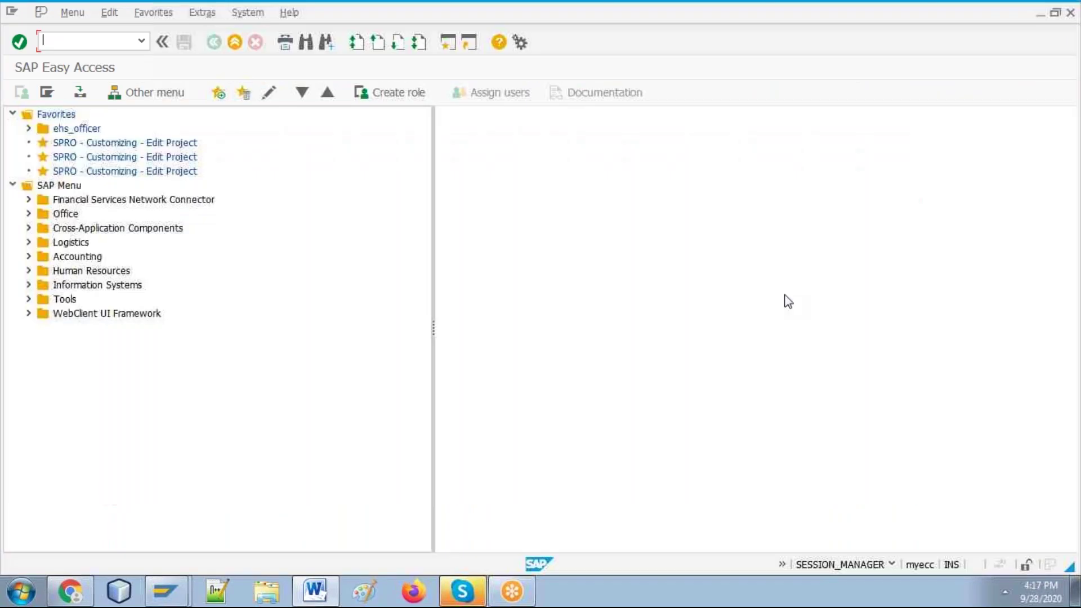
{"action": "key", "text": "alt+Tab"}
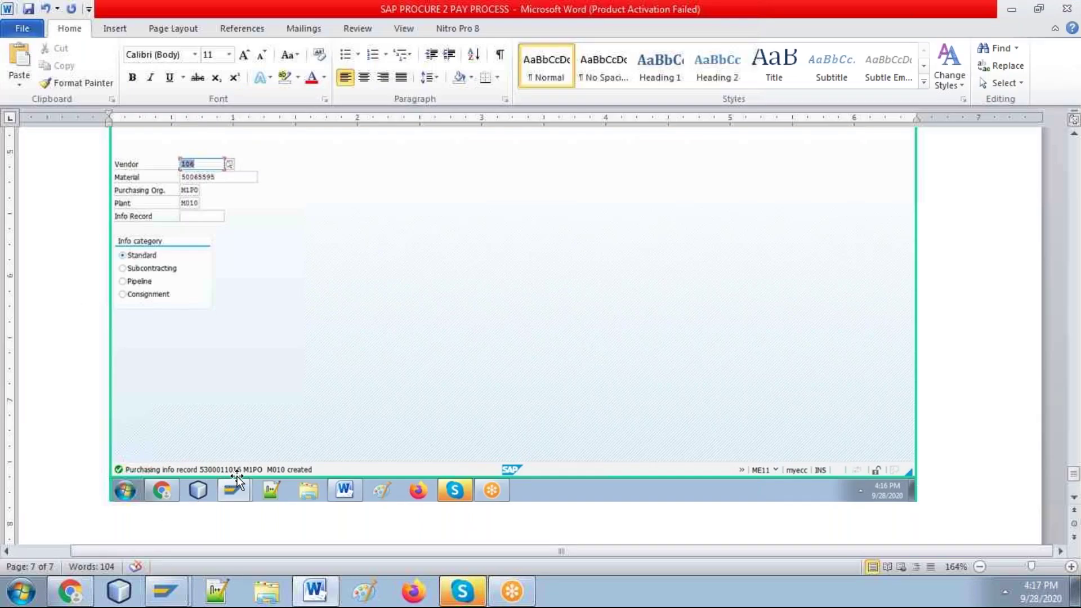
{"action": "key", "text": "alt+Tab"}
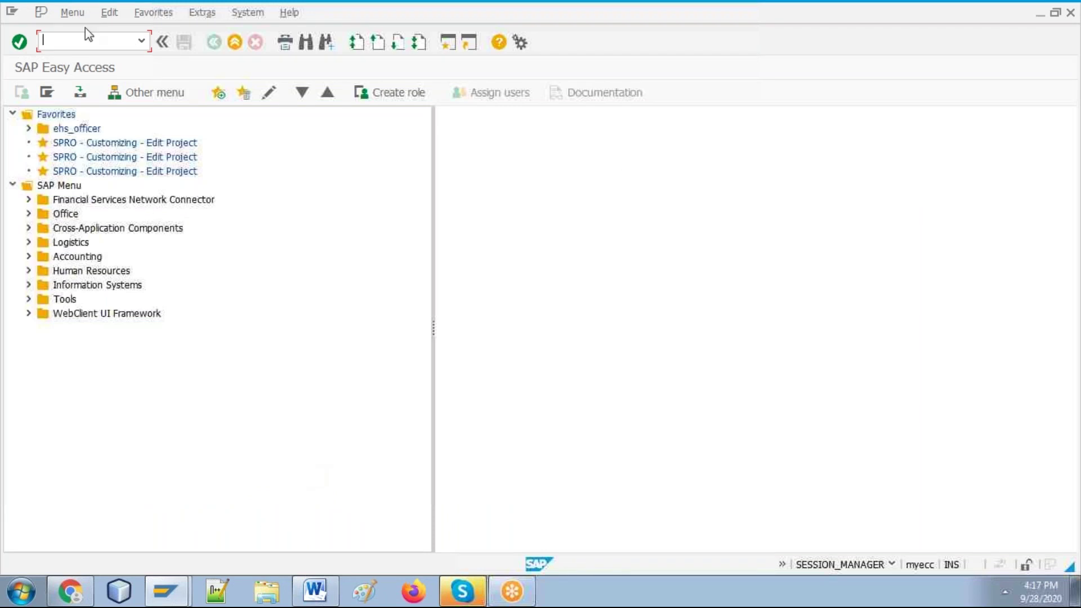
{"action": "type", "text": "/nm"}
{"action": "key", "text": "BackSpace"}
{"action": "key", "text": "BackSpace"}
{"action": "type", "text": "me"}
{"action": "key", "text": "Return"}
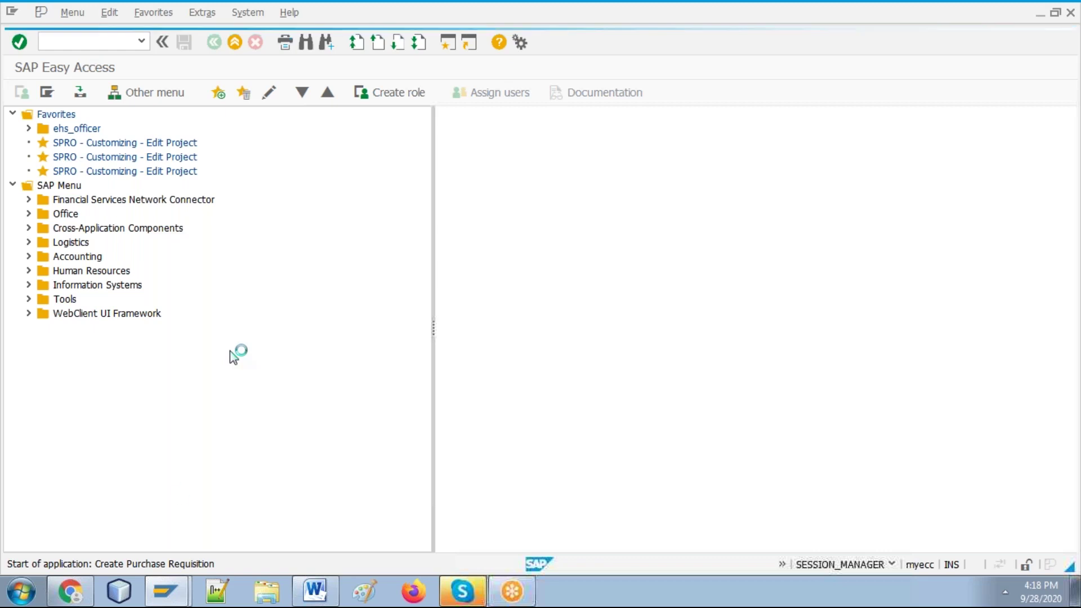
{"action": "left_click", "coordinate": [315, 591]}
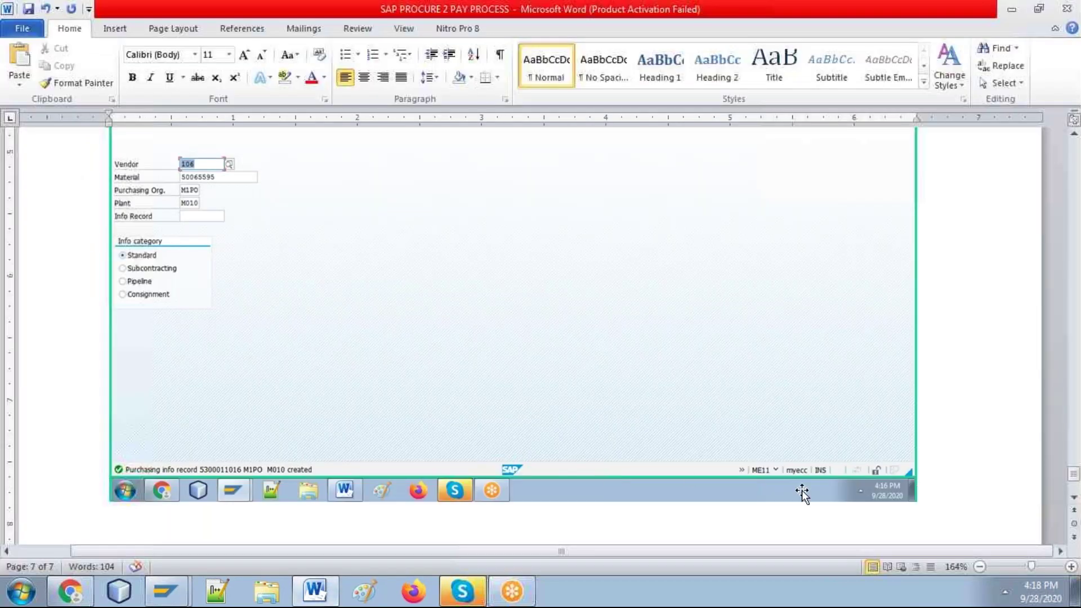
{"action": "key", "text": "alt+Tab"}
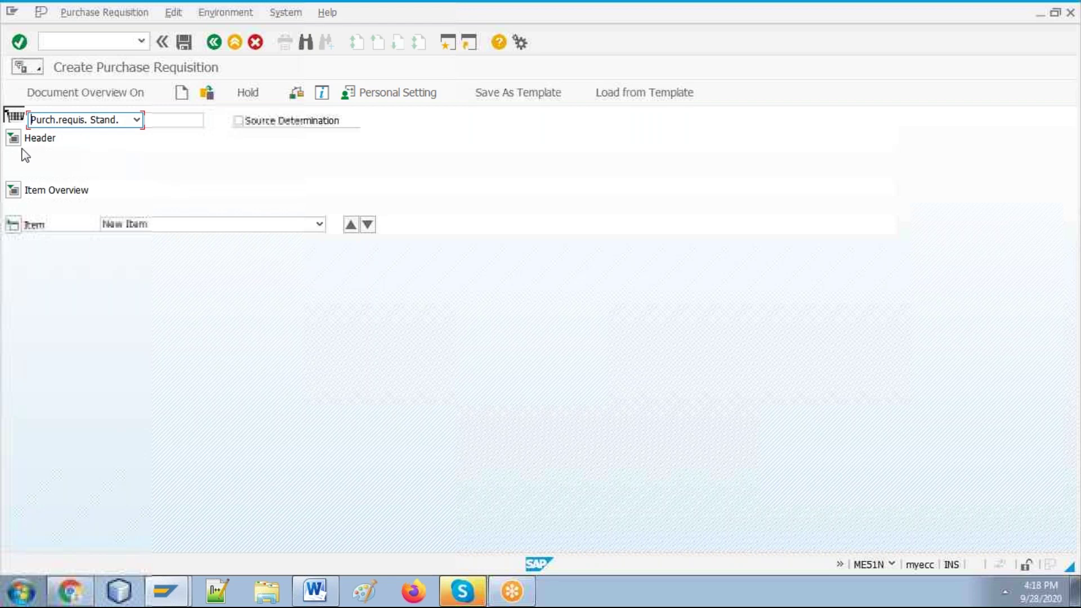
Step: Expand both the header note area and the item overview grid, and place the caret in the header note
{"action": "left_click", "coordinate": [19, 189]}
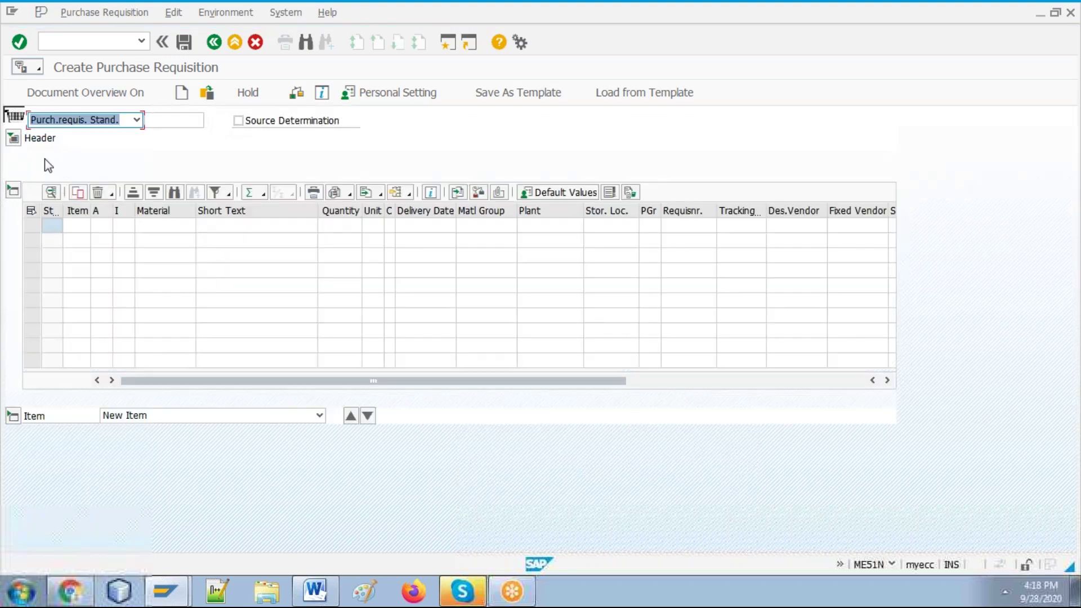
{"action": "left_click", "coordinate": [14, 139]}
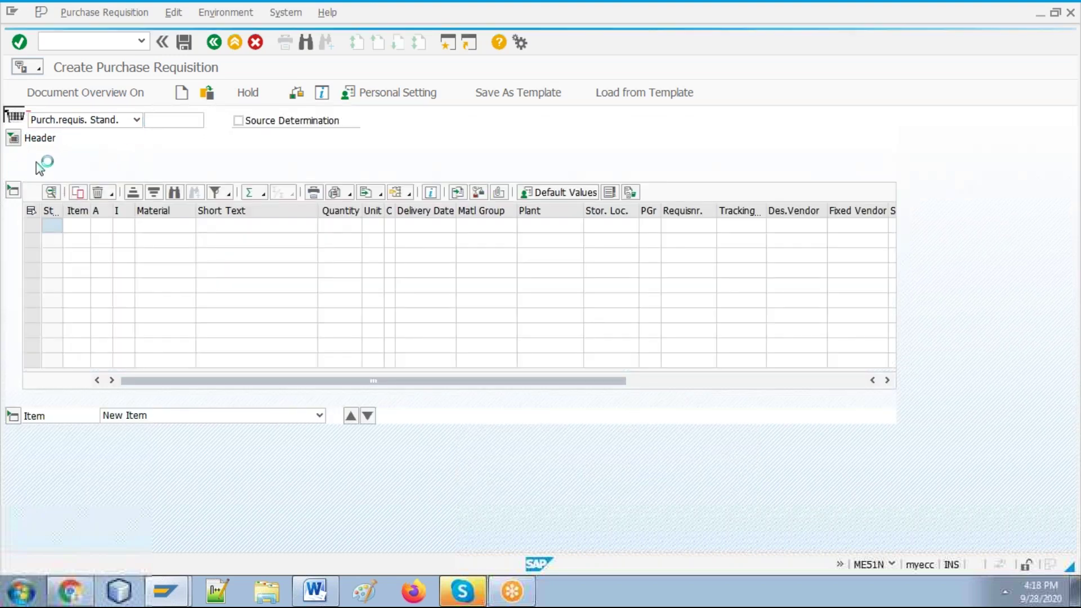
{"action": "left_click", "coordinate": [16, 140]}
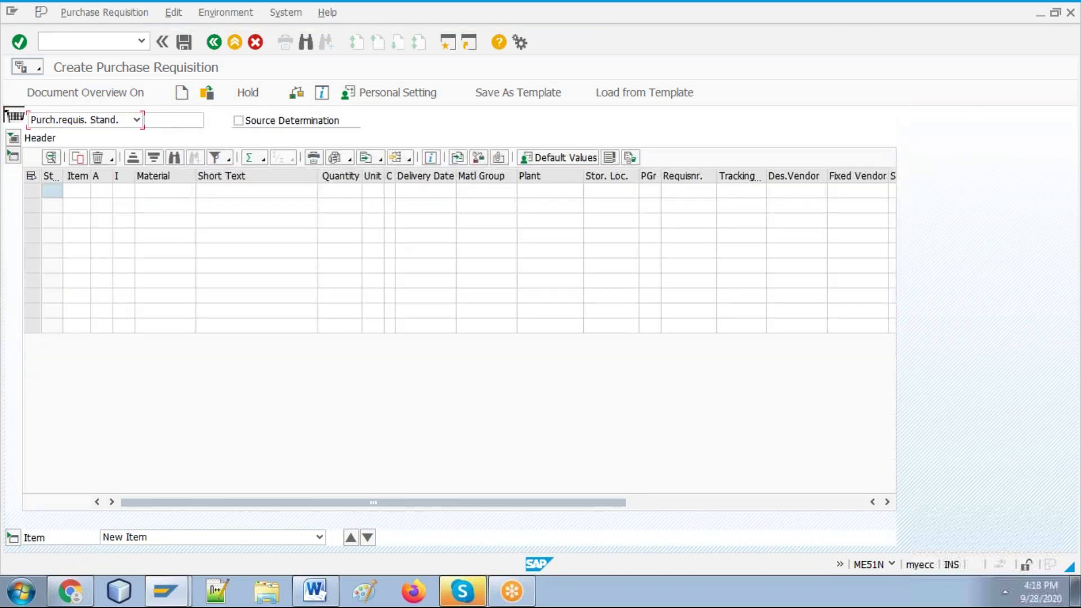
{"action": "left_click", "coordinate": [14, 155]}
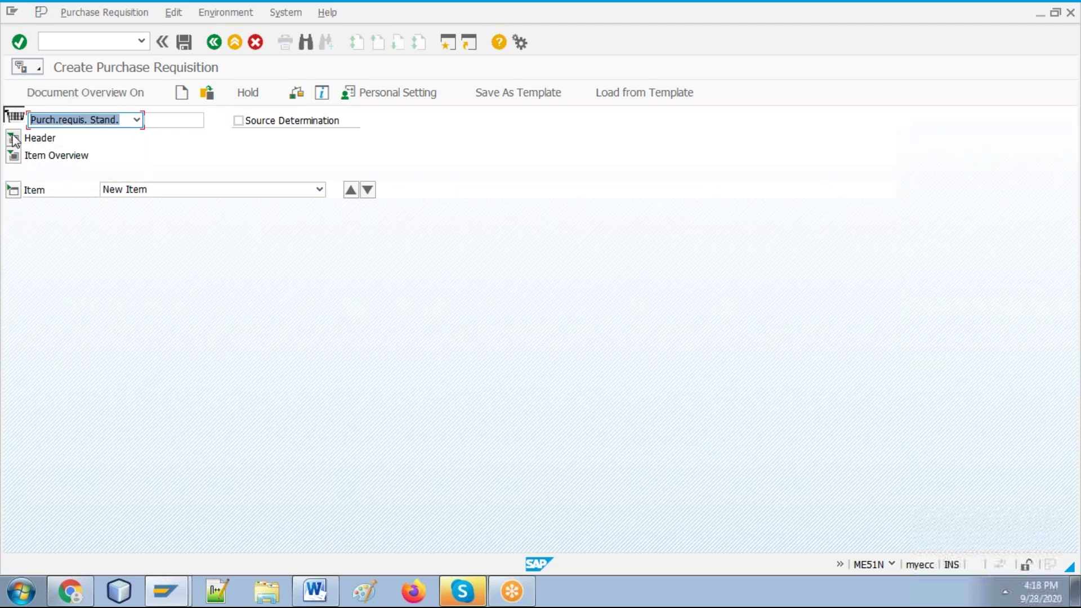
{"action": "left_click", "coordinate": [14, 139]}
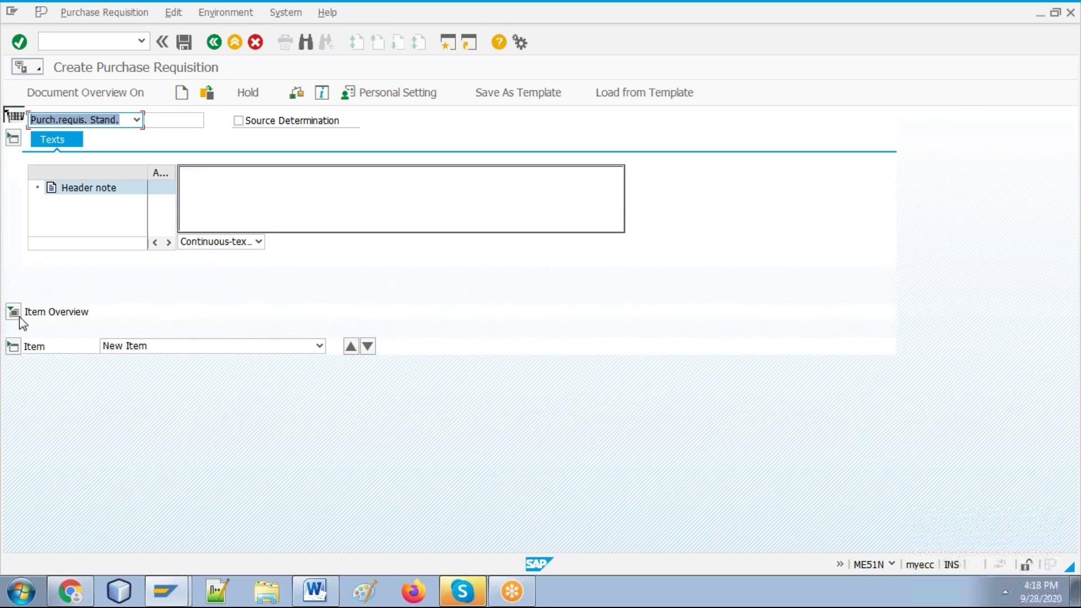
{"action": "left_click", "coordinate": [13, 311]}
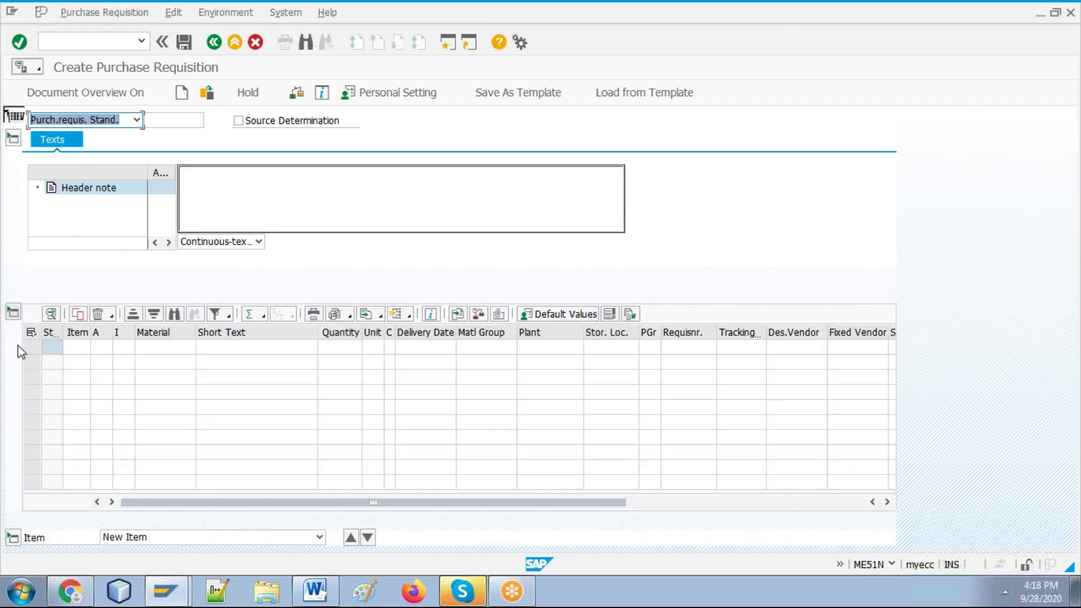
{"action": "left_click", "coordinate": [266, 186]}
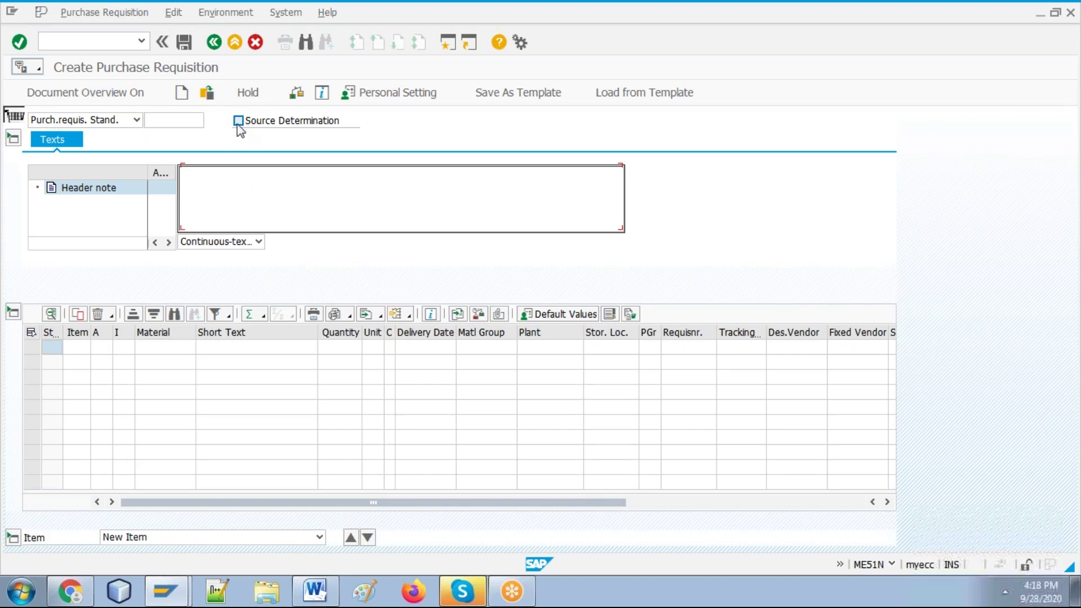
{"action": "left_click", "coordinate": [136, 120]}
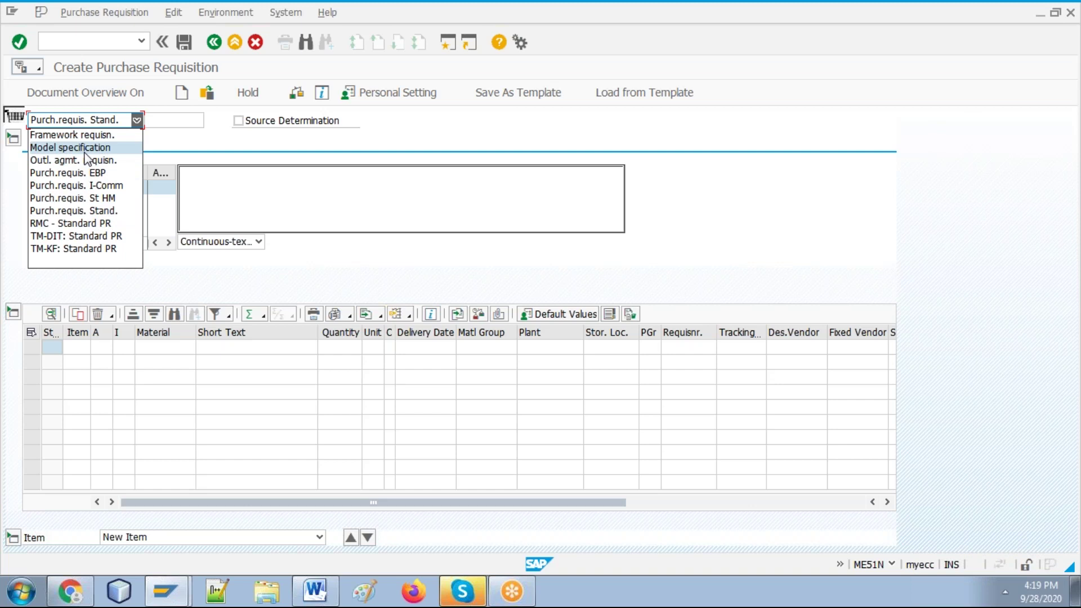
Step: Confirm Purch.requis. Stand. as the document type and move to the first item row
{"action": "left_click", "coordinate": [107, 213]}
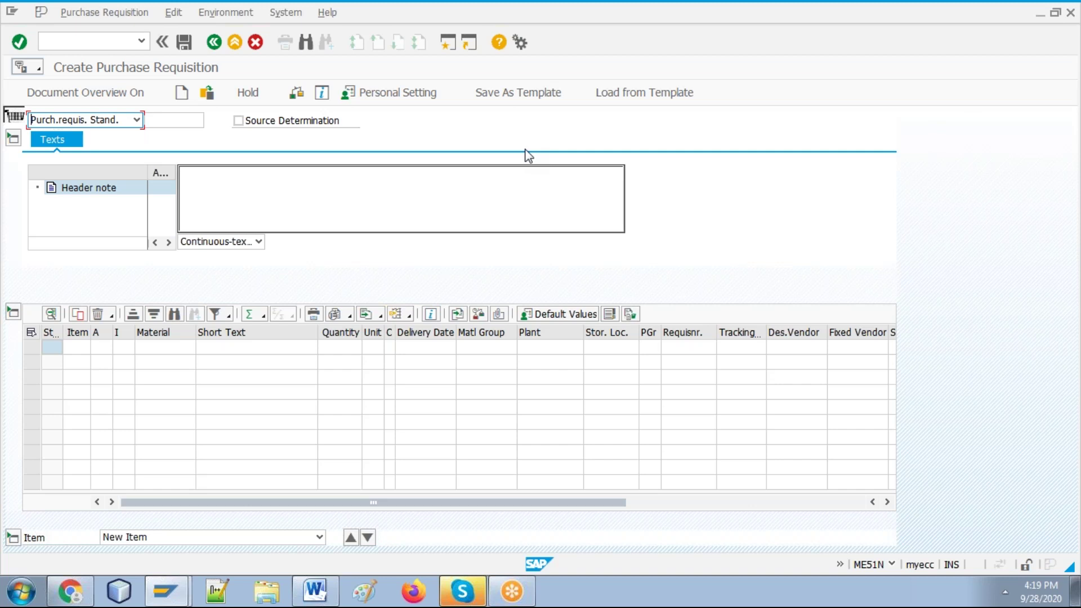
{"action": "left_click", "coordinate": [136, 119]}
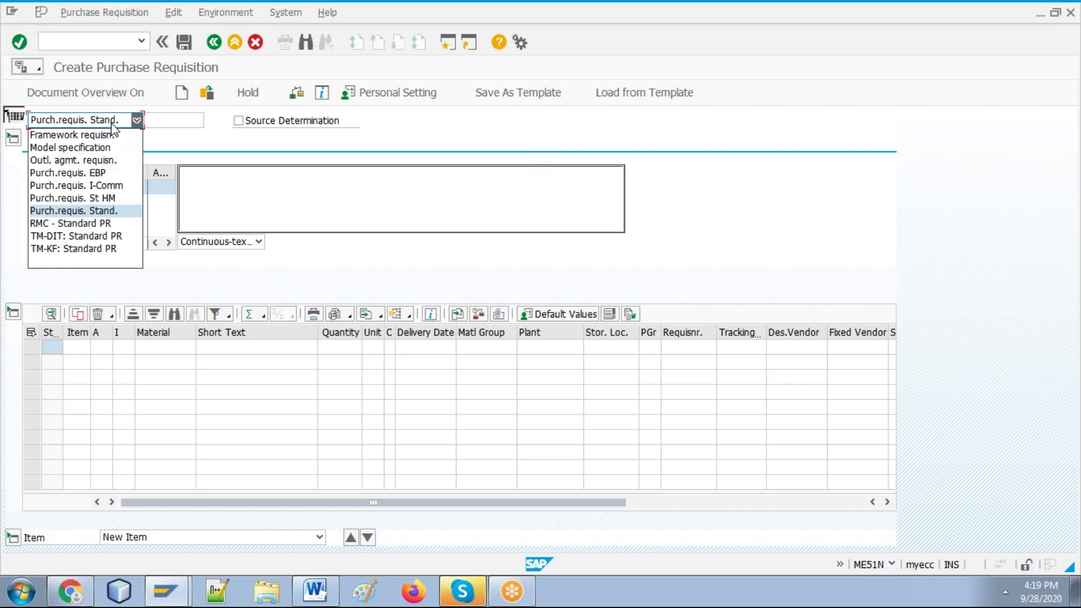
{"action": "left_click", "coordinate": [113, 124]}
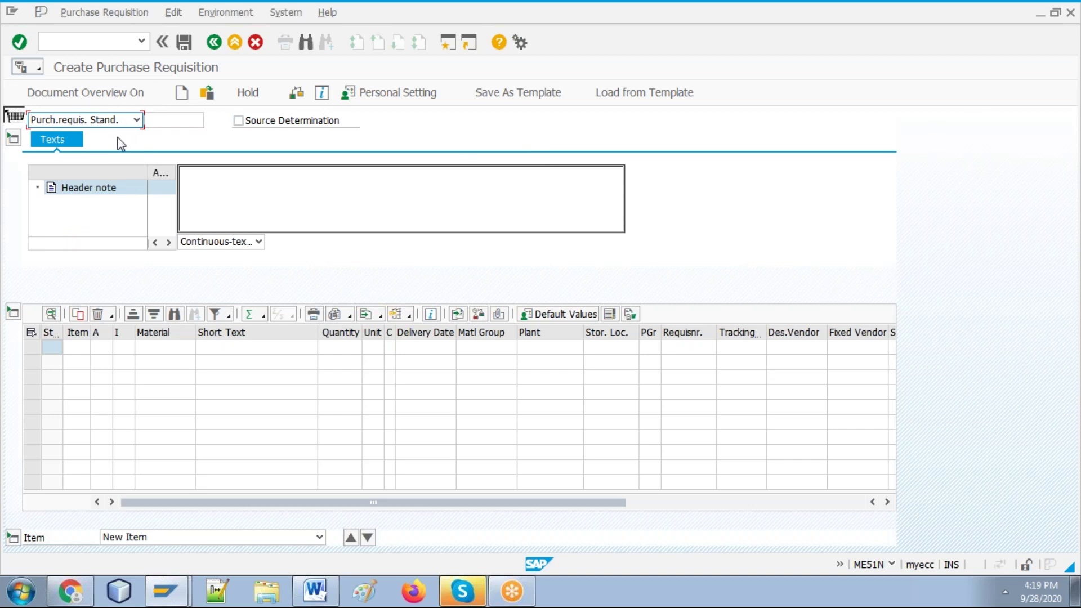
{"action": "left_click", "coordinate": [105, 122]}
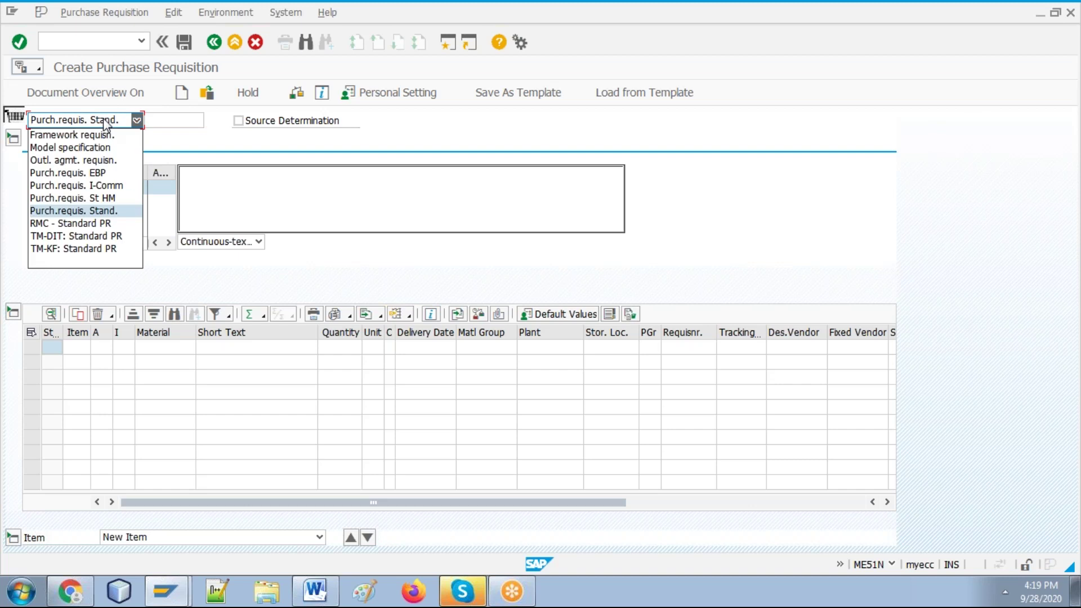
{"action": "left_click", "coordinate": [106, 121]}
{"action": "left_click", "coordinate": [106, 121]}
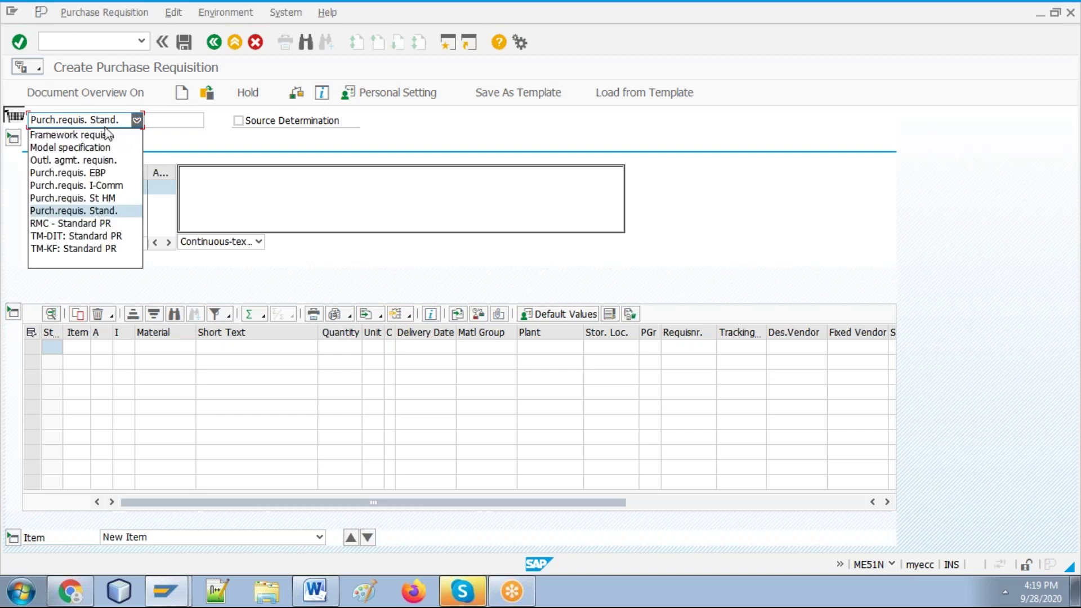
{"action": "left_click", "coordinate": [107, 210]}
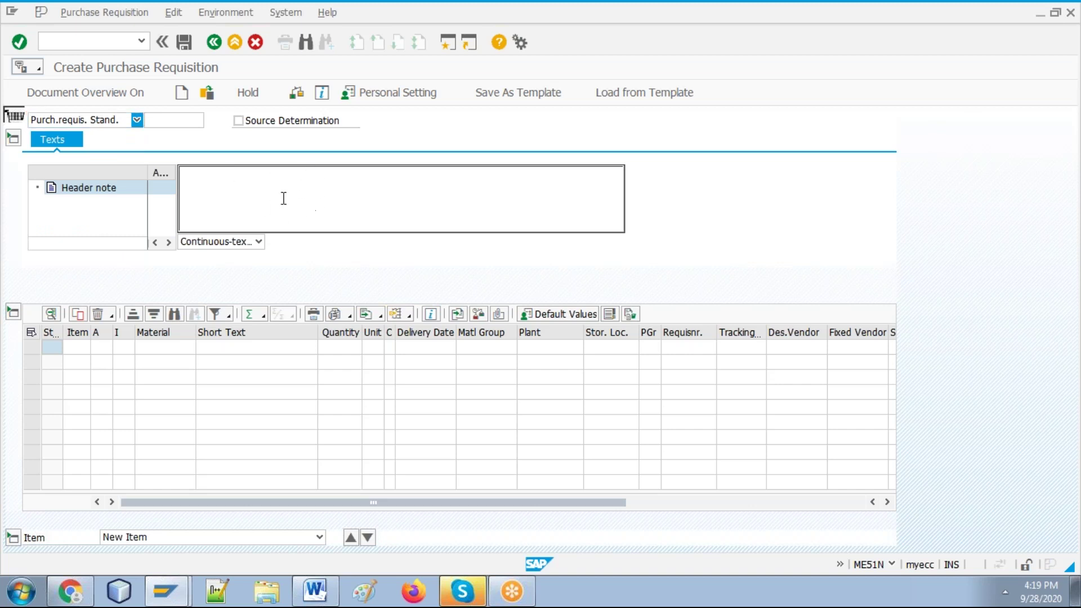
{"action": "left_click", "coordinate": [104, 348]}
{"action": "left_click", "coordinate": [121, 347]}
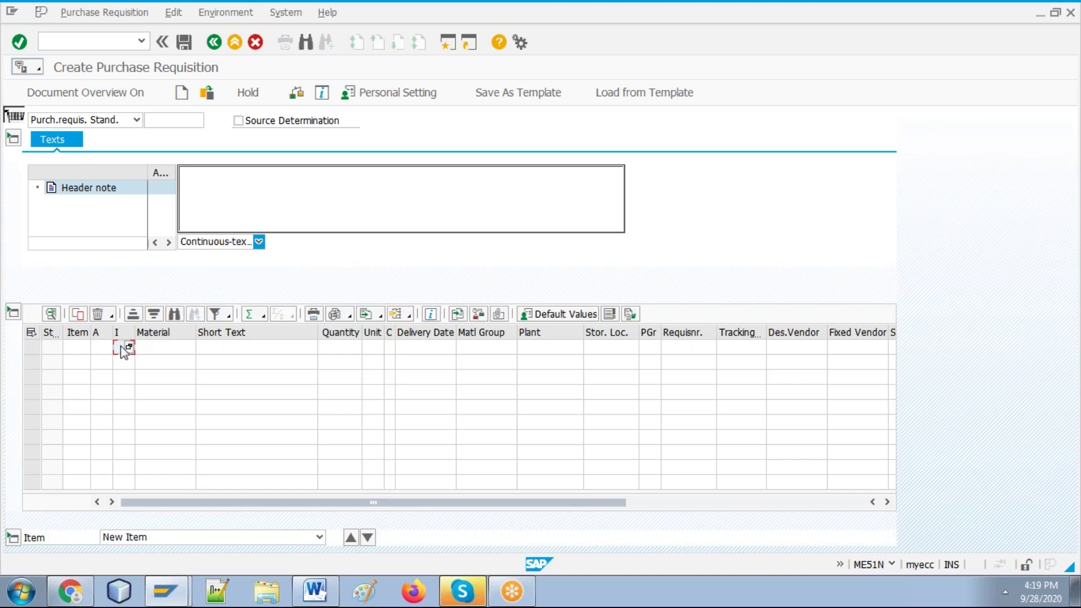
Step: Set the first item's account assignment category to K (Cost center) from the category list
{"action": "left_click", "coordinate": [79, 345]}
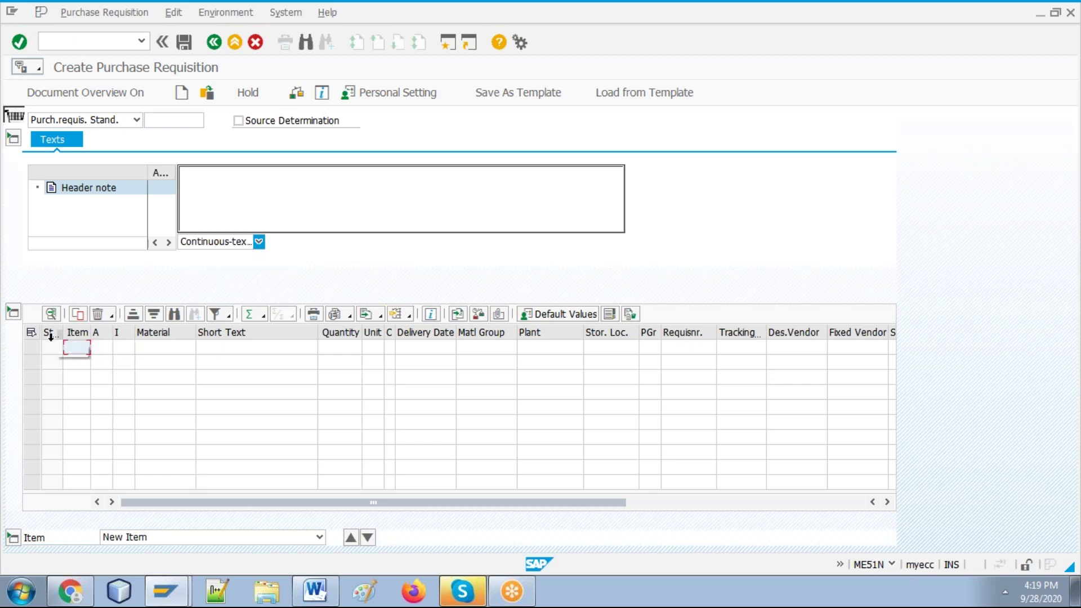
{"action": "left_click", "coordinate": [105, 348]}
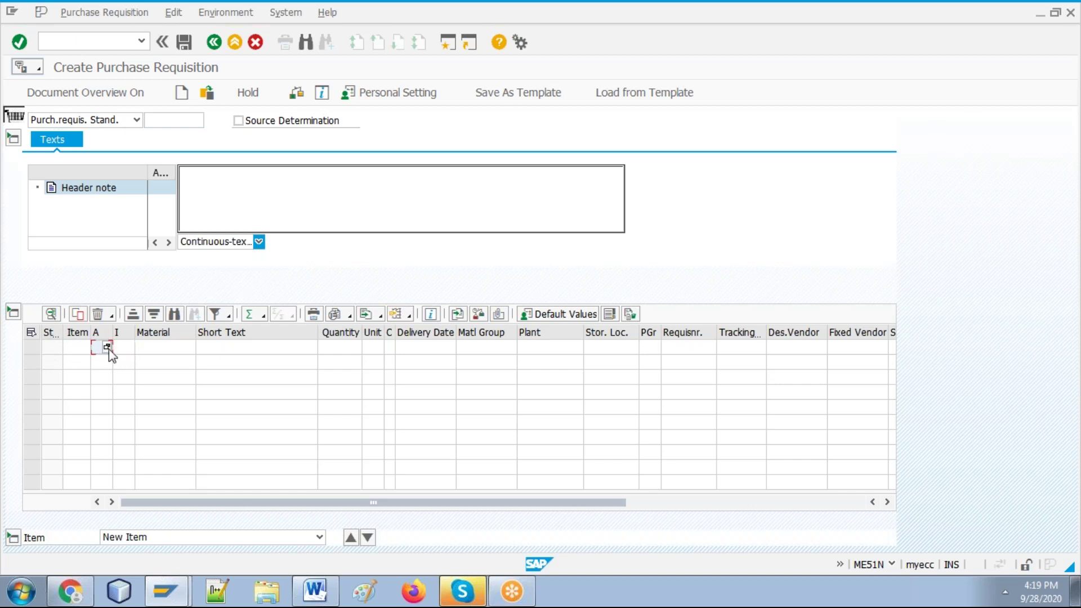
{"action": "left_click", "coordinate": [107, 347]}
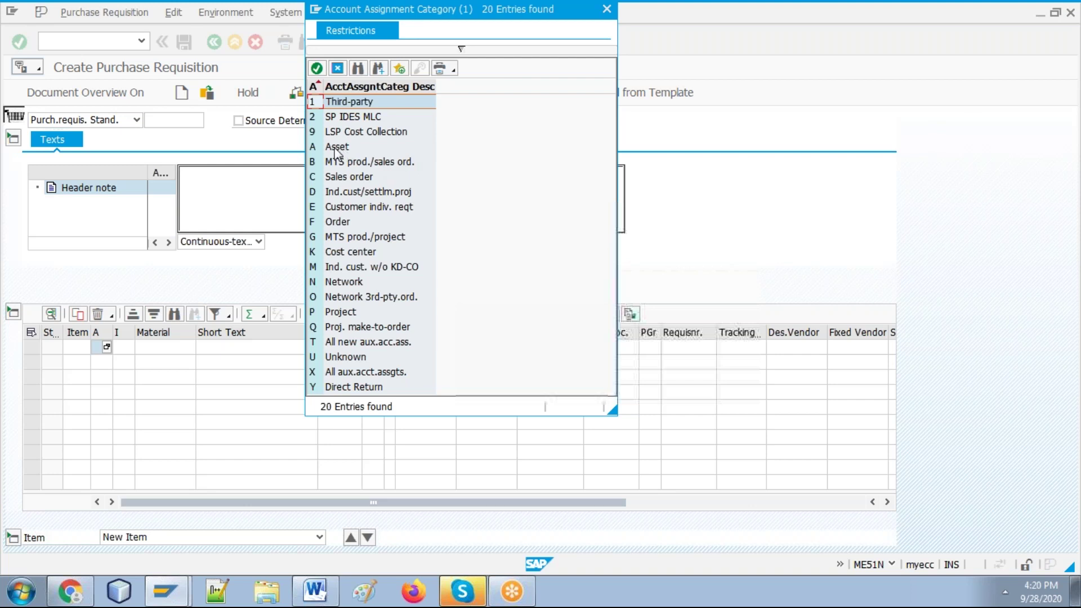
{"action": "left_click", "coordinate": [341, 177]}
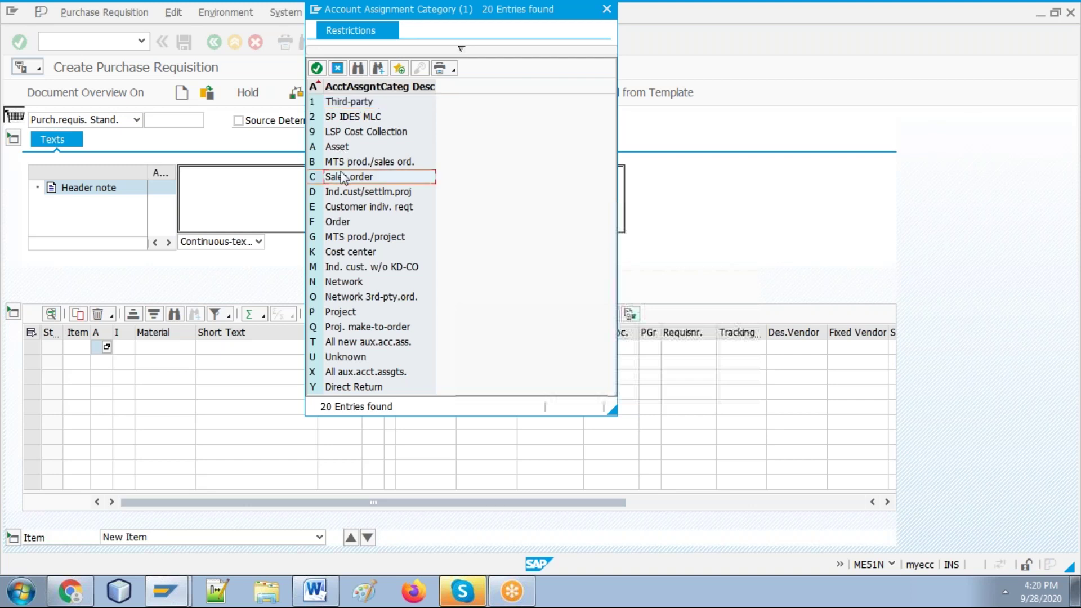
{"action": "left_click", "coordinate": [362, 163]}
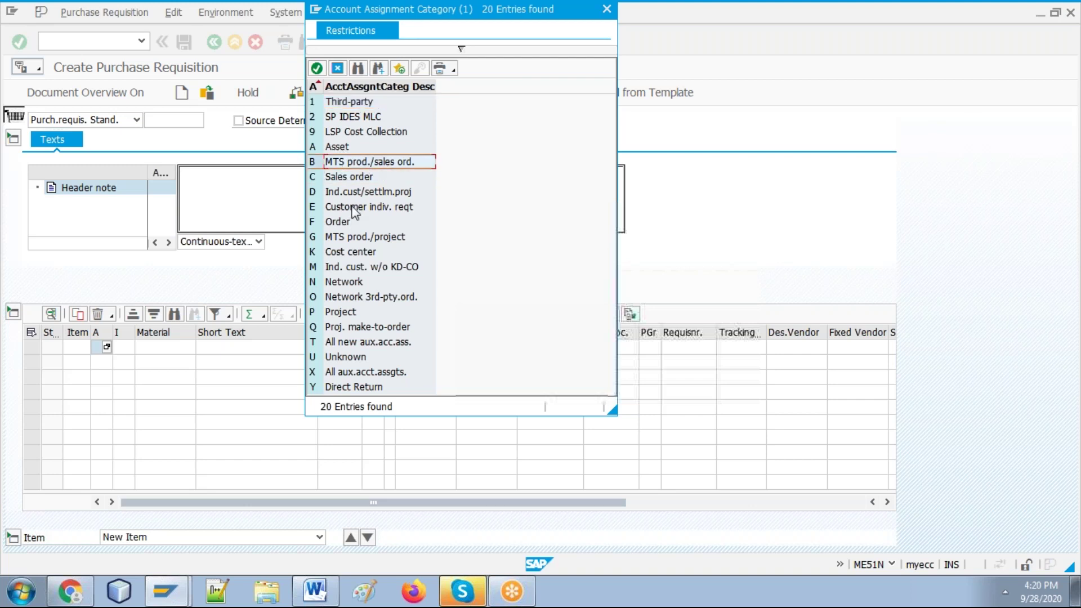
{"action": "left_click", "coordinate": [353, 236]}
{"action": "left_click", "coordinate": [359, 254]}
{"action": "left_click", "coordinate": [349, 285]}
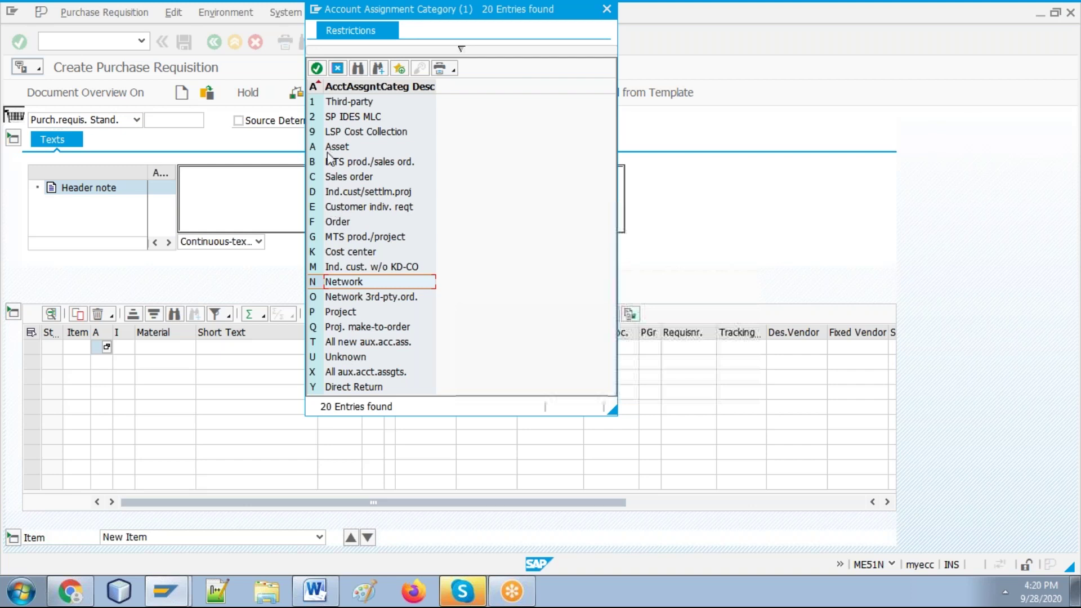
{"action": "double_click", "coordinate": [346, 253]}
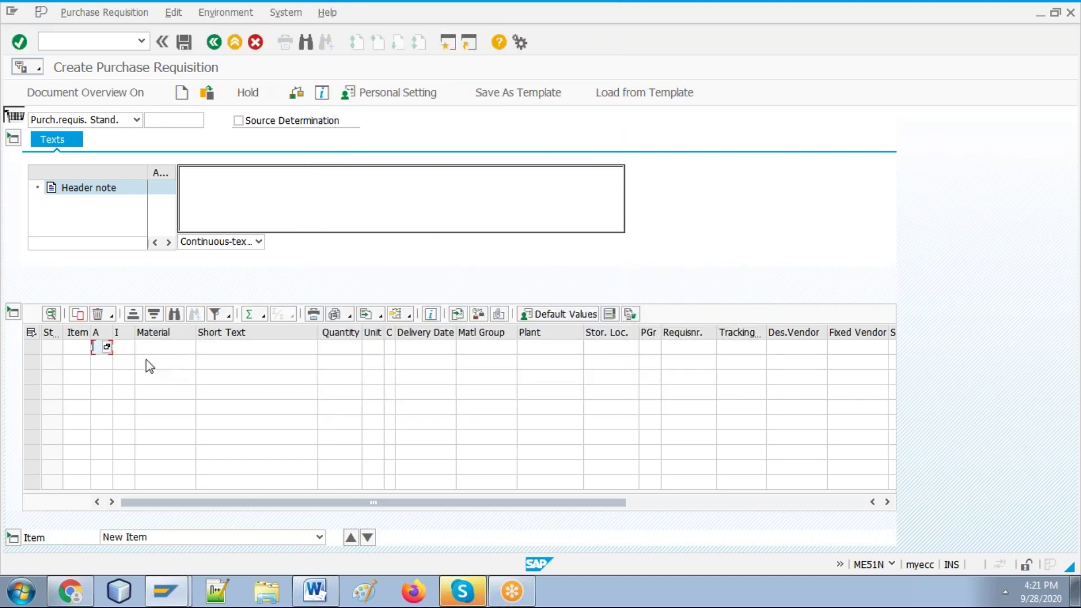
Step: Keep Standard as the first item's item category
{"action": "left_click", "coordinate": [130, 347]}
{"action": "left_click", "coordinate": [129, 347]}
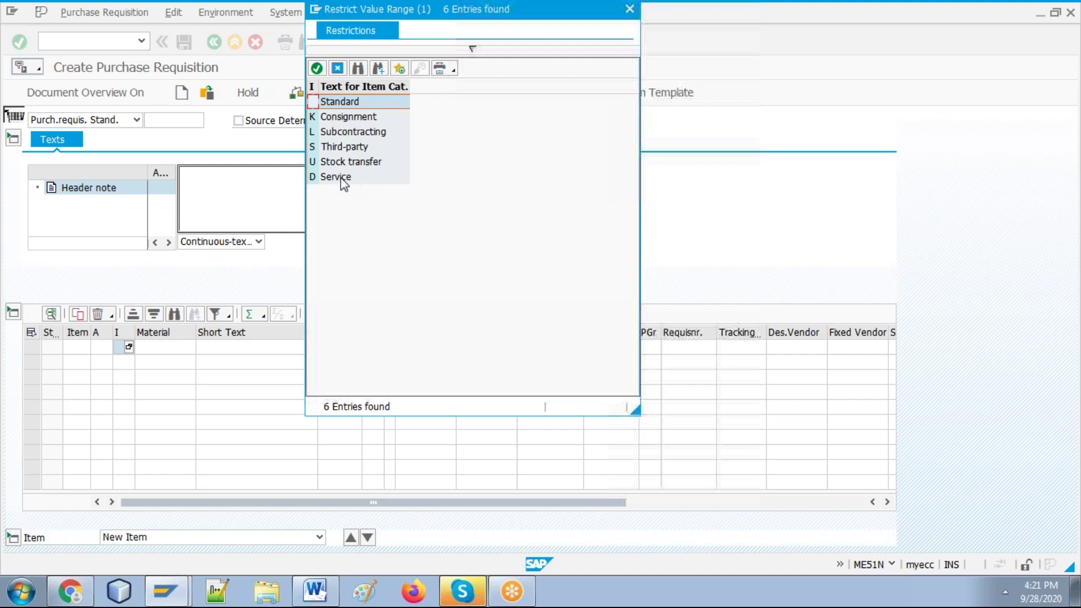
{"action": "double_click", "coordinate": [354, 102]}
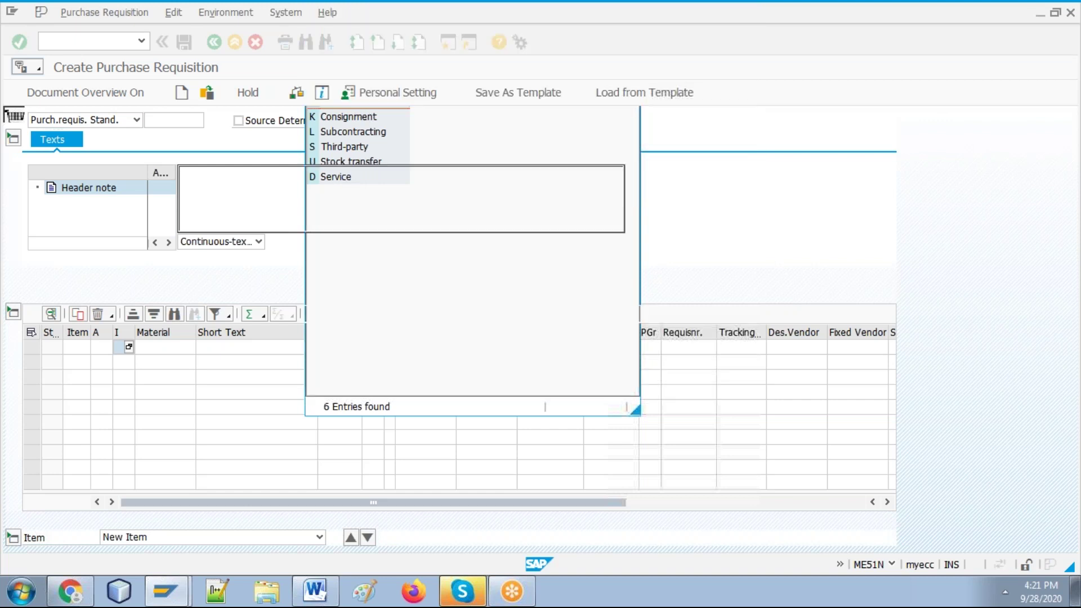
{"action": "left_click", "coordinate": [129, 347]}
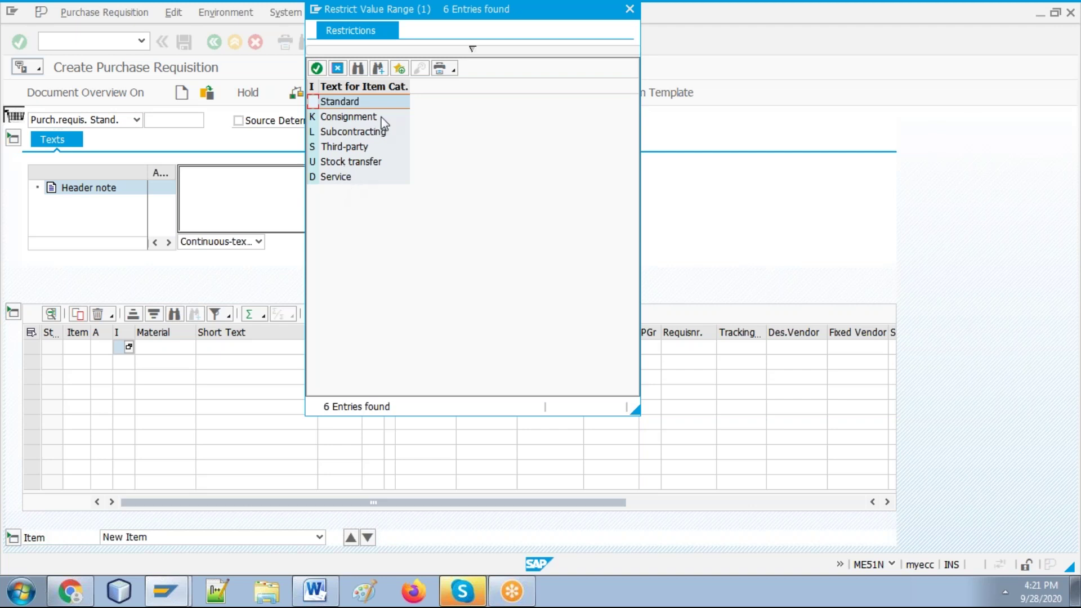
{"action": "left_click", "coordinate": [338, 69]}
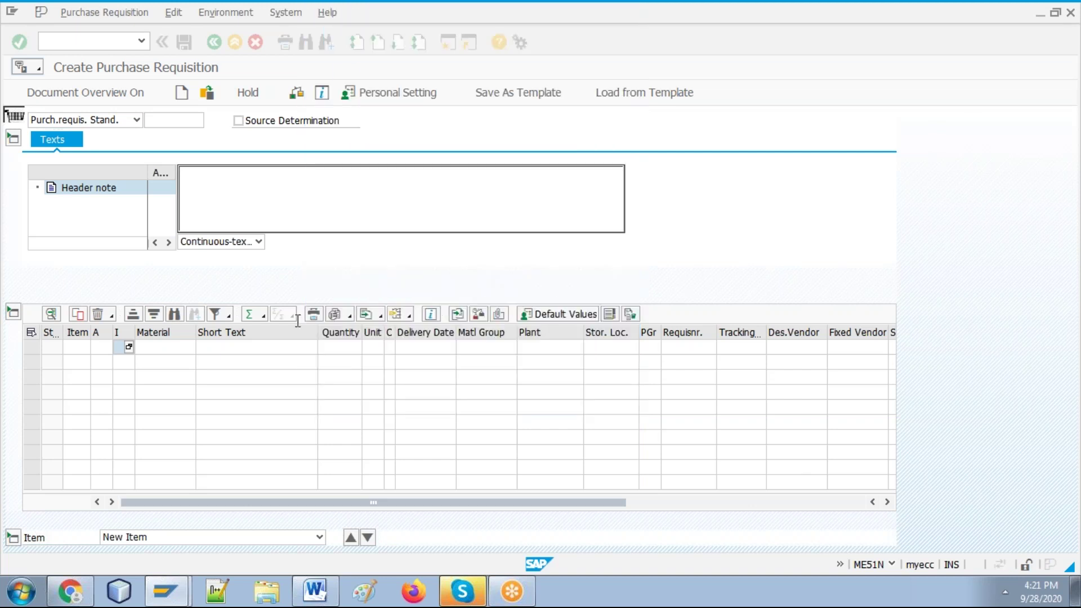
Step: Open the material search for the first item and bring the Word guide forward
{"action": "left_click", "coordinate": [183, 347]}
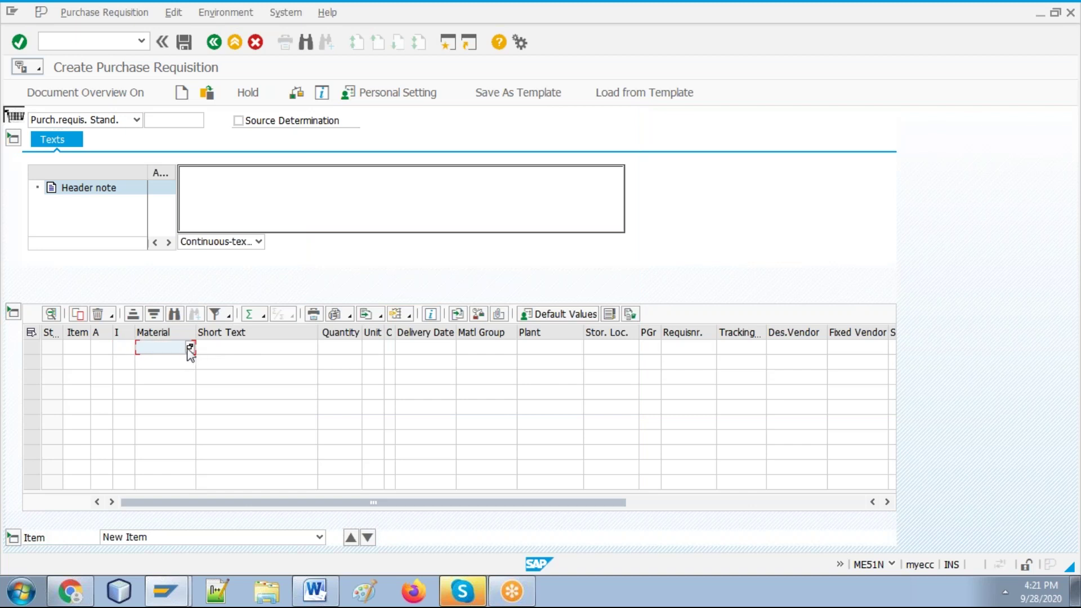
{"action": "left_click", "coordinate": [191, 347]}
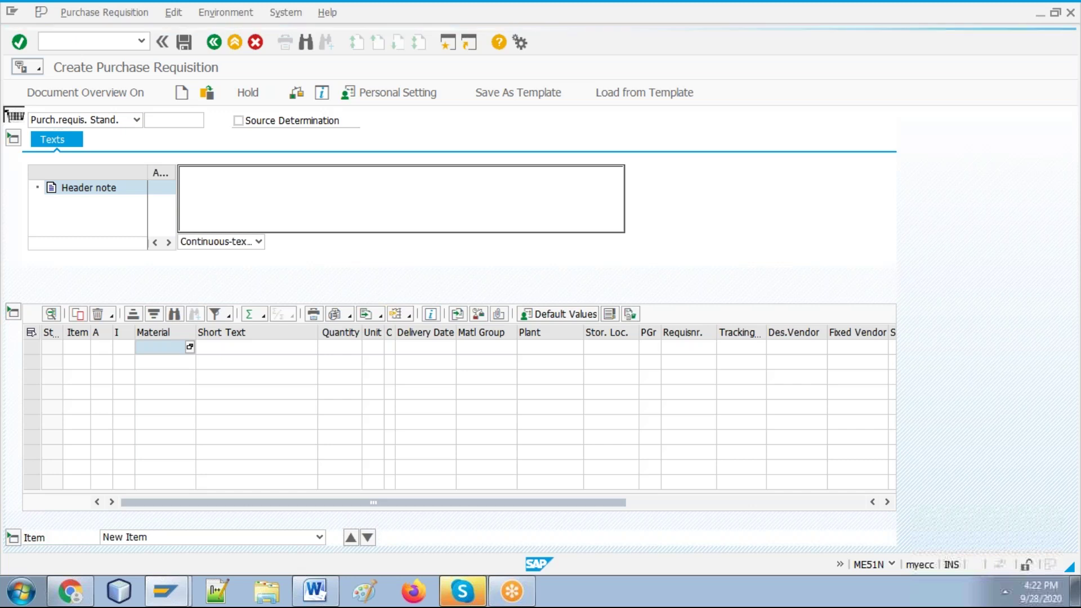
{"action": "left_click", "coordinate": [318, 595]}
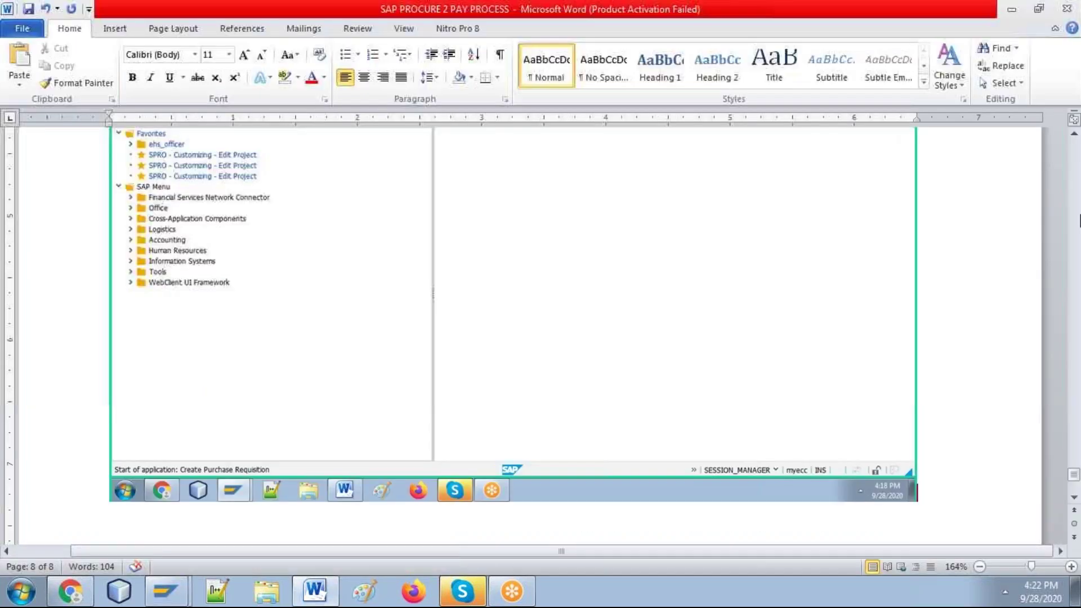
Step: Select material number 50065595 in the Word guide and return to SAP
{"action": "scroll", "coordinate": [1076, 219], "scroll_direction": "up", "scroll_amount": 15}
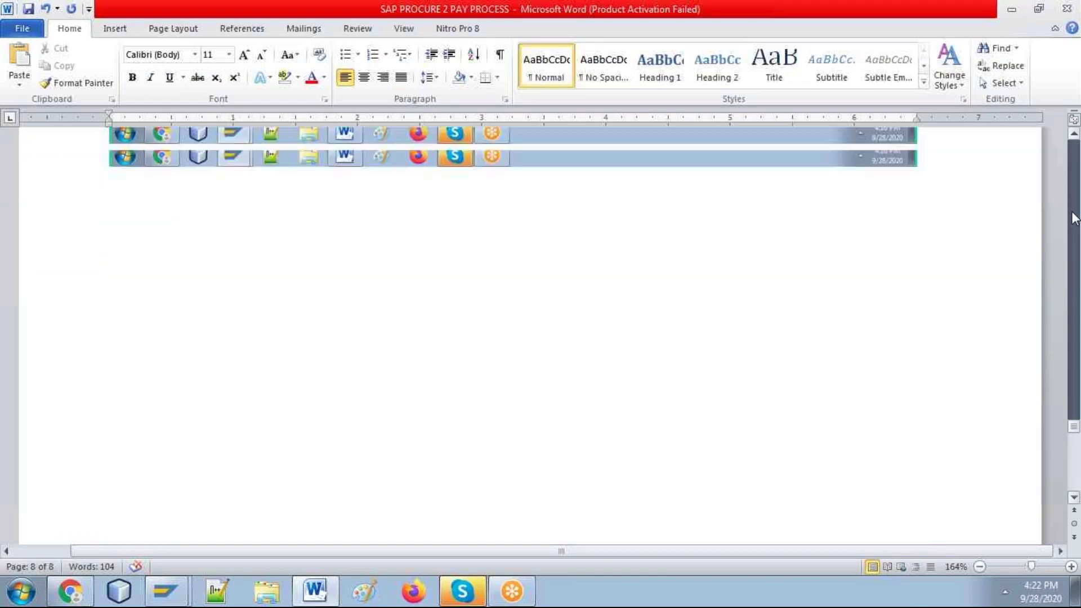
{"action": "scroll", "coordinate": [1076, 219], "scroll_direction": "up", "scroll_amount": 15}
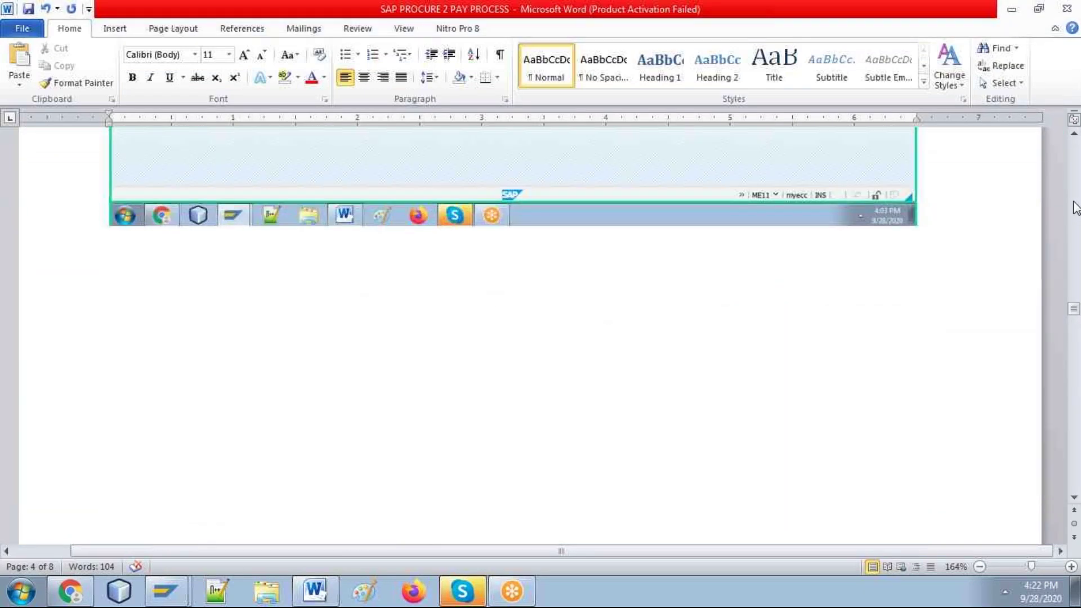
{"action": "scroll", "coordinate": [1076, 214], "scroll_direction": "up", "scroll_amount": 10}
{"action": "scroll", "coordinate": [1075, 208], "scroll_direction": "up", "scroll_amount": 10}
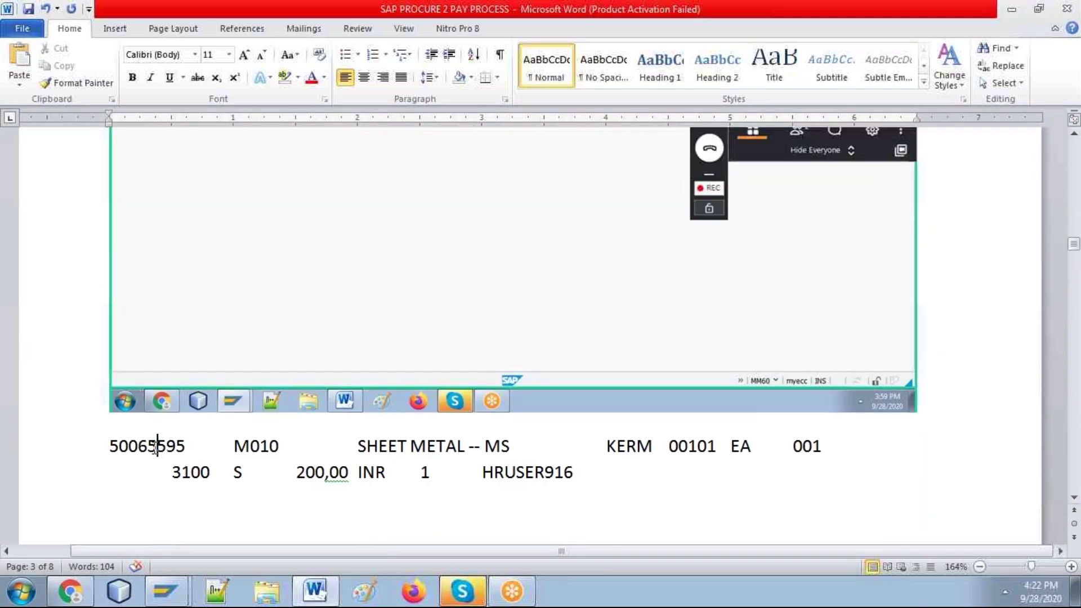
{"action": "double_click", "coordinate": [157, 446]}
{"action": "key", "text": "alt+Tab"}
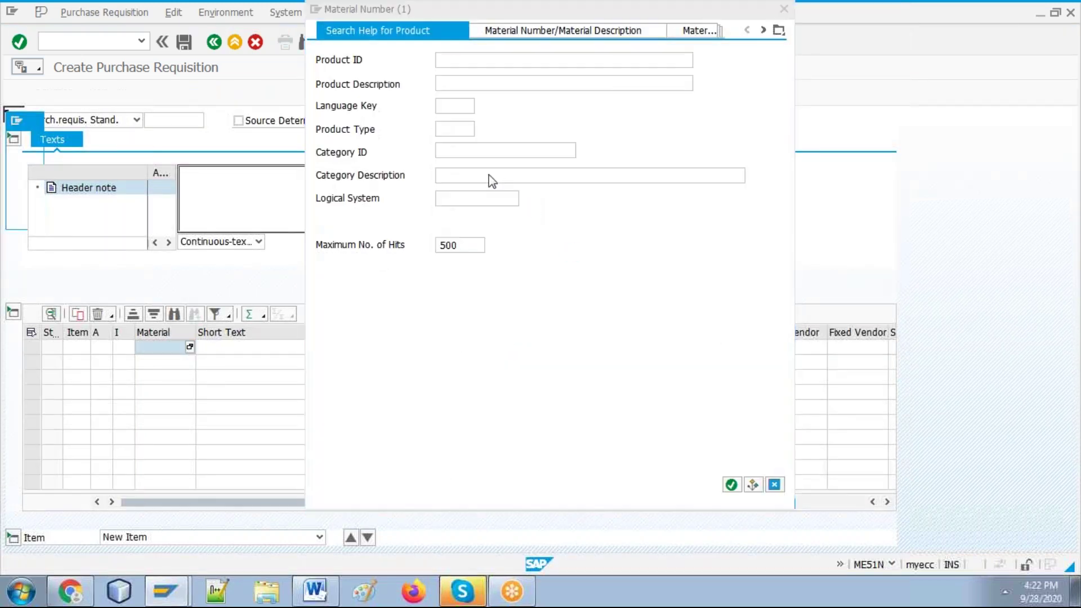
Step: Search material descriptions for *metal*, find 'ms', and take SHEET METAL -- MS (50065595)
{"action": "left_click", "coordinate": [526, 32]}
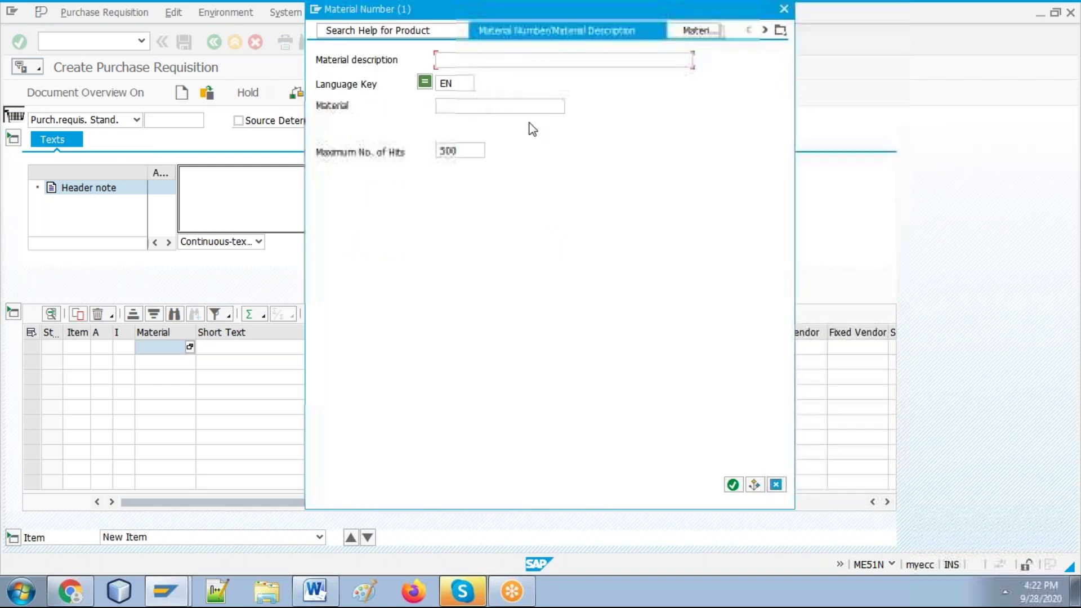
{"action": "type", "text": "*me"}
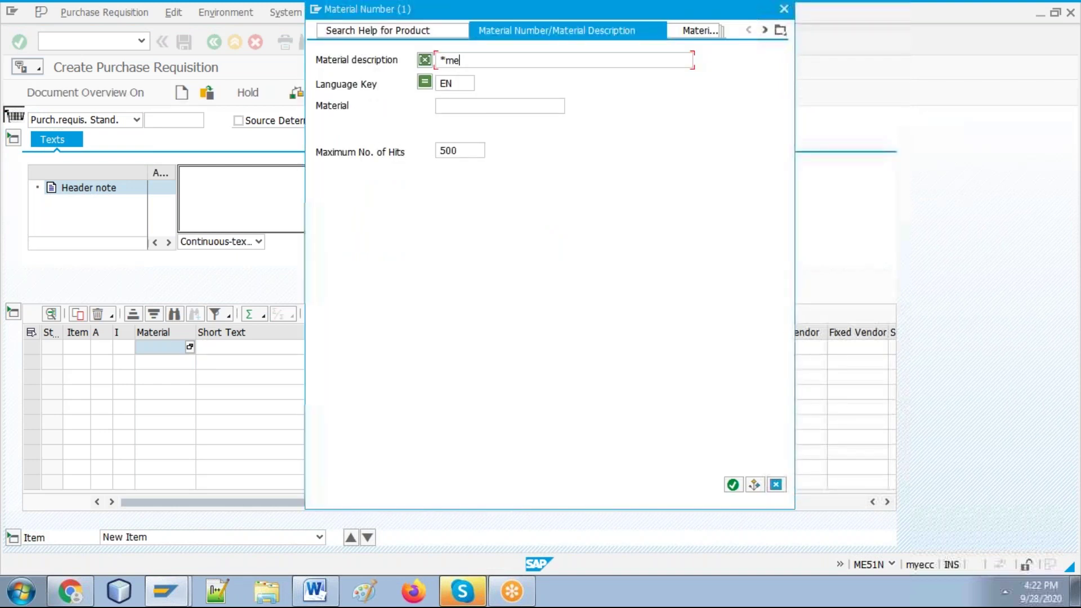
{"action": "type", "text": "tal*"}
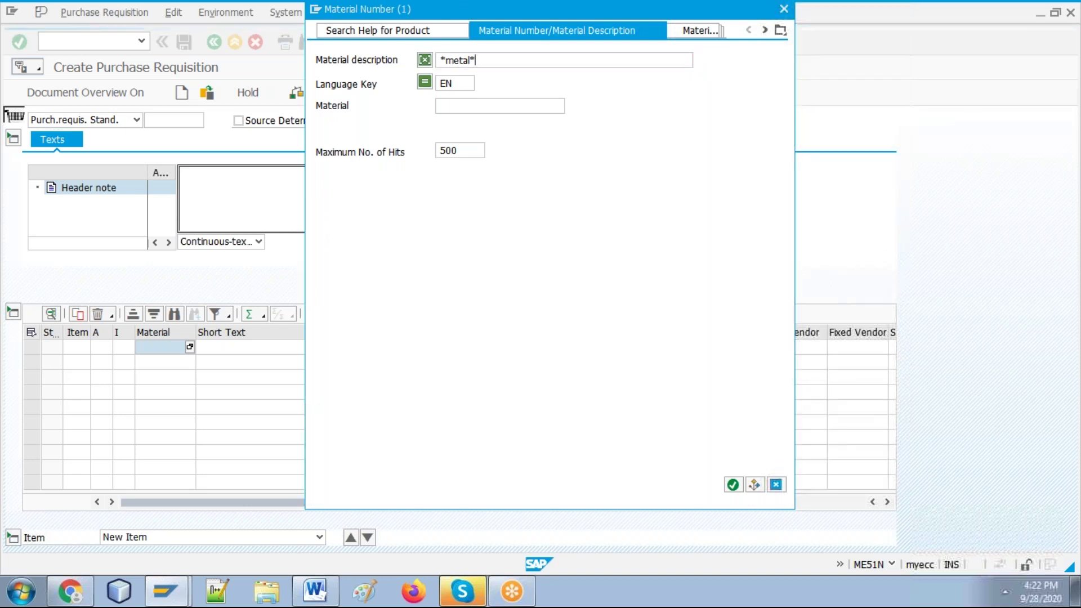
{"action": "key", "text": "Return"}
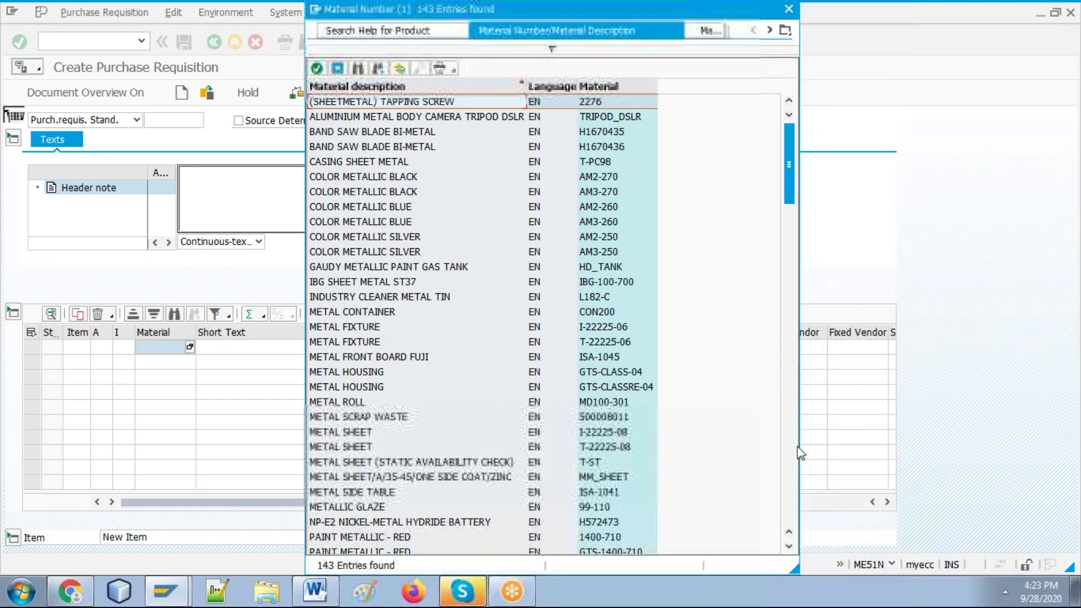
{"action": "left_click", "coordinate": [793, 462]}
{"action": "left_click", "coordinate": [793, 462]}
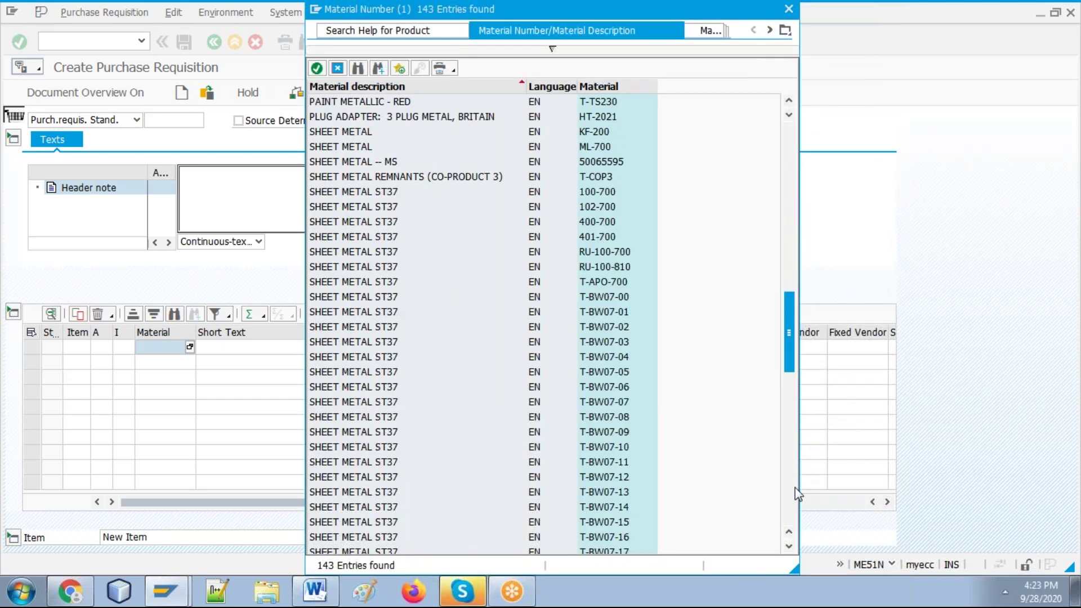
{"action": "left_click", "coordinate": [793, 488]}
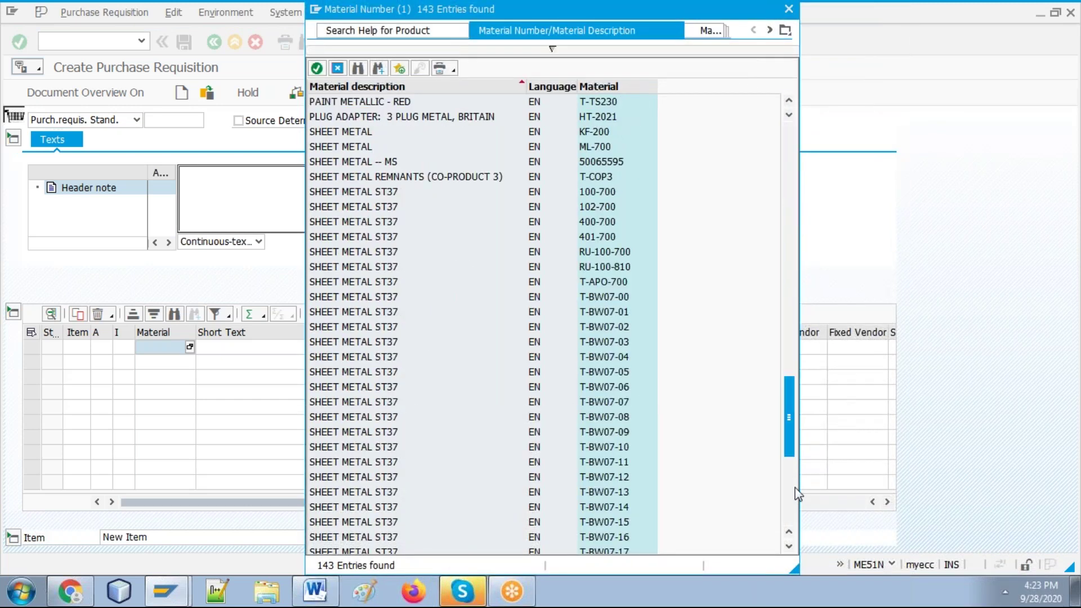
{"action": "left_click", "coordinate": [358, 69]}
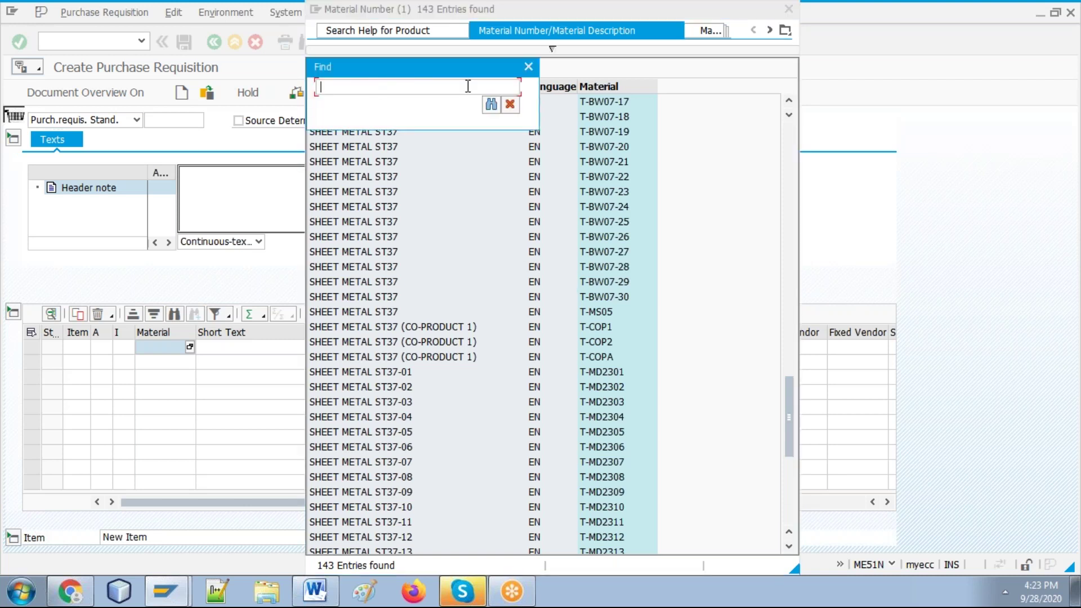
{"action": "type", "text": "ms"}
{"action": "key", "text": "Return"}
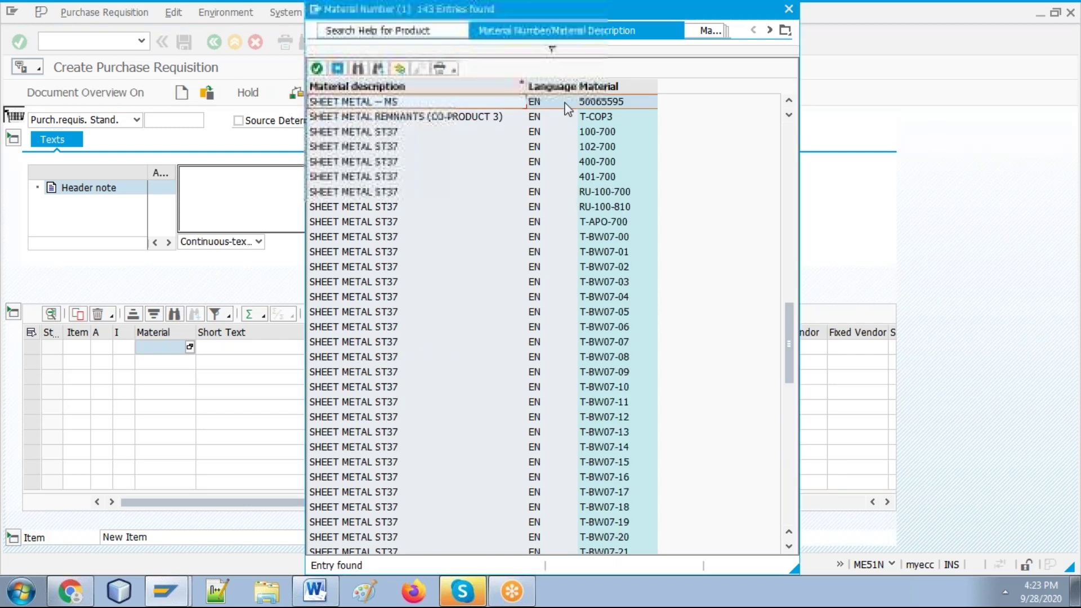
{"action": "double_click", "coordinate": [601, 103]}
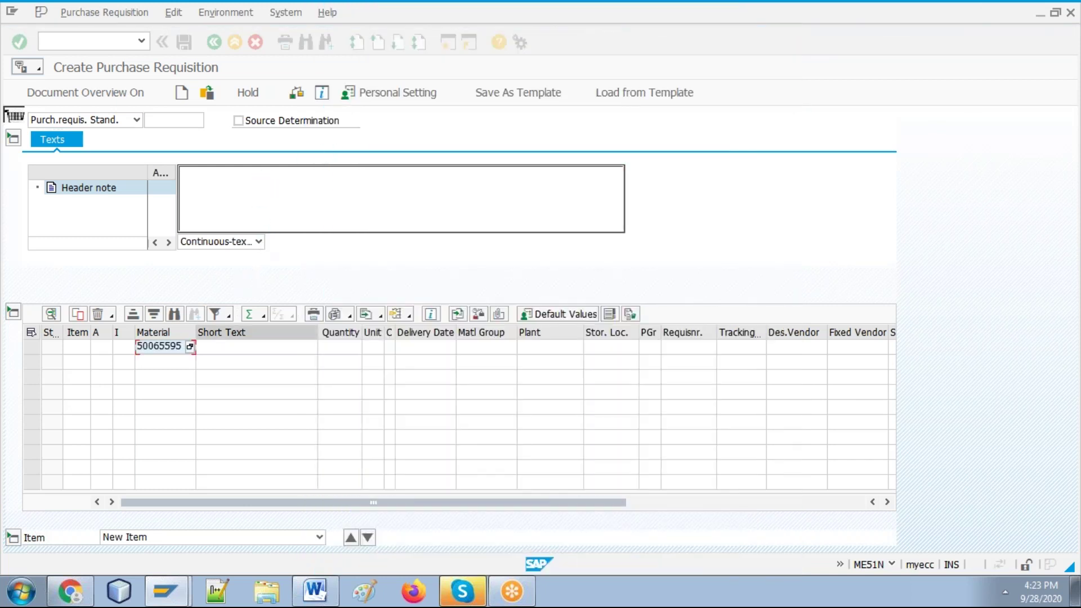
Step: Enter quantity 1000 for the SHEET METAL item
{"action": "left_click", "coordinate": [342, 350]}
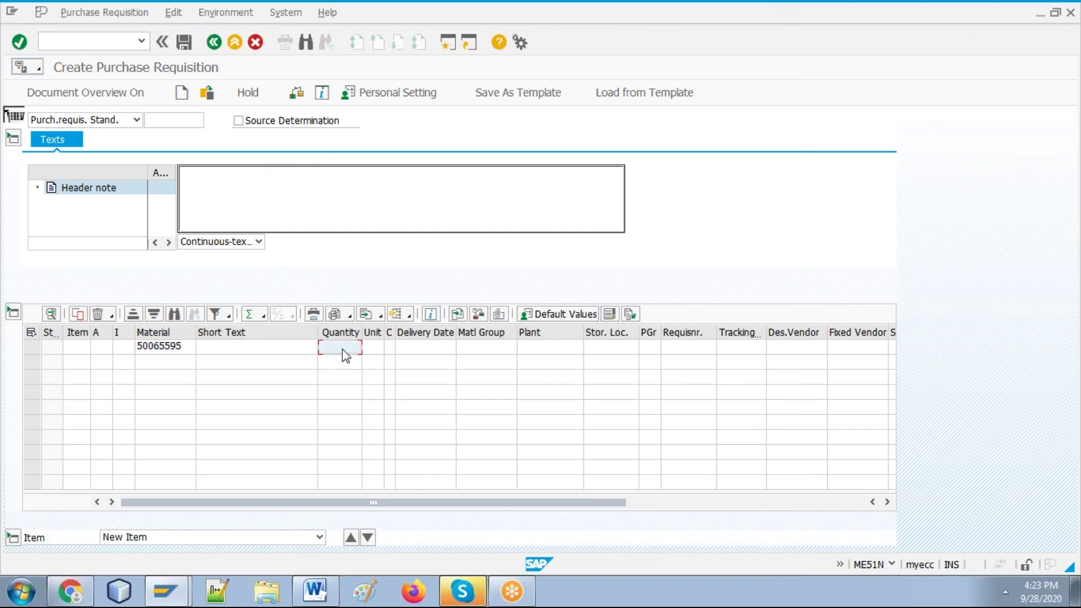
{"action": "type", "text": "1000"}
{"action": "key", "text": "Return"}
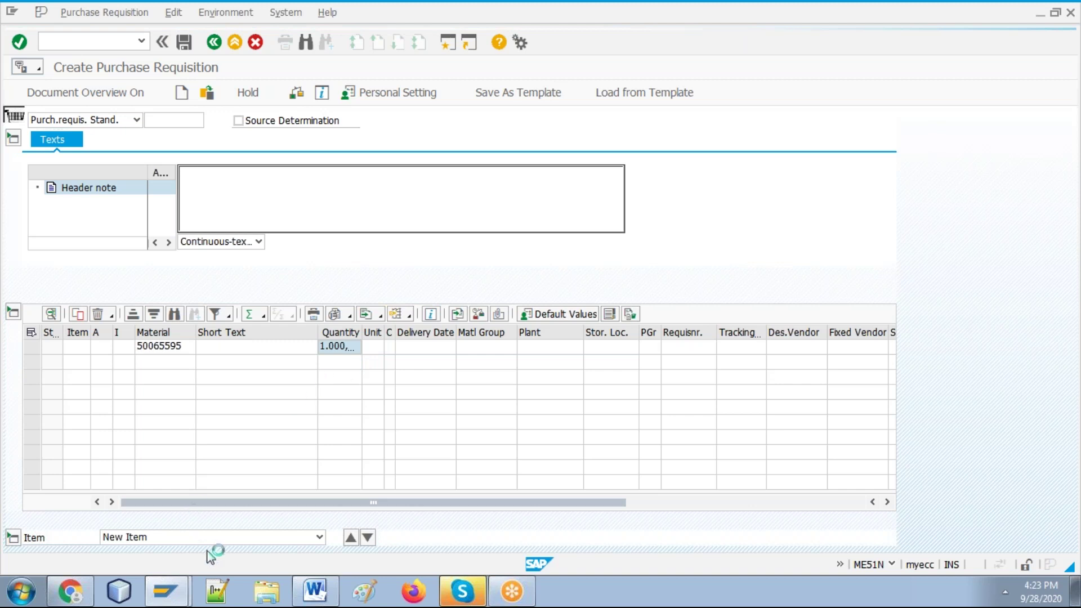
Step: Review the Word guide further down, then return to the SAP requisition
{"action": "left_click", "coordinate": [315, 591]}
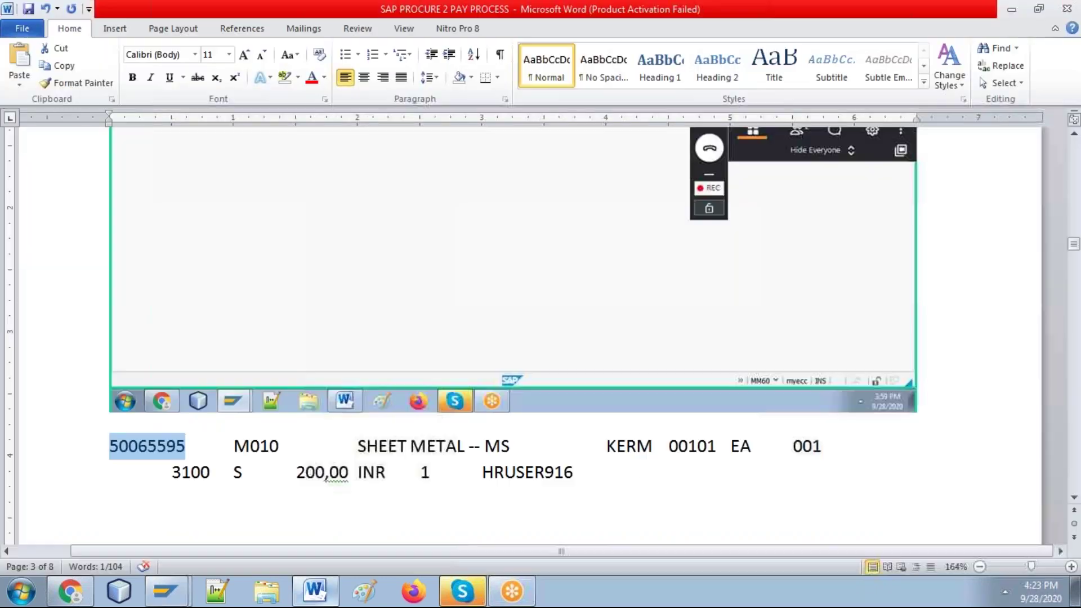
{"action": "left_click", "coordinate": [895, 494]}
{"action": "key", "text": "ctrl+v"}
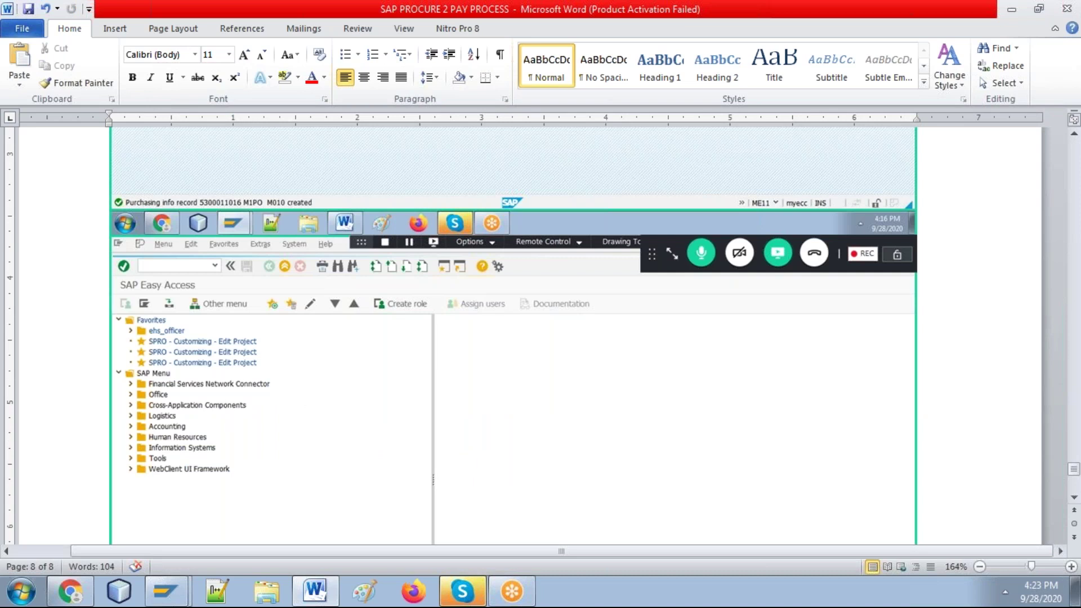
{"action": "scroll", "coordinate": [512, 338], "scroll_direction": "down", "scroll_amount": 8}
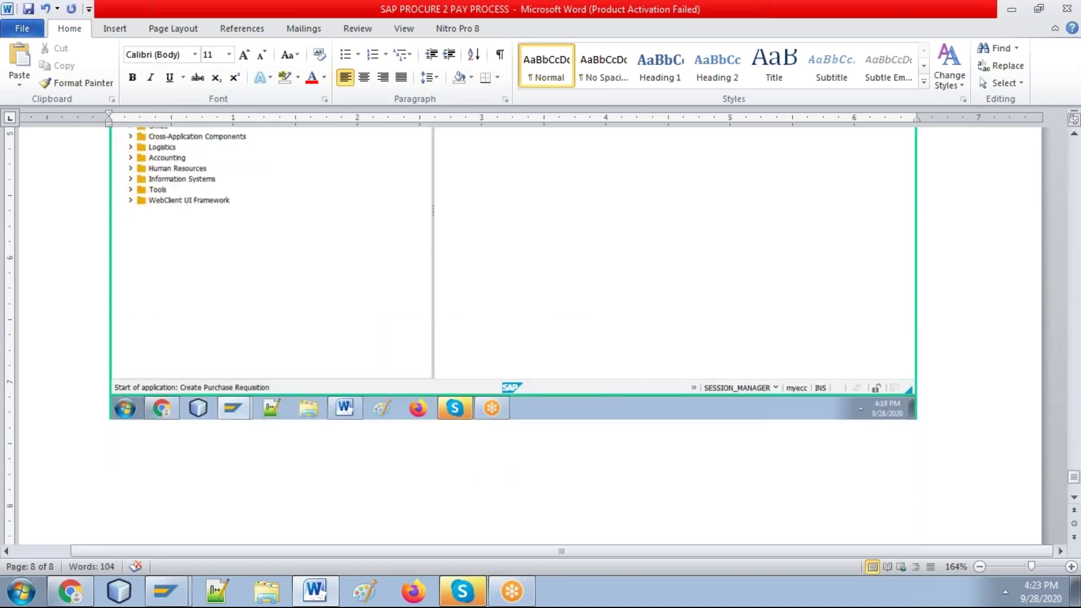
{"action": "key", "text": "ctrl+v"}
{"action": "key", "text": "alt+Tab"}
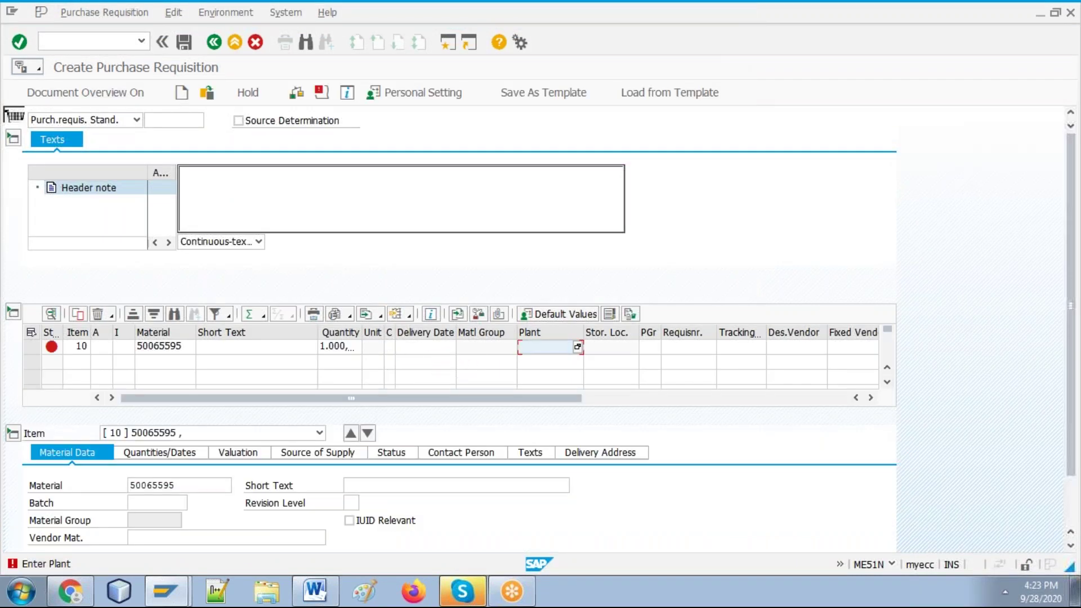
Step: Enter plant m010 and validate item 10 so SHEET METAL -- MS, EA and 28.09.2020 fill in
{"action": "type", "text": "n"}
{"action": "type", "text": "010"}
{"action": "key", "text": "Tab"}
{"action": "type", "text": "000"}
{"action": "left_click", "coordinate": [617, 347]}
{"action": "key", "text": "Tab"}
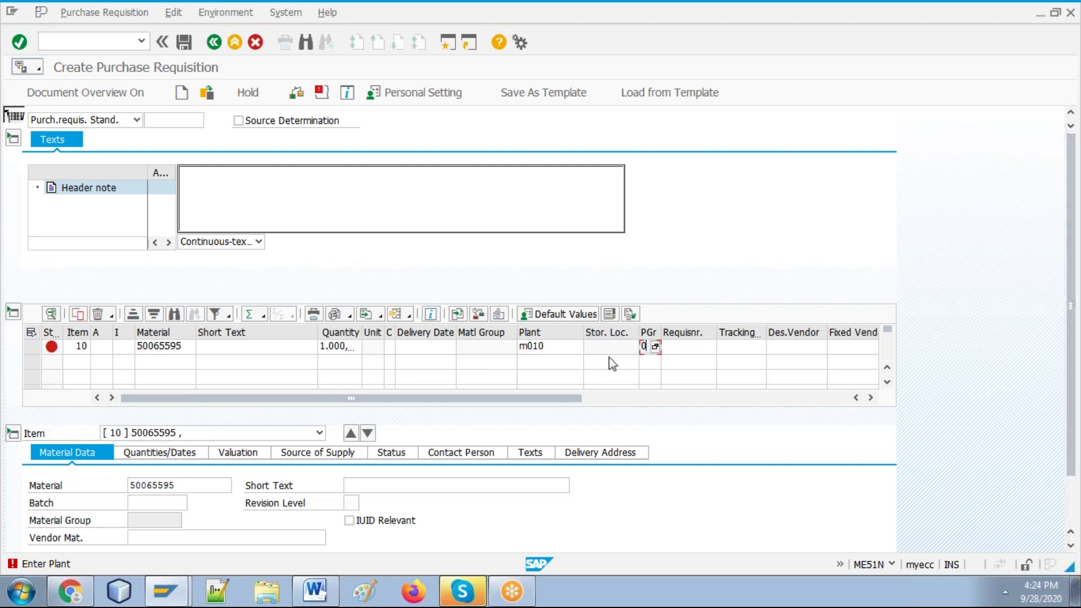
{"action": "key", "text": "BackSpace"}
{"action": "left_click", "coordinate": [608, 346]}
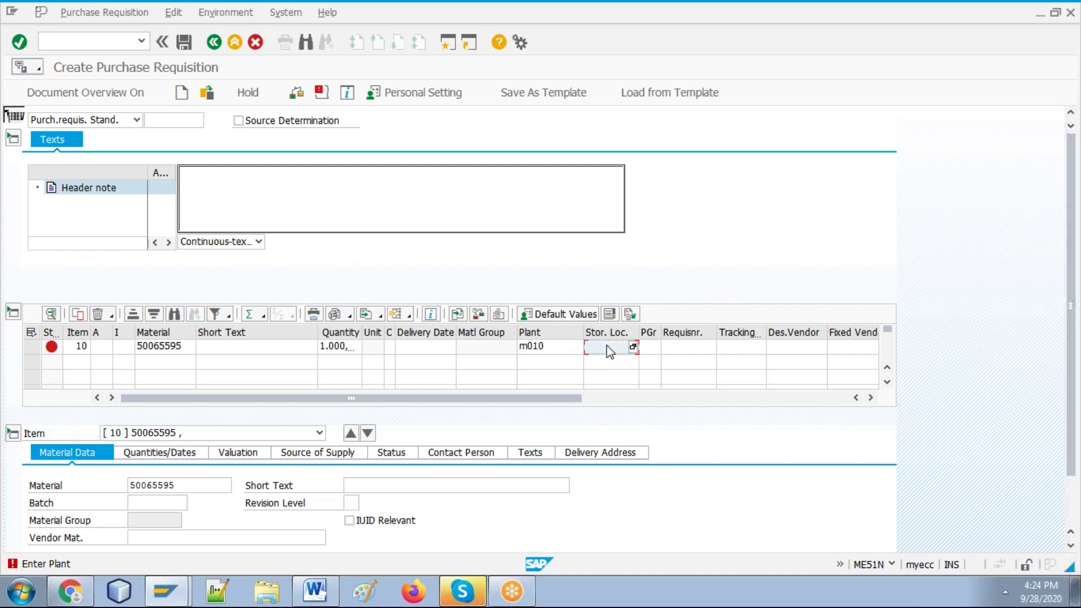
{"action": "key", "text": "Return"}
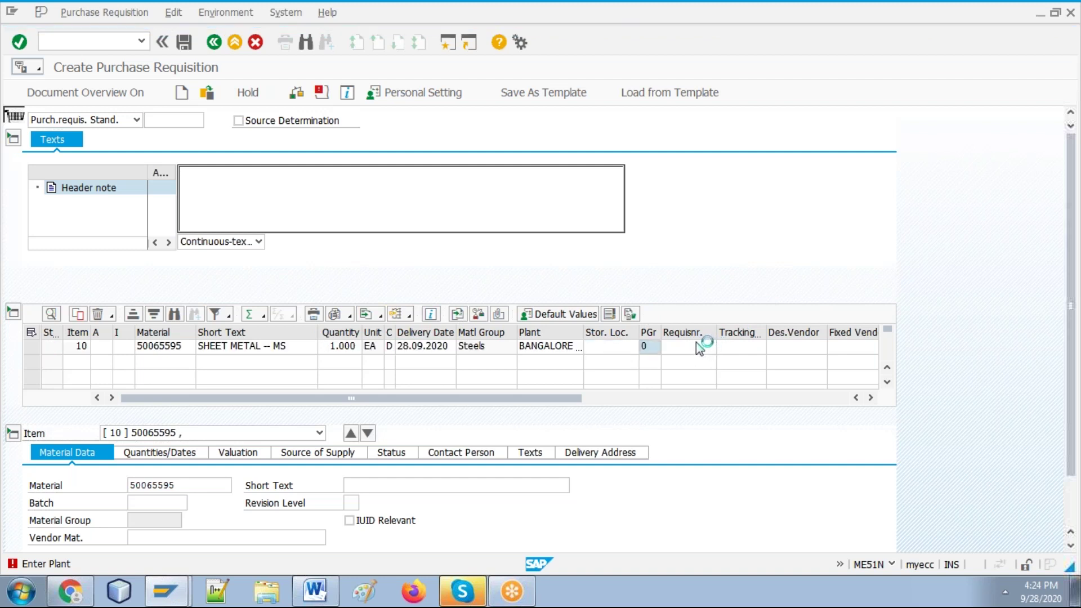
Step: Set purchasing group 001 and purchasing organization MM01 on item 10
{"action": "type", "text": "0"}
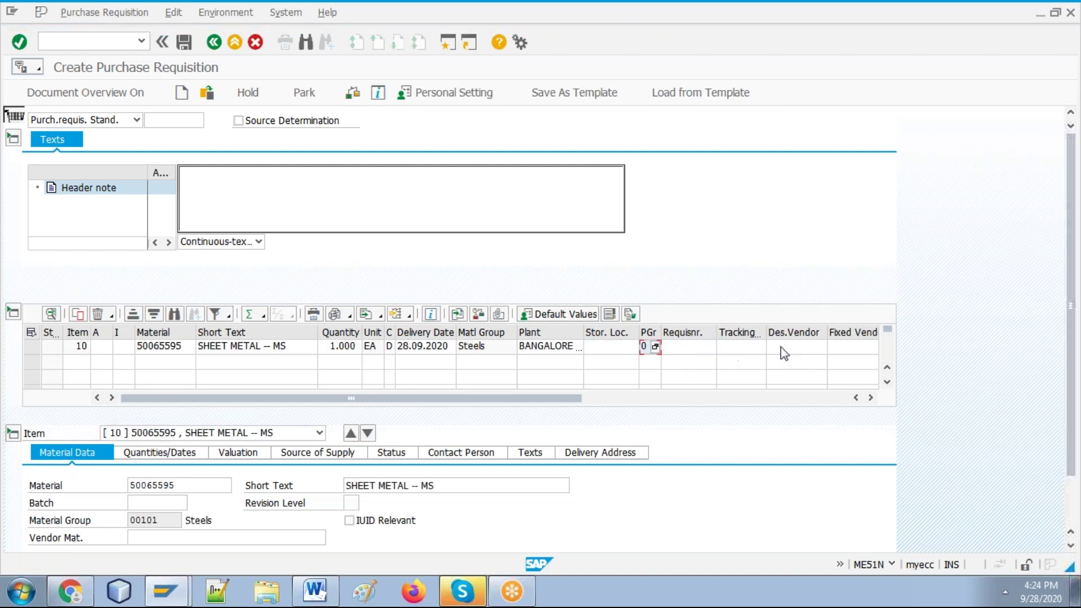
{"action": "left_click", "coordinate": [772, 398]}
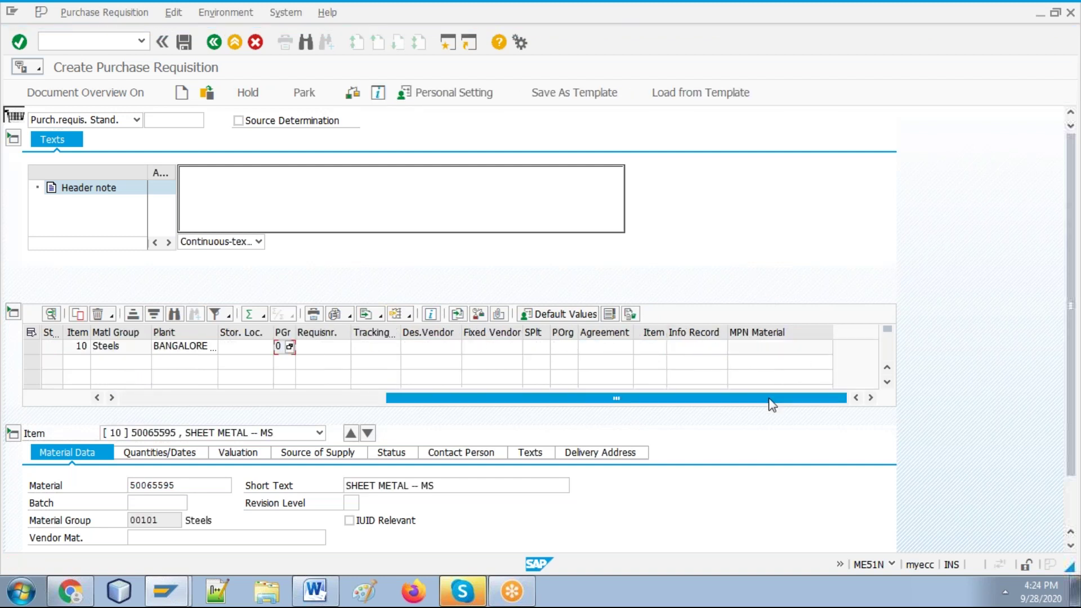
{"action": "type", "text": "01"}
{"action": "left_click", "coordinate": [700, 347]}
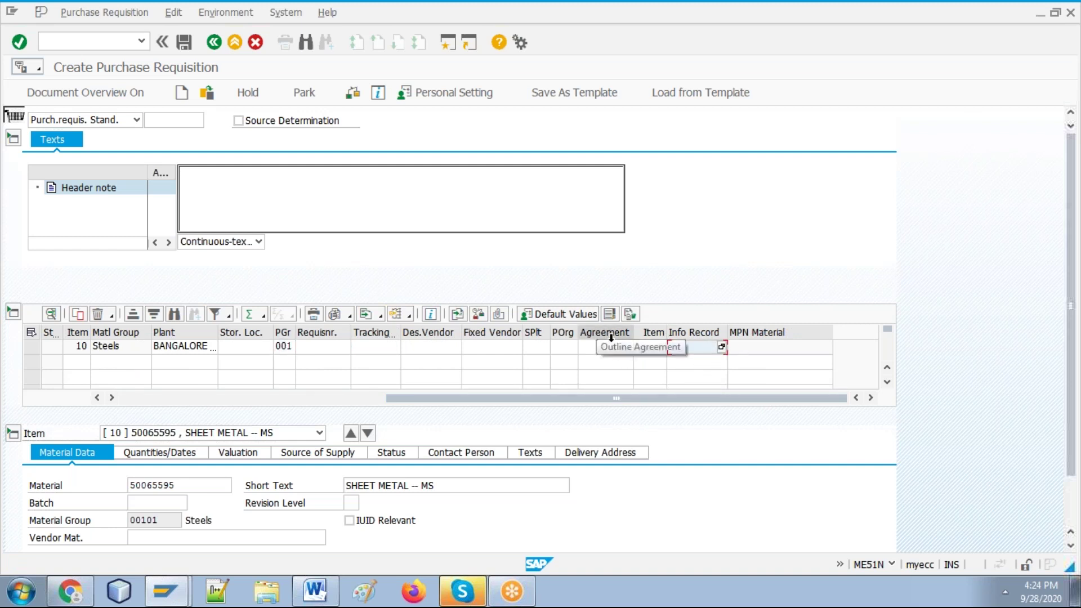
{"action": "left_click", "coordinate": [568, 347]}
{"action": "type", "text": "MM01"}
{"action": "key", "text": "Return"}
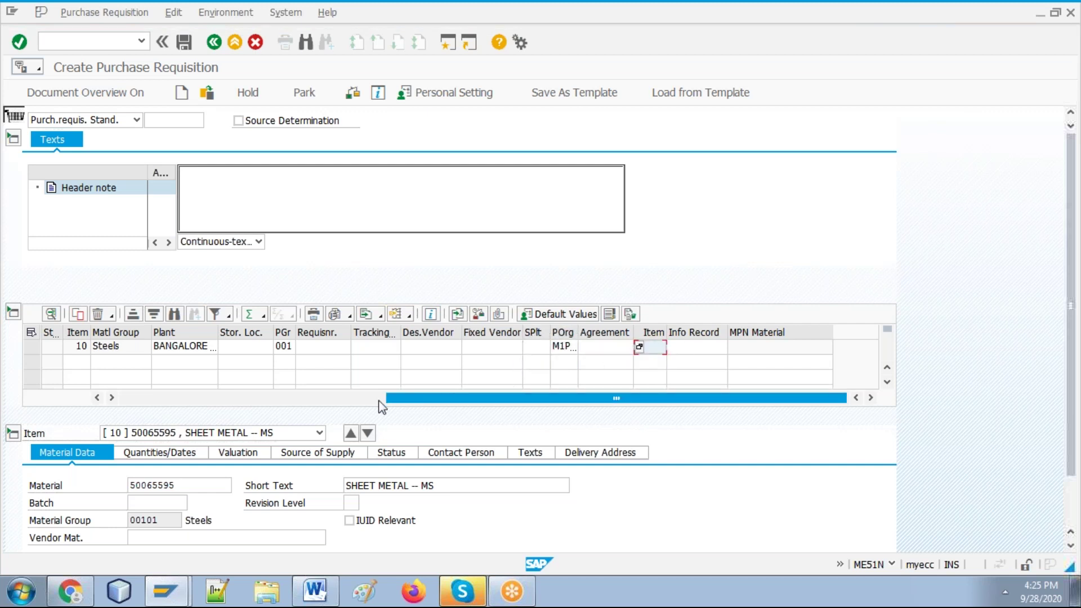
Step: Enter storage location 0001 for item 10
{"action": "left_click", "coordinate": [315, 591]}
{"action": "key", "text": "alt+Tab"}
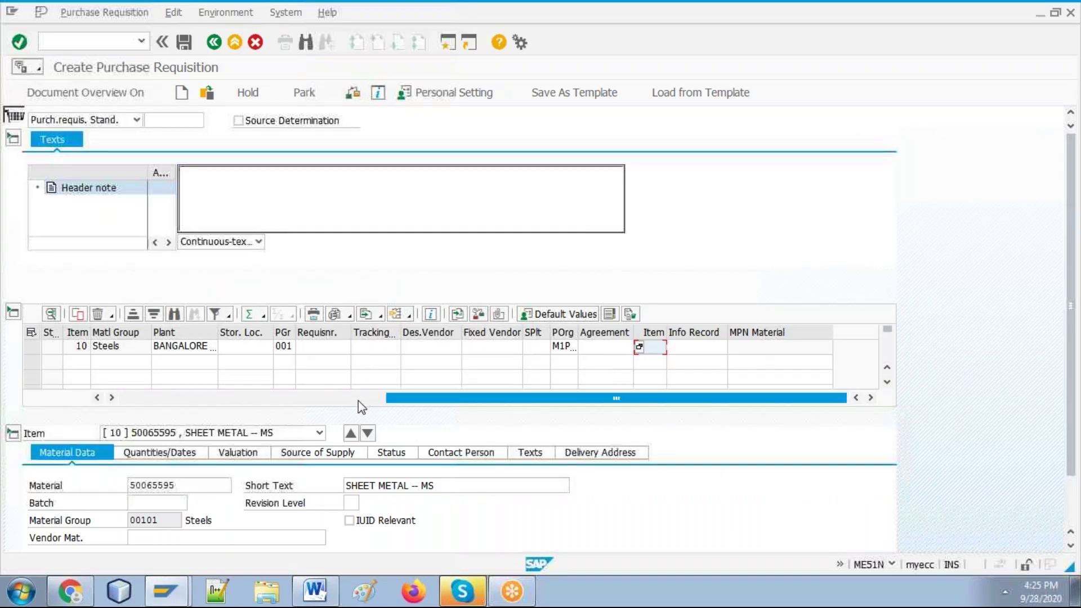
{"action": "left_click", "coordinate": [358, 400]}
{"action": "left_click", "coordinate": [626, 351]}
{"action": "type", "text": "0001"}
{"action": "key", "text": "Return"}
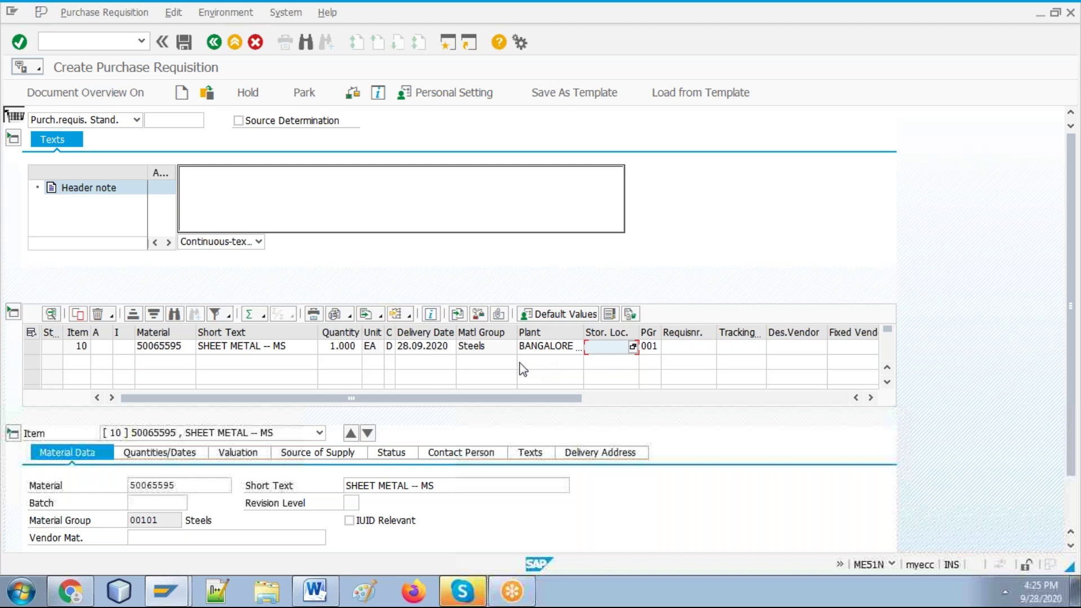
{"action": "left_click", "coordinate": [609, 350]}
{"action": "type", "text": "0001"}
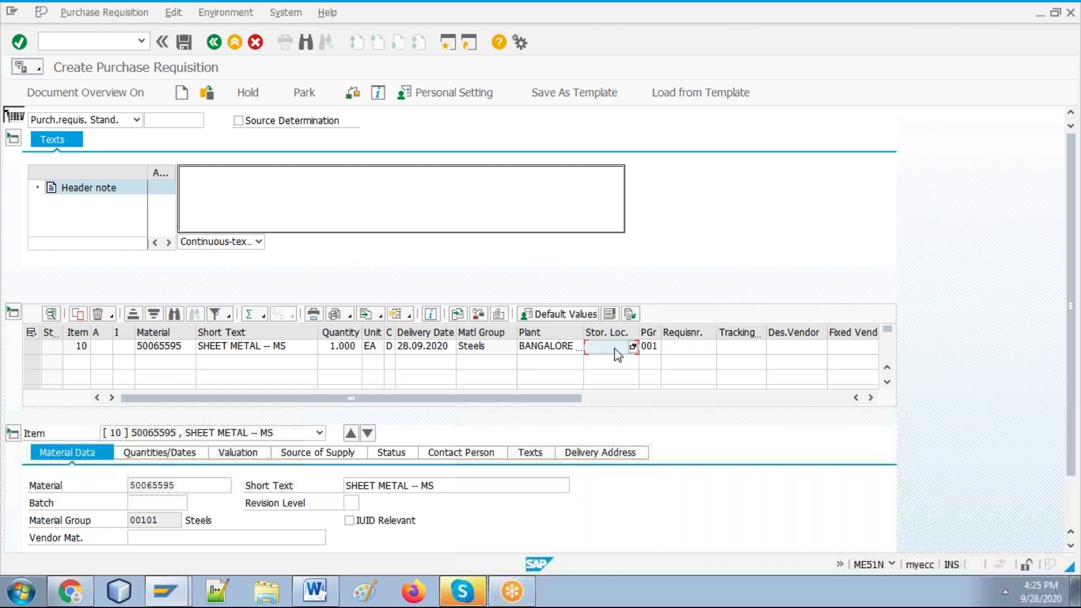
Step: Pick storage location 001 from the Stor. Loc. search list for the SHEET METAL item
{"action": "left_click", "coordinate": [633, 347]}
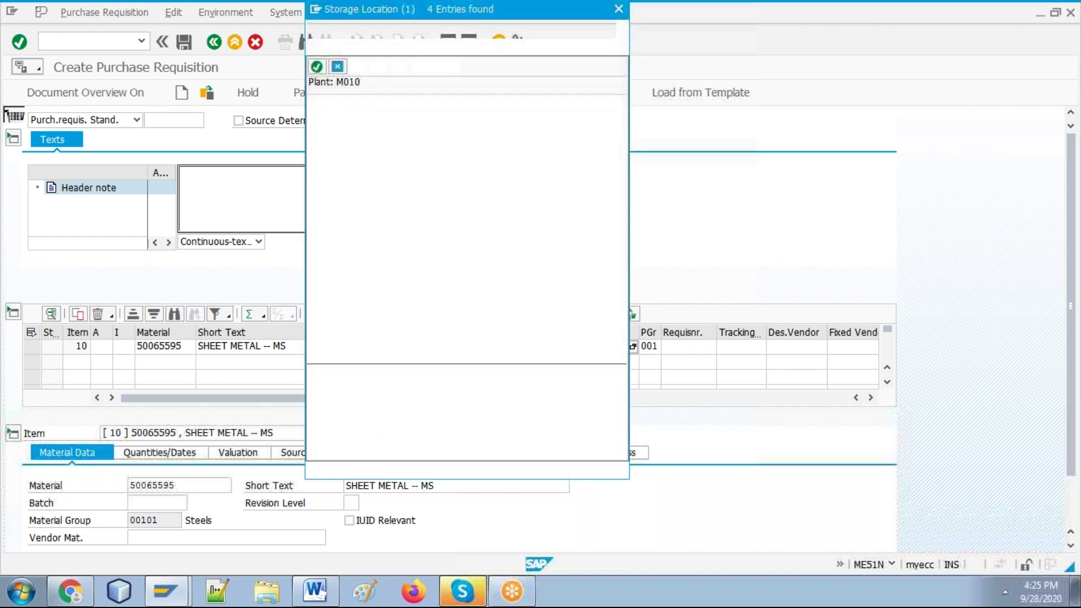
{"action": "double_click", "coordinate": [400, 119]}
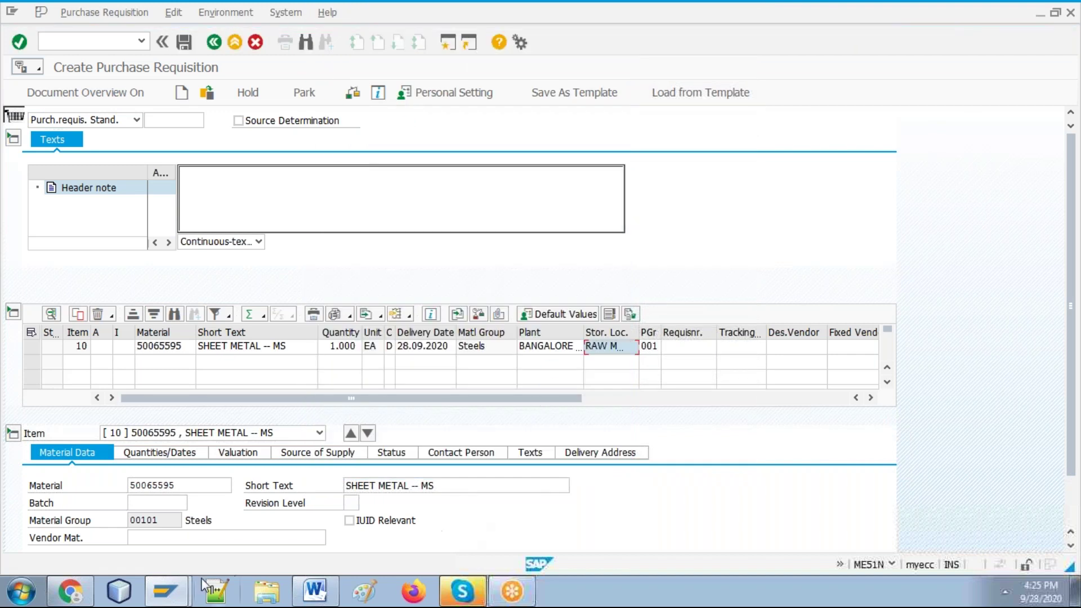
{"action": "left_click", "coordinate": [314, 590]}
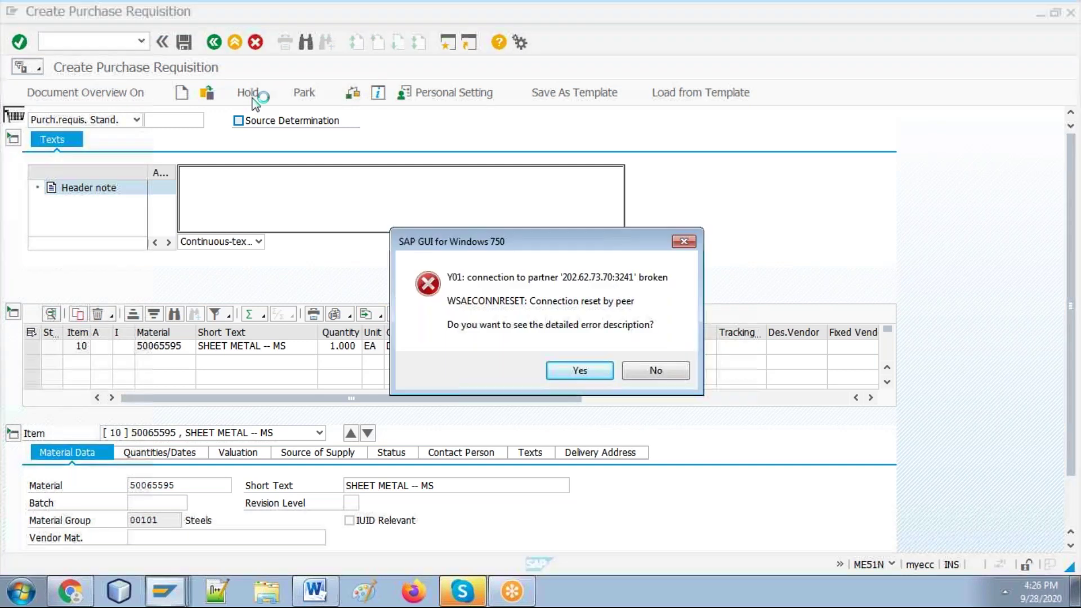
Step: Dismiss the connection-reset-by-peer error message
{"action": "left_click", "coordinate": [583, 369]}
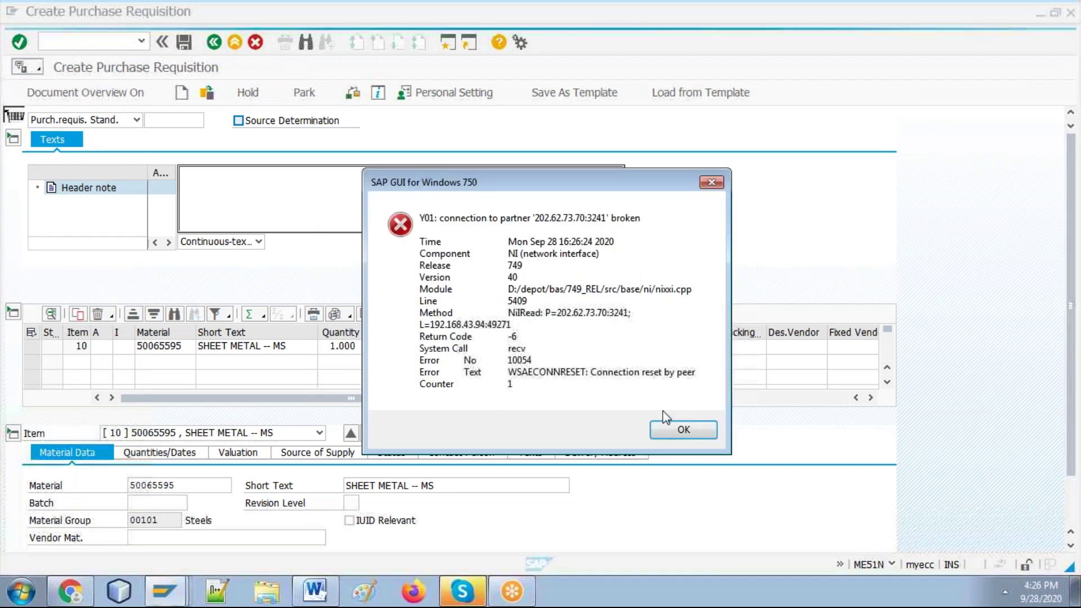
{"action": "left_click", "coordinate": [683, 429]}
{"action": "key", "text": "alt+Tab"}
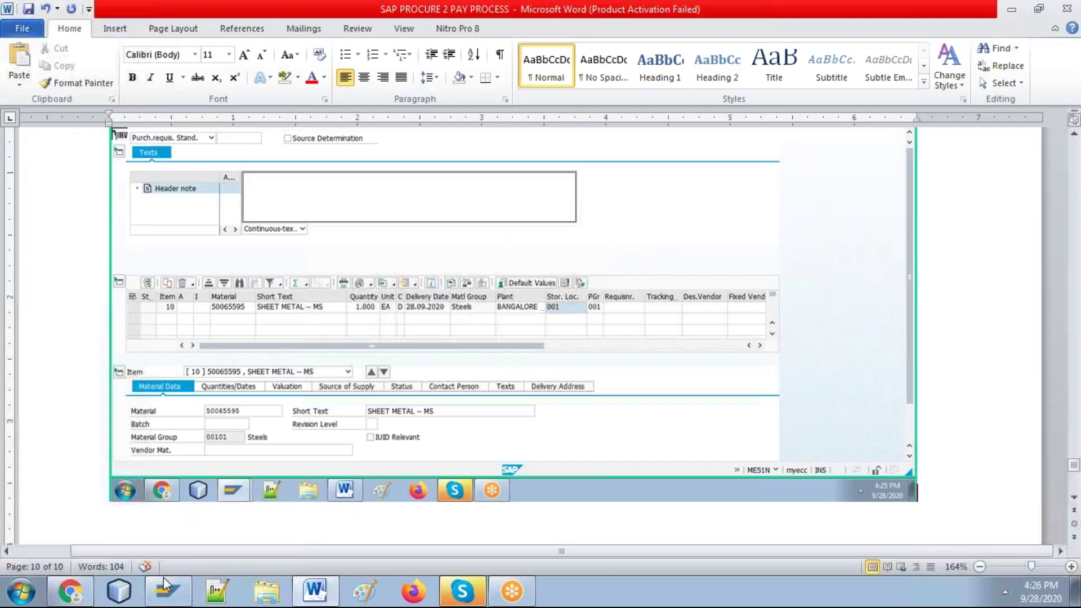
Step: Log back on to ecc2 with the user name and password, ending the other logon session
{"action": "left_click", "coordinate": [167, 590]}
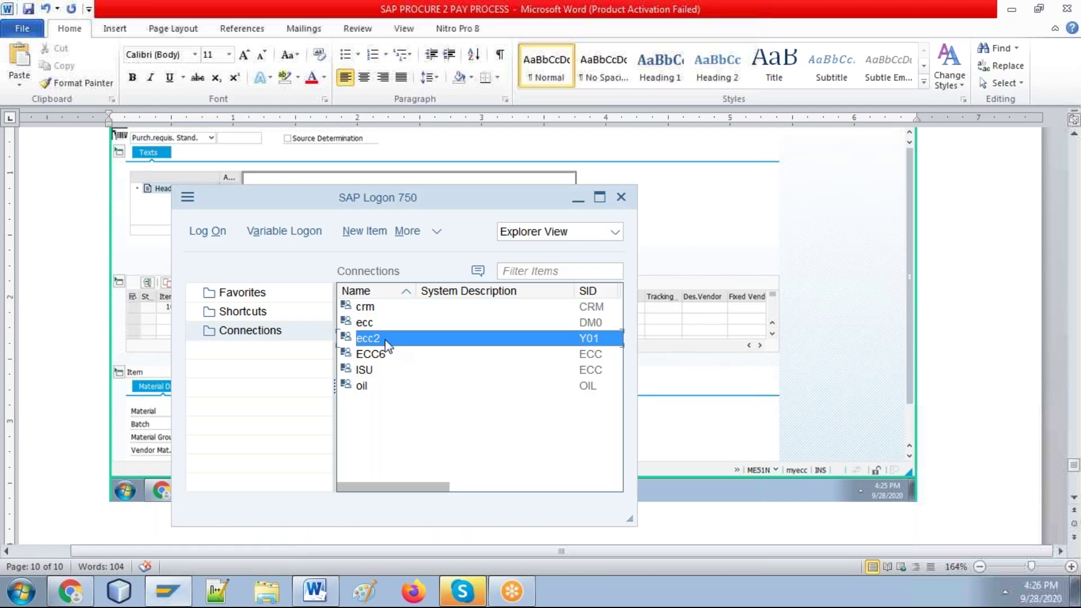
{"action": "double_click", "coordinate": [387, 345]}
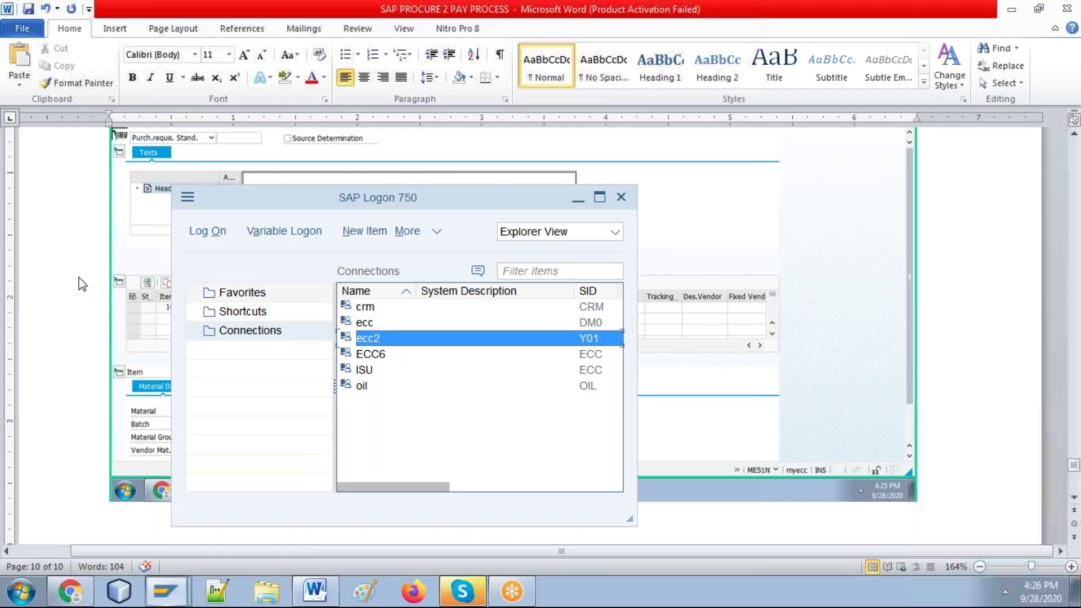
{"action": "key", "text": "Down"}
{"action": "key", "text": "Tab"}
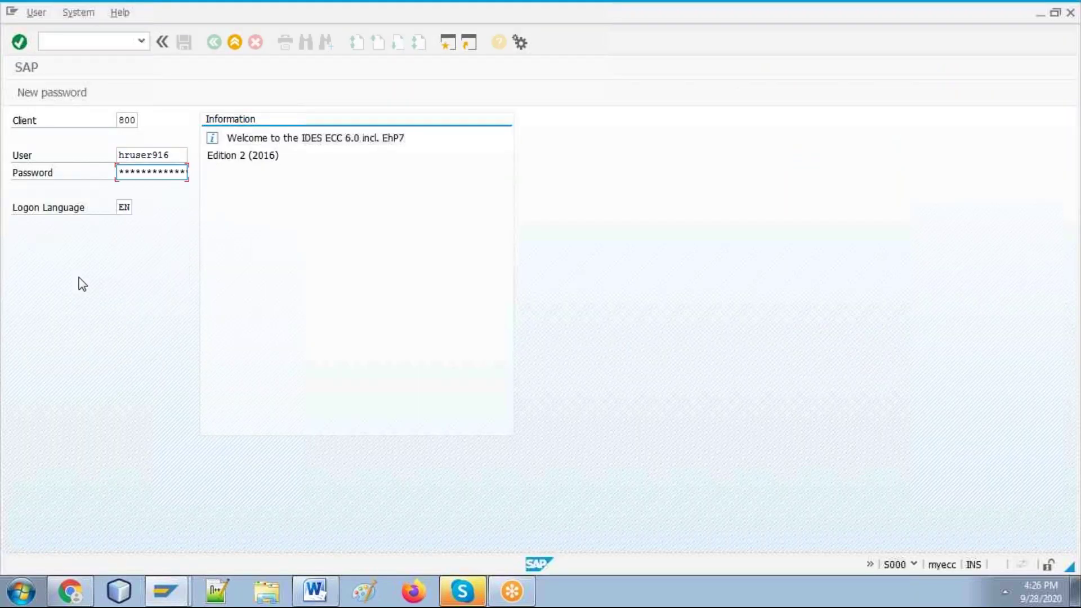
{"action": "type", "text": "*****"}
{"action": "key", "text": "Return"}
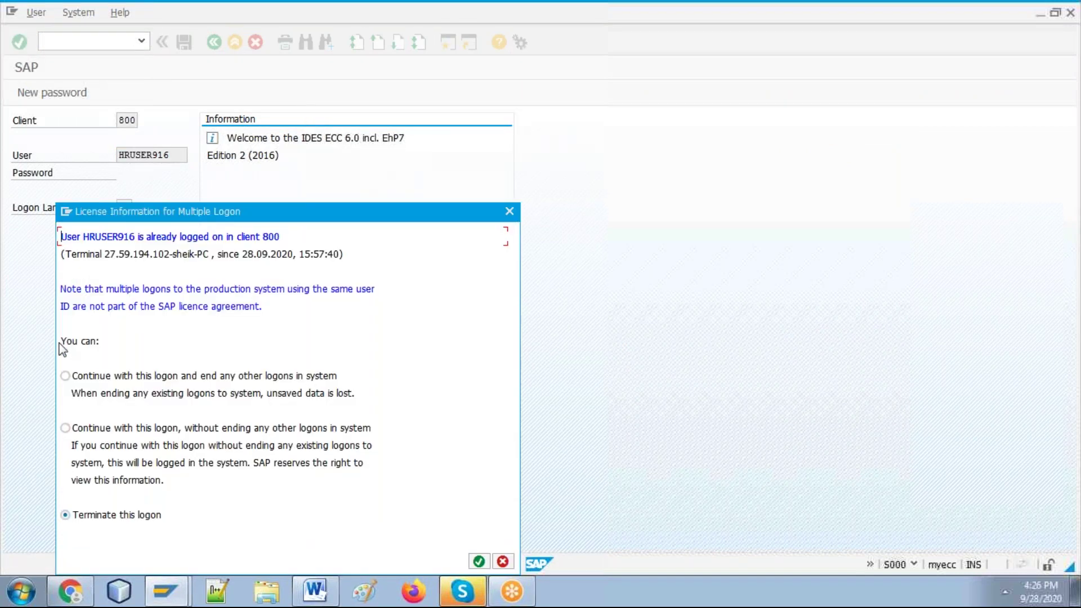
{"action": "left_click", "coordinate": [71, 375]}
{"action": "key", "text": "Return"}
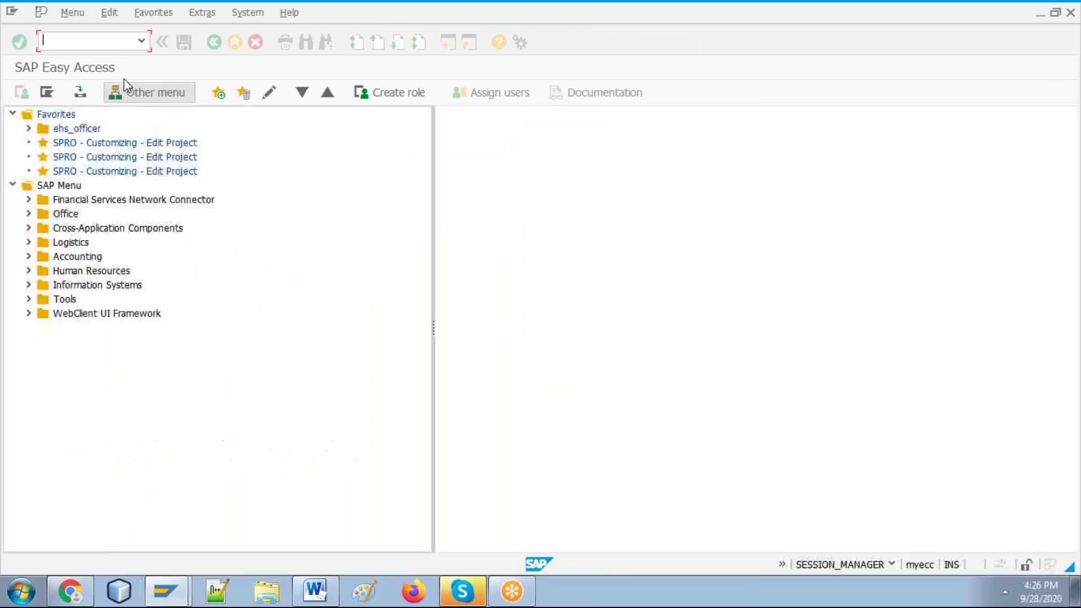
Step: Start transaction ME51N and expand the item overview to the first Material cell
{"action": "type", "text": "me21"}
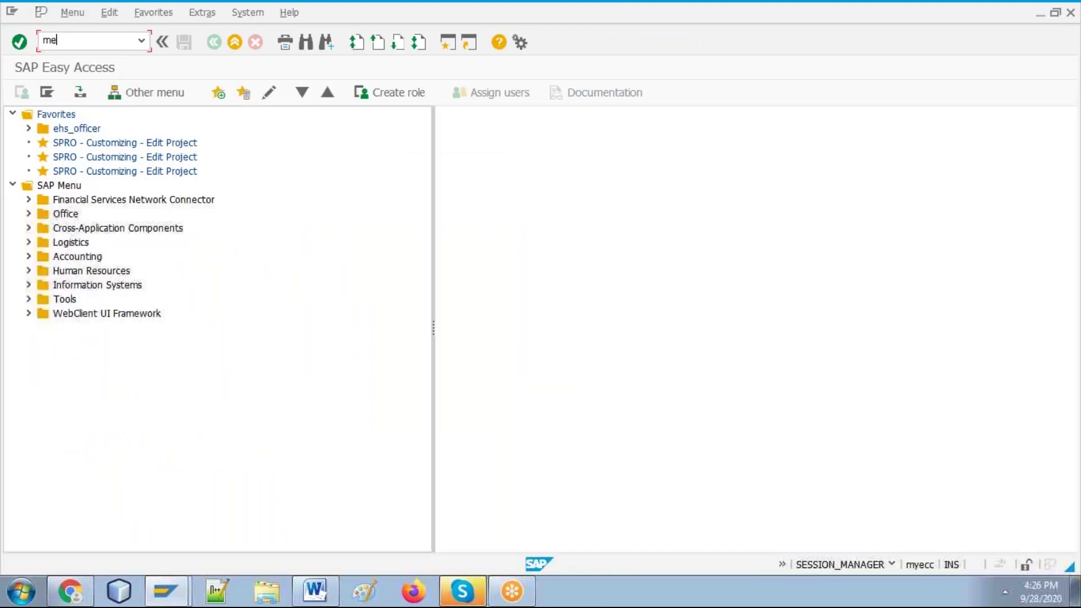
{"action": "key", "text": "BackSpace"}
{"action": "key", "text": "BackSpace"}
{"action": "type", "text": "51"}
{"action": "key", "text": "Return"}
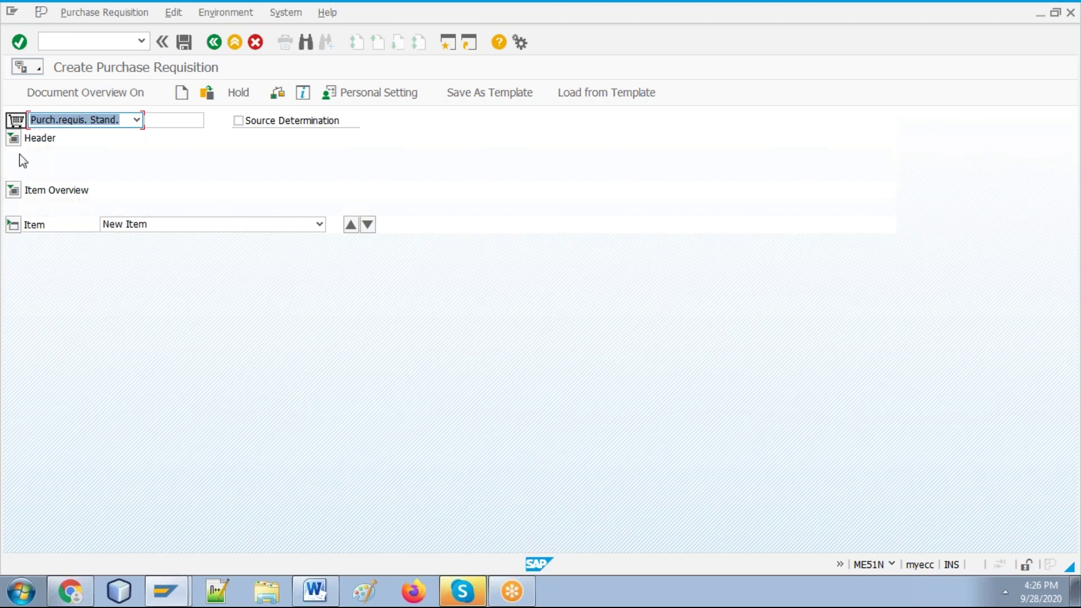
{"action": "left_click", "coordinate": [15, 193]}
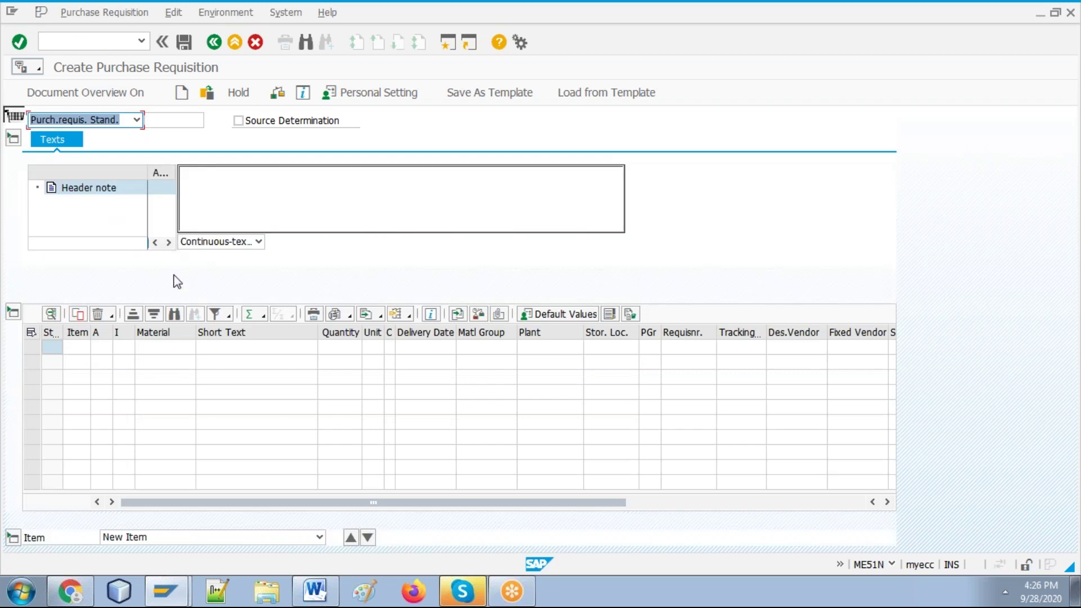
{"action": "left_click", "coordinate": [169, 348]}
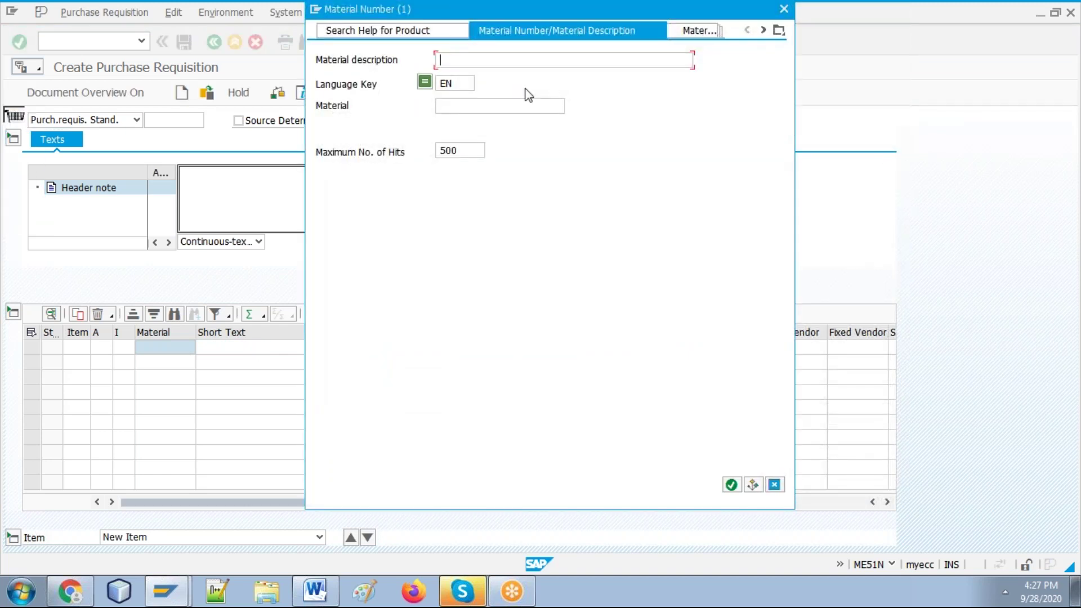
Step: Search materials by description '*meta' and pick SHEET METAL -- MS (50065595)
{"action": "type", "text": "*metal*"}
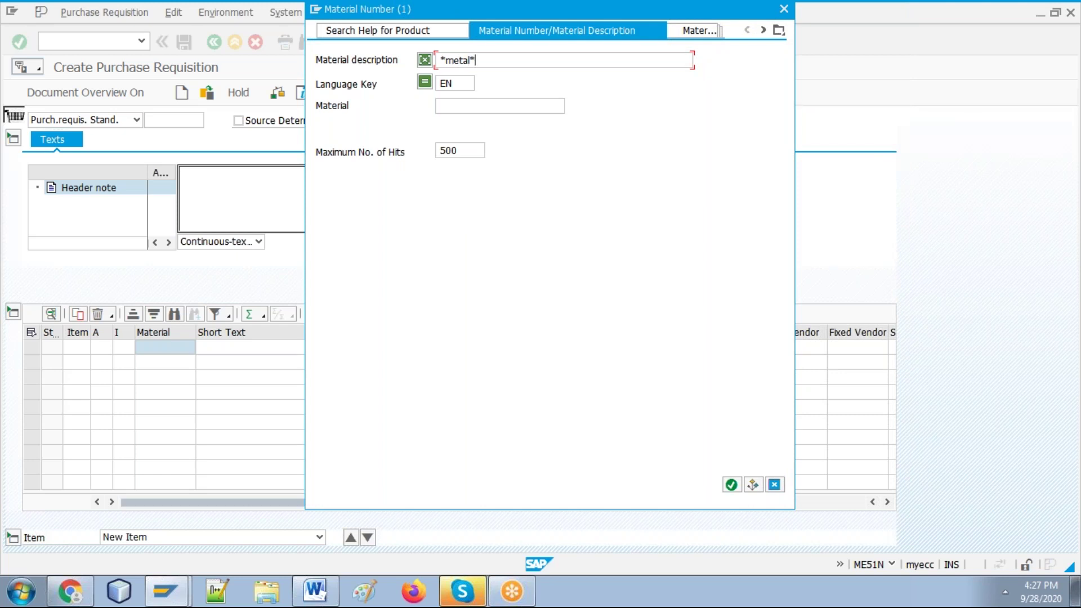
{"action": "key", "text": "Return"}
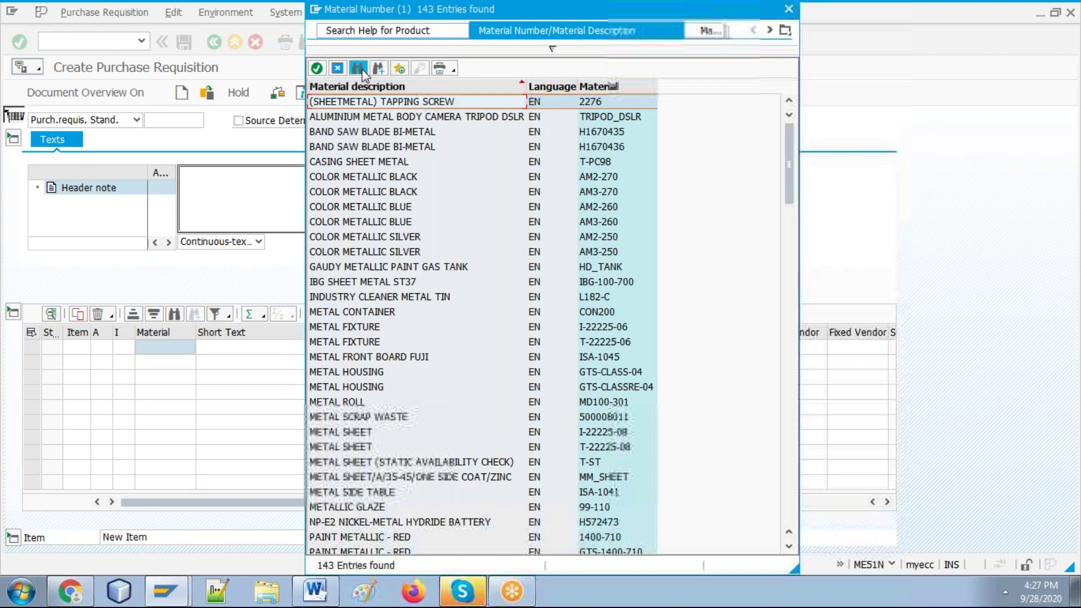
{"action": "left_click", "coordinate": [359, 69]}
{"action": "type", "text": "ms"}
{"action": "key", "text": "Return"}
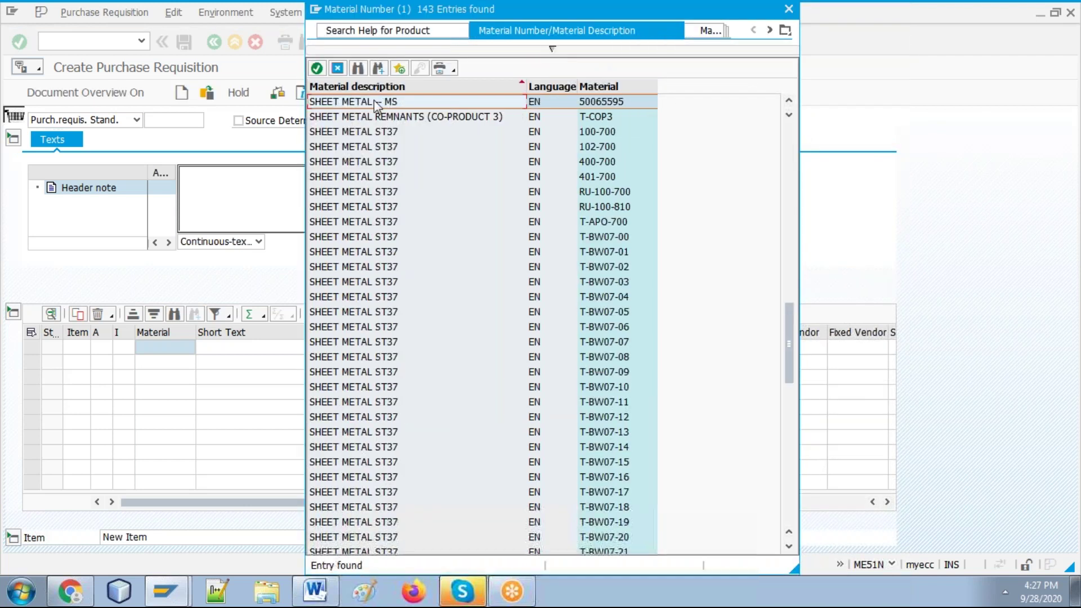
{"action": "key", "text": "Return"}
Step: Enter quantity 10000 for the first item
{"action": "left_click", "coordinate": [344, 348]}
{"action": "type", "text": "1000"}
{"action": "key", "text": "Tab"}
{"action": "key", "text": "Tab"}
{"action": "key", "text": "Tab"}
{"action": "key", "text": "Tab"}
{"action": "key", "text": "Tab"}
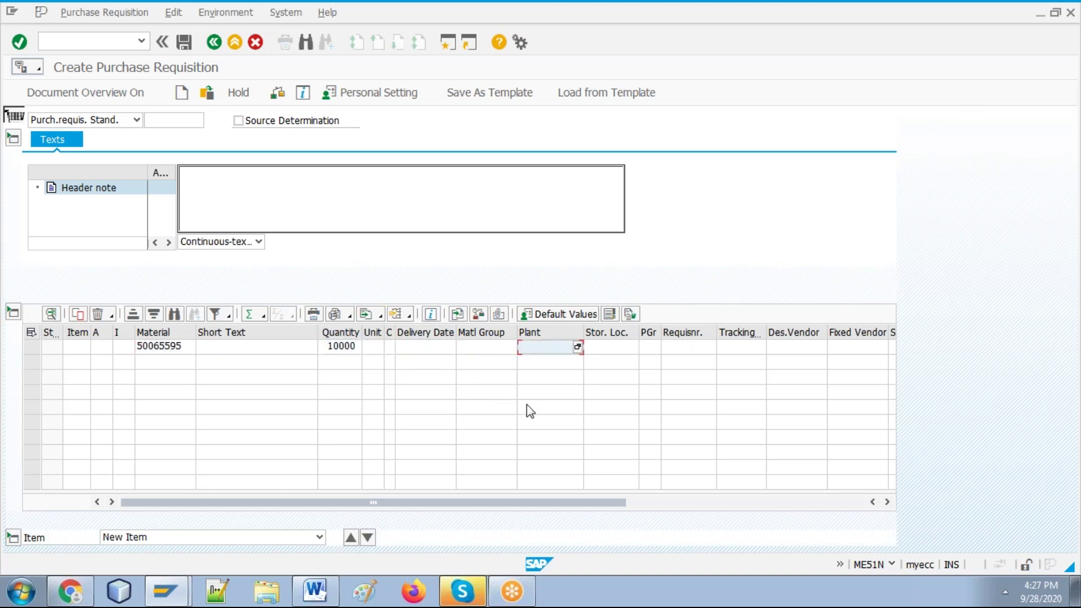
Step: Enter plant M010 and storage location 001 on item 10 and validate the row
{"action": "type", "text": "m010"}
{"action": "key", "text": "Tab"}
{"action": "type", "text": "001"}
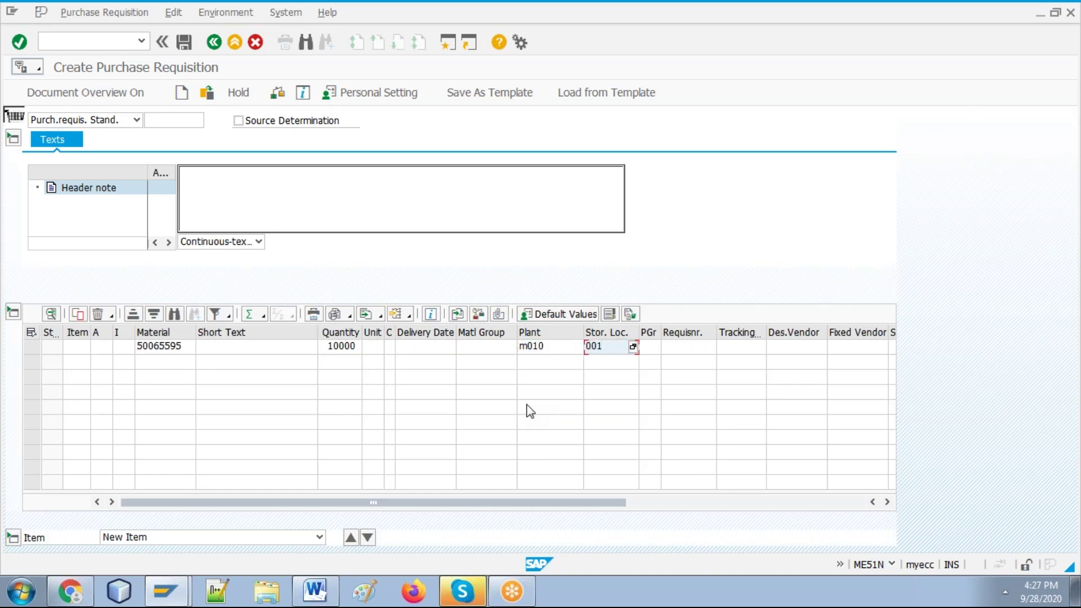
{"action": "key", "text": "Tab"}
{"action": "key", "text": "Return"}
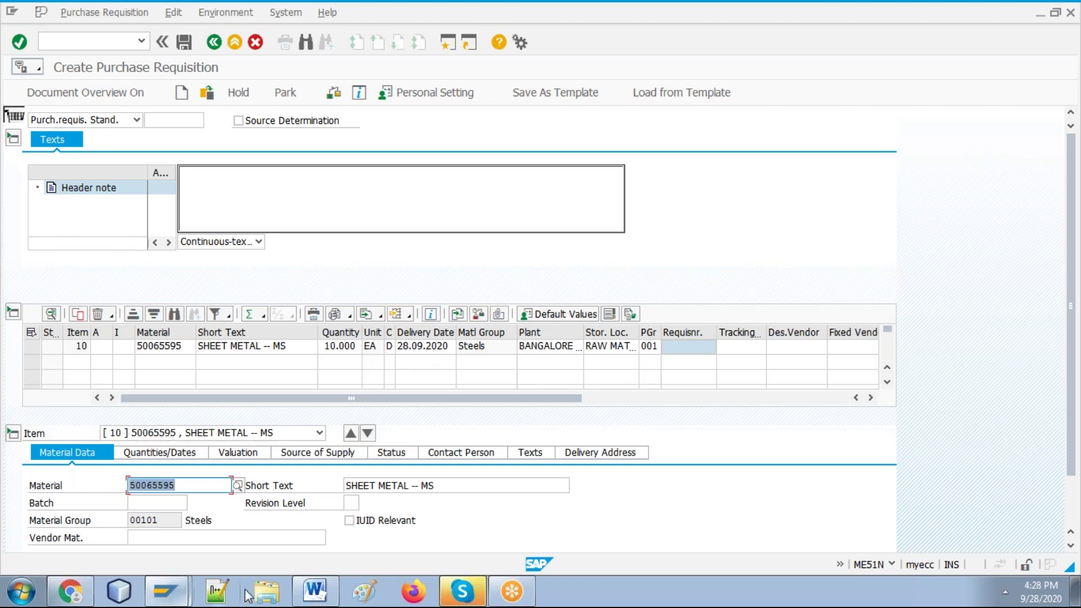
Step: Paste the new requisition-item screenshot below the previous one in the Word guide
{"action": "left_click", "coordinate": [315, 591]}
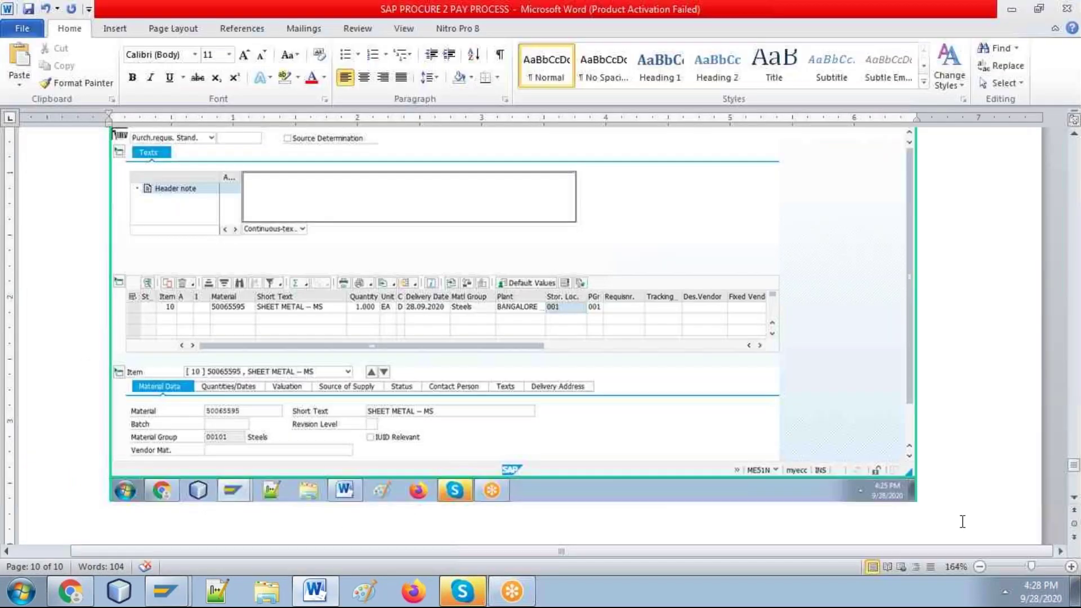
{"action": "left_click", "coordinate": [663, 512]}
{"action": "key", "text": "ctrl+v"}
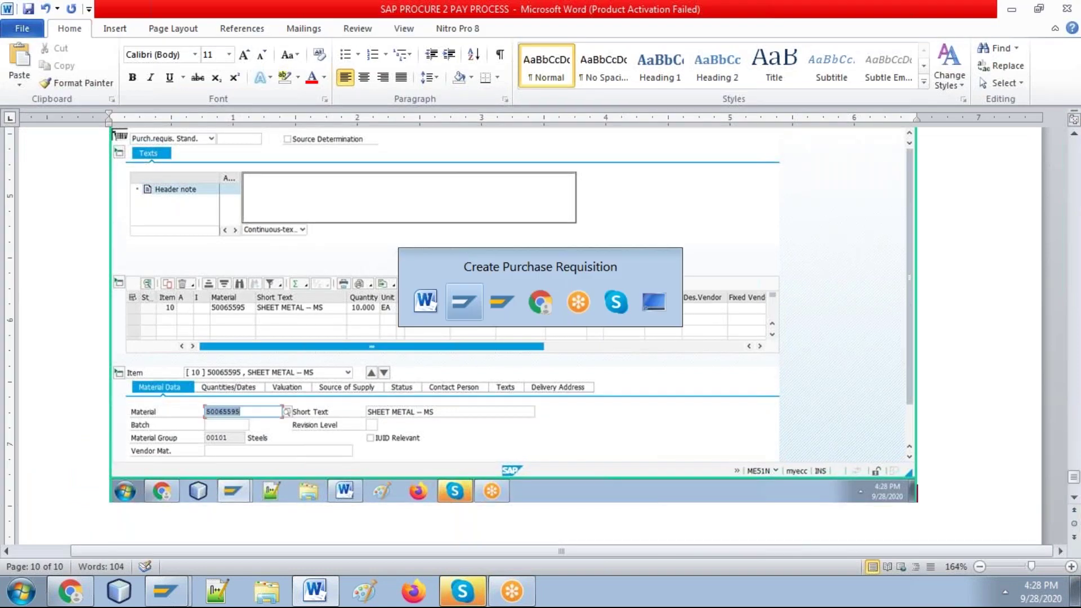
{"action": "key", "text": "alt+Tab"}
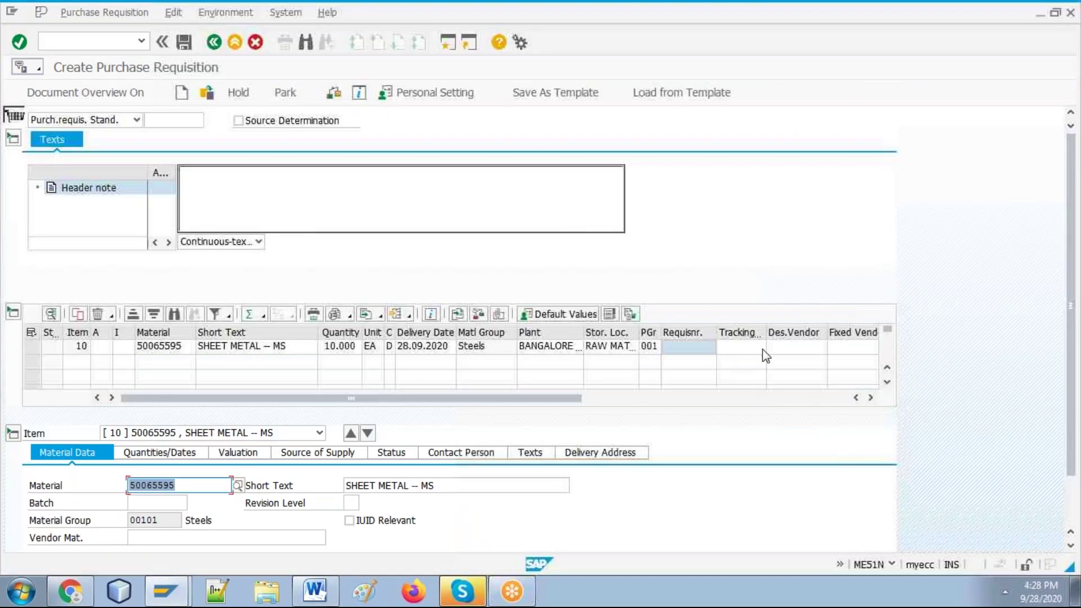
Step: Enter purchasing organization M1 on item 10 and scroll back to the material columns
{"action": "left_click", "coordinate": [629, 400]}
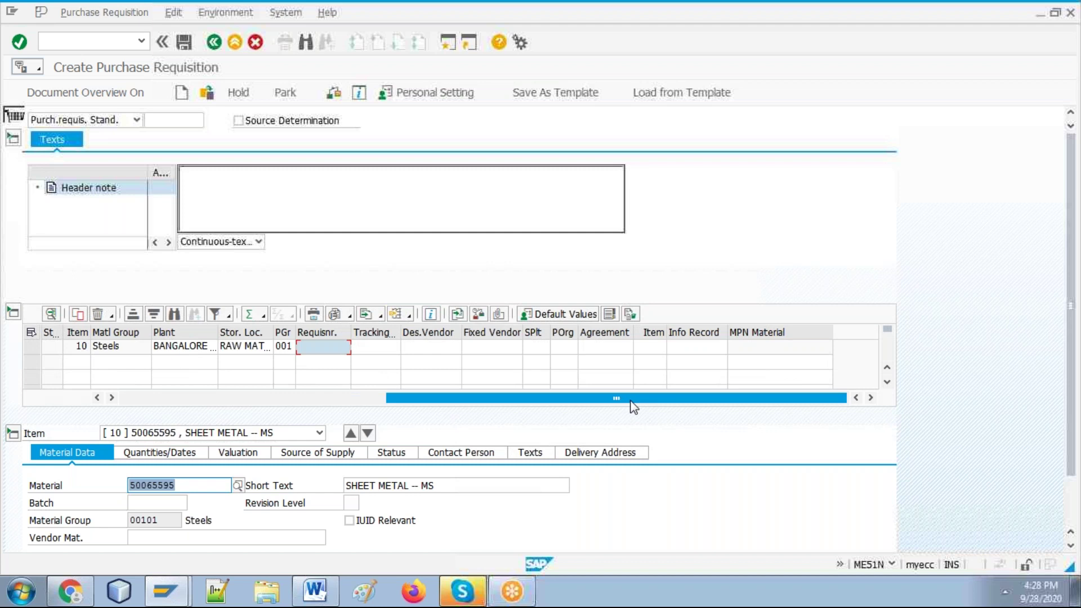
{"action": "left_click", "coordinate": [566, 347]}
{"action": "type", "text": "m1"}
{"action": "key", "text": "Return"}
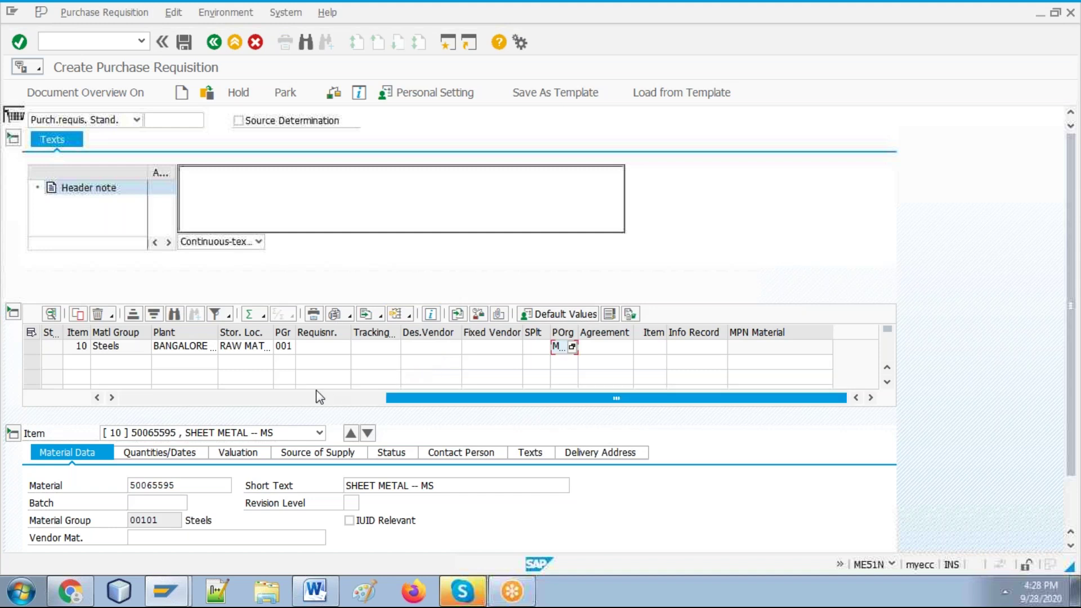
{"action": "left_click", "coordinate": [304, 403]}
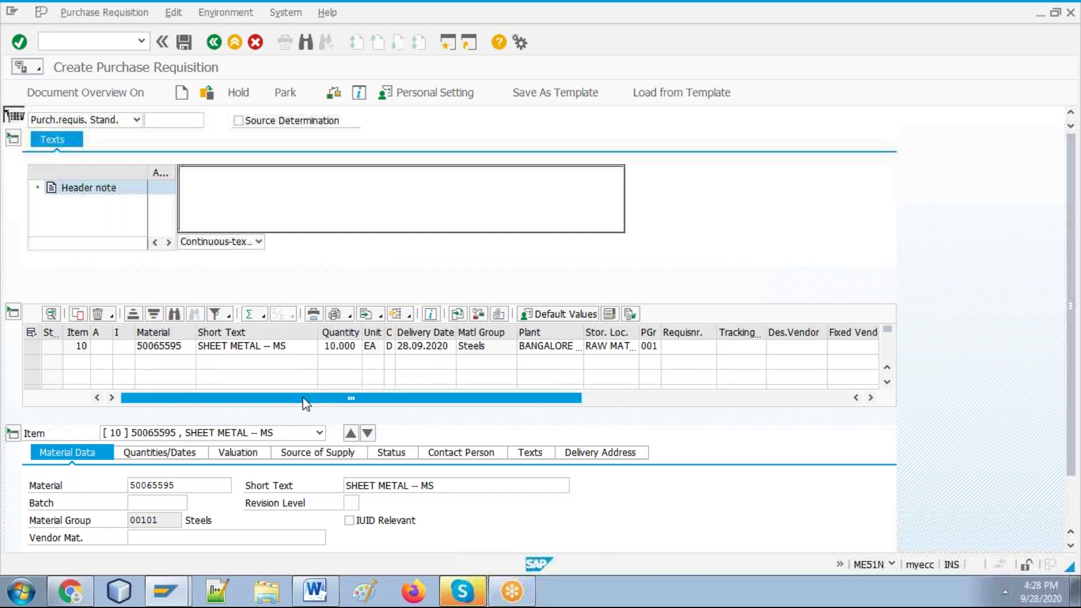
{"action": "left_click", "coordinate": [316, 591]}
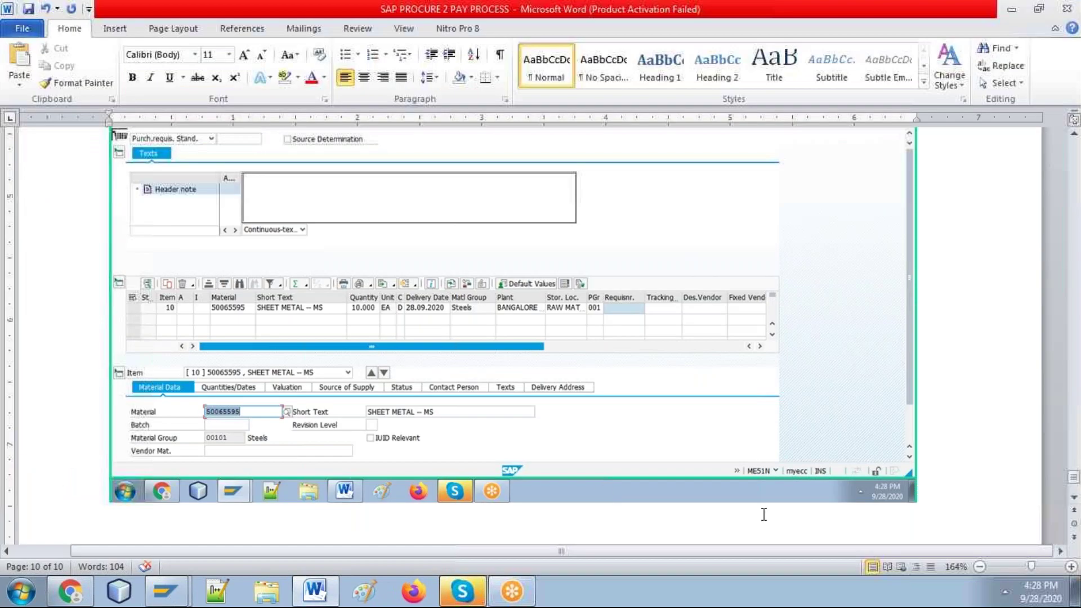
{"action": "key", "text": "alt+Tab"}
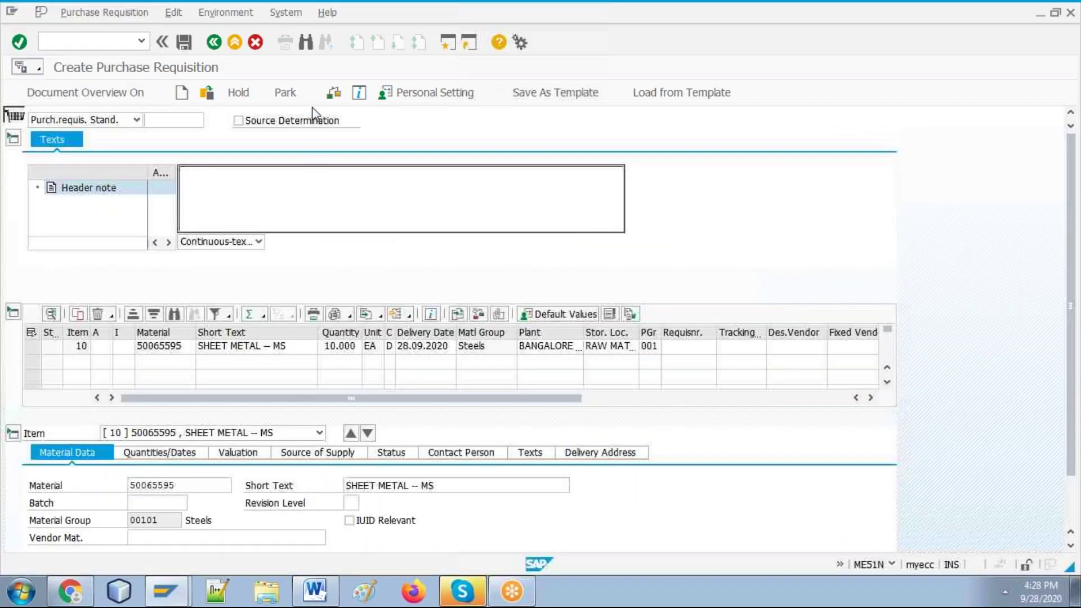
Step: Check the requisition, paste the clean-check screenshot into Word, and save the requisition
{"action": "left_click", "coordinate": [333, 93]}
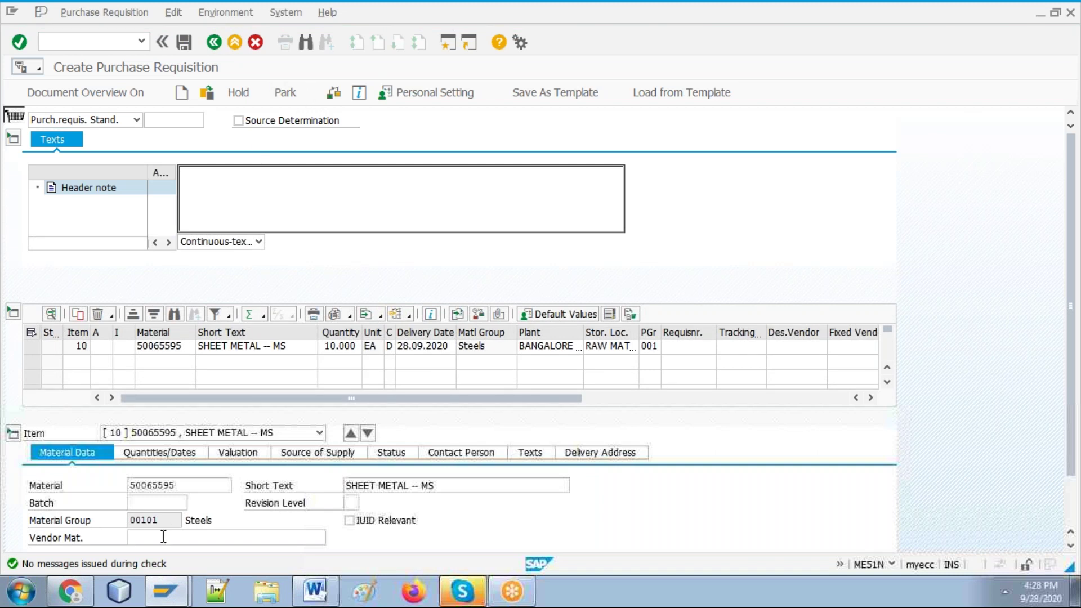
{"action": "left_click", "coordinate": [315, 593]}
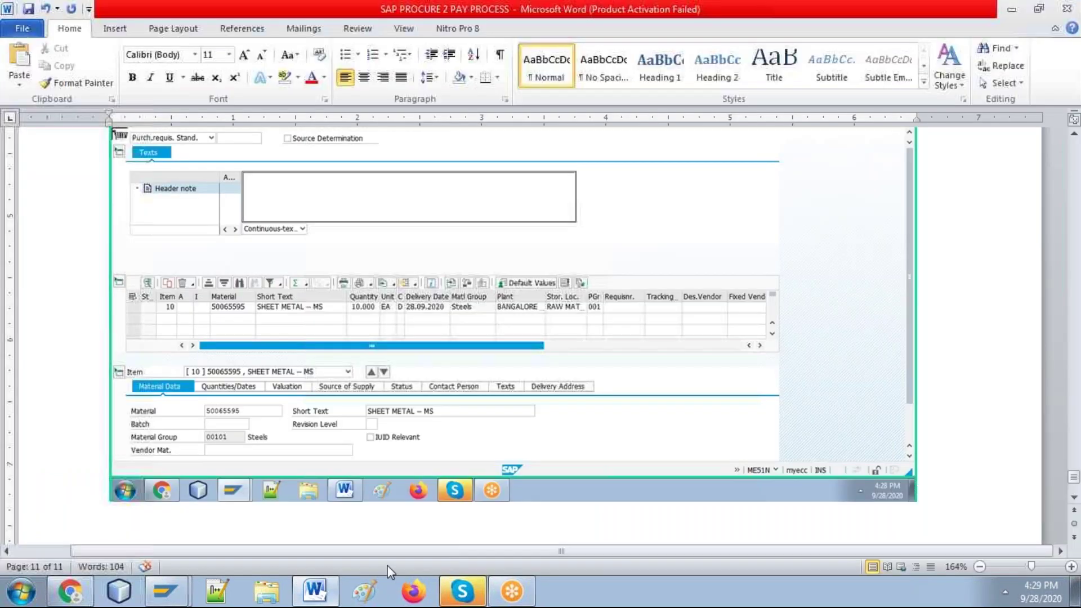
{"action": "key", "text": "ctrl+v"}
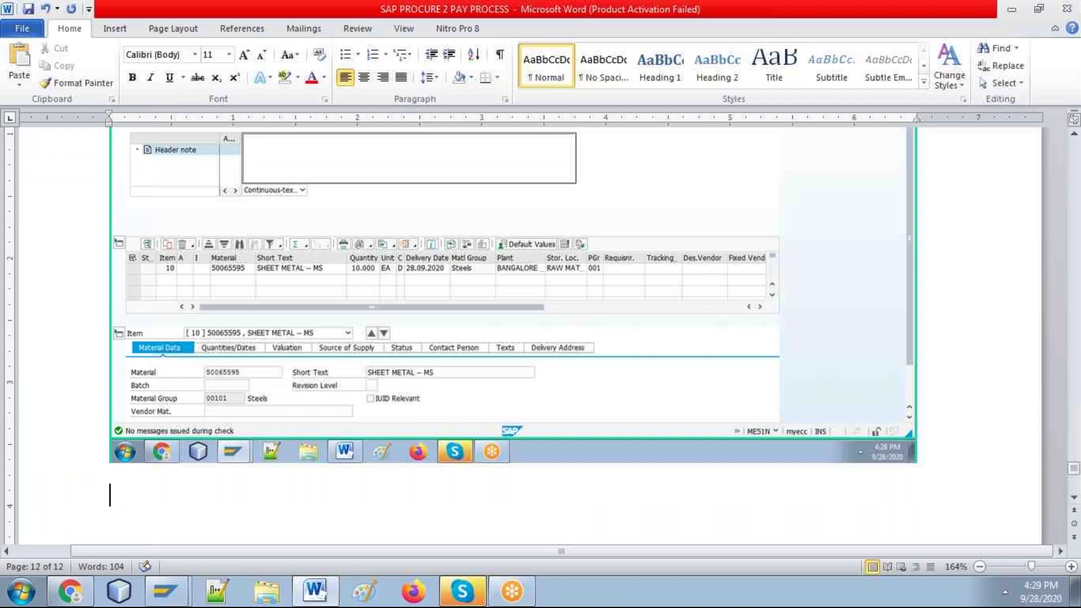
{"action": "key", "text": "alt+Tab"}
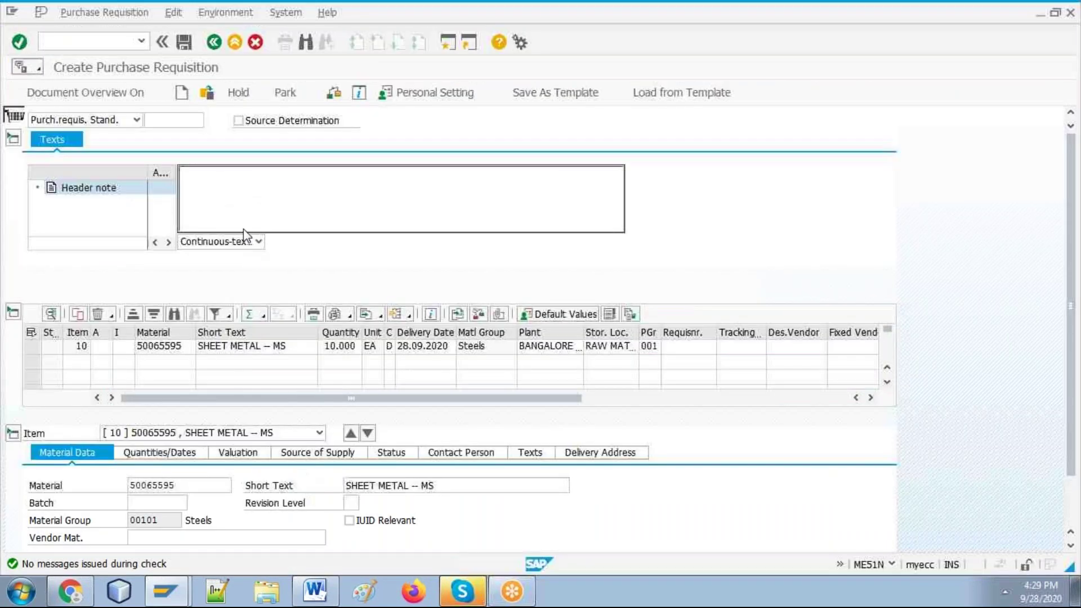
{"action": "left_click", "coordinate": [184, 41]}
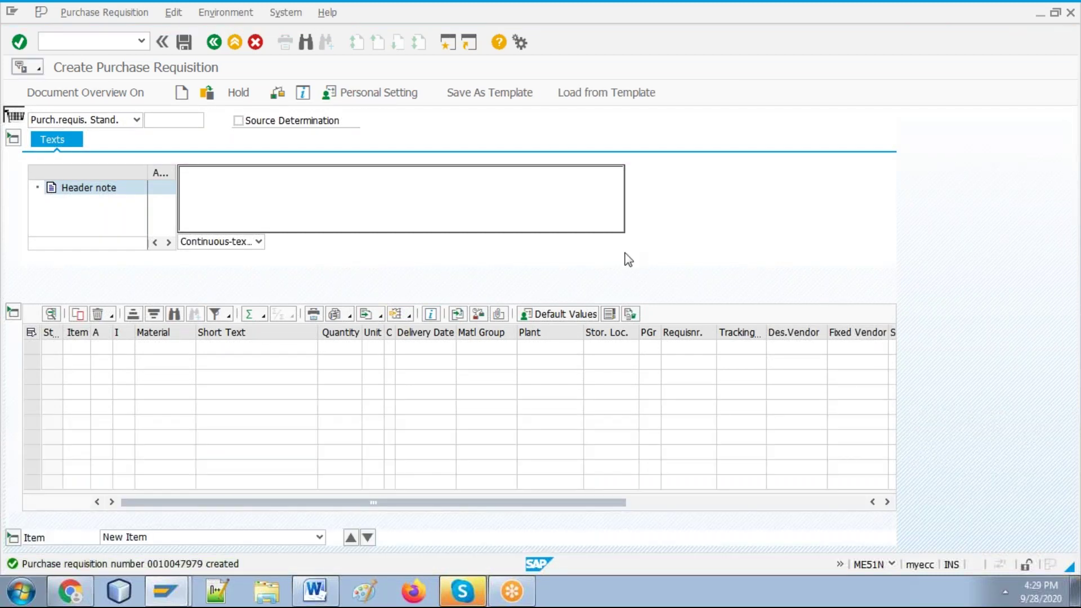
Step: Glance at the Word guide, then return to the empty Create Purchase Requisition screen
{"action": "mouse_move", "coordinate": [326, 587]}
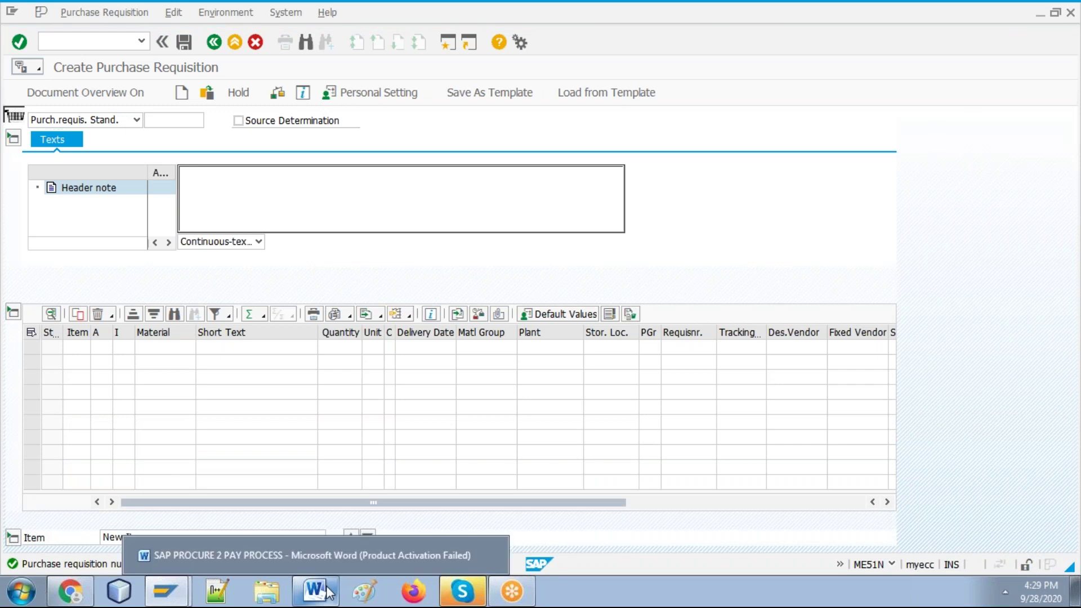
{"action": "left_click", "coordinate": [361, 556]}
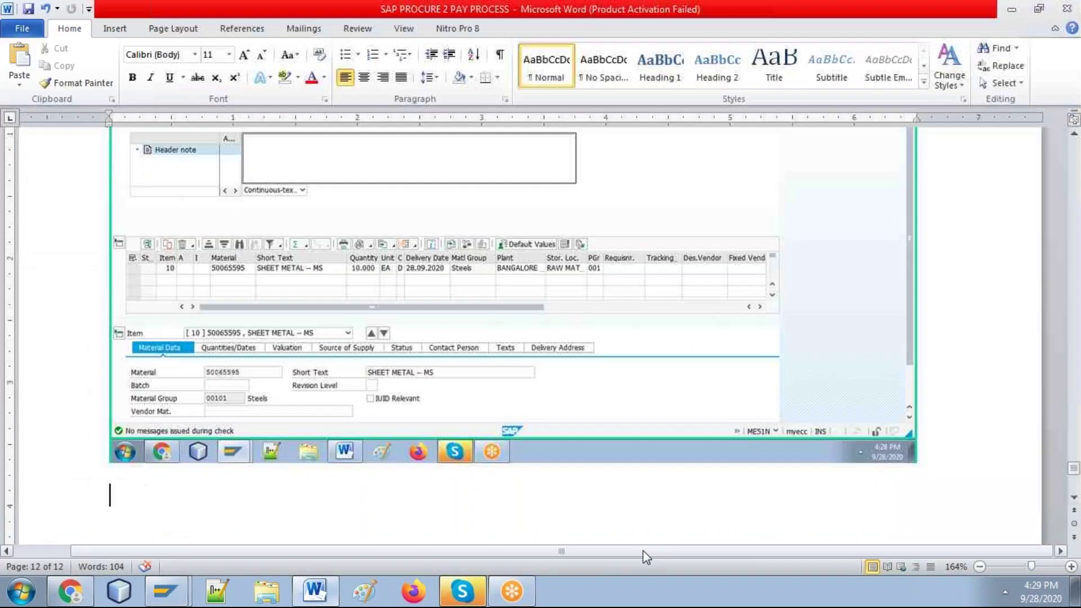
{"action": "key", "text": "alt+Tab"}
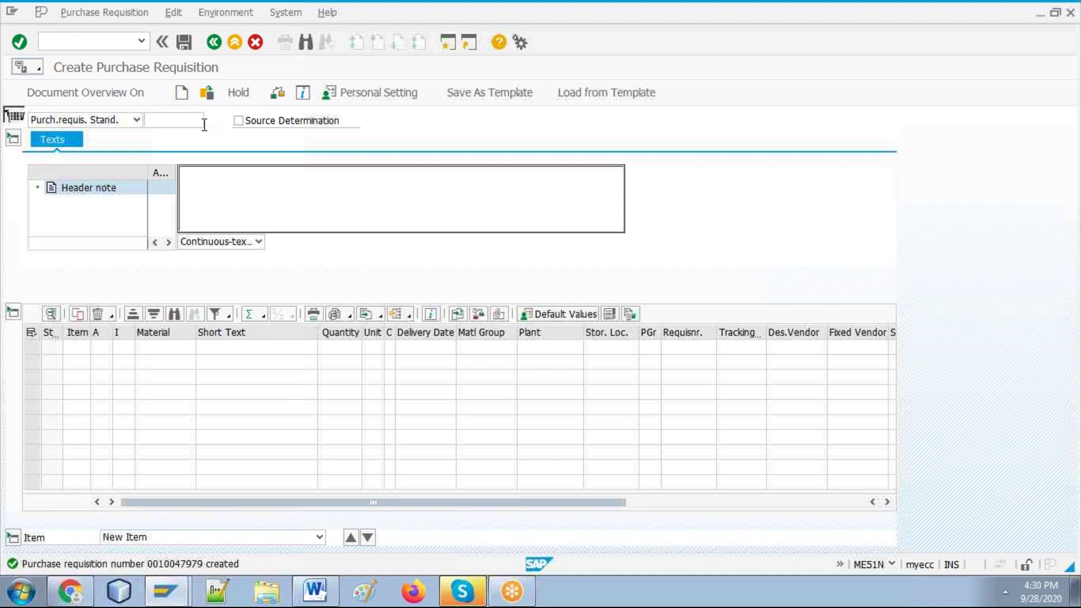
Step: Add 'Purchase order:' and 'ME21N' lines below the screenshot in the Word guide
{"action": "left_click", "coordinate": [214, 48]}
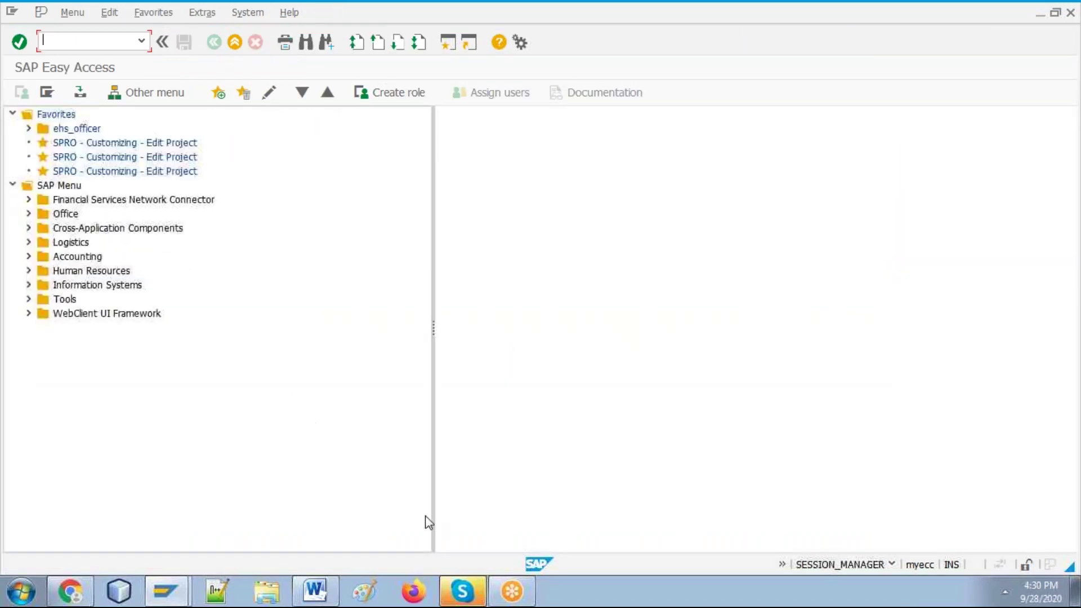
{"action": "left_click", "coordinate": [330, 591]}
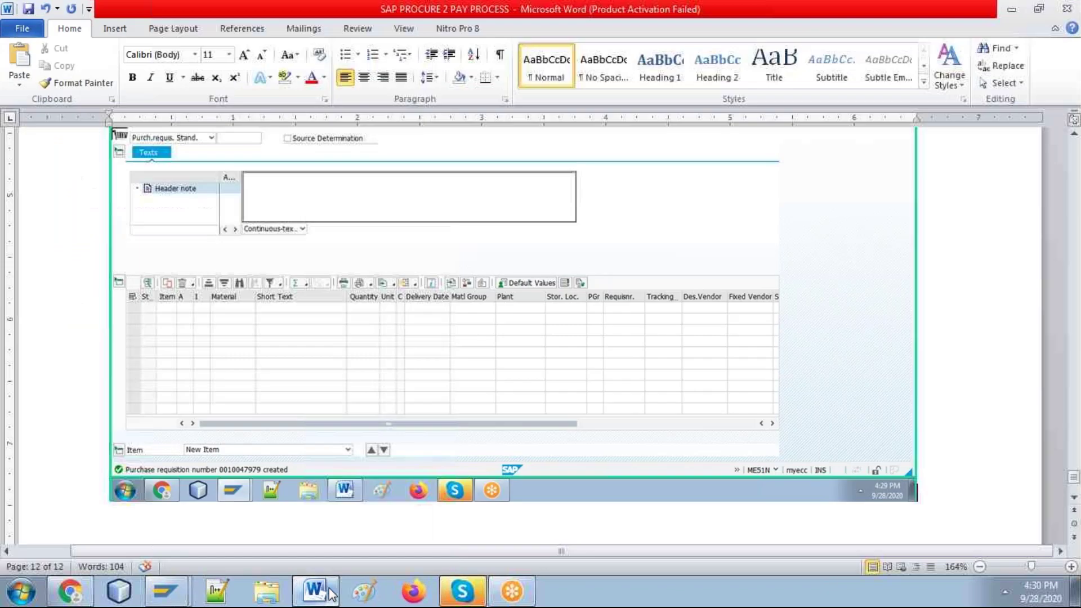
{"action": "key", "text": "Return"}
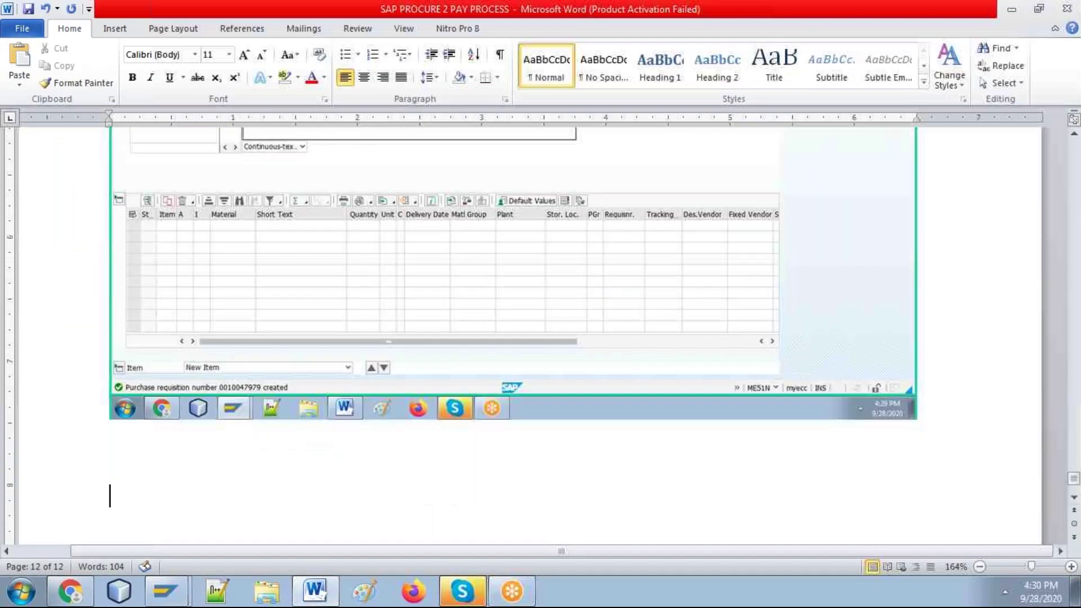
{"action": "type", "text": "Purchase or"}
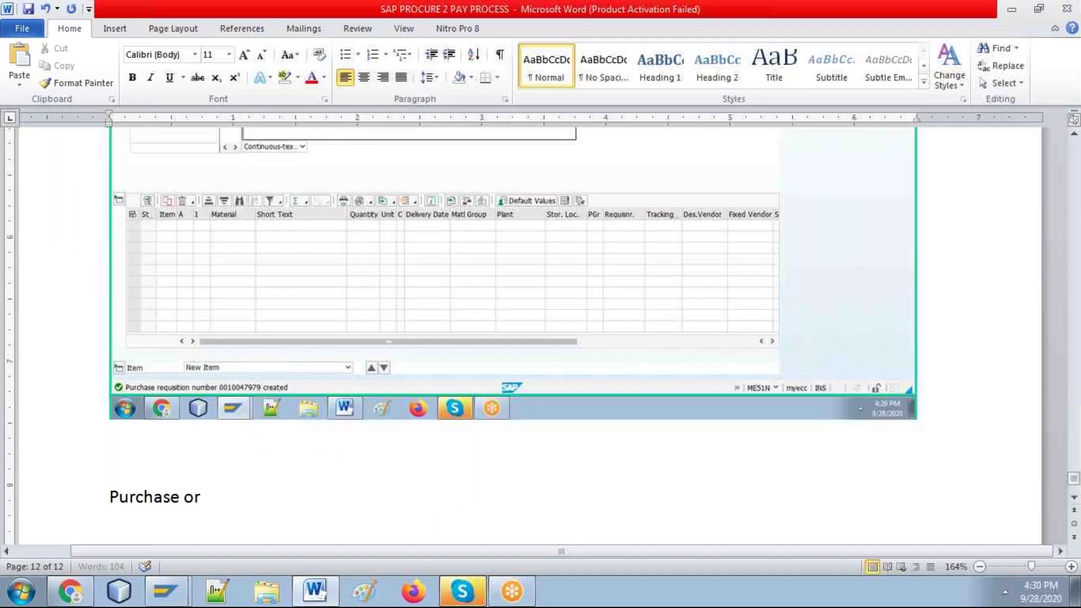
{"action": "type", "text": "der:"}
{"action": "key", "text": "Return"}
{"action": "type", "text": "ME21N"}
{"action": "key", "text": "Return"}
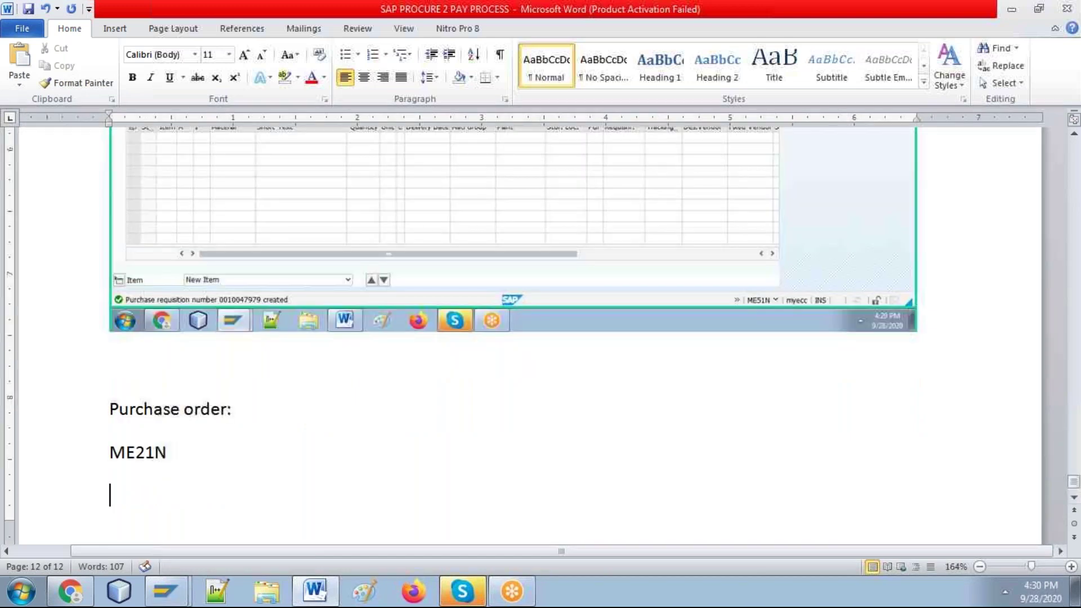
Step: Start transaction ME21N in SAP
{"action": "key", "text": "alt+Tab"}
{"action": "type", "text": "m"}
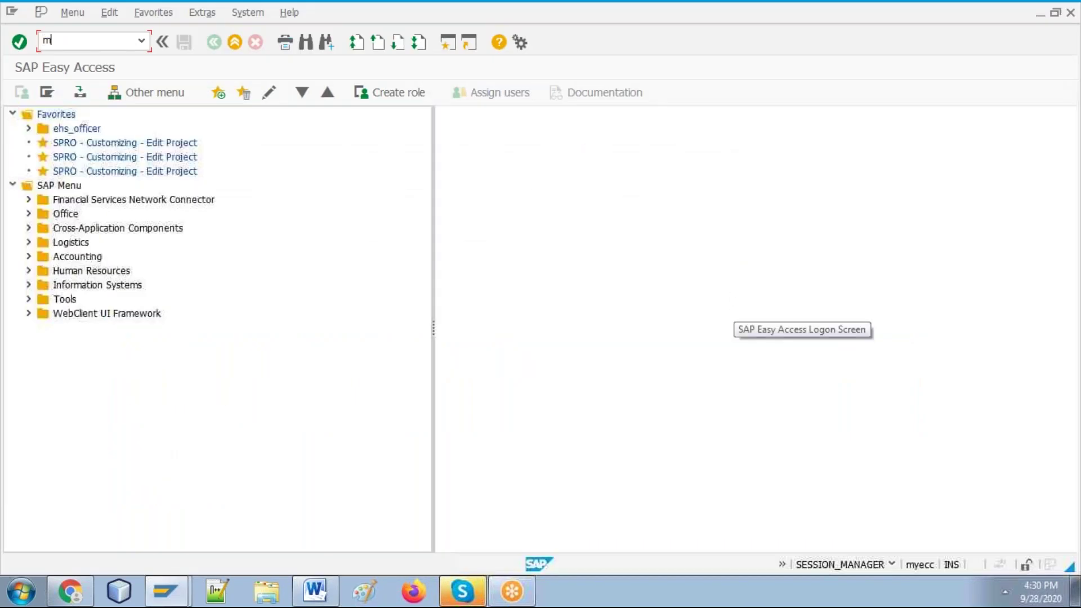
{"action": "type", "text": "e21n"}
{"action": "key", "text": "Return"}
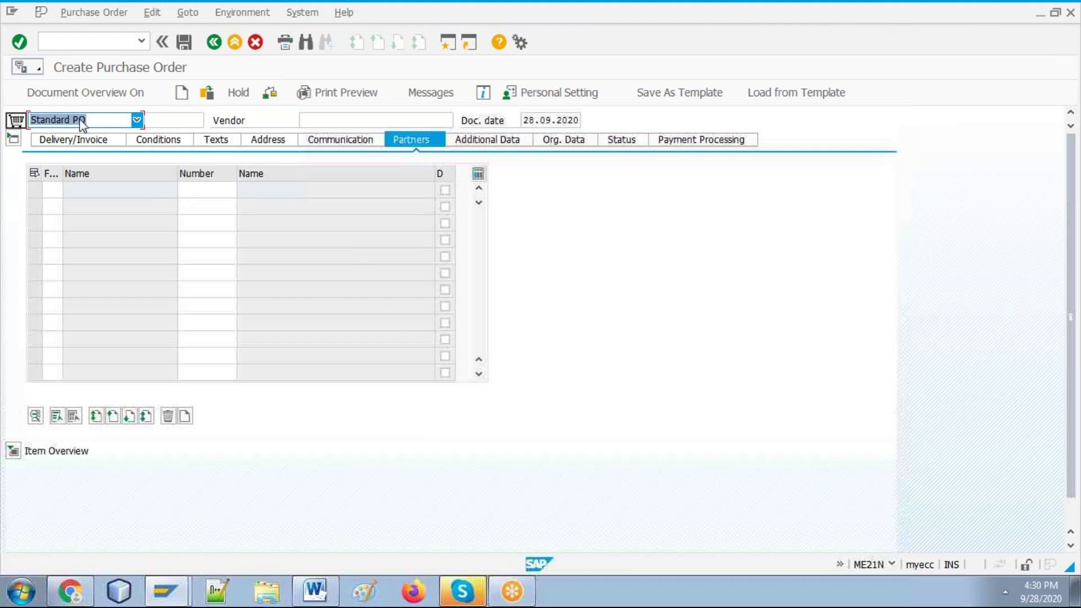
Step: Turn on the document overview and display the PO header's Org. Data fields
{"action": "left_click", "coordinate": [76, 96]}
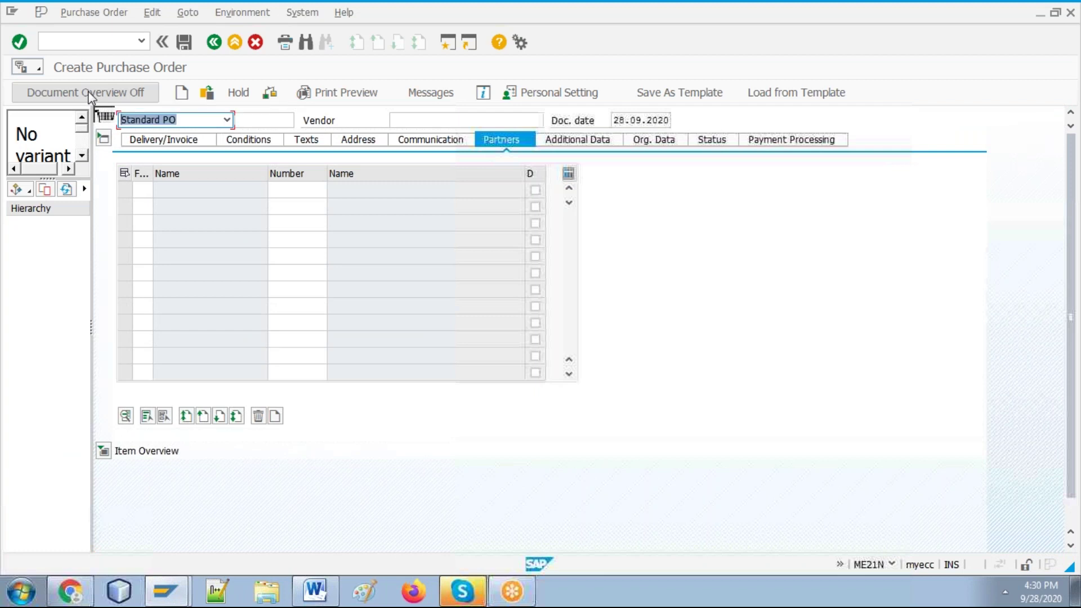
{"action": "left_click", "coordinate": [315, 591]}
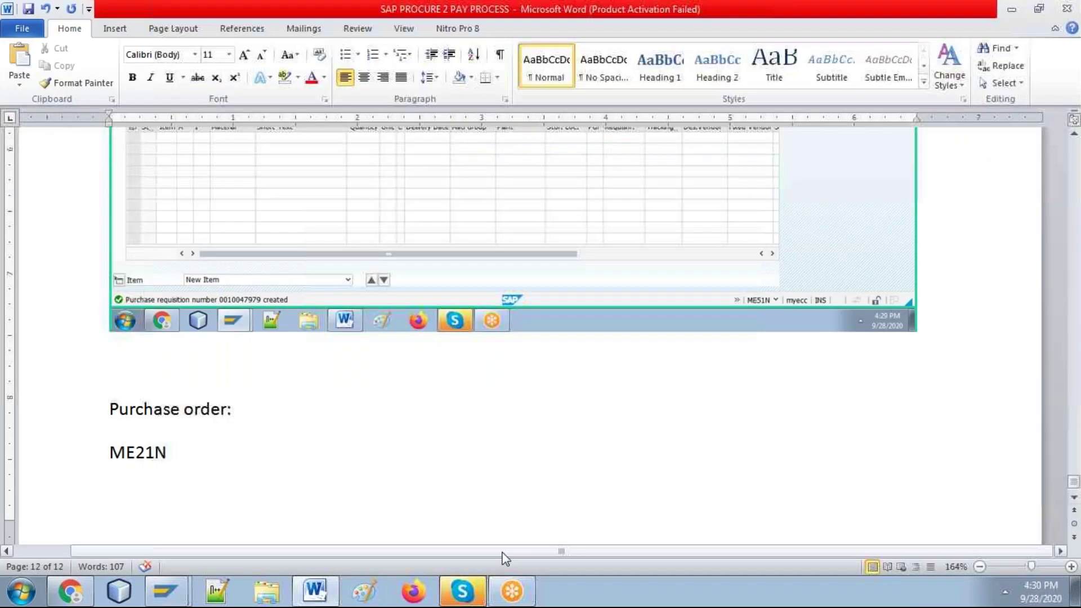
{"action": "key", "text": "alt+Tab"}
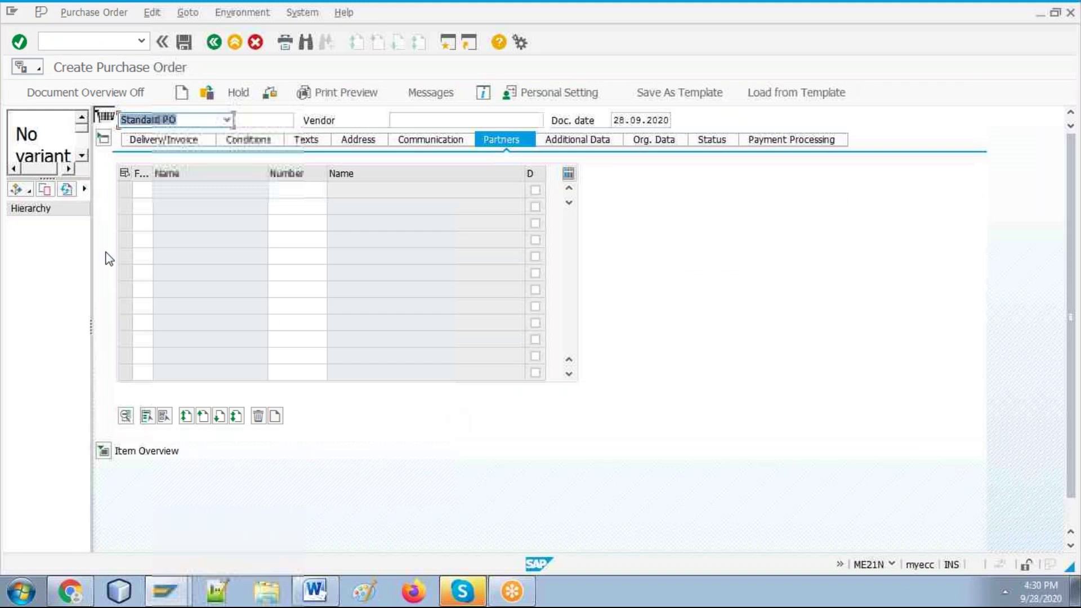
{"action": "left_click", "coordinate": [106, 139]}
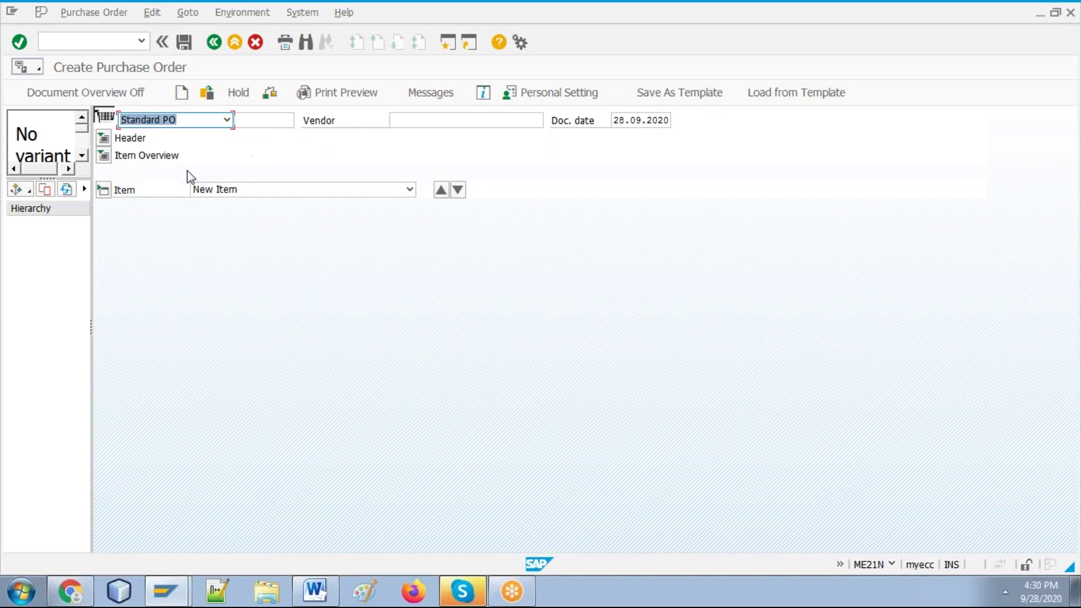
{"action": "left_click", "coordinate": [104, 141]}
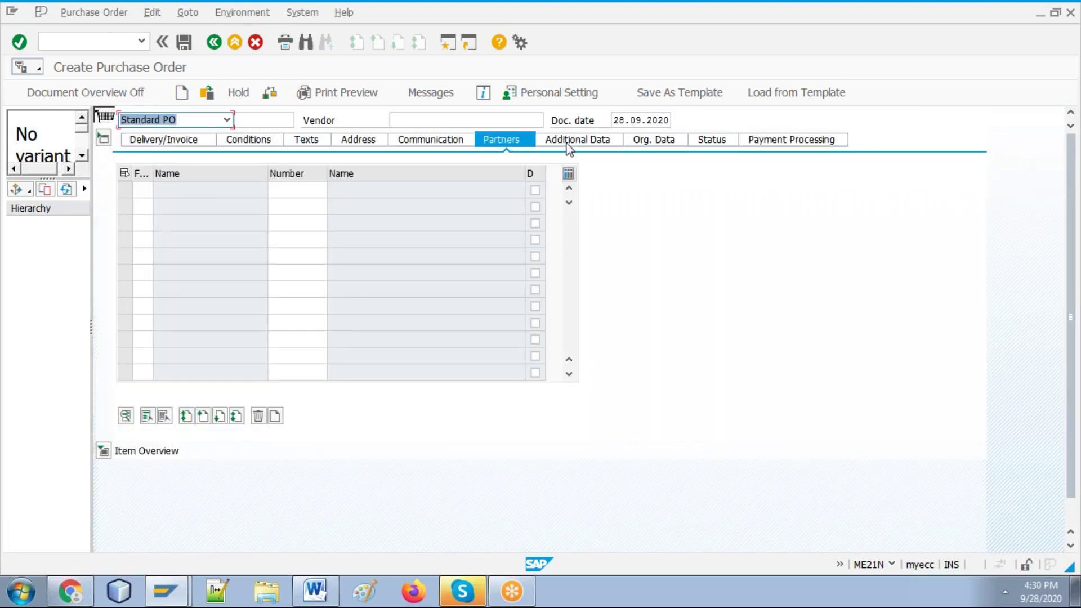
{"action": "left_click", "coordinate": [648, 139]}
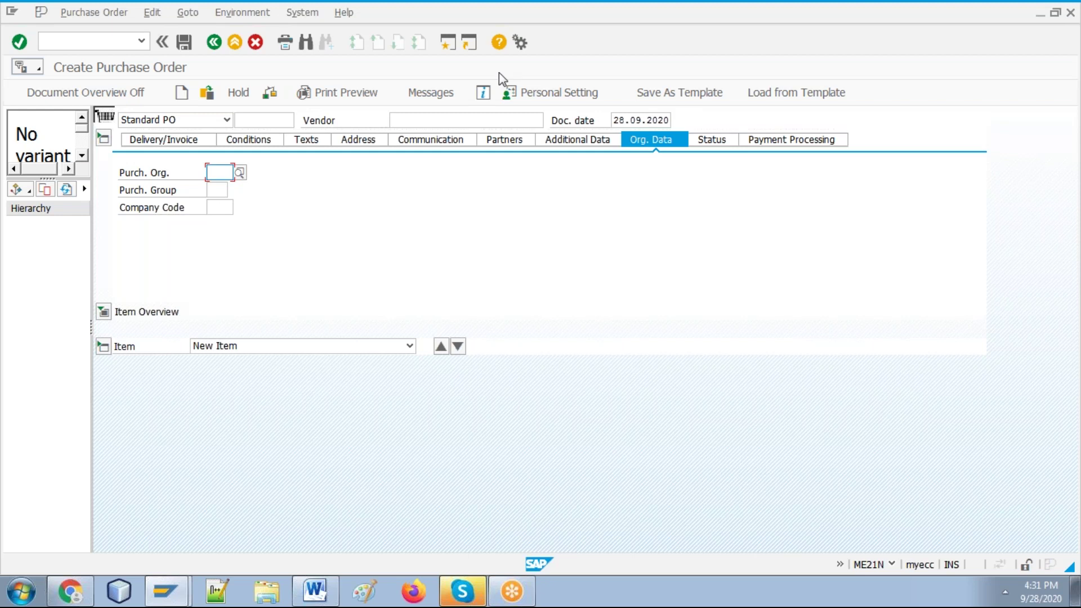
Step: Show the Document Overview with the 'My purchase requisitions' selection variant
{"action": "left_click", "coordinate": [479, 119]}
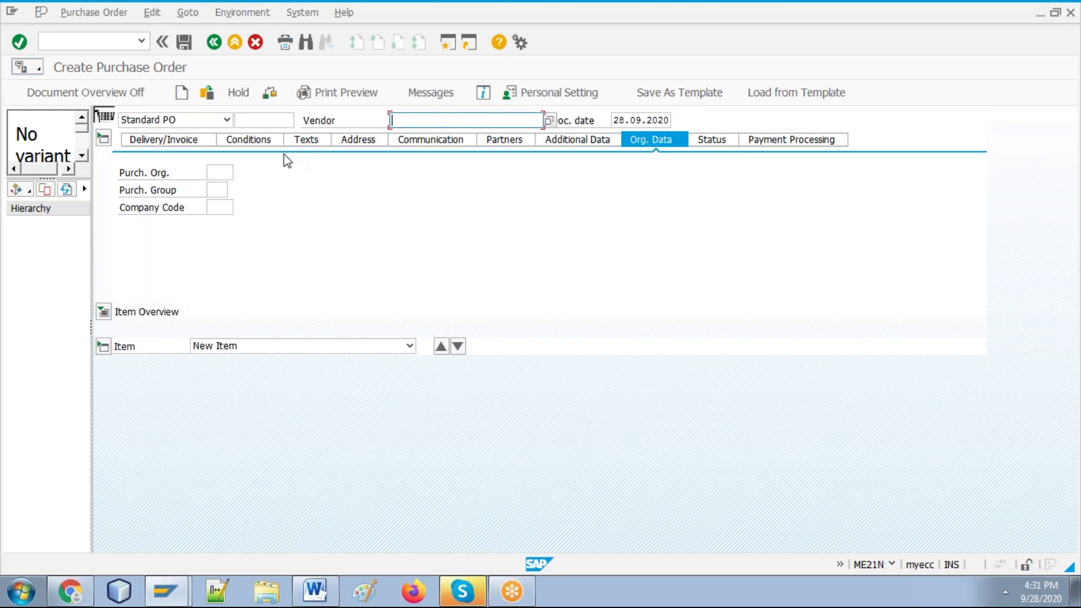
{"action": "left_click", "coordinate": [104, 312]}
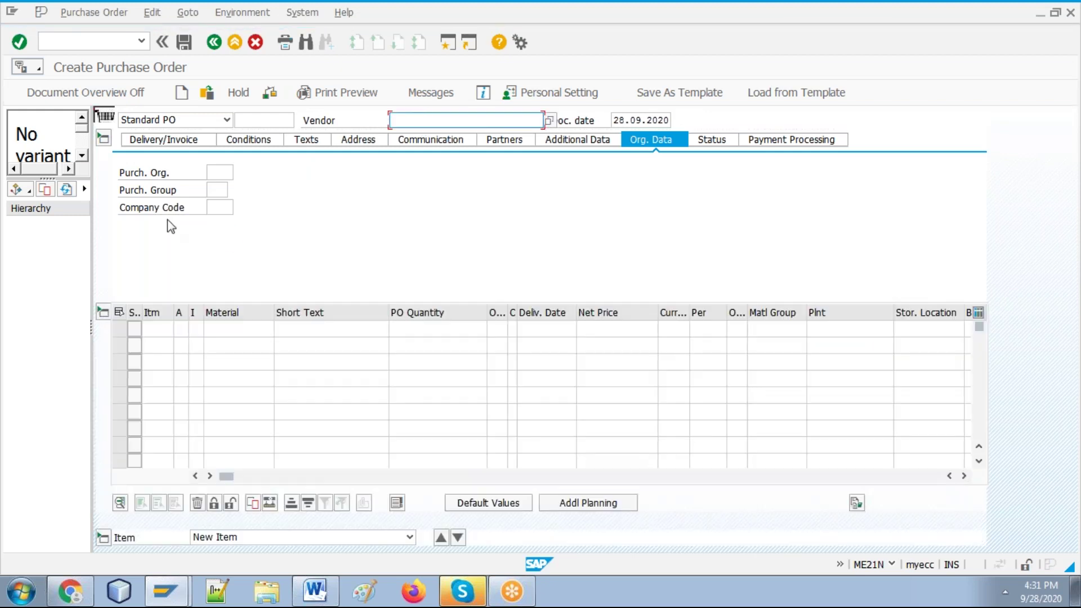
{"action": "left_click", "coordinate": [17, 190]}
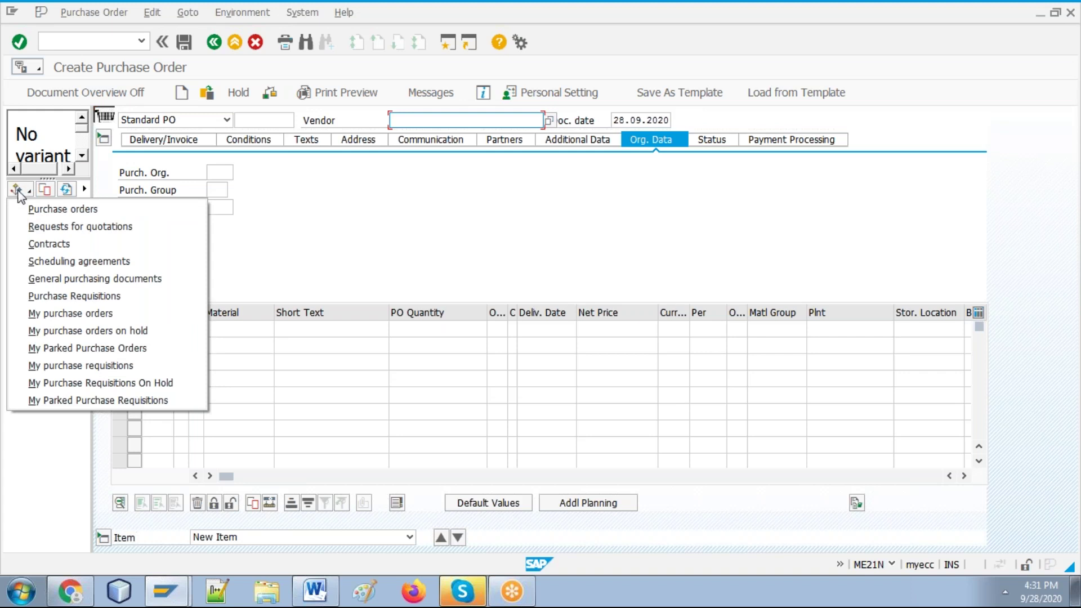
{"action": "left_click", "coordinate": [314, 598]}
{"action": "key", "text": "alt+Tab"}
{"action": "key", "text": "alt+Tab"}
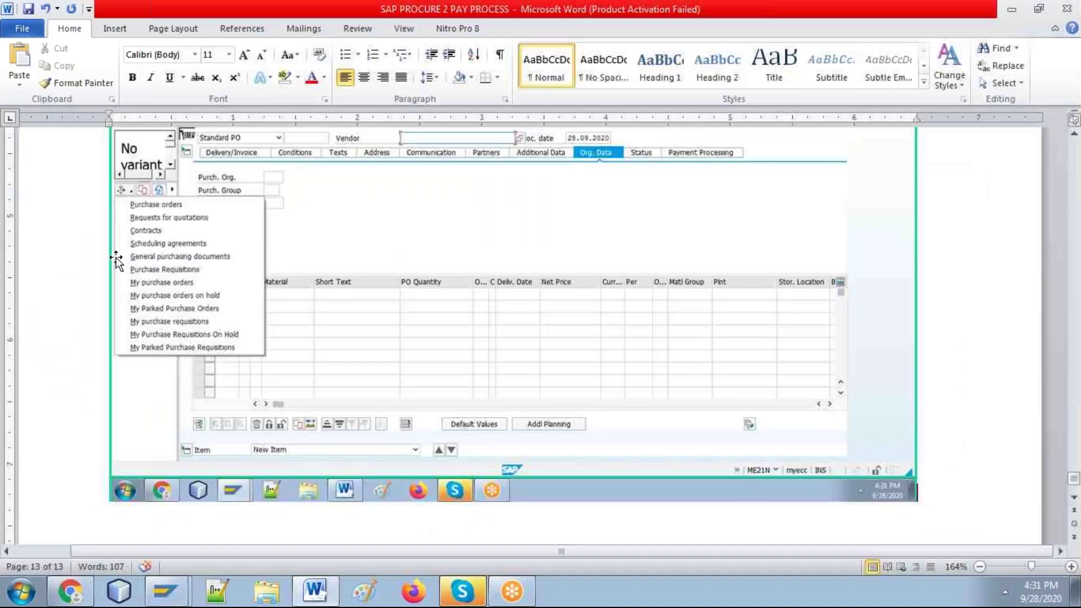
{"action": "key", "text": "alt+Tab"}
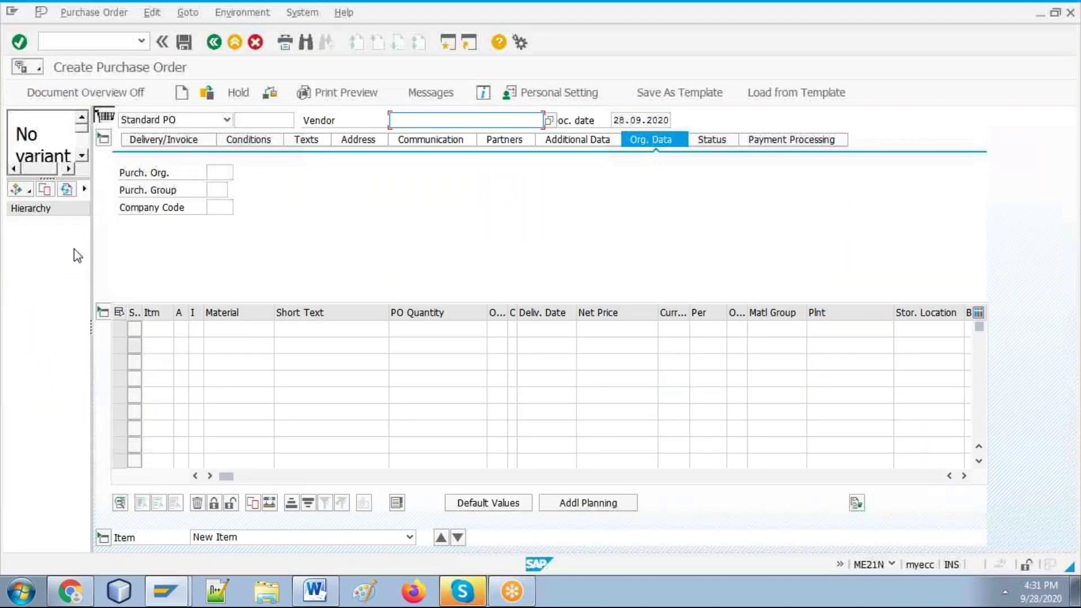
{"action": "left_click", "coordinate": [29, 192]}
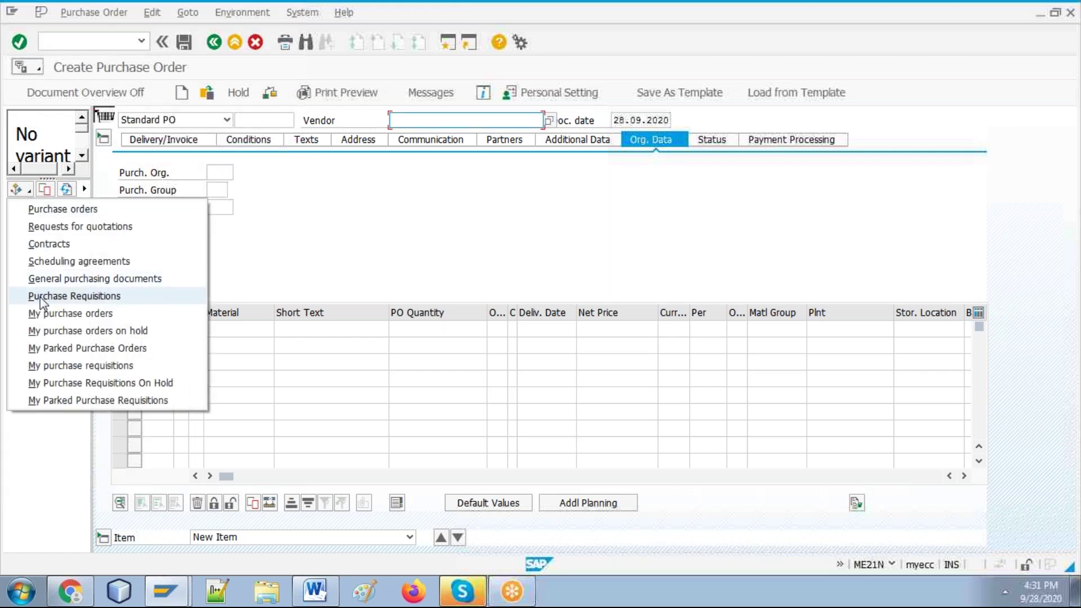
{"action": "left_click", "coordinate": [62, 367]}
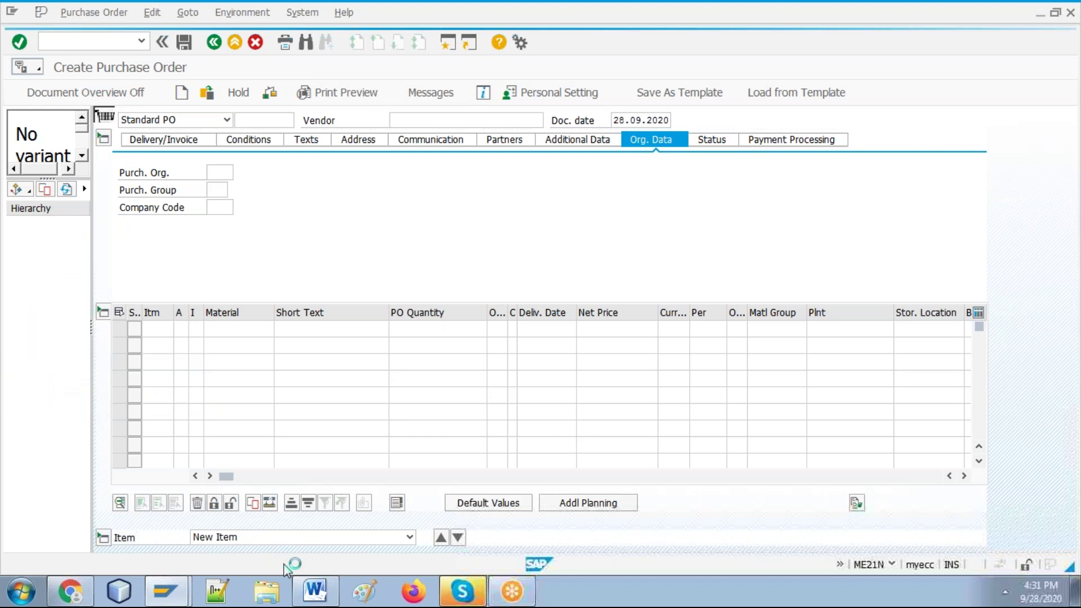
{"action": "left_click", "coordinate": [315, 594]}
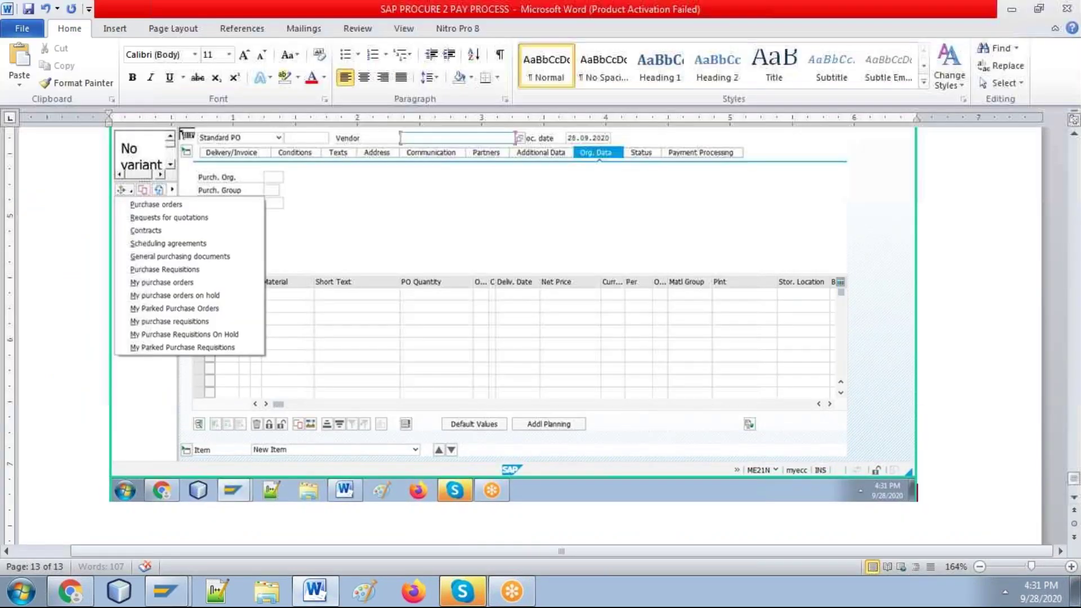
{"action": "key", "text": "alt+Tab"}
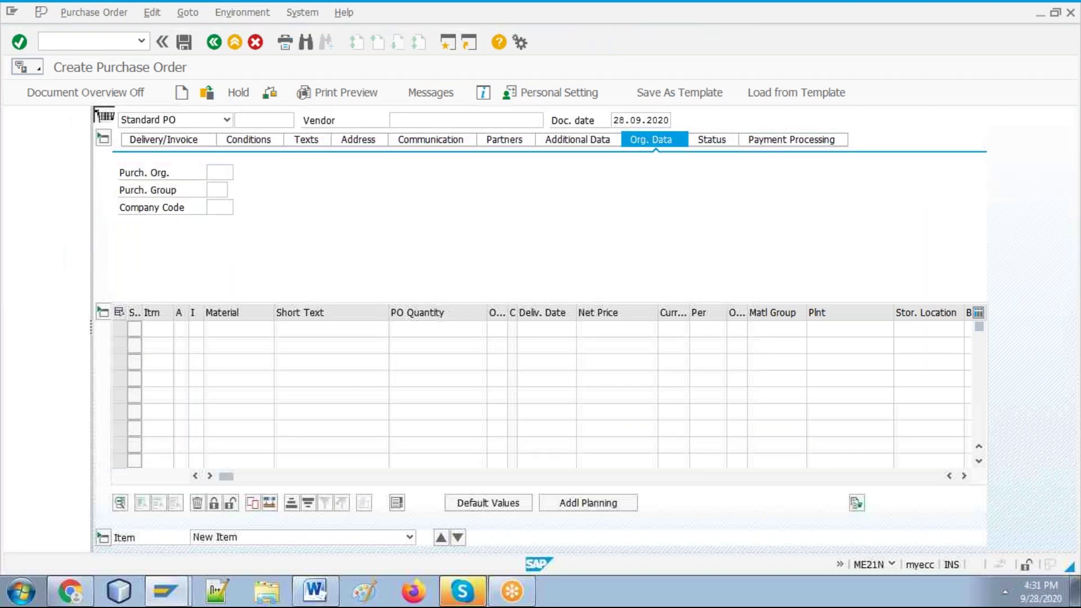
Step: Select purchase requisition 10047979 and adopt it into the purchase order
{"action": "left_click", "coordinate": [53, 224]}
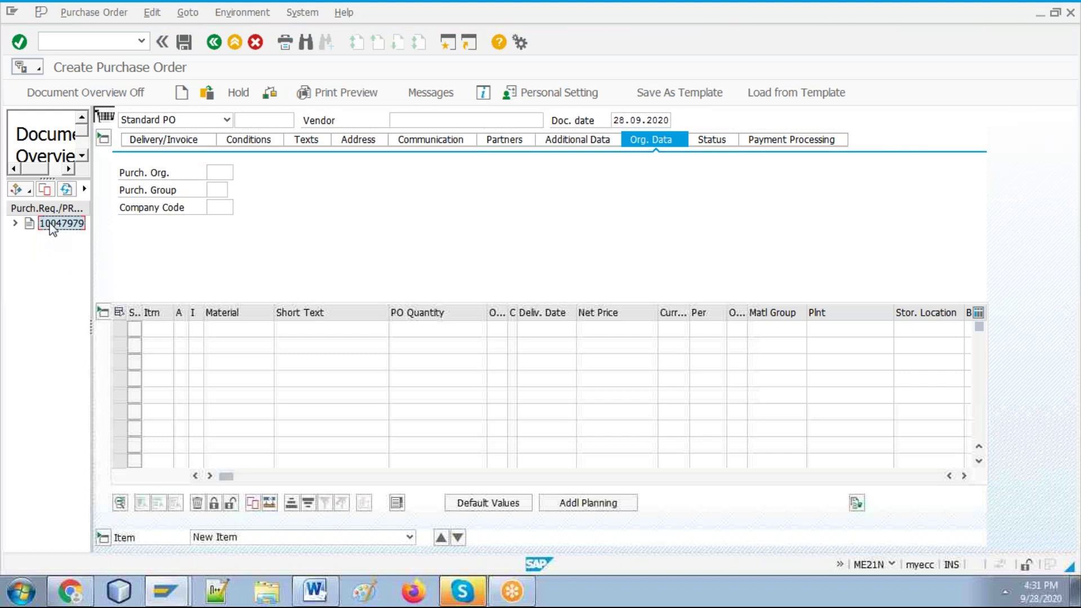
{"action": "key", "text": "alt+Tab"}
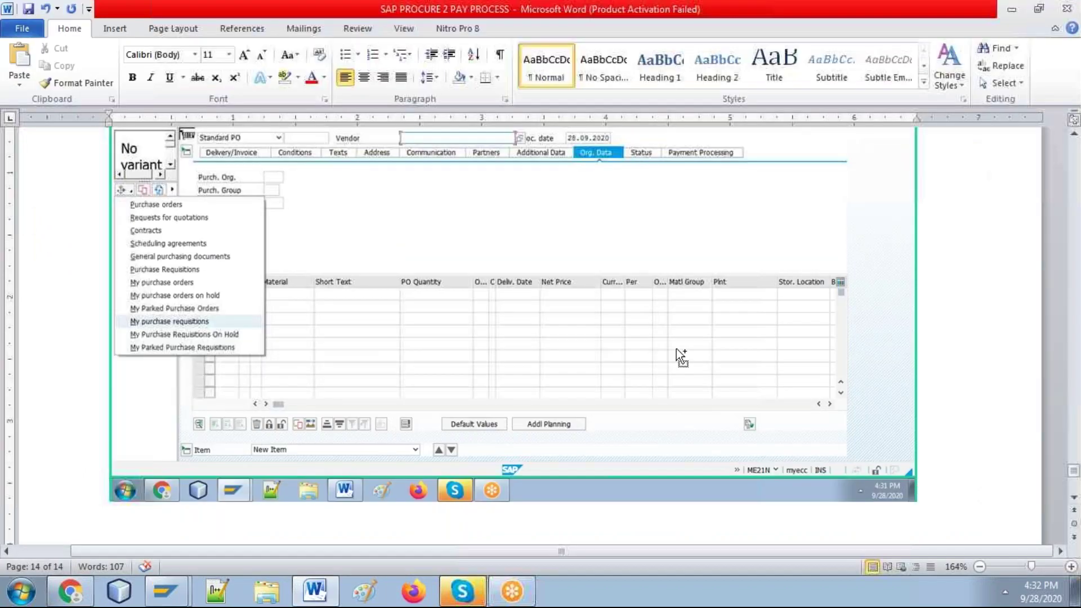
{"action": "key", "text": "alt+Tab"}
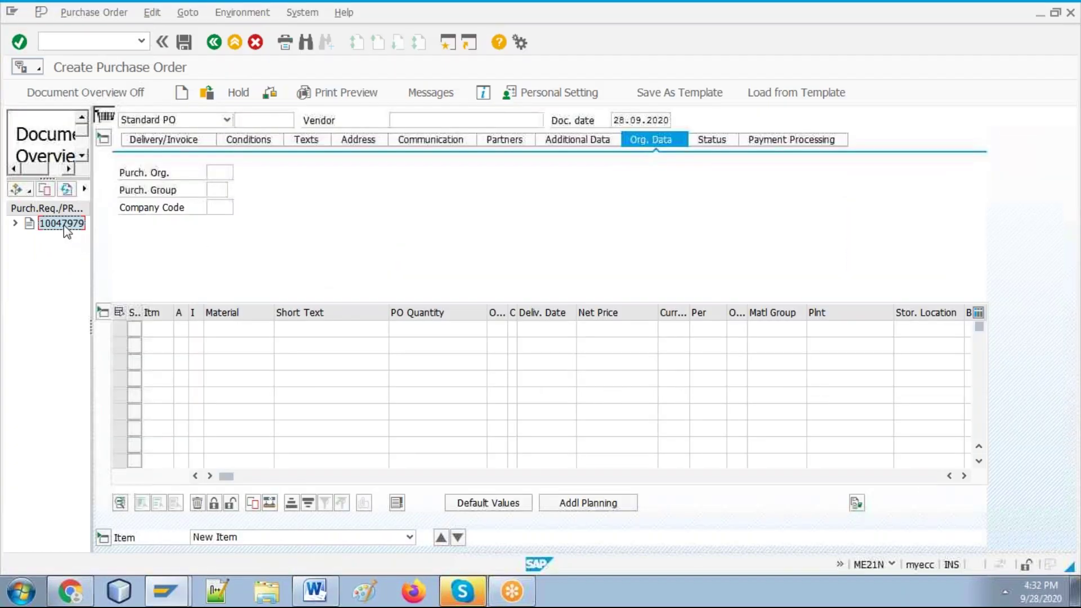
{"action": "left_click", "coordinate": [46, 188]}
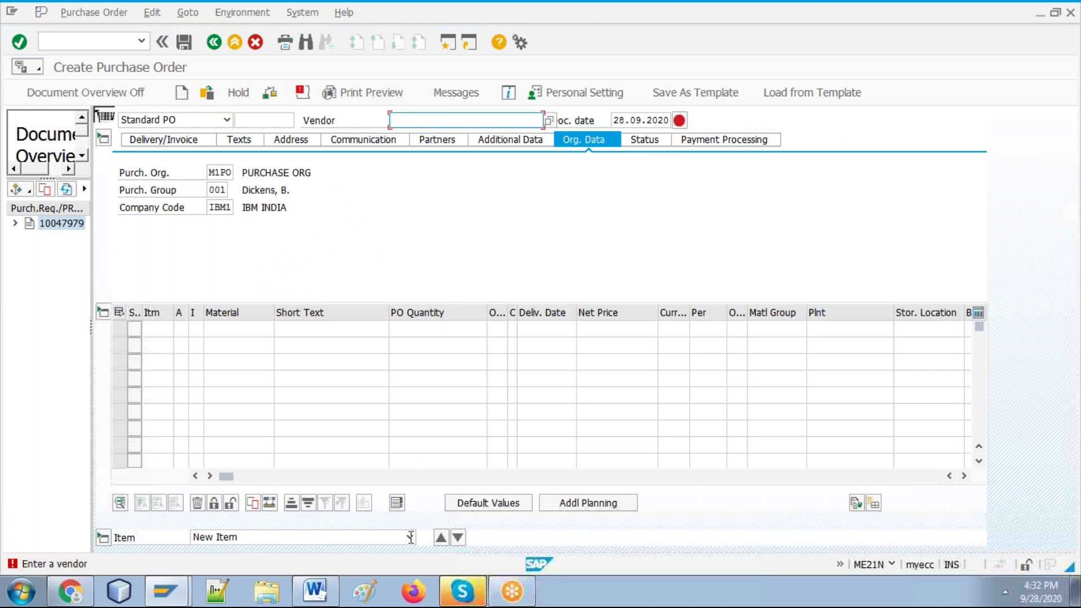
Step: Paste the SAP screenshot into the Word guide
{"action": "left_click", "coordinate": [308, 591]}
{"action": "key", "text": "ctrl+v"}
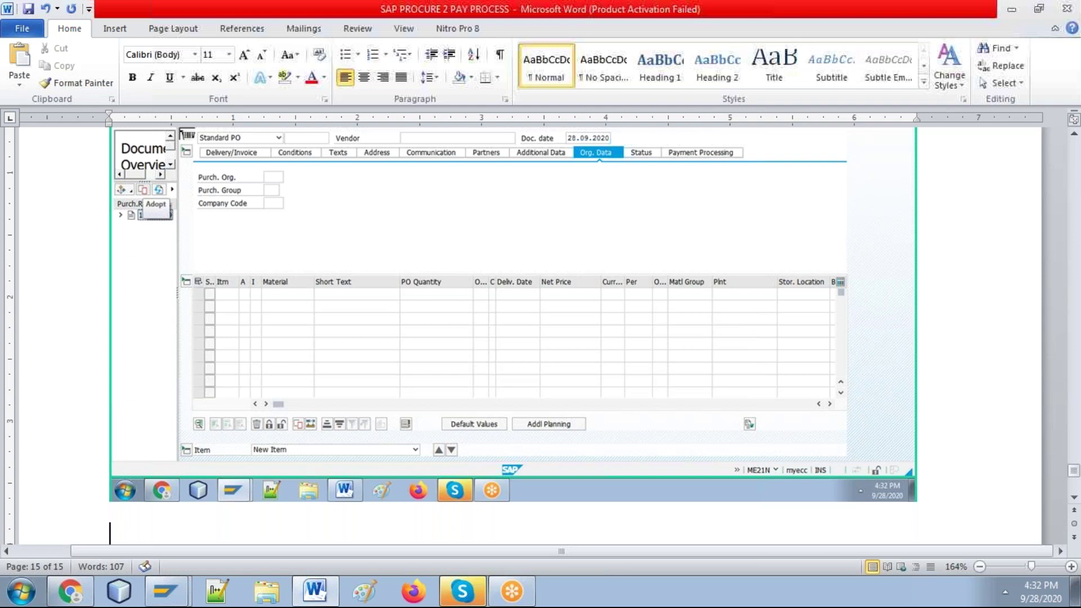
{"action": "key", "text": "alt+Tab"}
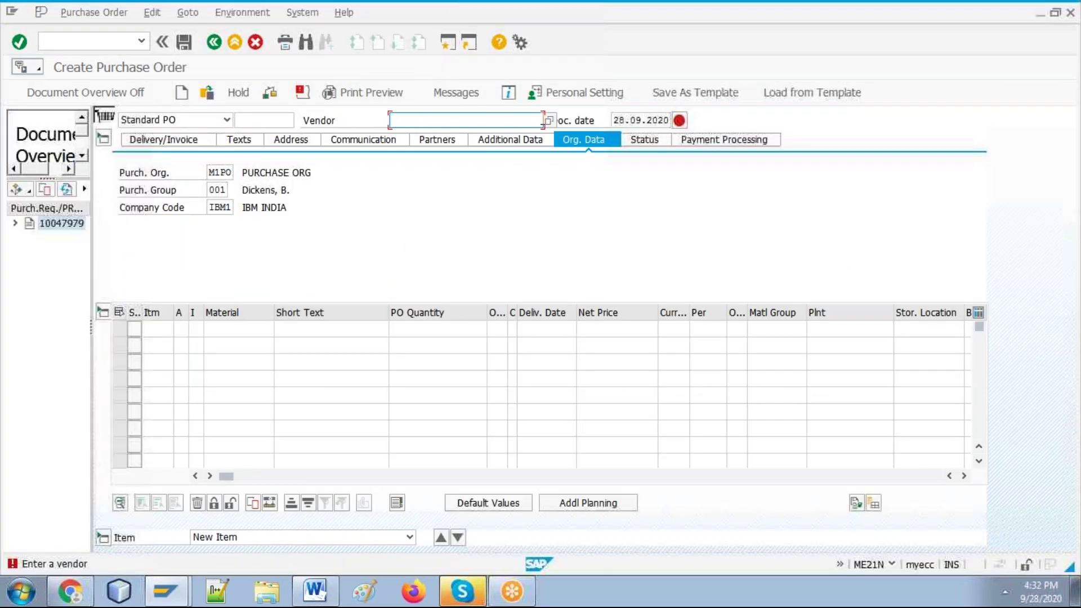
Step: Search vendors with company code ibm* and choose ABC TRADERS as vendor
{"action": "left_click", "coordinate": [542, 120]}
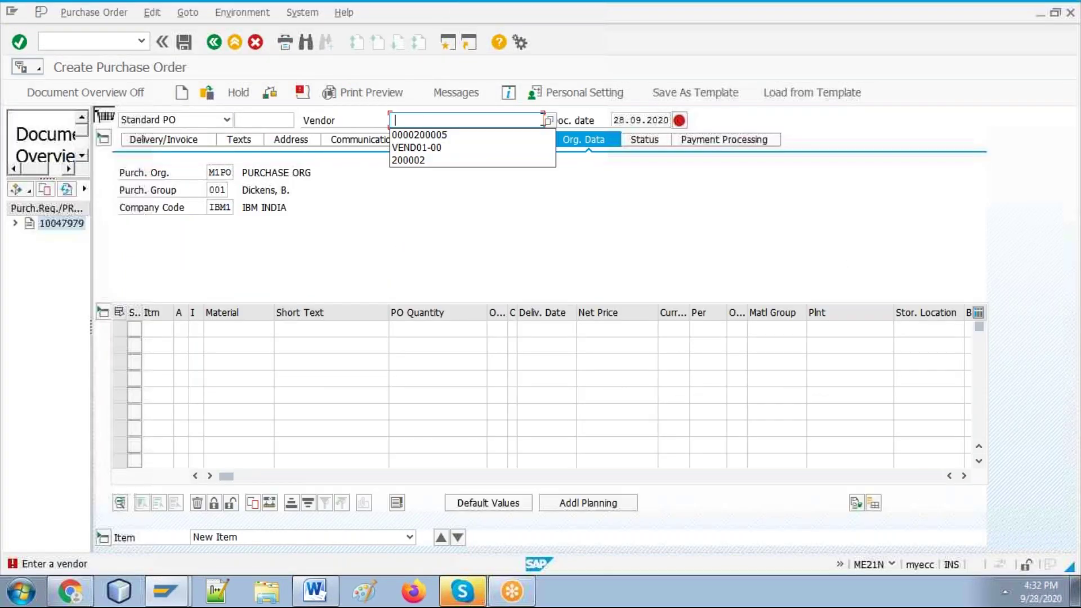
{"action": "left_click", "coordinate": [549, 120]}
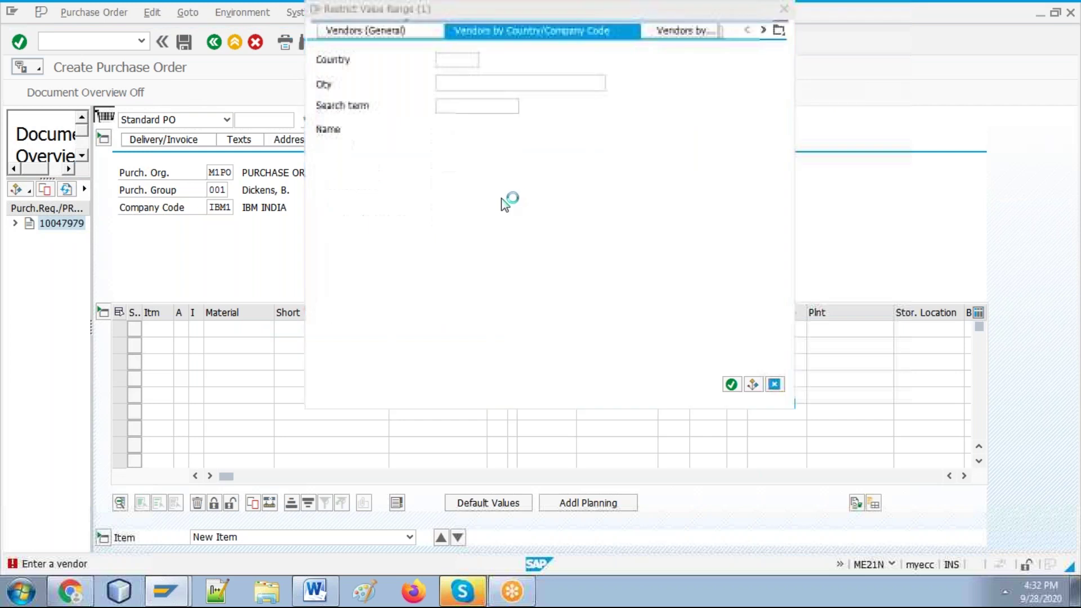
{"action": "left_click", "coordinate": [463, 173]}
{"action": "type", "text": "ibm"}
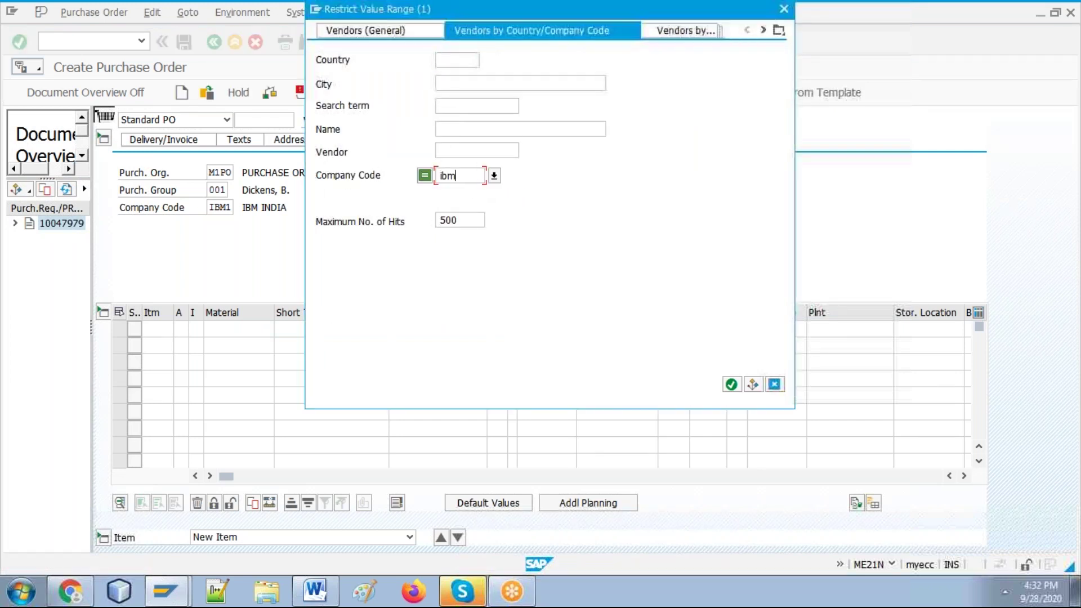
{"action": "type", "text": "*"}
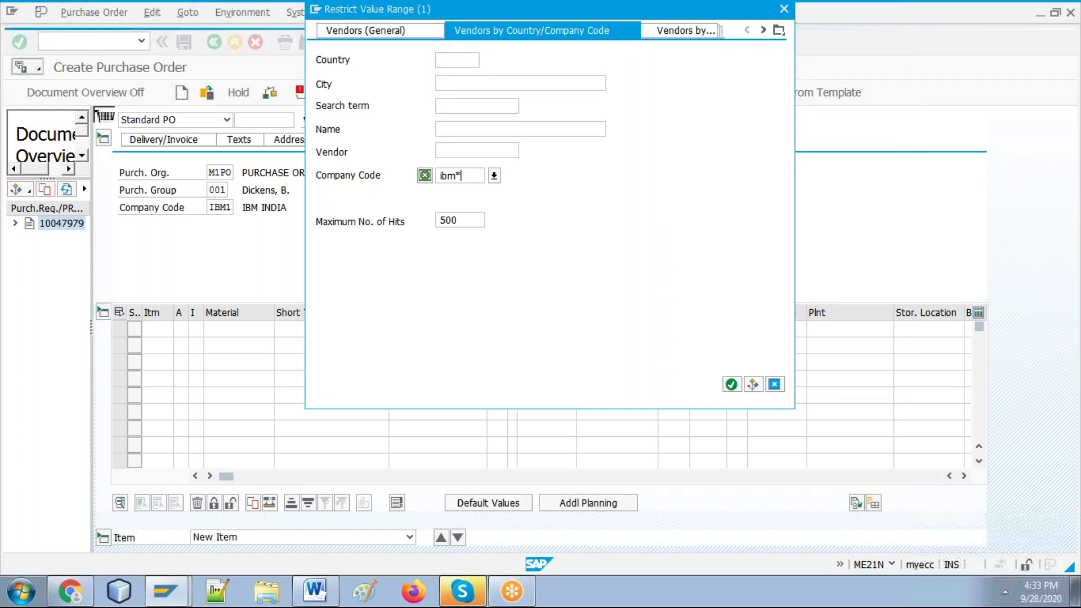
{"action": "key", "text": "Return"}
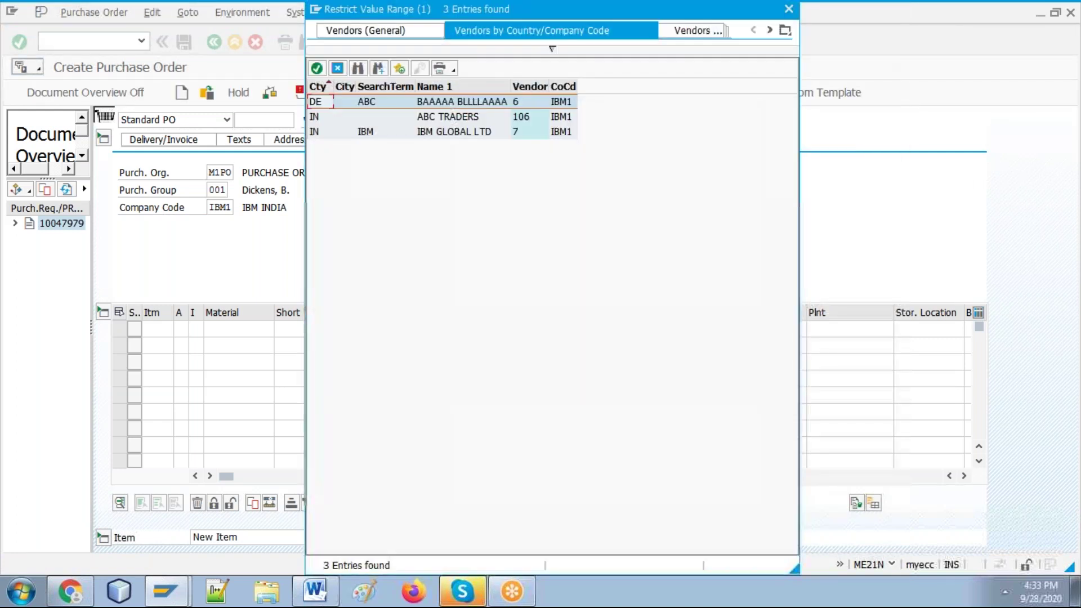
{"action": "double_click", "coordinate": [456, 117]}
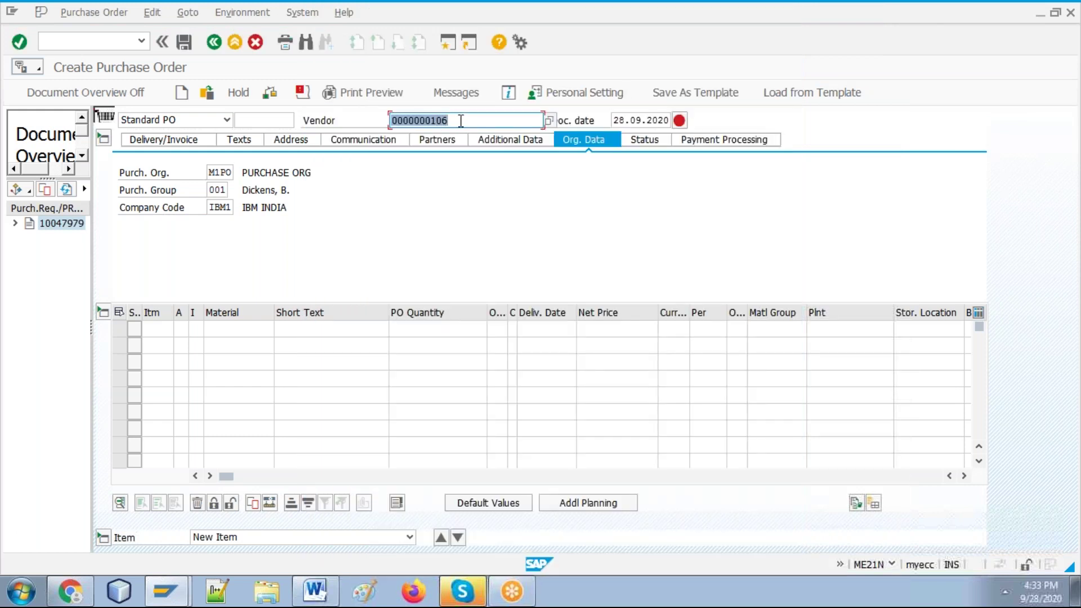
{"action": "left_click", "coordinate": [239, 330]}
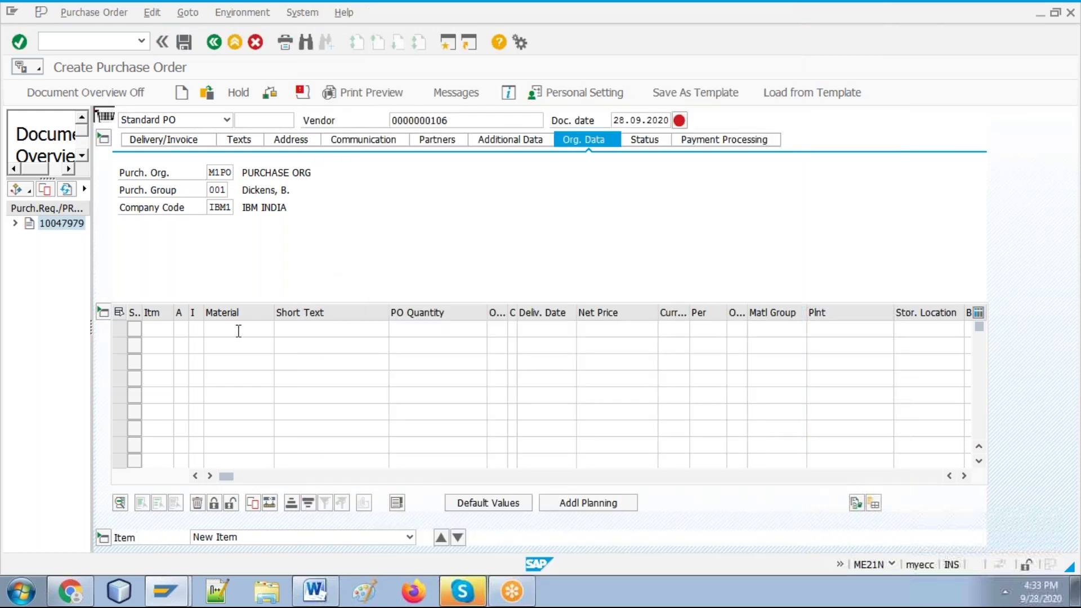
Step: Search materials for plant m010 with description *me
{"action": "left_click", "coordinate": [280, 330]}
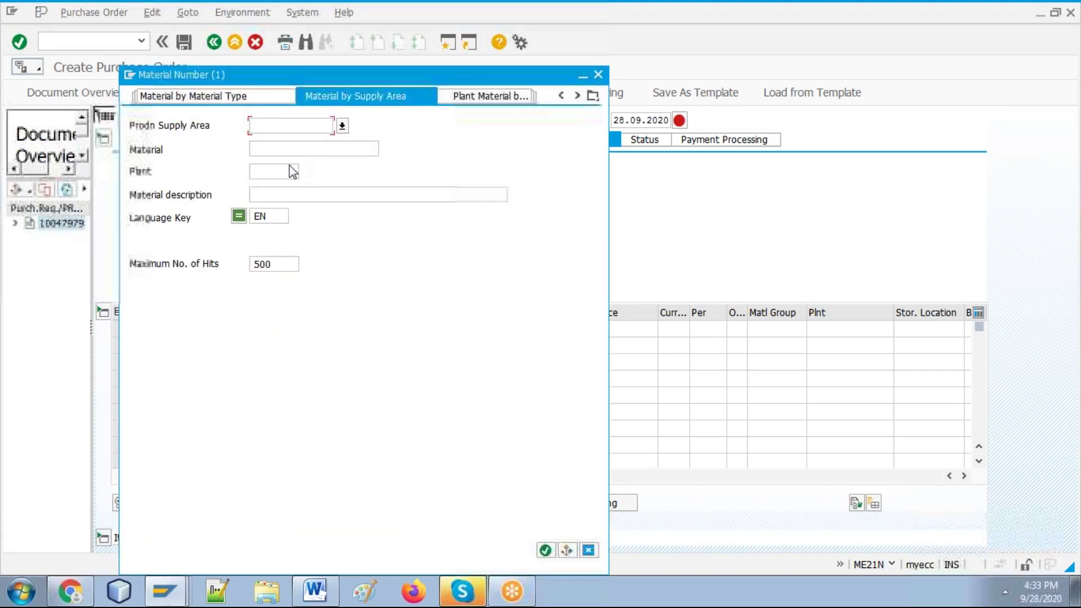
{"action": "left_click", "coordinate": [272, 167]}
{"action": "type", "text": "m010"}
{"action": "key", "text": "Return"}
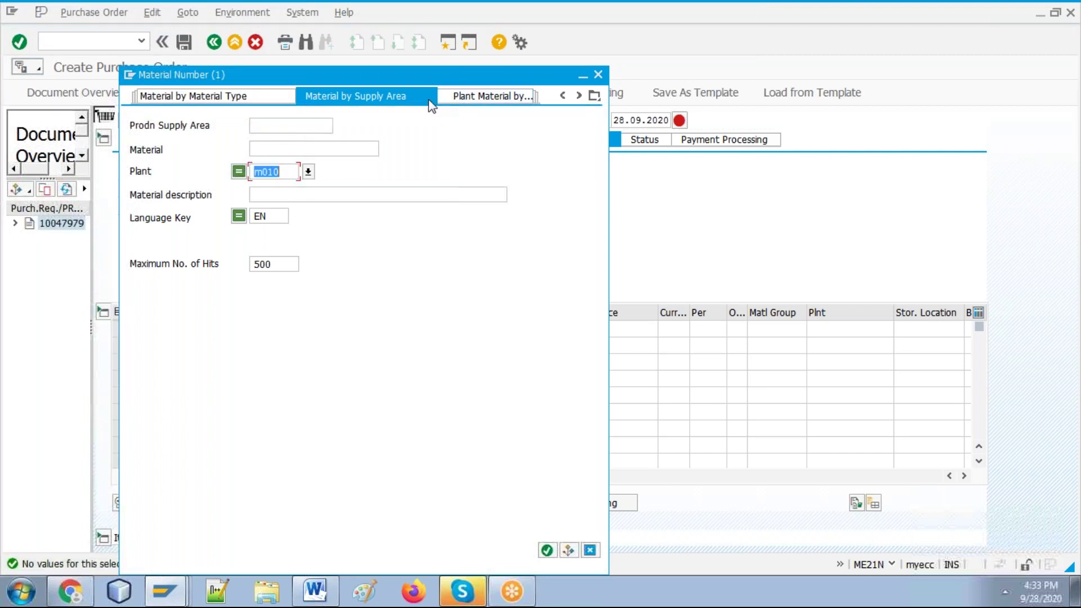
{"action": "left_click", "coordinate": [373, 194]}
{"action": "type", "text": "*"}
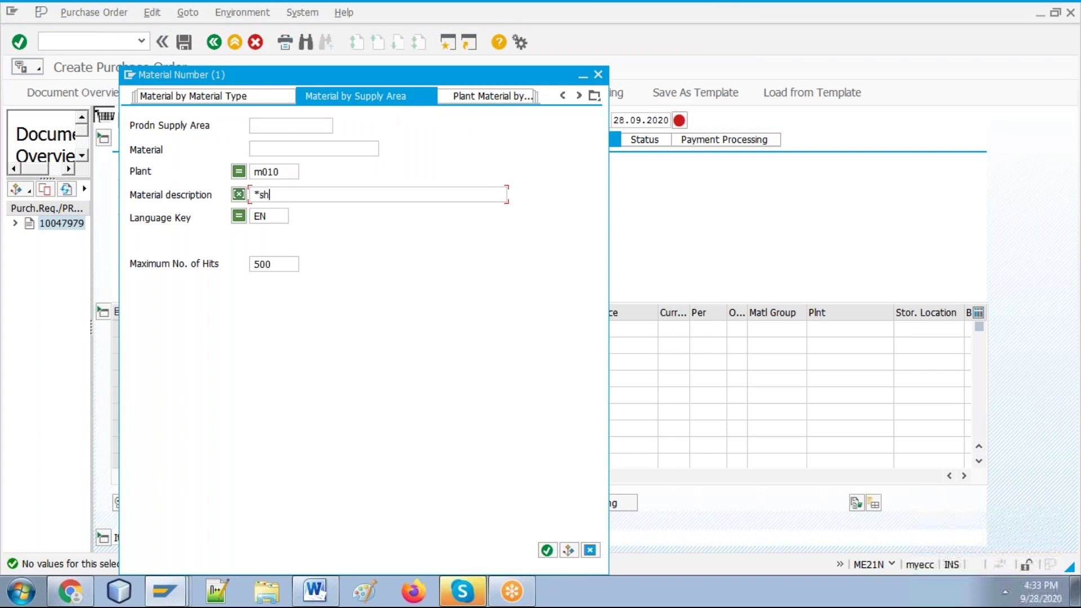
{"action": "type", "text": "metal*"}
{"action": "key", "text": "Return"}
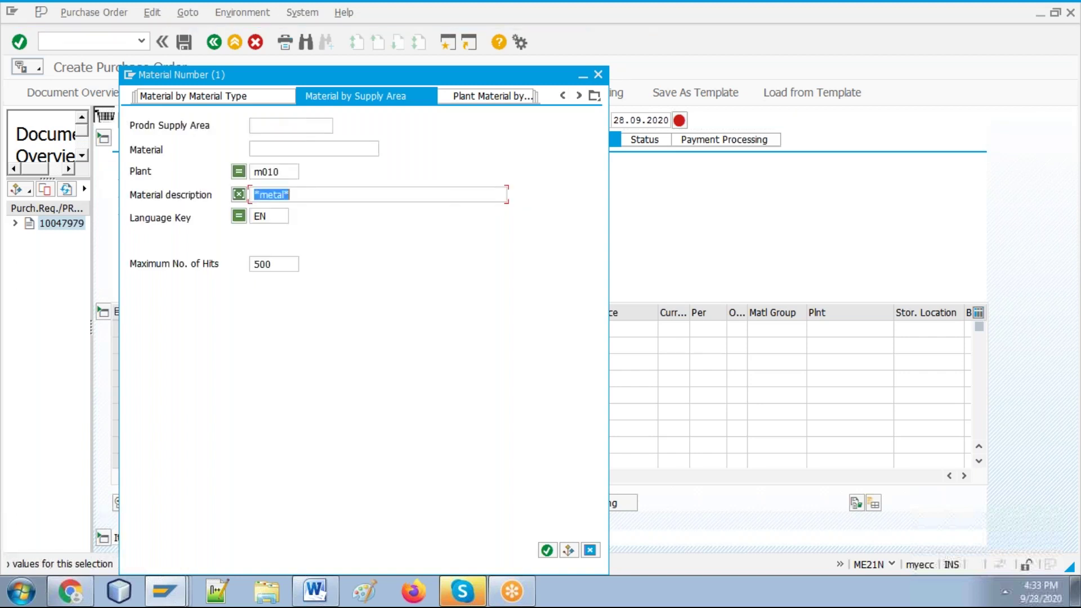
Step: Drop the plant restriction and search materials with description *metal*
{"action": "key", "text": "BackSpace"}
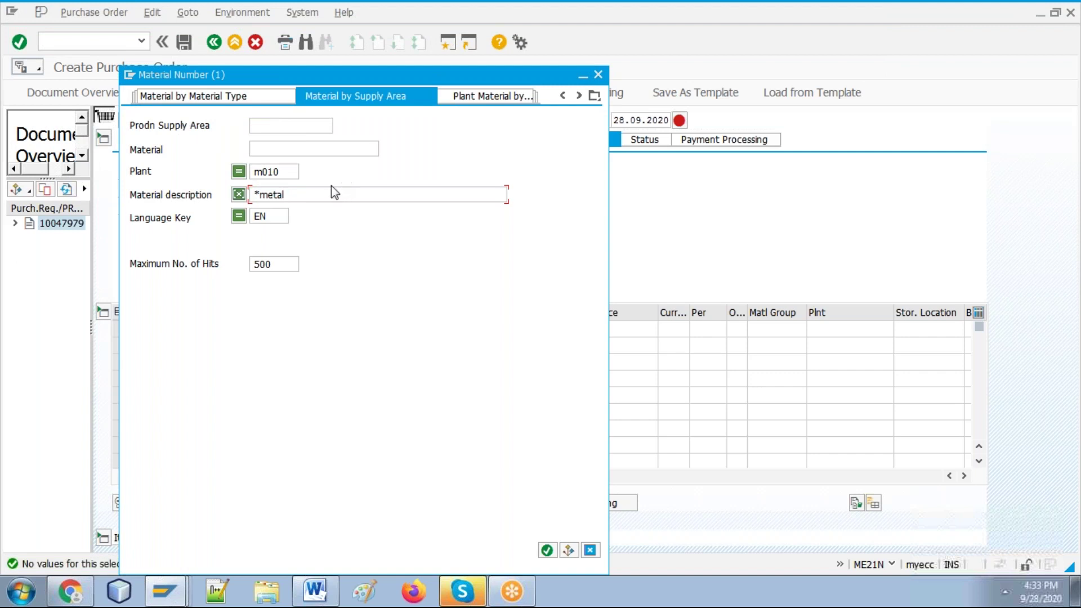
{"action": "left_click", "coordinate": [297, 171]}
{"action": "key", "text": "BackSpace"}
{"action": "key", "text": "BackSpace"}
{"action": "key", "text": "BackSpace"}
{"action": "key", "text": "BackSpace"}
{"action": "key", "text": "Return"}
{"action": "type", "text": "meta"}
{"action": "key", "text": "BackSpace"}
{"action": "key", "text": "BackSpace"}
{"action": "key", "text": "BackSpace"}
{"action": "key", "text": "BackSpace"}
{"action": "type", "text": "*metal*"}
{"action": "key", "text": "Return"}
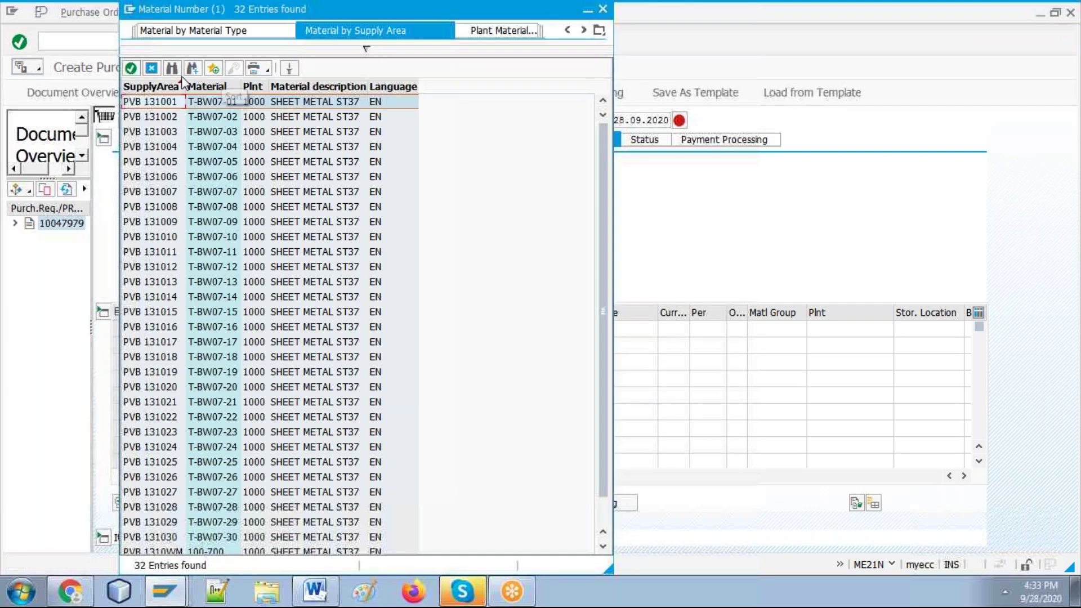
Step: Find MS05 in the metal hit list, then switch to plant material by description search
{"action": "left_click", "coordinate": [172, 68]}
{"action": "type", "text": "MS05"}
{"action": "key", "text": "Return"}
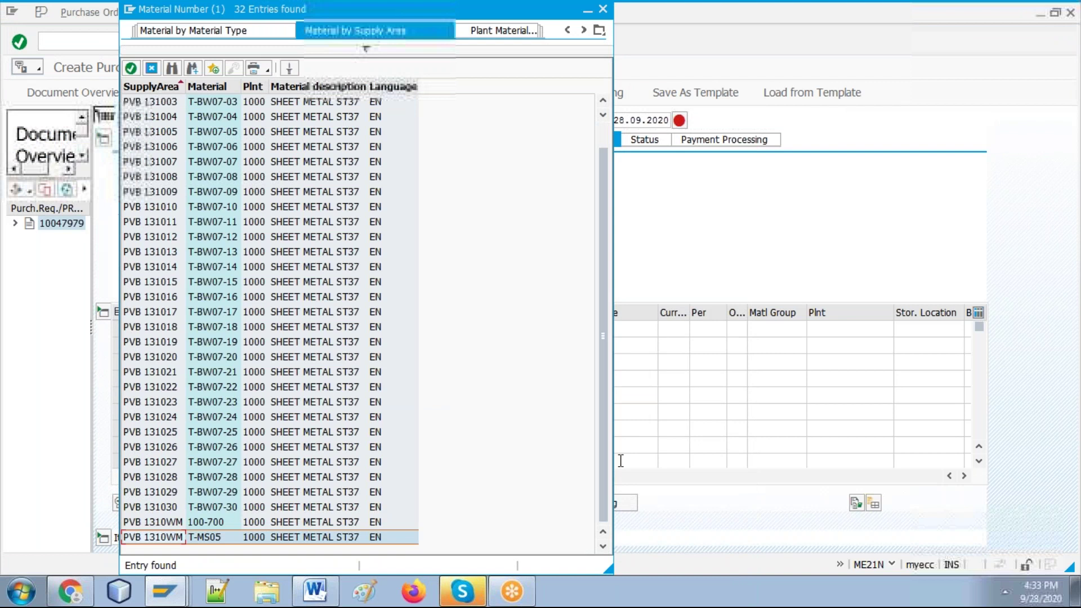
{"action": "left_click_drag", "start_coordinate": [605, 136], "coordinate": [605, 133]}
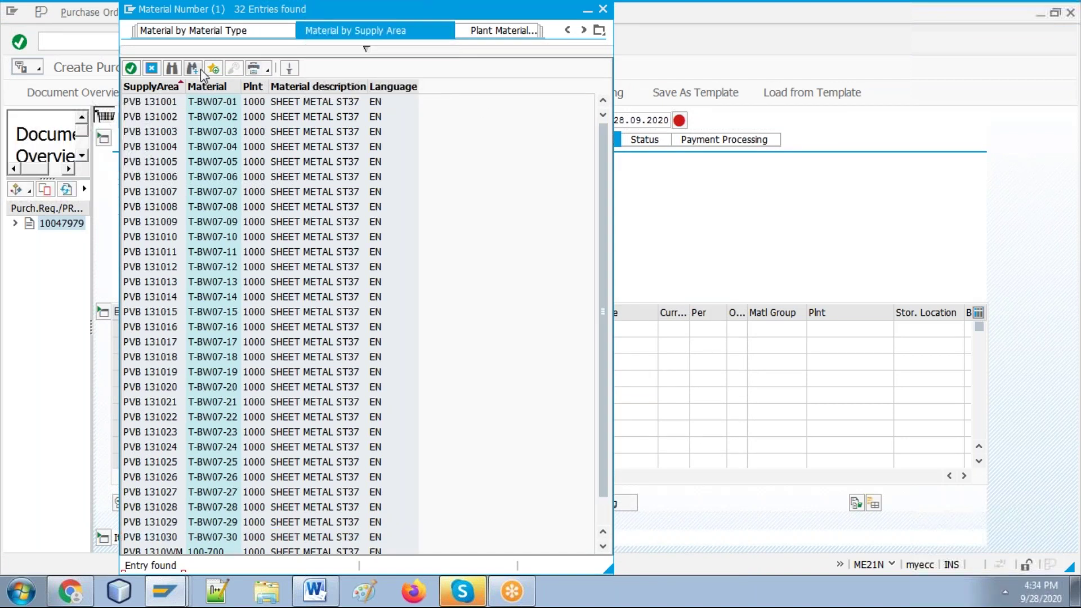
{"action": "left_click", "coordinate": [511, 33]}
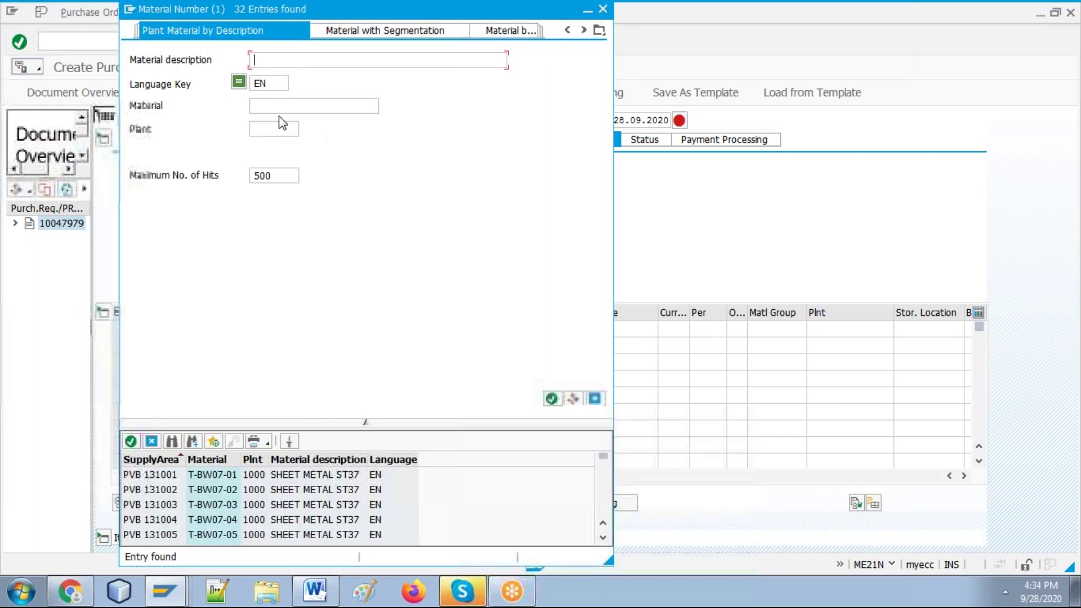
Step: Search material numbers **55*, find 'sheet', and pick SHEET METAL -- MS (50065595)
{"action": "left_click", "coordinate": [301, 106]}
{"action": "type", "text": "**"}
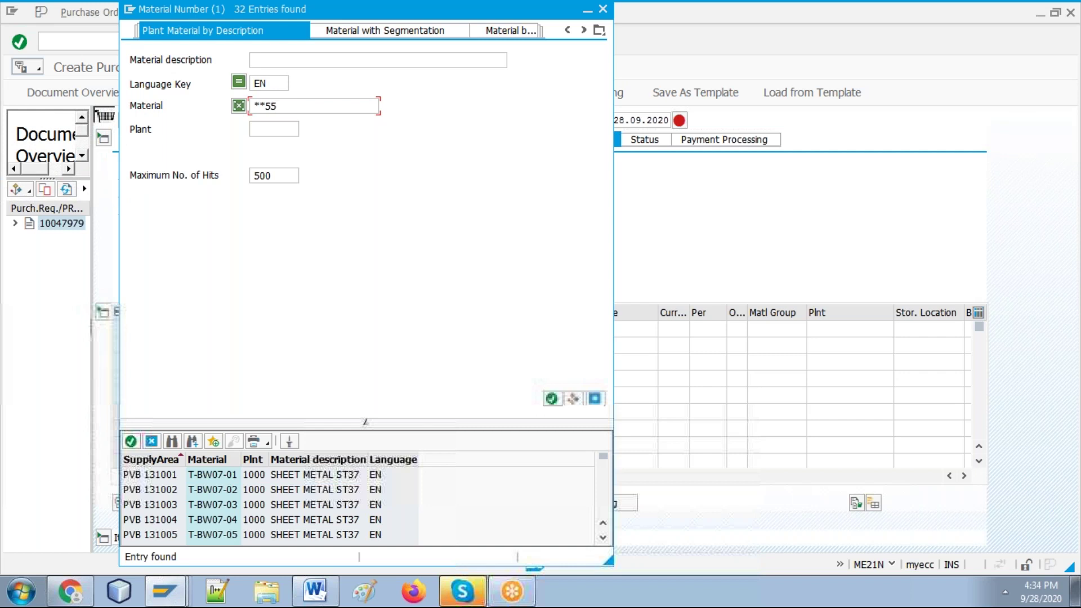
{"action": "type", "text": "55*"}
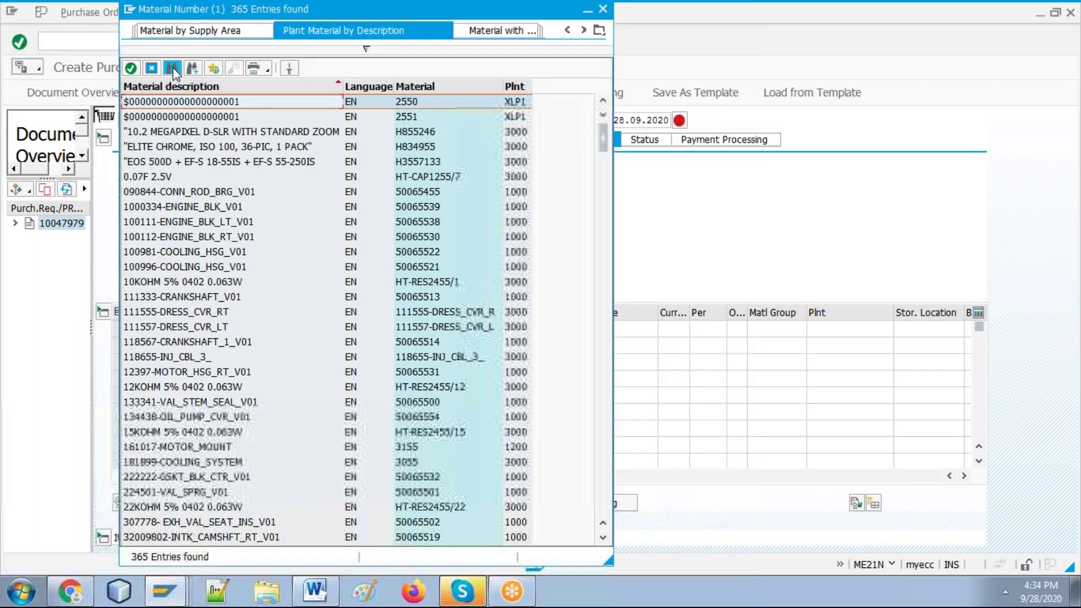
{"action": "left_click", "coordinate": [173, 70]}
{"action": "type", "text": "shee"}
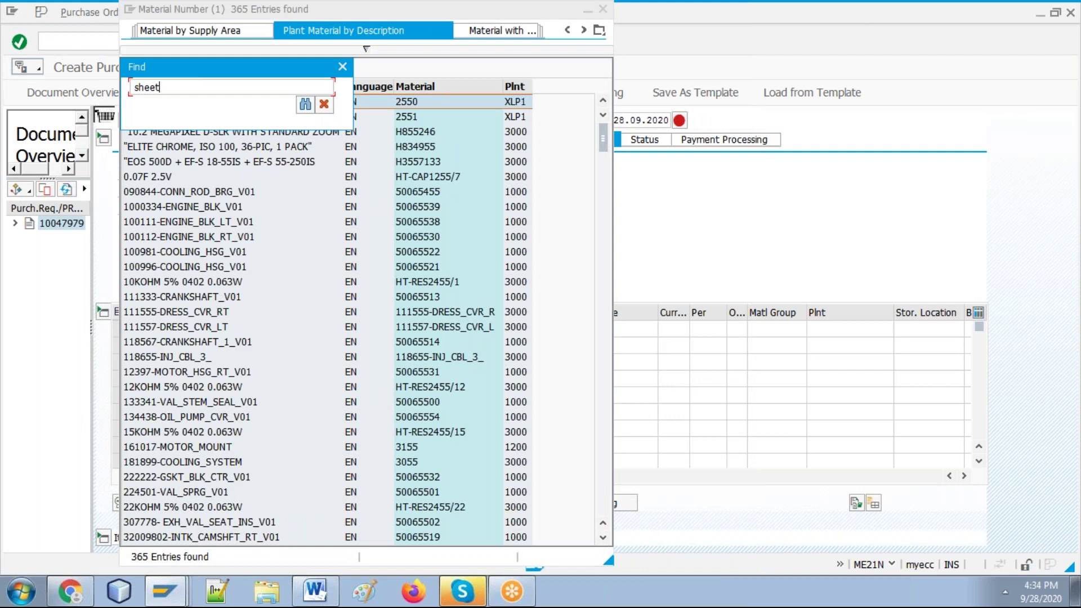
{"action": "type", "text": "t"}
{"action": "key", "text": "Return"}
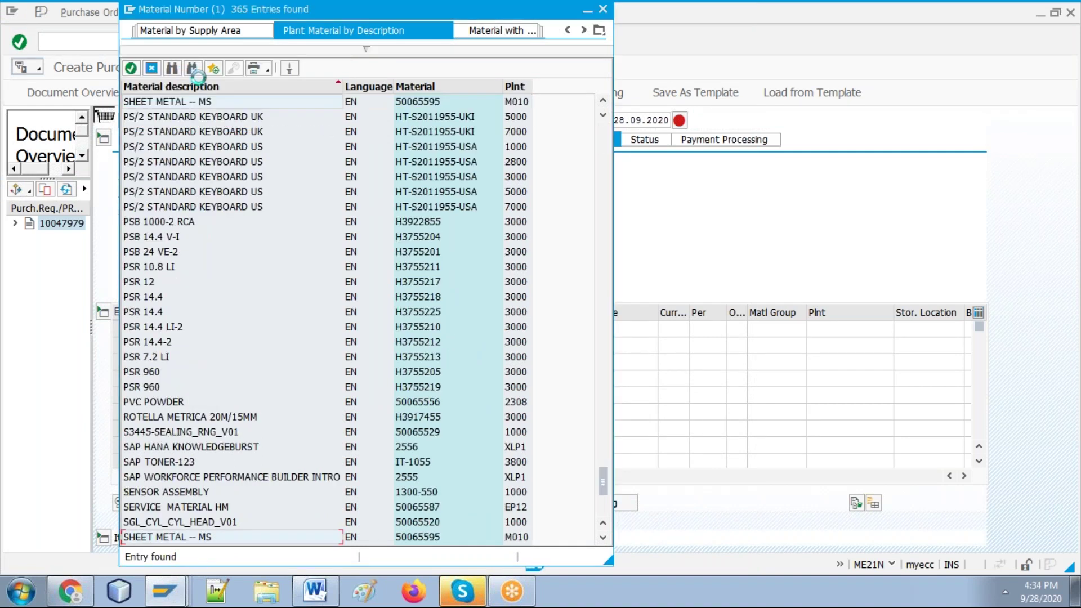
{"action": "double_click", "coordinate": [225, 101]}
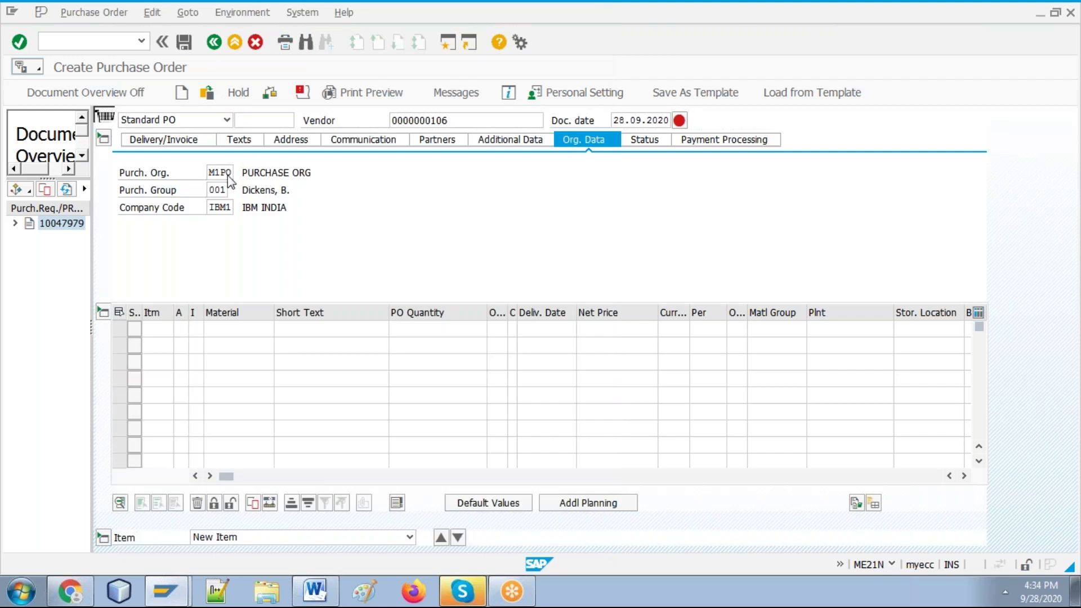
Step: Correct the material number's last digit to 6 and enter quantity 10000 and plant m010
{"action": "left_click", "coordinate": [263, 334]}
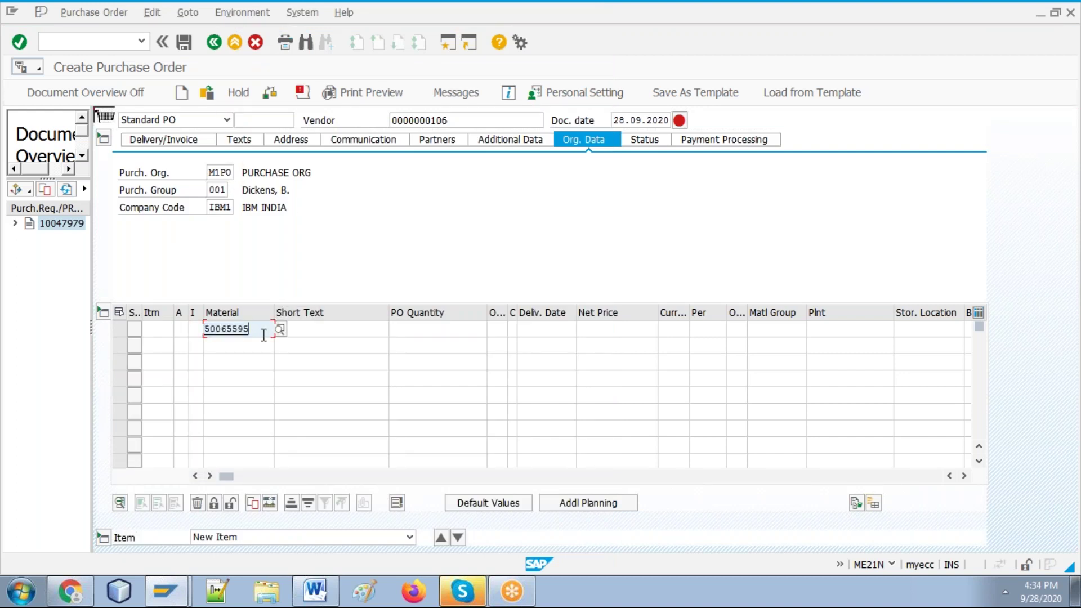
{"action": "key", "text": "BackSpace"}
{"action": "type", "text": "6"}
{"action": "left_click", "coordinate": [439, 330]}
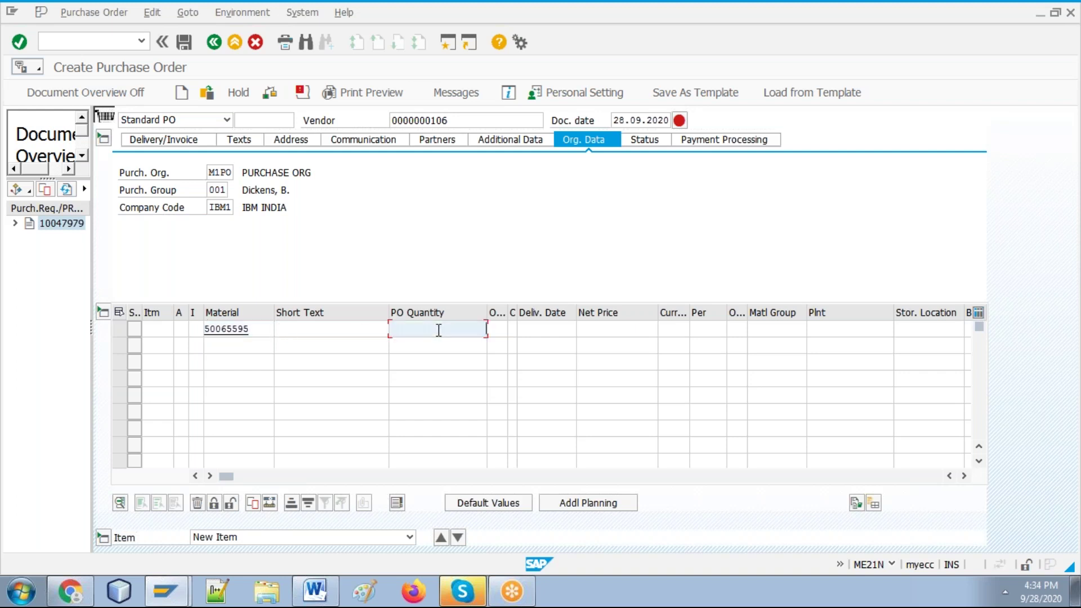
{"action": "type", "text": "10000"}
{"action": "key", "text": "Tab"}
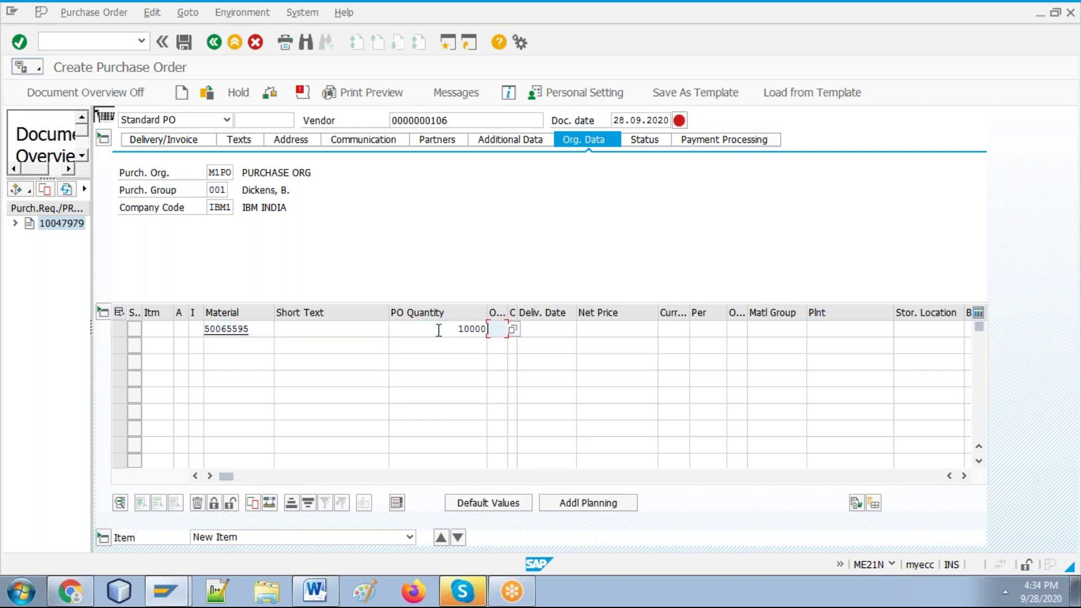
{"action": "key", "text": "Tab"}
{"action": "key", "text": "Tab"}
{"action": "key", "text": "Tab"}
{"action": "key", "text": "Tab"}
{"action": "key", "text": "Tab"}
{"action": "key", "text": "Tab"}
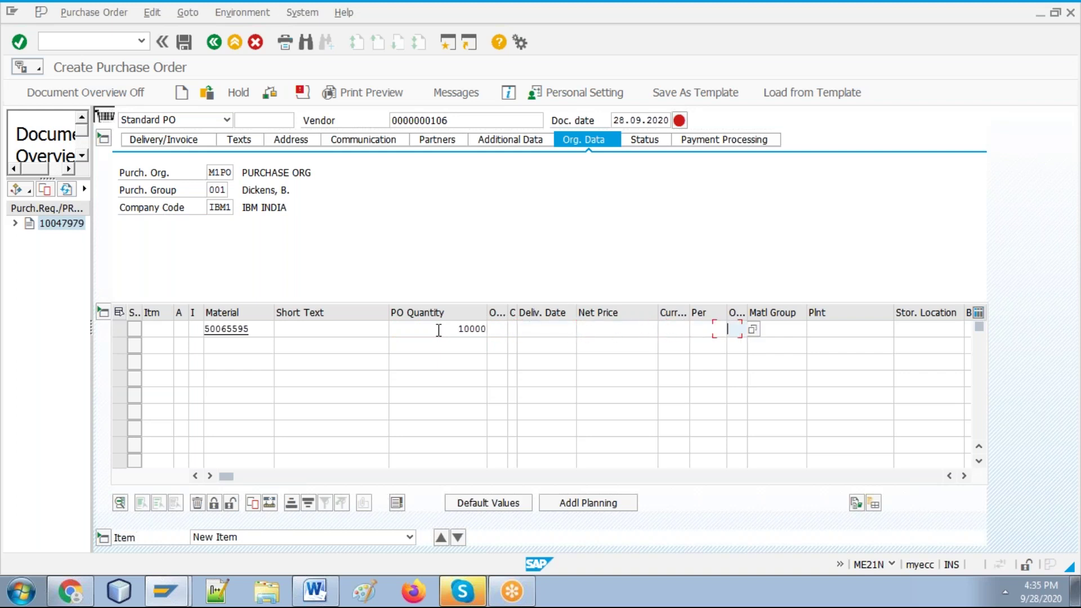
{"action": "key", "text": "Tab"}
{"action": "key", "text": "Tab"}
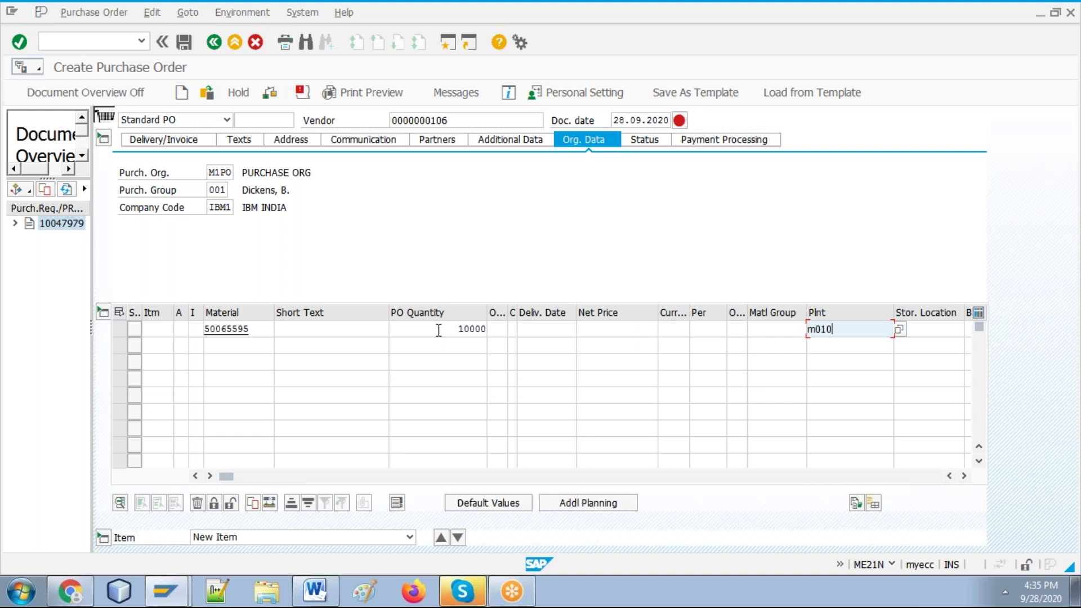
{"action": "key", "text": "Return"}
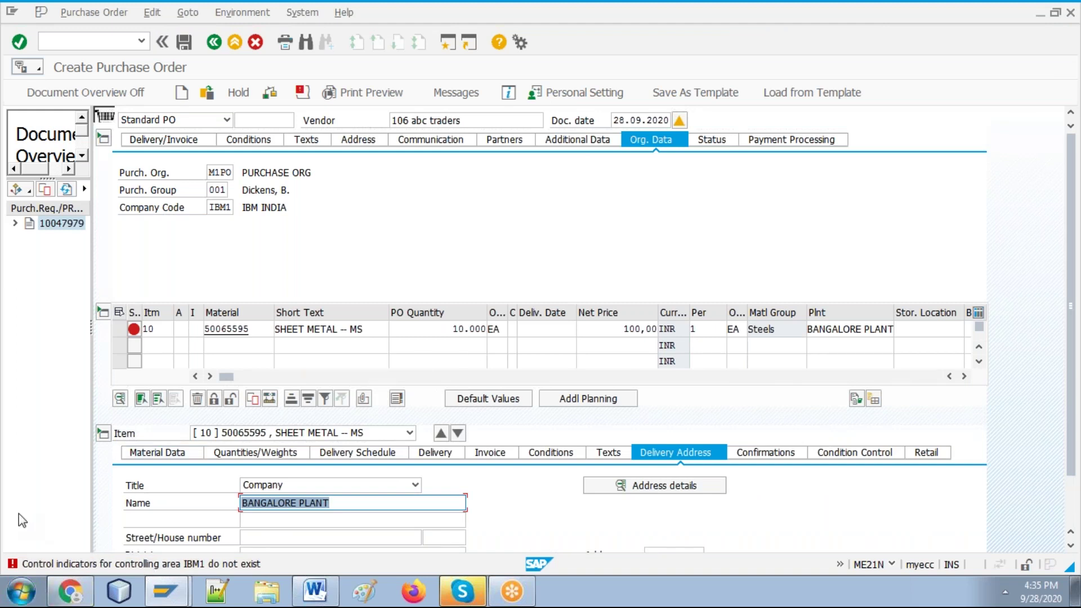
Step: Paste the item screenshot into the Word guide, save it, and open a new SAP session
{"action": "left_click", "coordinate": [316, 591]}
{"action": "key", "text": "ctrl+Return"}
{"action": "key", "text": "ctrl+Return"}
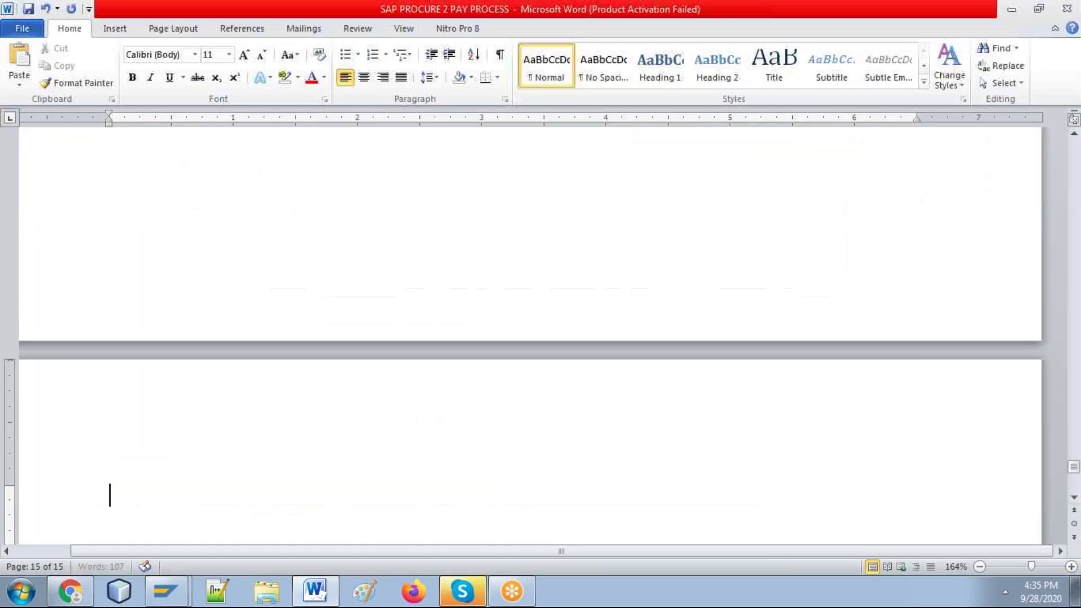
{"action": "key", "text": "ctrl+s"}
{"action": "key", "text": "alt+Tab"}
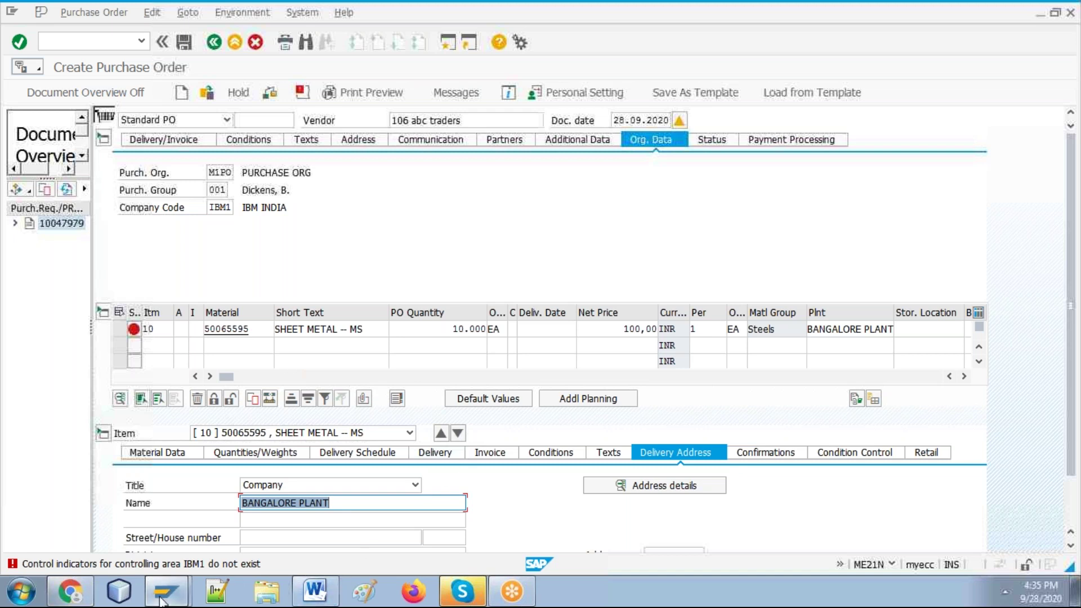
{"action": "mouse_move", "coordinate": [161, 602]}
{"action": "left_click", "coordinate": [168, 555]}
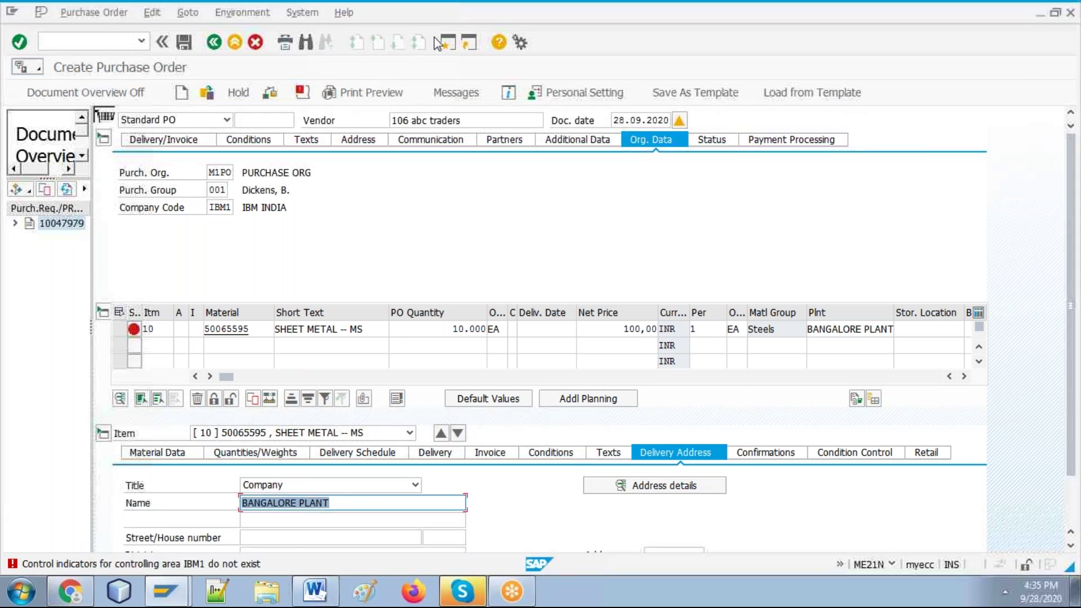
{"action": "left_click", "coordinate": [449, 48]}
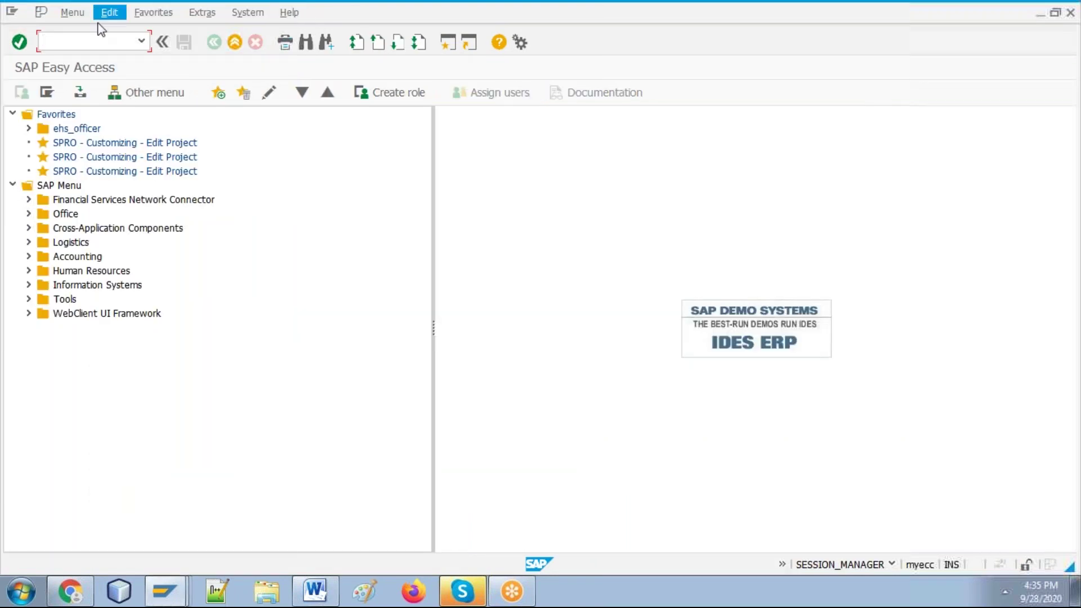
Step: Run OKKP and open the details of controlling area IBM1
{"action": "type", "text": "okkp"}
{"action": "key", "text": "Return"}
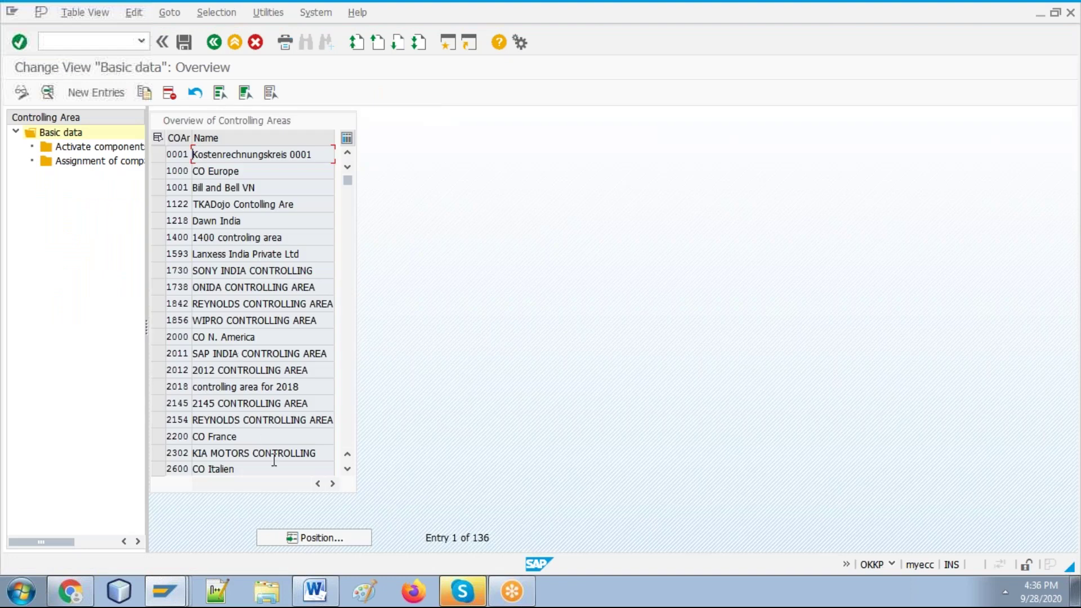
{"action": "left_click", "coordinate": [313, 537]}
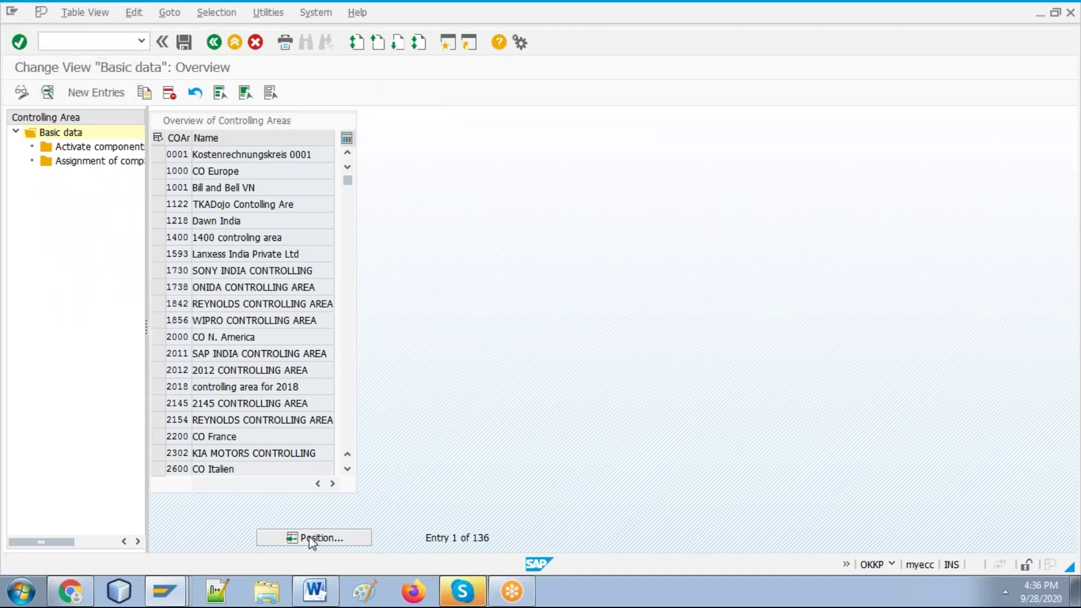
{"action": "type", "text": "ibm"}
{"action": "key", "text": "Return"}
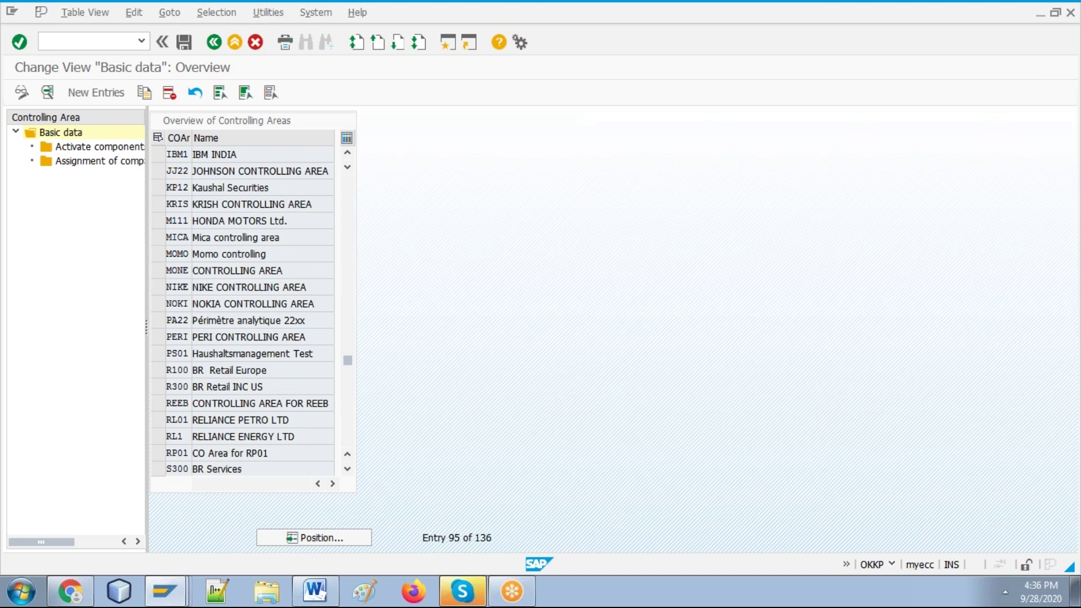
{"action": "double_click", "coordinate": [197, 154]}
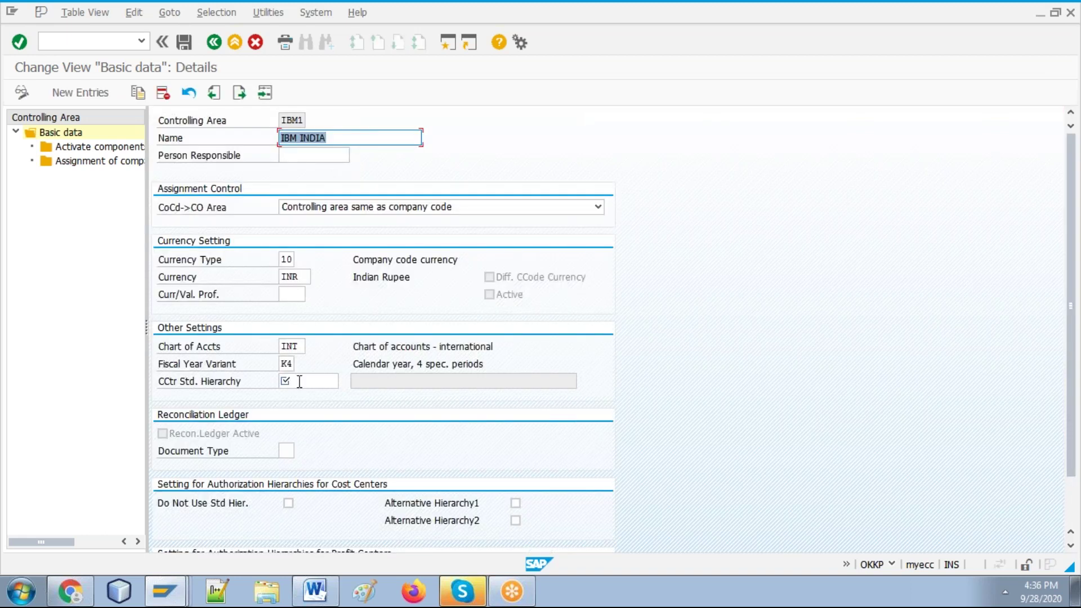
{"action": "left_click", "coordinate": [299, 381]}
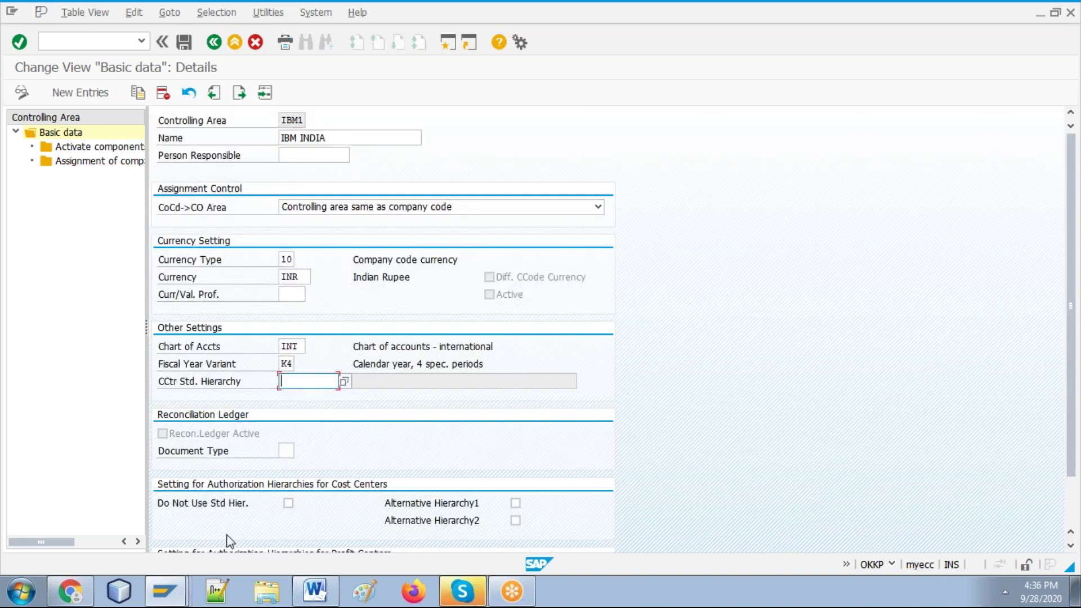
Step: Paste the screenshot into the Word guide and add the note 'FICO--- Finance.. fi, co..'
{"action": "left_click", "coordinate": [315, 591]}
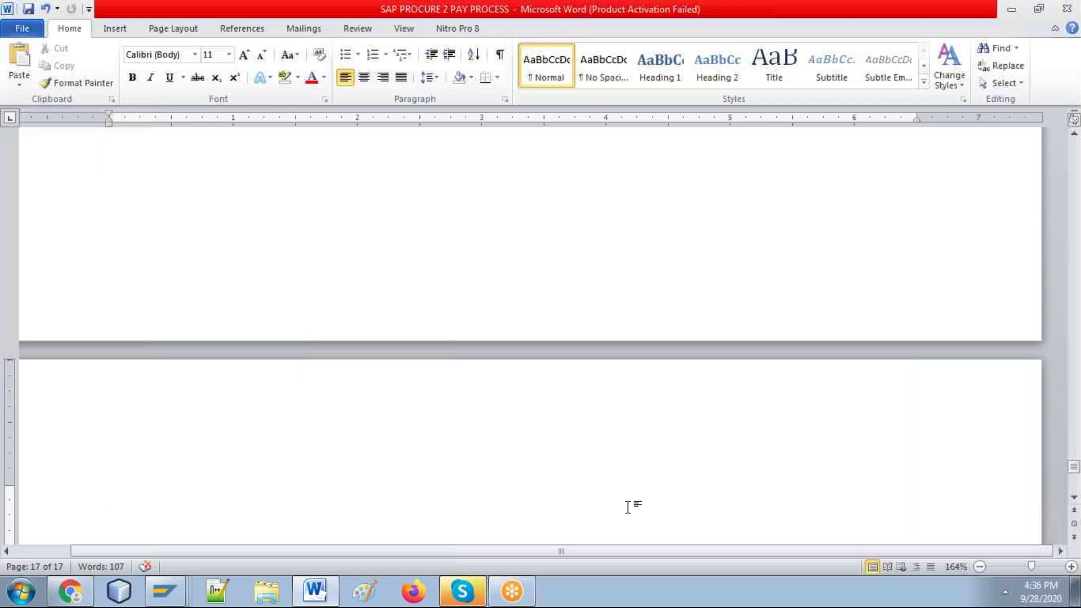
{"action": "key", "text": "ctrl+v"}
{"action": "key", "text": "Return"}
{"action": "type", "text": "FI"}
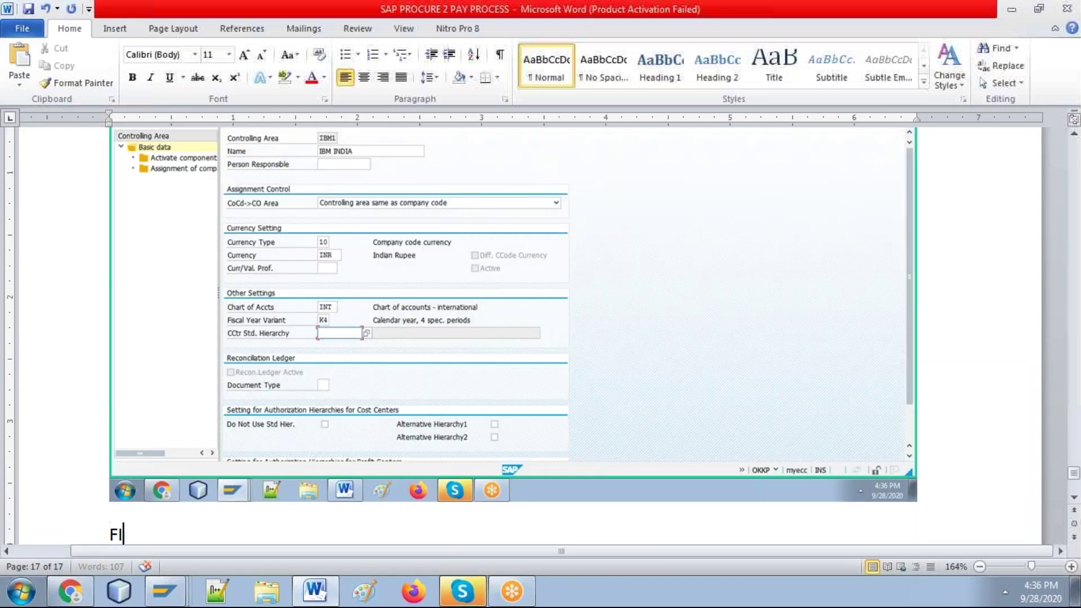
{"action": "type", "text": "CO---"}
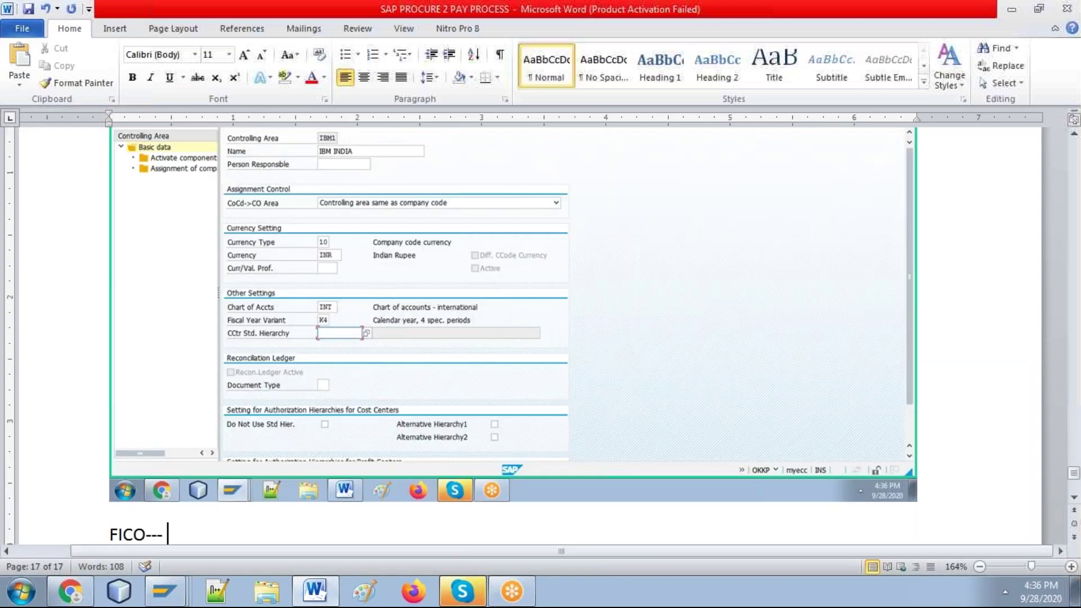
{"action": "type", "text": " Finance.. fi, co.."}
{"action": "key", "text": "Return"}
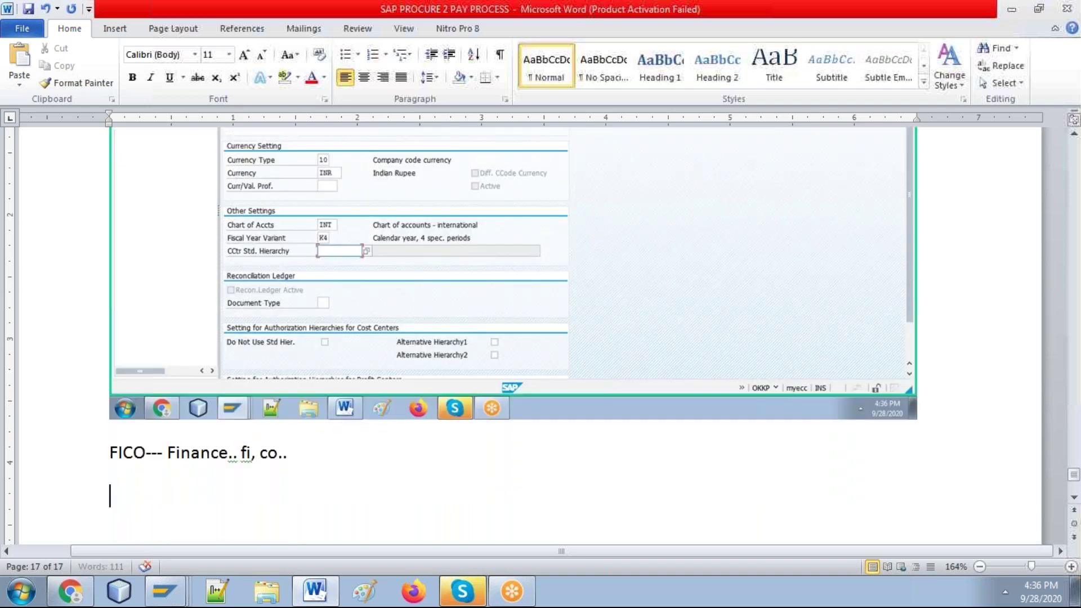
{"action": "key", "text": "alt+Tab"}
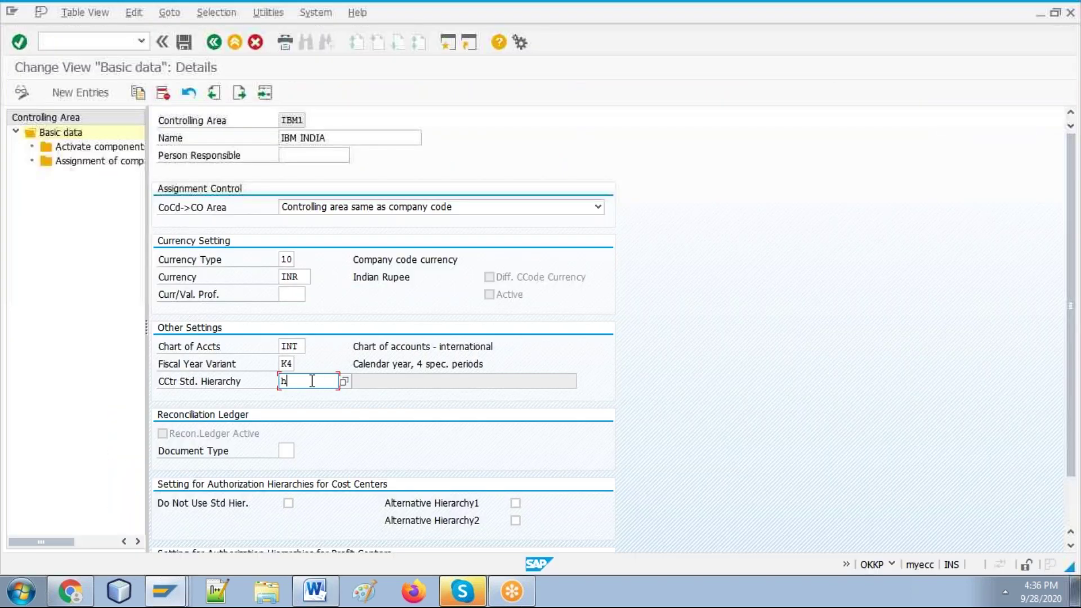
Step: Enter IBM1 as cost centre standard hierarchy, save, agree to create it, and confirm the customizing request
{"action": "key", "text": "BackSpace"}
{"action": "key", "text": "BackSpace"}
{"action": "type", "text": "IB"}
{"action": "key", "text": "alt+Tab"}
{"action": "key", "text": "ctrl+v"}
{"action": "key", "text": "alt+Tab"}
{"action": "left_click", "coordinate": [183, 45]}
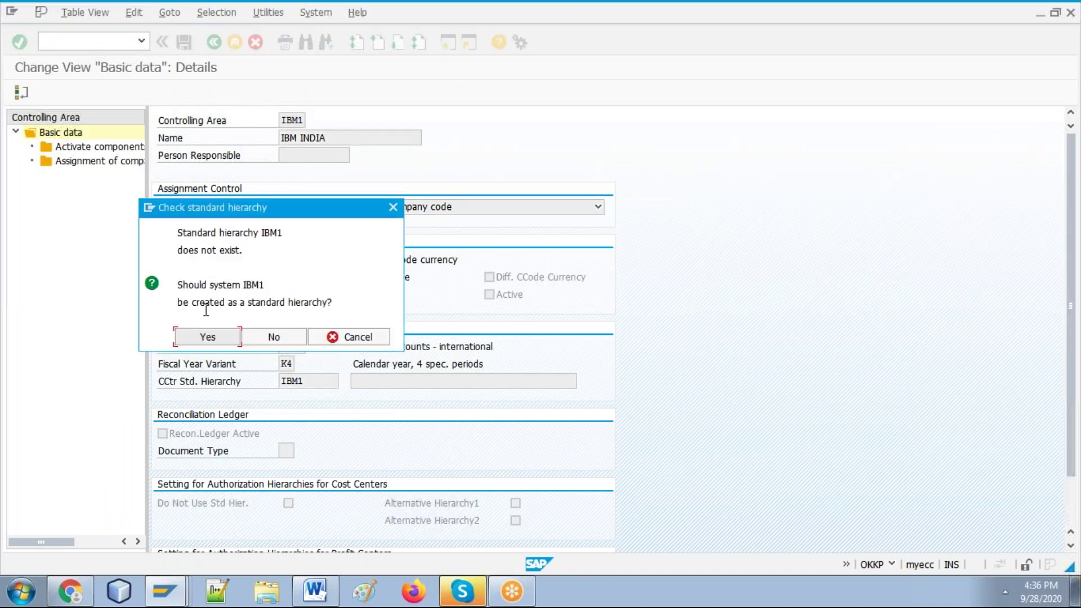
{"action": "left_click", "coordinate": [208, 338]}
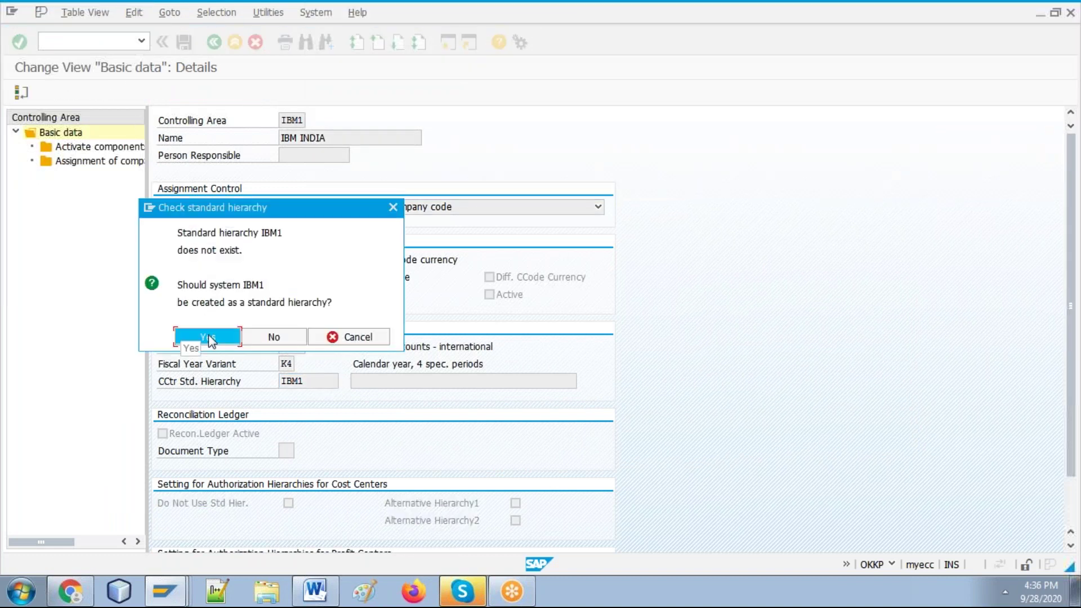
{"action": "key", "text": "alt+Tab"}
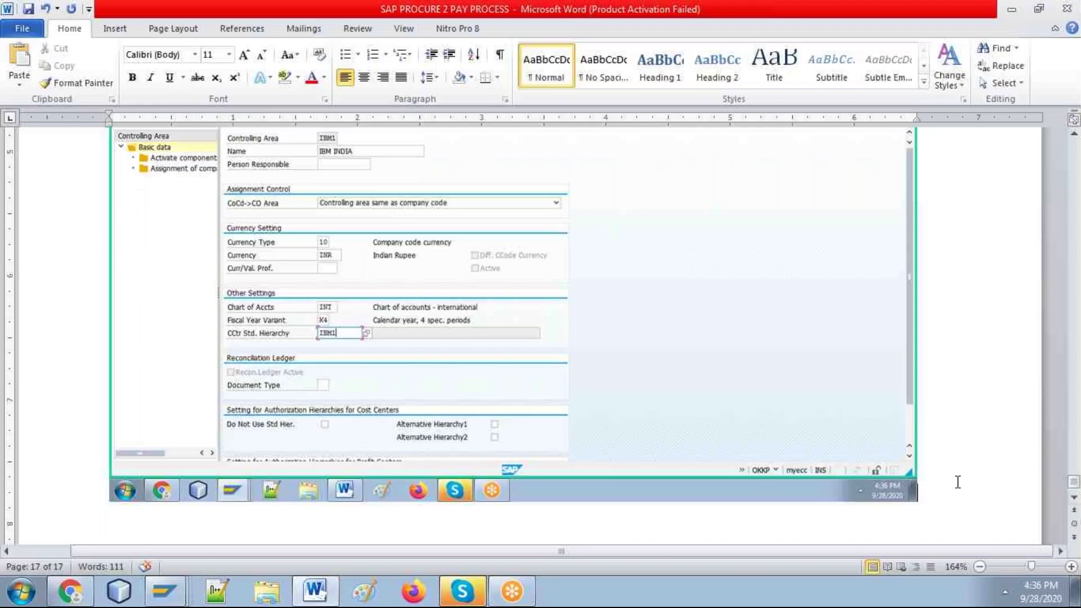
{"action": "key", "text": "alt+Tab"}
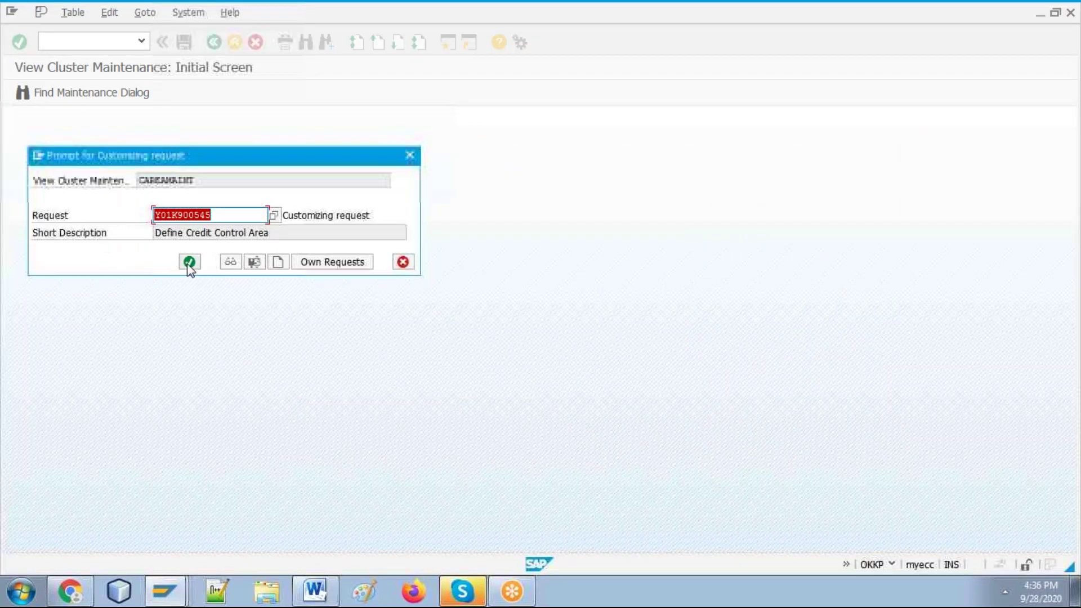
{"action": "left_click", "coordinate": [190, 261]}
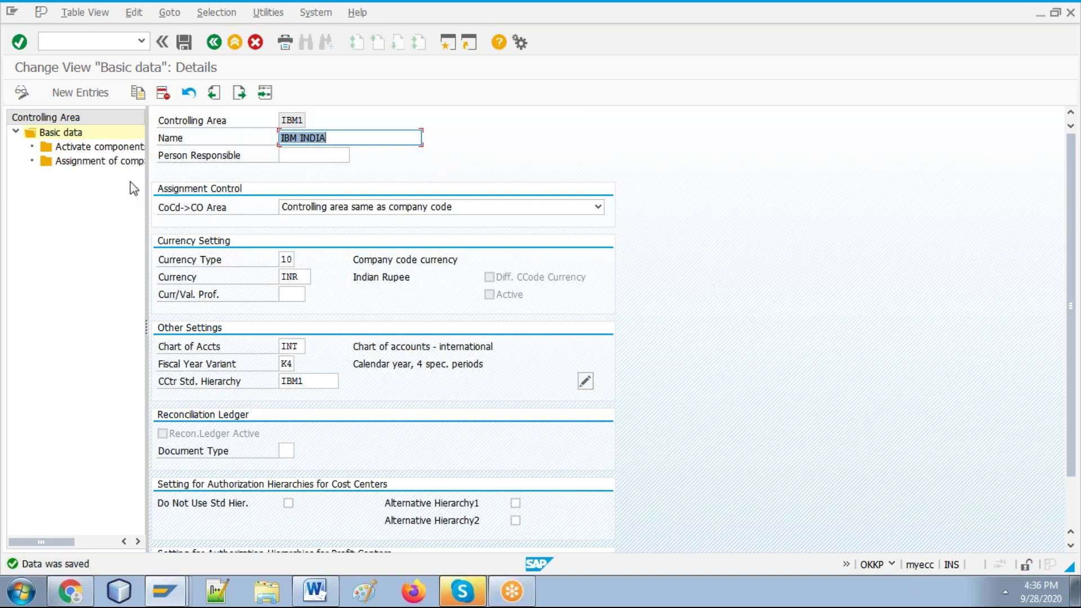
Step: Add a fiscal year 2020 entry in the IBM1 component activation settings
{"action": "left_click", "coordinate": [101, 147]}
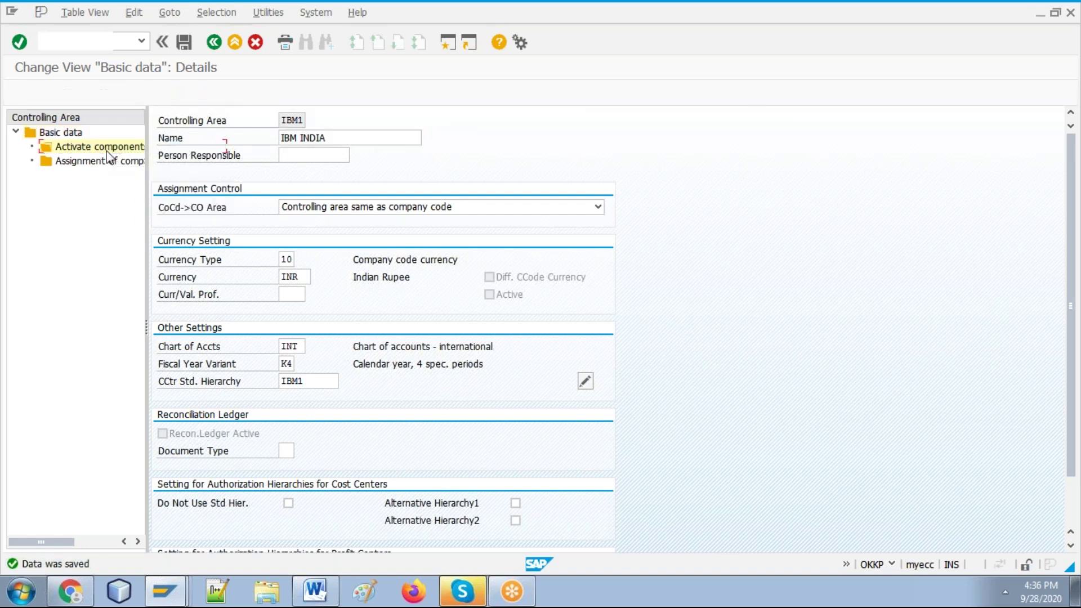
{"action": "key", "text": "alt+Tab"}
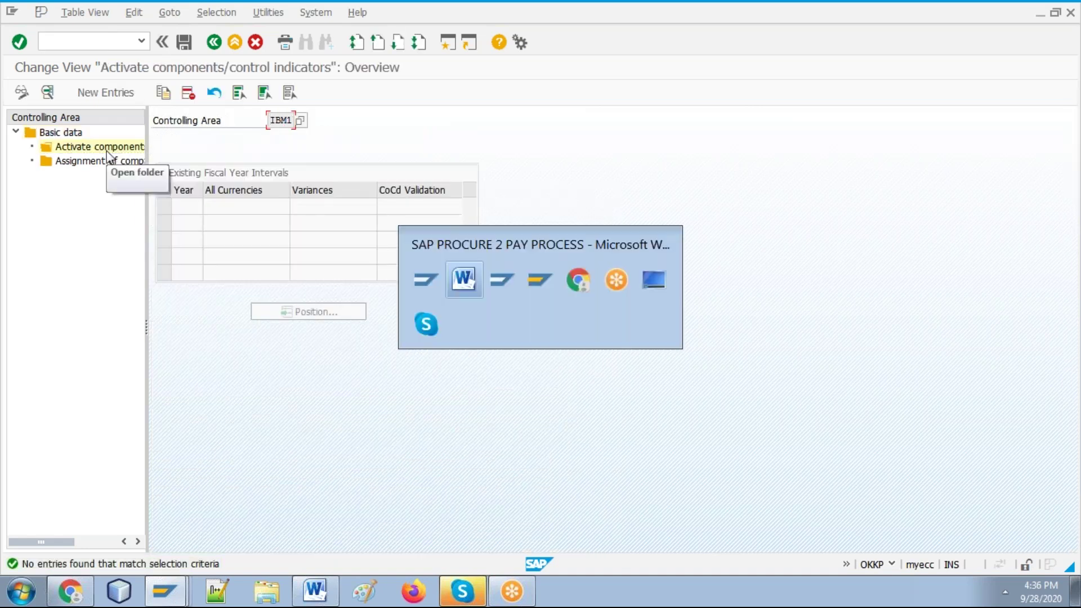
{"action": "key", "text": "alt+Tab"}
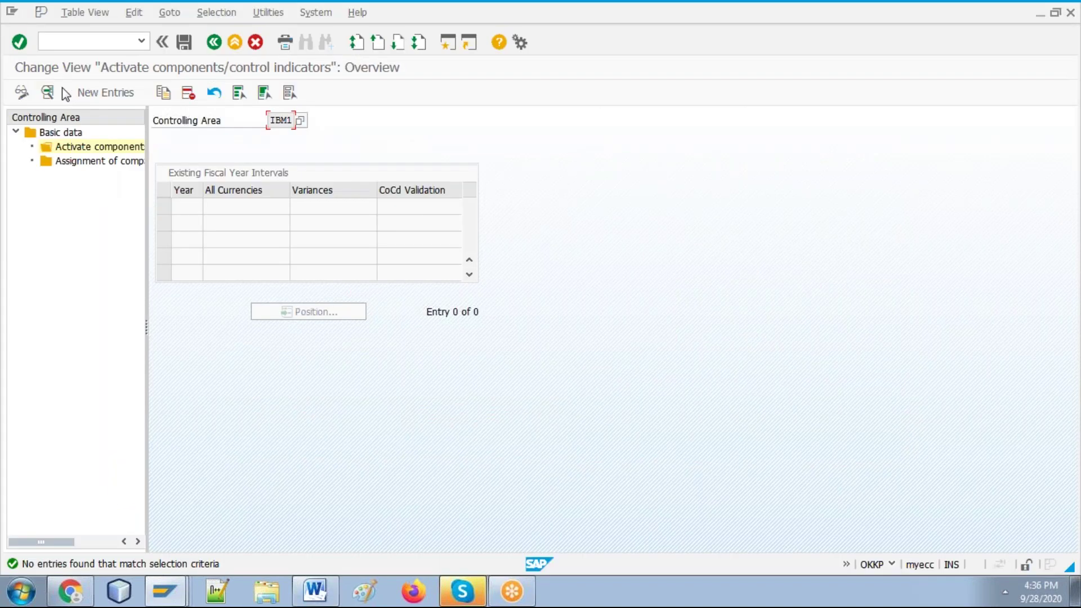
{"action": "left_click", "coordinate": [89, 93]}
{"action": "type", "text": "2020"}
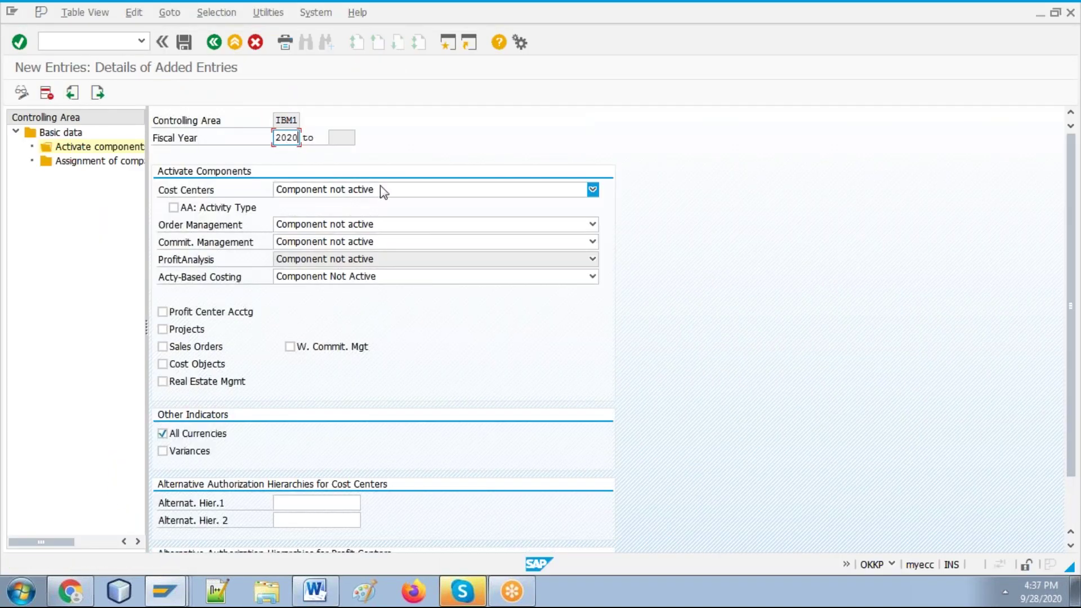
Step: Activate cost centers, order management, commitment management and activity-based costing for parallel calculation
{"action": "left_click", "coordinate": [385, 192]}
{"action": "left_click", "coordinate": [356, 217]}
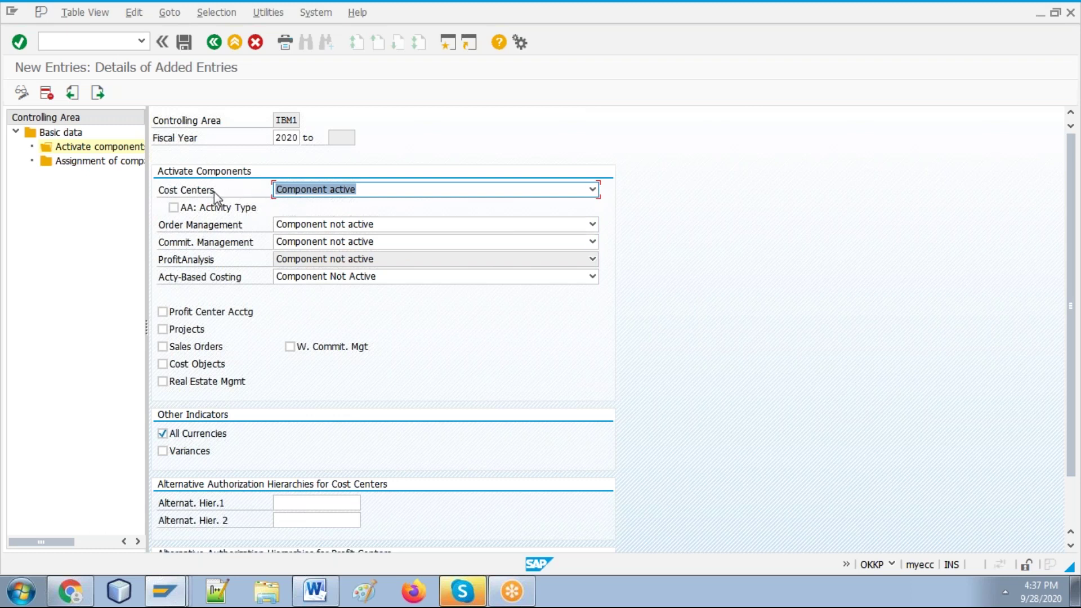
{"action": "left_click", "coordinate": [296, 225]}
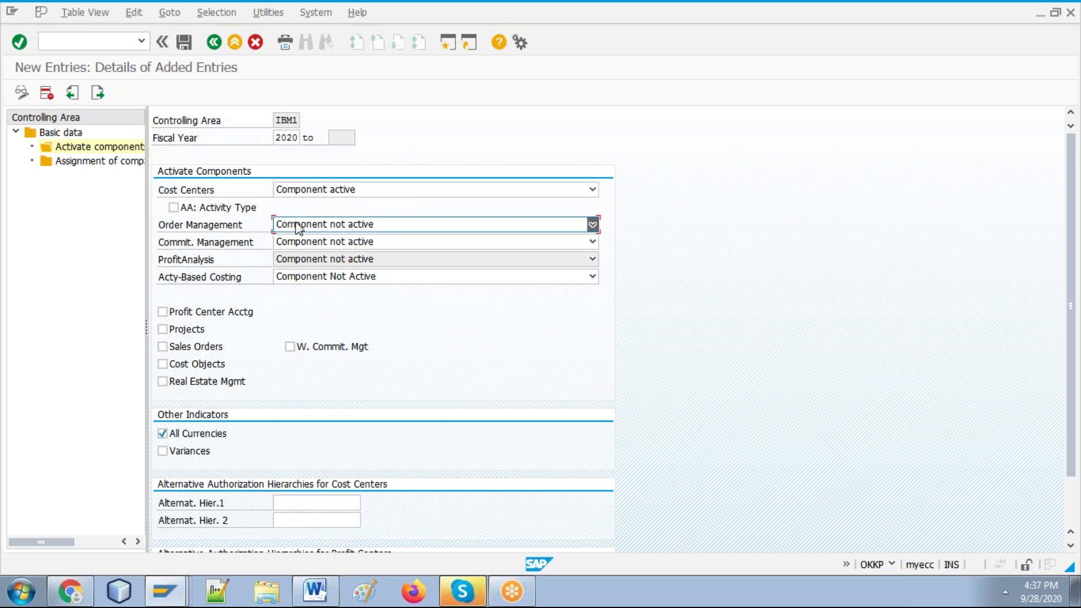
{"action": "left_click", "coordinate": [302, 251]}
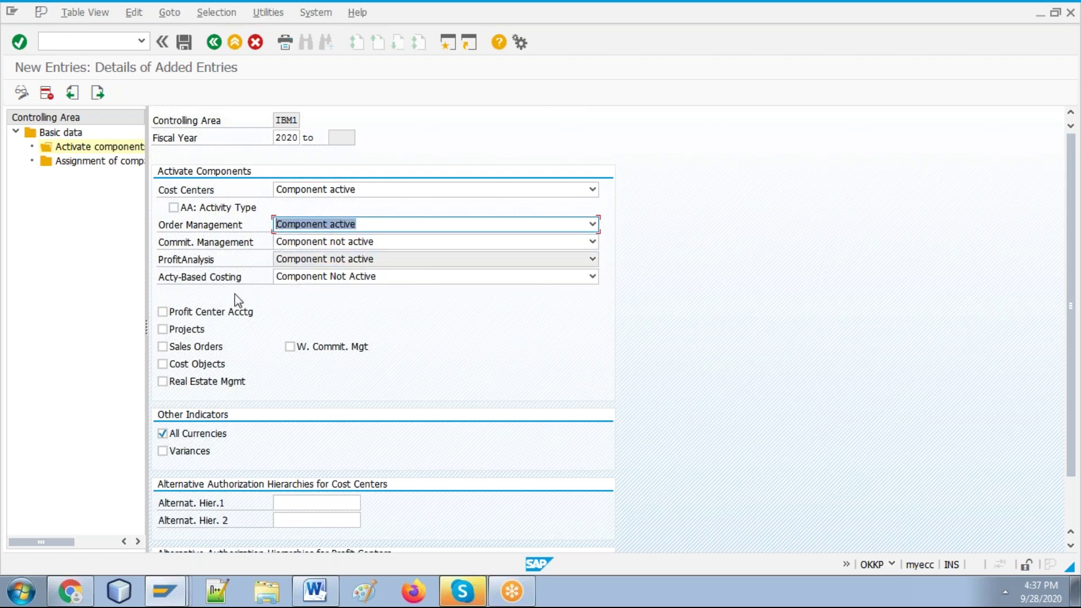
{"action": "left_click", "coordinate": [292, 277]}
{"action": "left_click", "coordinate": [310, 238]}
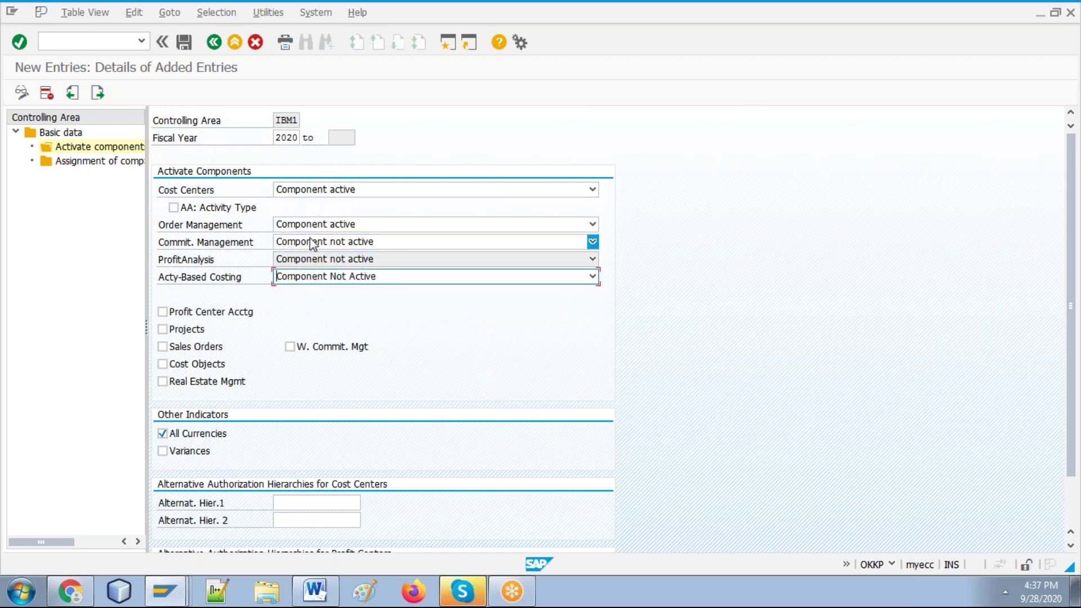
{"action": "left_click", "coordinate": [310, 238]}
{"action": "left_click", "coordinate": [311, 268]}
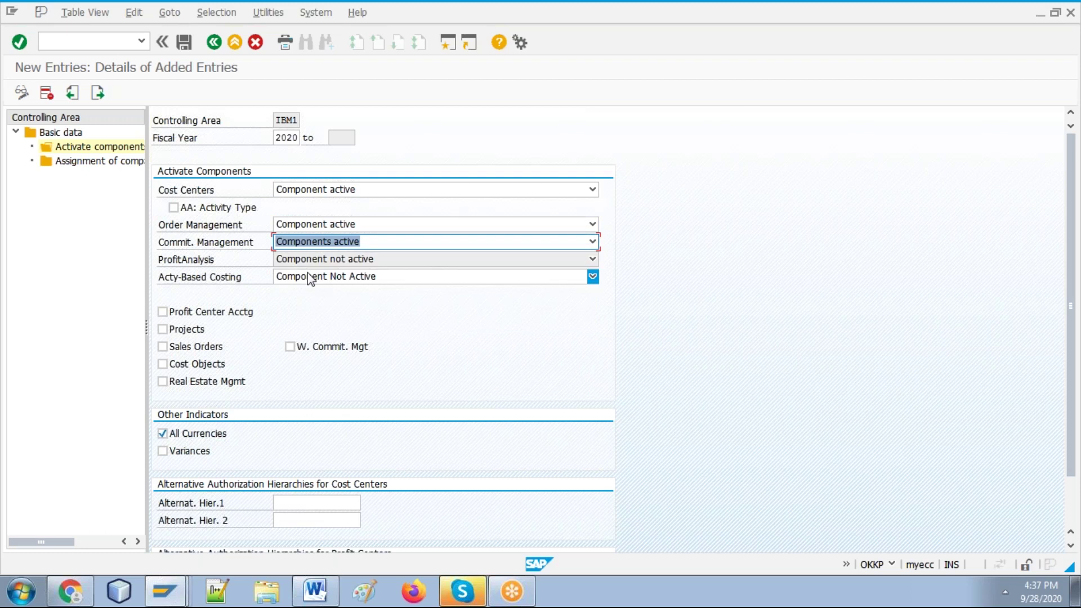
{"action": "left_click", "coordinate": [304, 277]}
{"action": "left_click", "coordinate": [307, 304]}
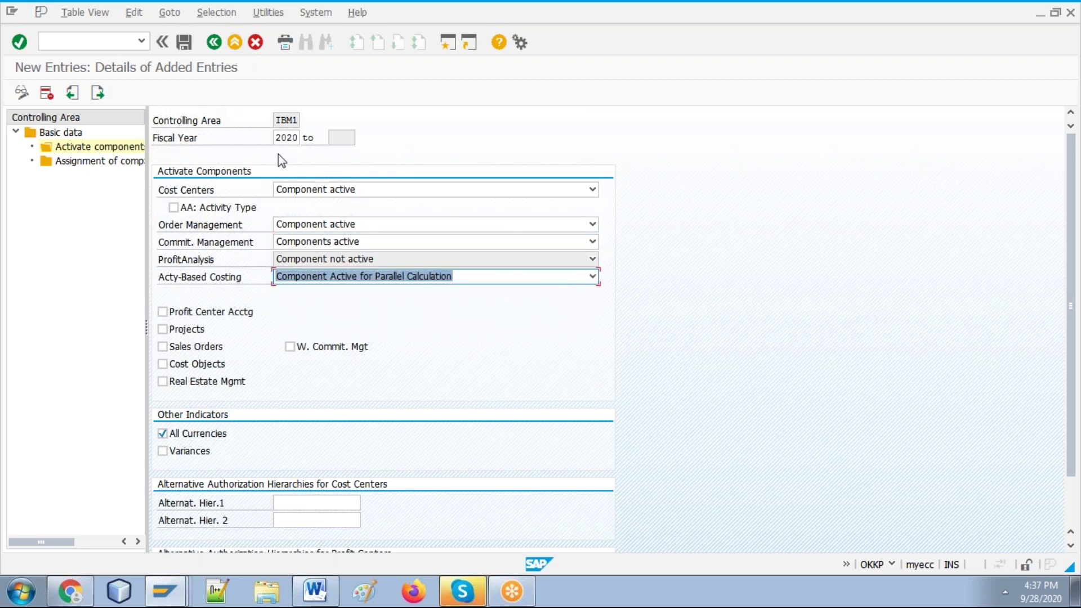
{"action": "left_click", "coordinate": [344, 192]}
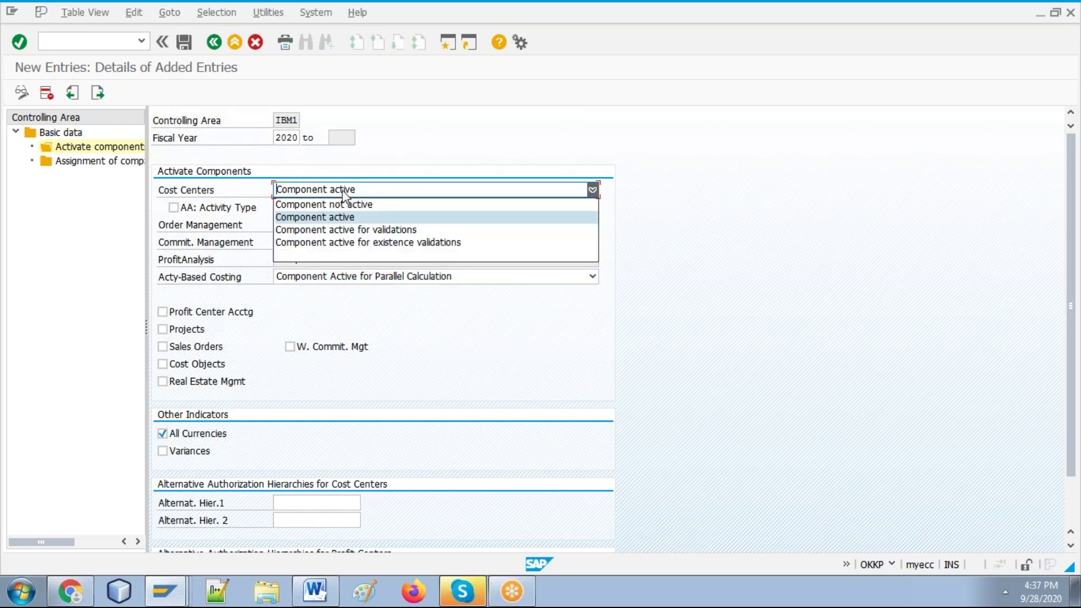
{"action": "left_click", "coordinate": [340, 218]}
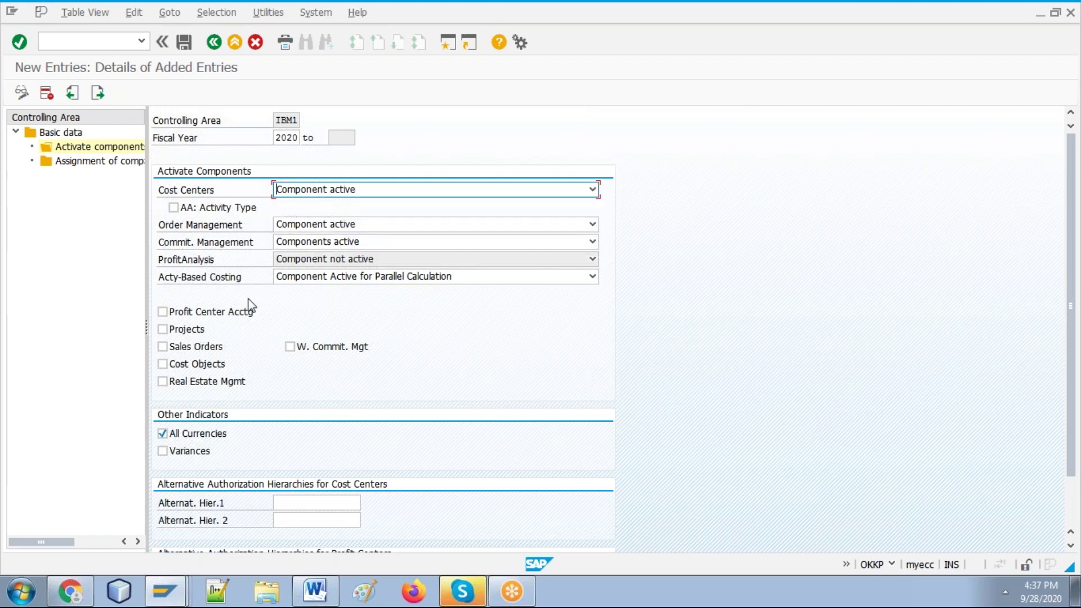
Step: Tick Profit Center Acctg, Projects, Sales Orders and Cost Objects
{"action": "left_click", "coordinate": [163, 313]}
{"action": "left_click", "coordinate": [168, 333]}
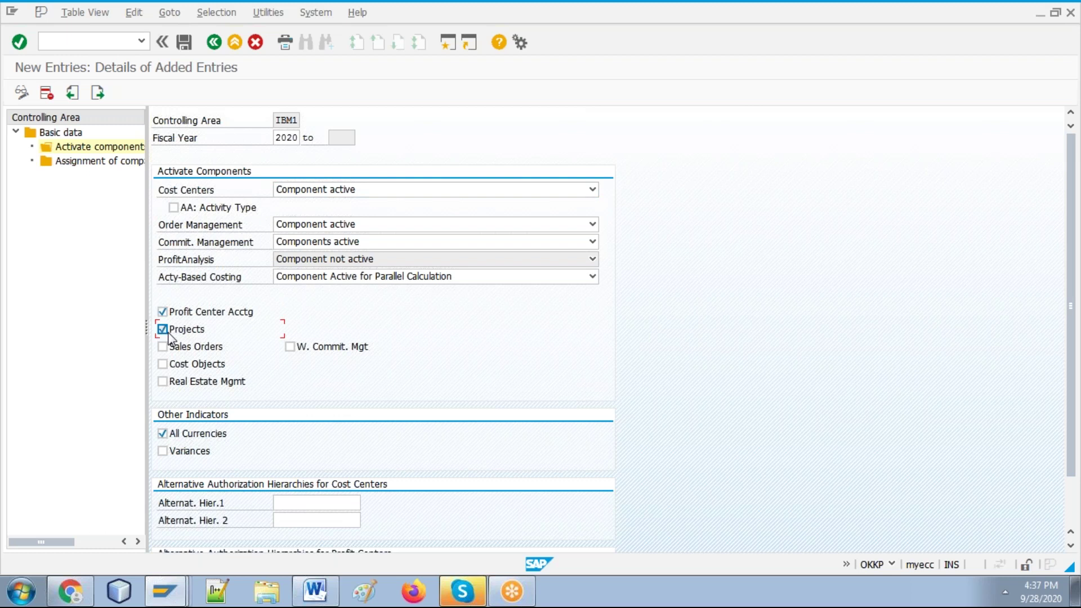
{"action": "left_click", "coordinate": [162, 347]}
{"action": "left_click", "coordinate": [163, 364]}
Step: Save the activated components and acknowledge the transport notice
{"action": "left_click", "coordinate": [316, 591]}
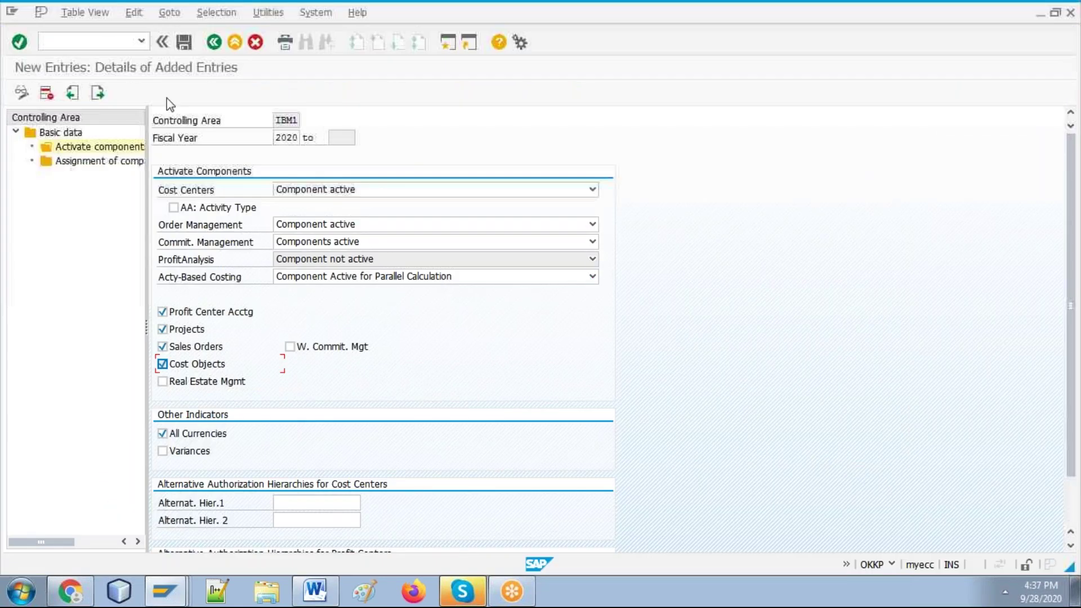
{"action": "left_click", "coordinate": [184, 41]}
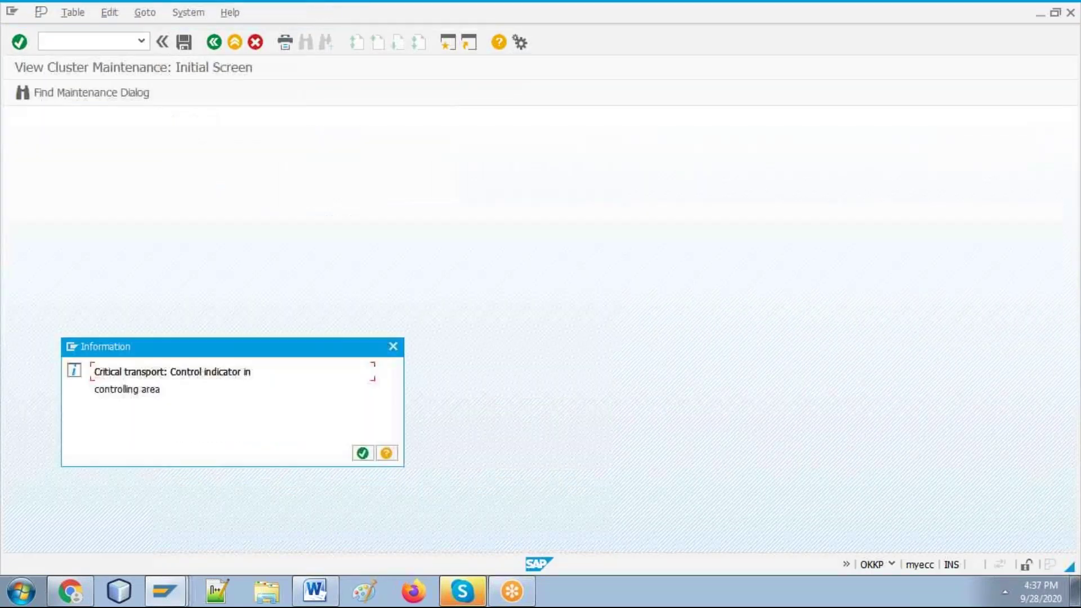
{"action": "key", "text": "Return"}
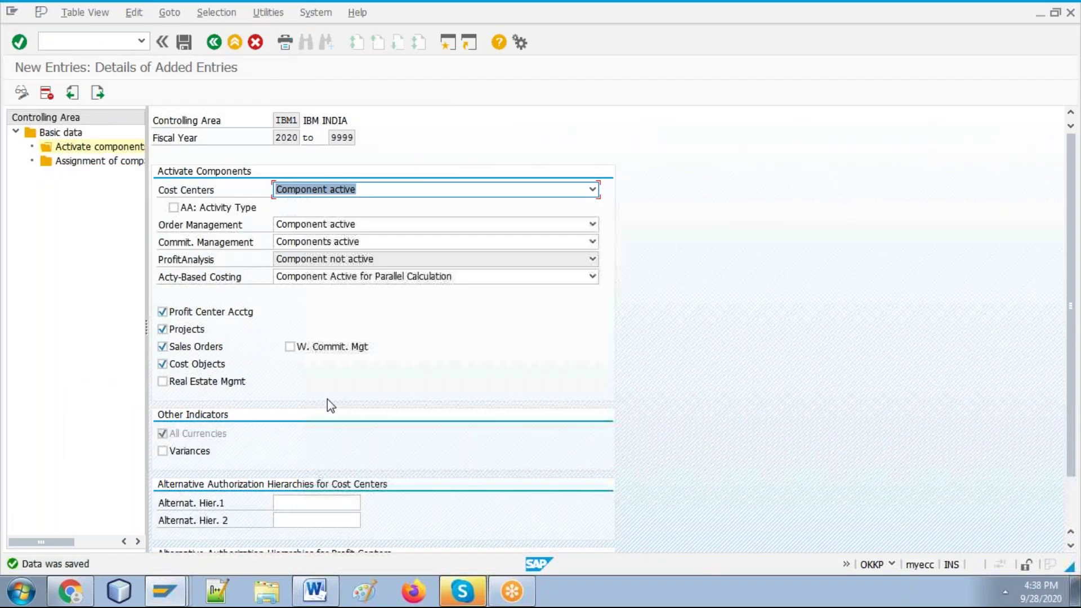
{"action": "key", "text": "alt+Tab"}
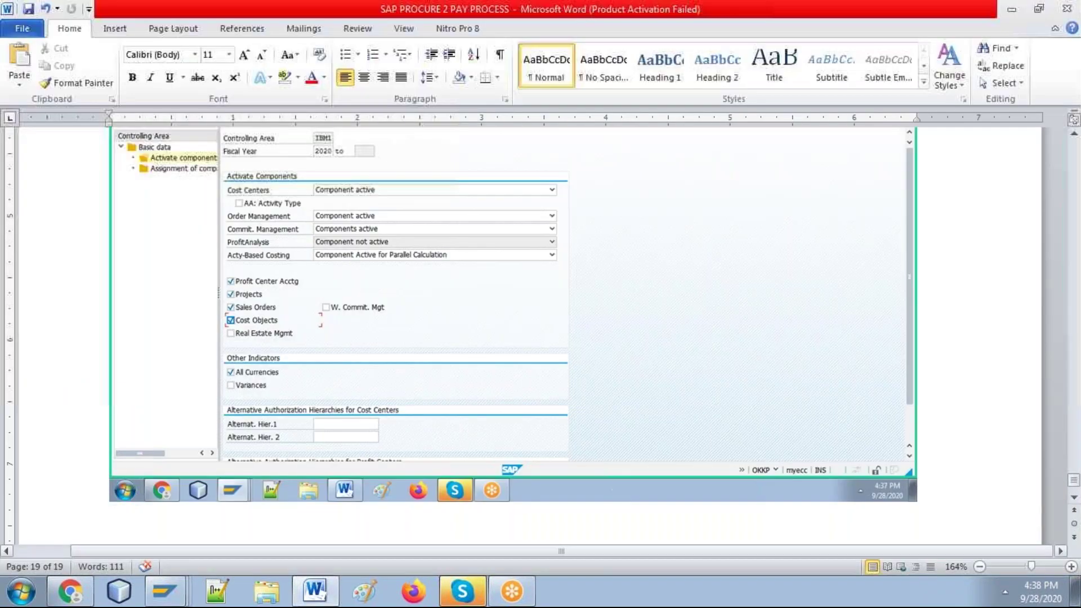
{"action": "key", "text": "alt+Tab"}
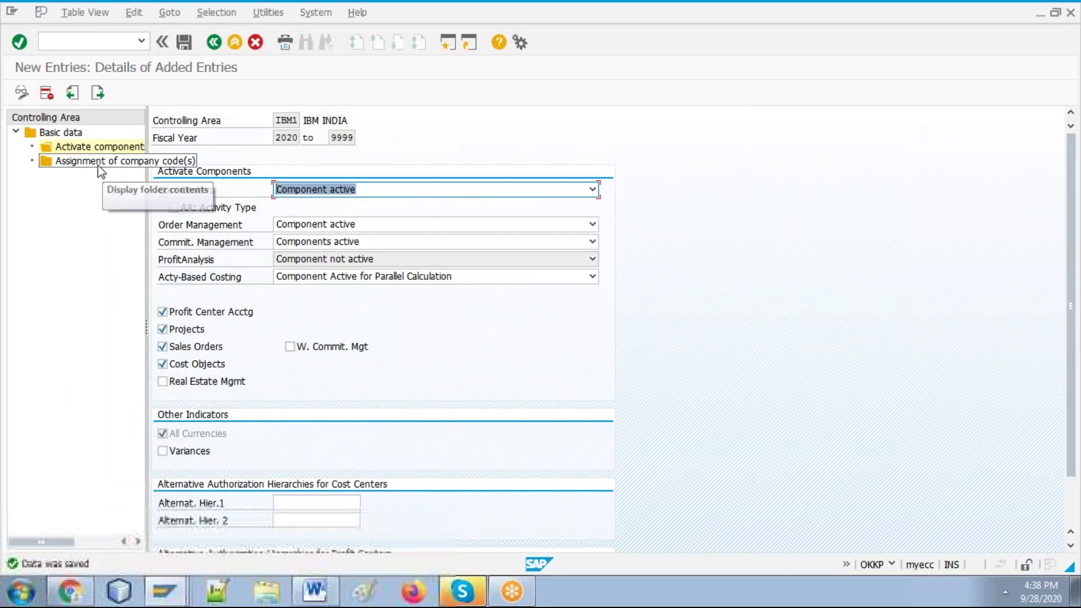
Step: Review the company code assignment, then return to the SAP Easy Access menu
{"action": "double_click", "coordinate": [97, 162]}
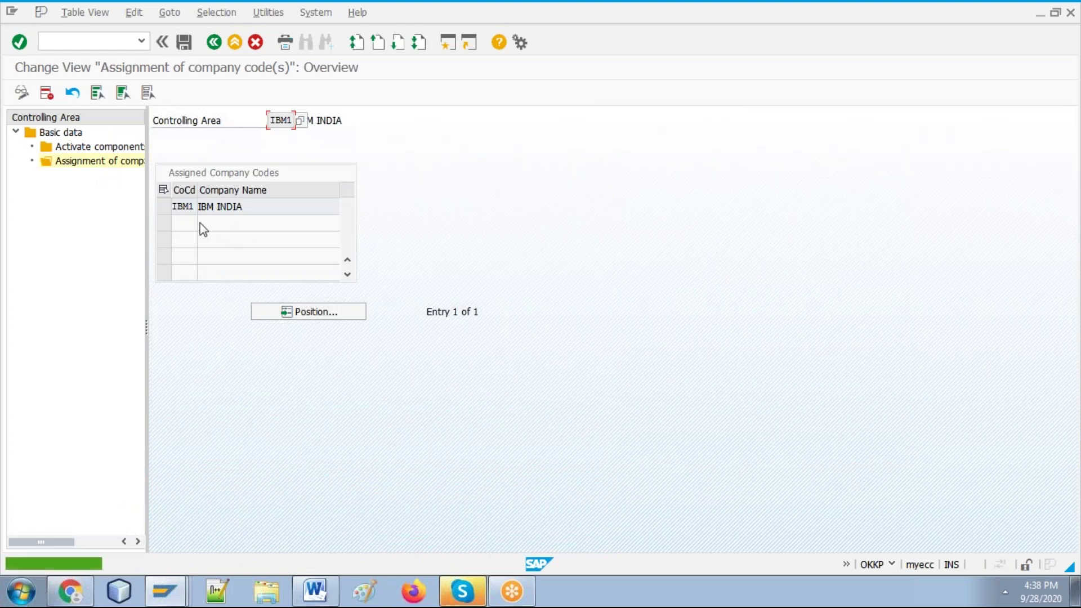
{"action": "left_click", "coordinate": [213, 43]}
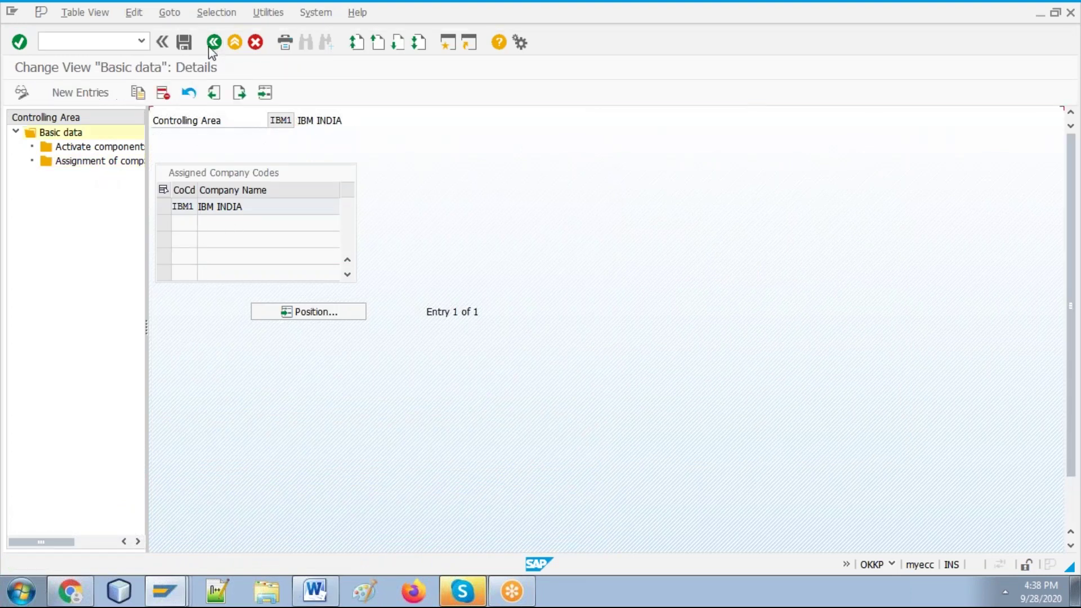
{"action": "left_click", "coordinate": [214, 43]}
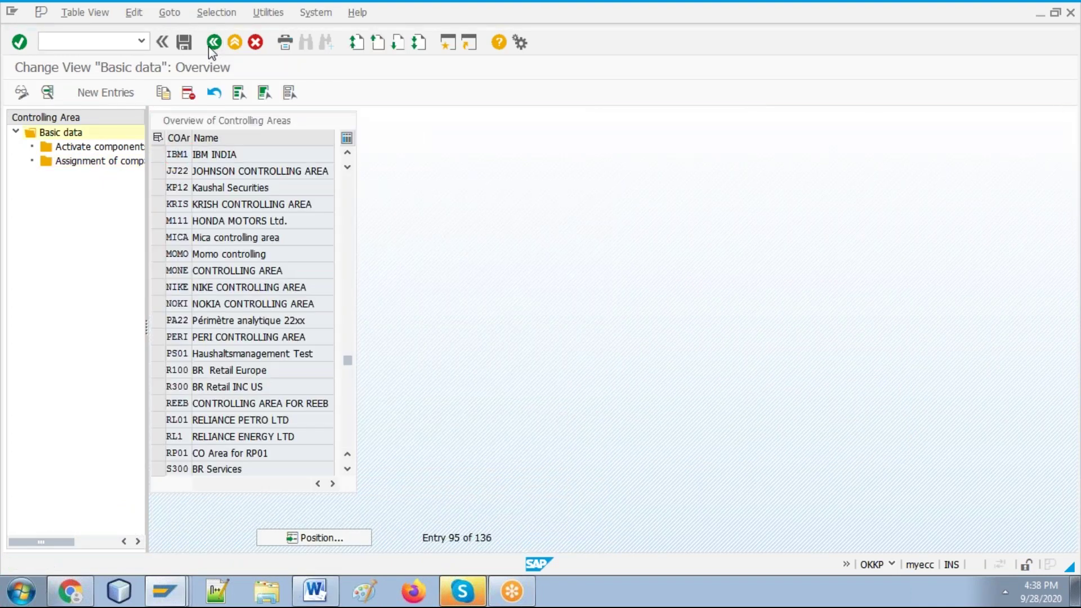
{"action": "key", "text": "F3"}
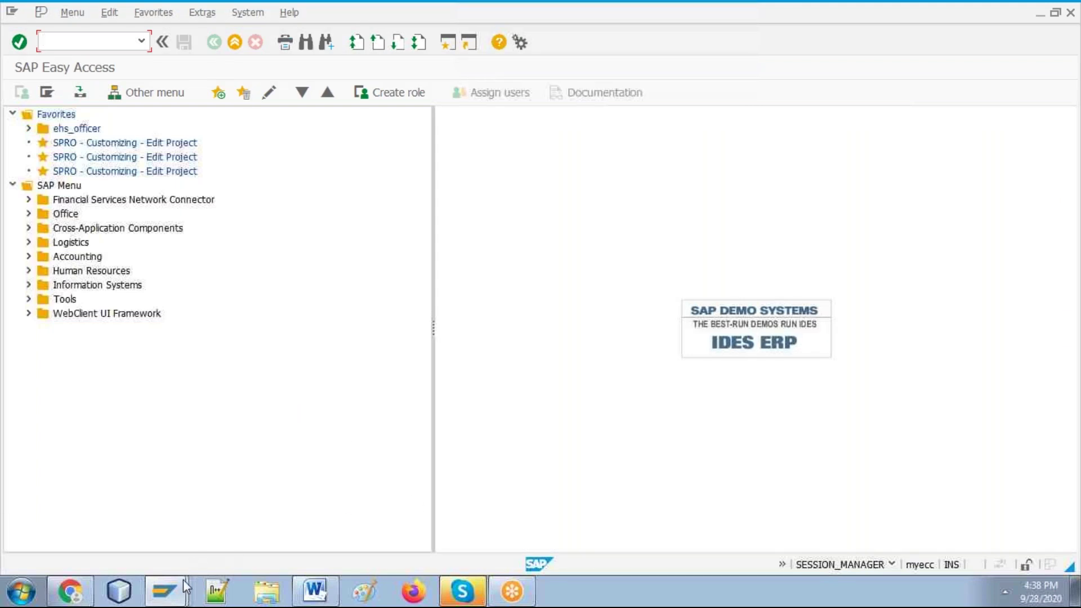
{"action": "left_click", "coordinate": [181, 582]}
Step: Enter storage location 001 on the SHEET METAL item
{"action": "left_click", "coordinate": [184, 529]}
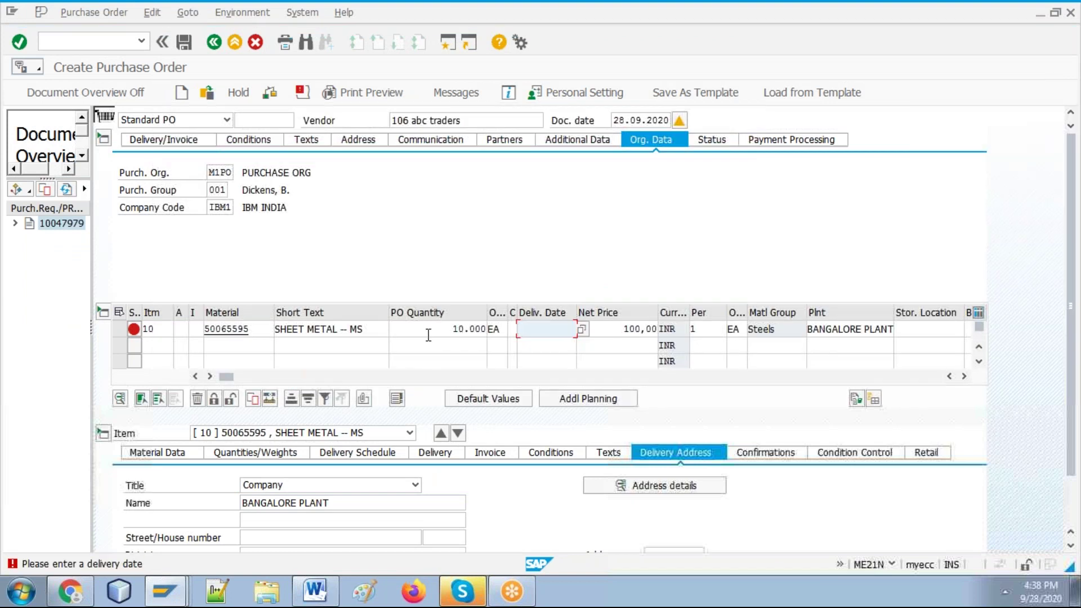
{"action": "left_click", "coordinate": [581, 330]}
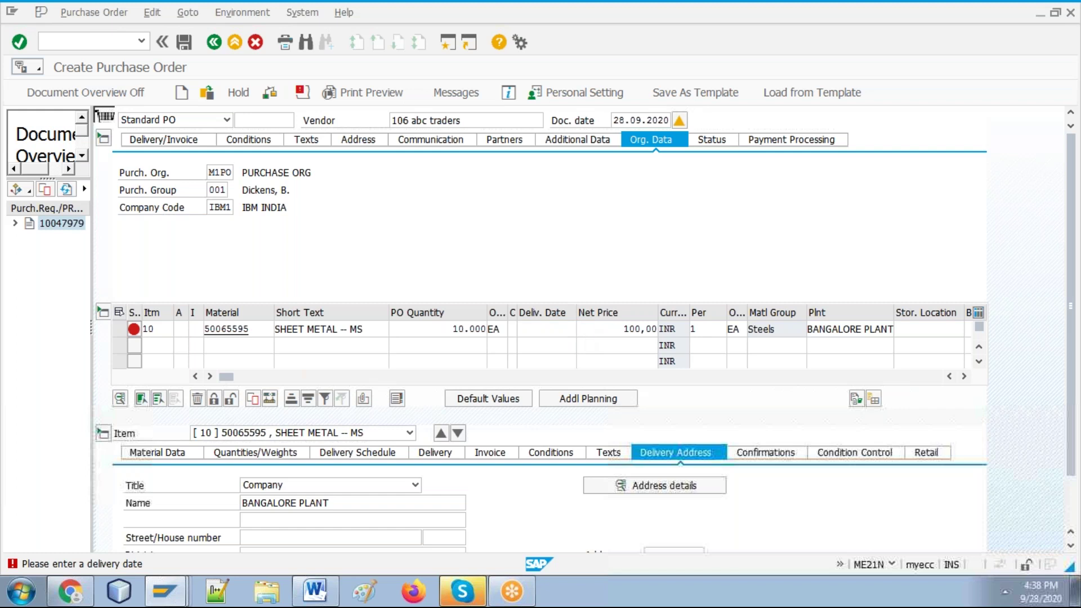
{"action": "left_click", "coordinate": [342, 192]}
{"action": "left_click", "coordinate": [938, 330]}
{"action": "type", "text": "001"}
{"action": "key", "text": "Return"}
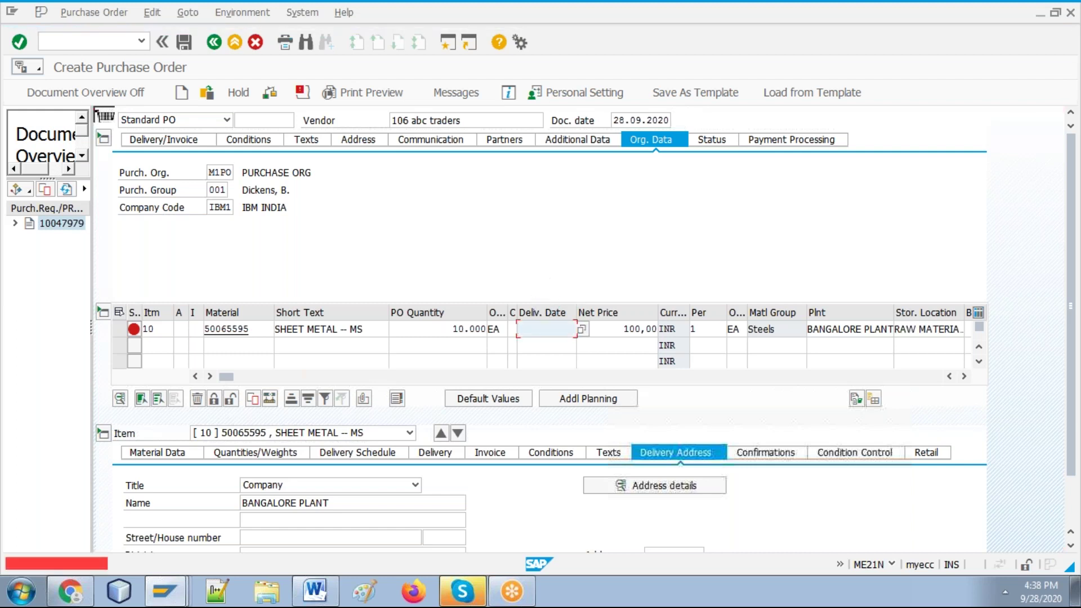
Step: Pick 30.09.2020 as delivery date and paste the screenshot into the Word guide
{"action": "left_click", "coordinate": [582, 330]}
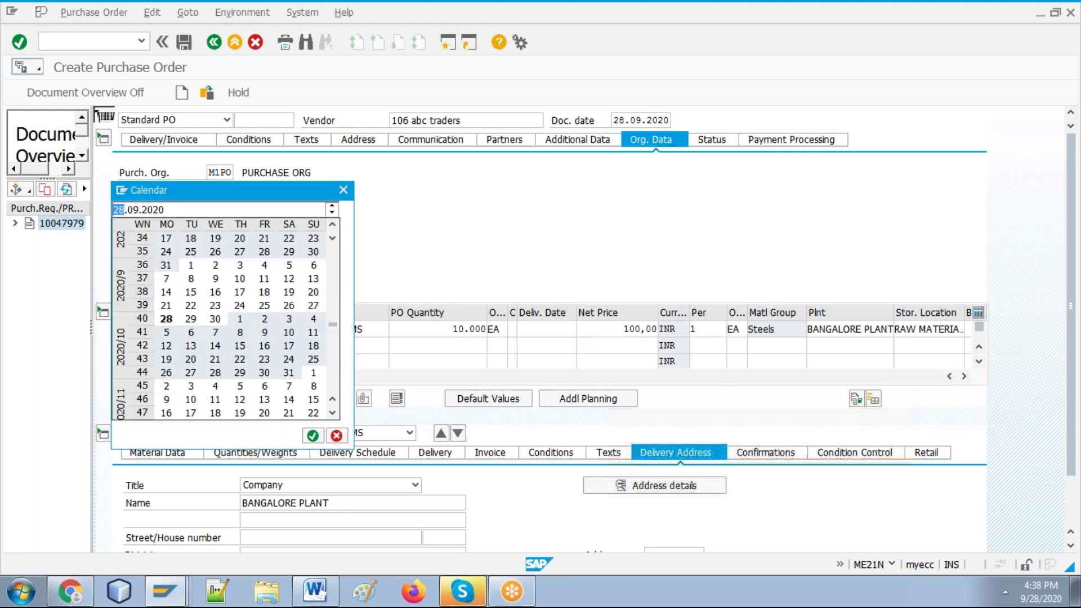
{"action": "double_click", "coordinate": [216, 320]}
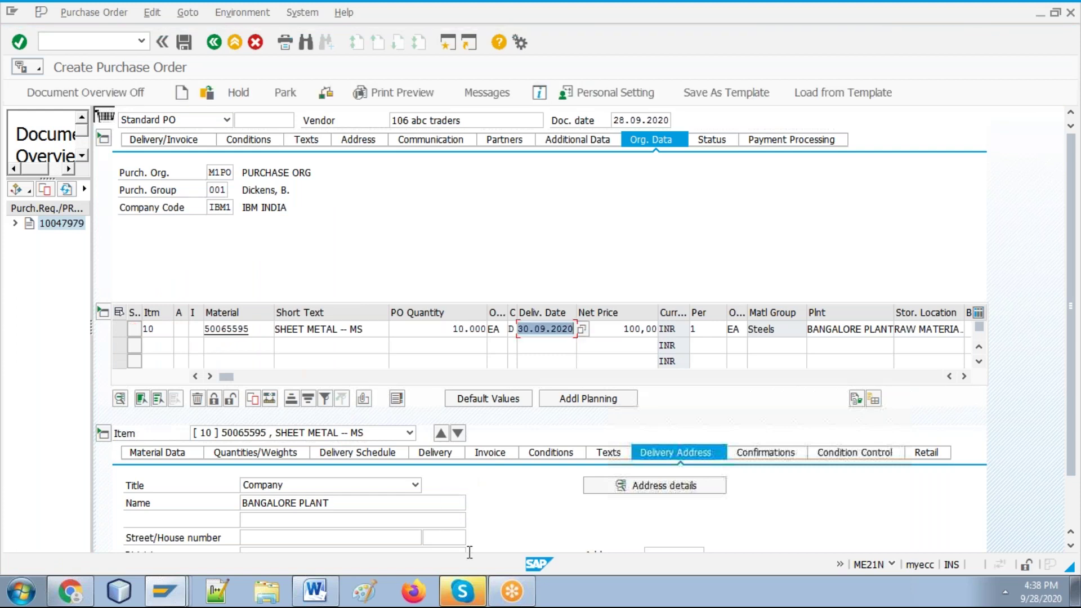
{"action": "left_click", "coordinate": [317, 591]}
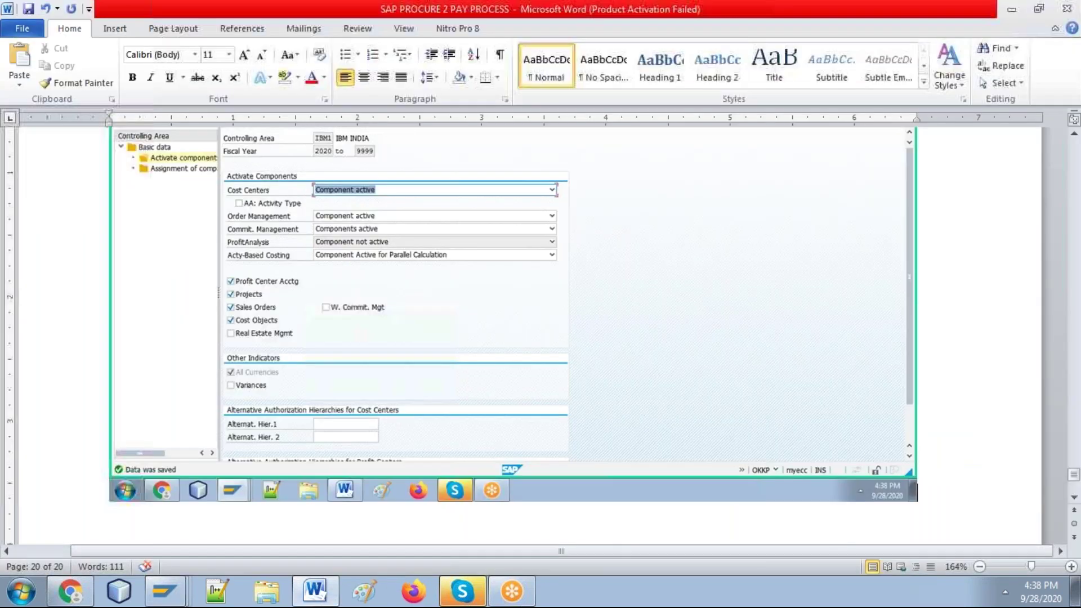
{"action": "key", "text": "ctrl+v"}
{"action": "key", "text": "alt+Tab"}
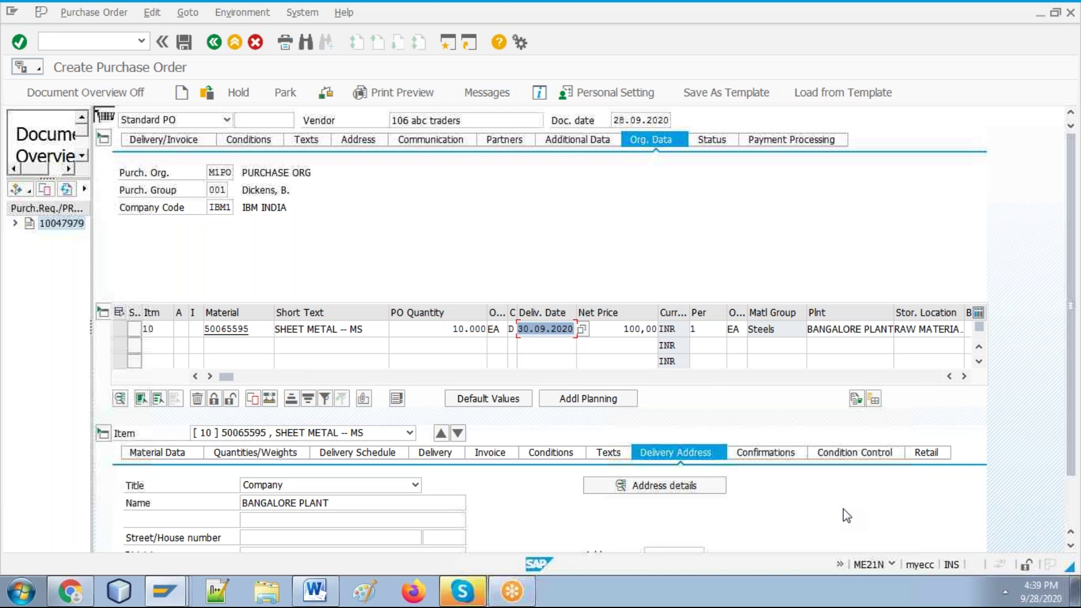
Step: Change the delivery date to 28.10.2020, then to 28.09.2020
{"action": "left_click", "coordinate": [581, 332]}
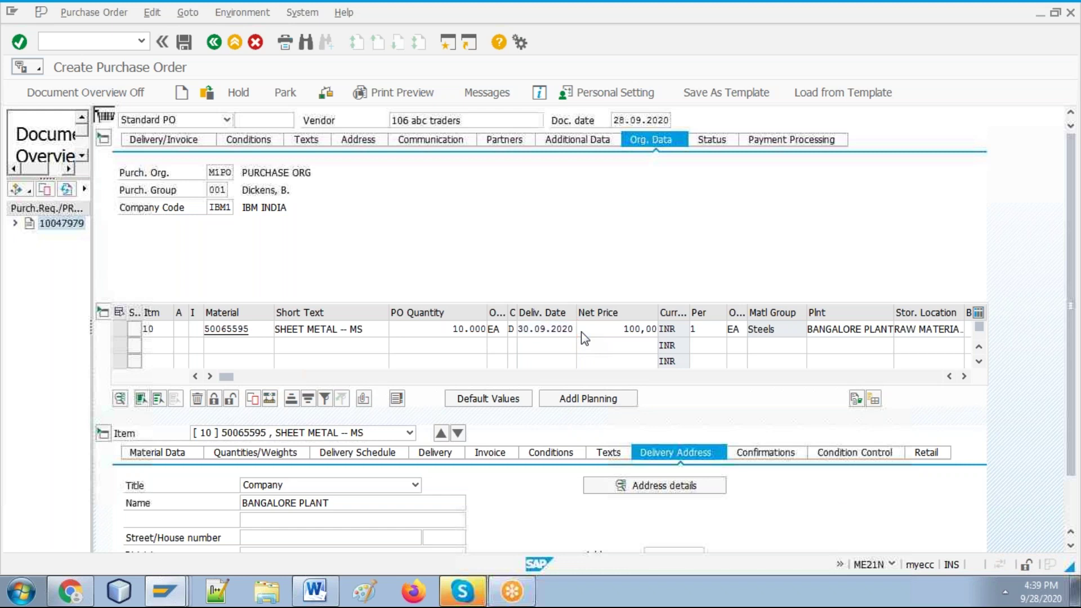
{"action": "key", "text": "F4"}
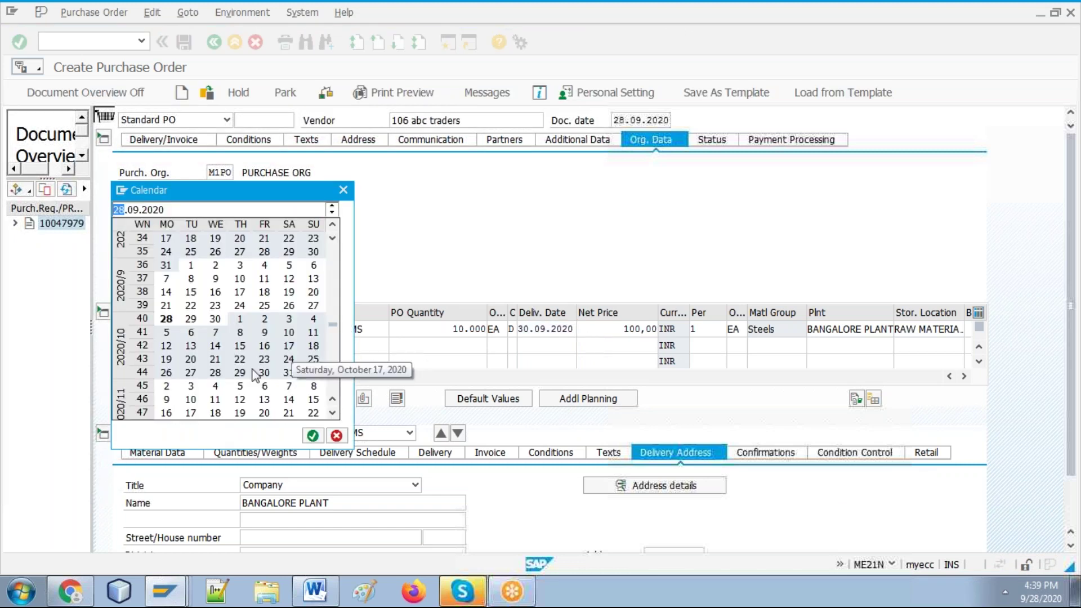
{"action": "double_click", "coordinate": [216, 372]}
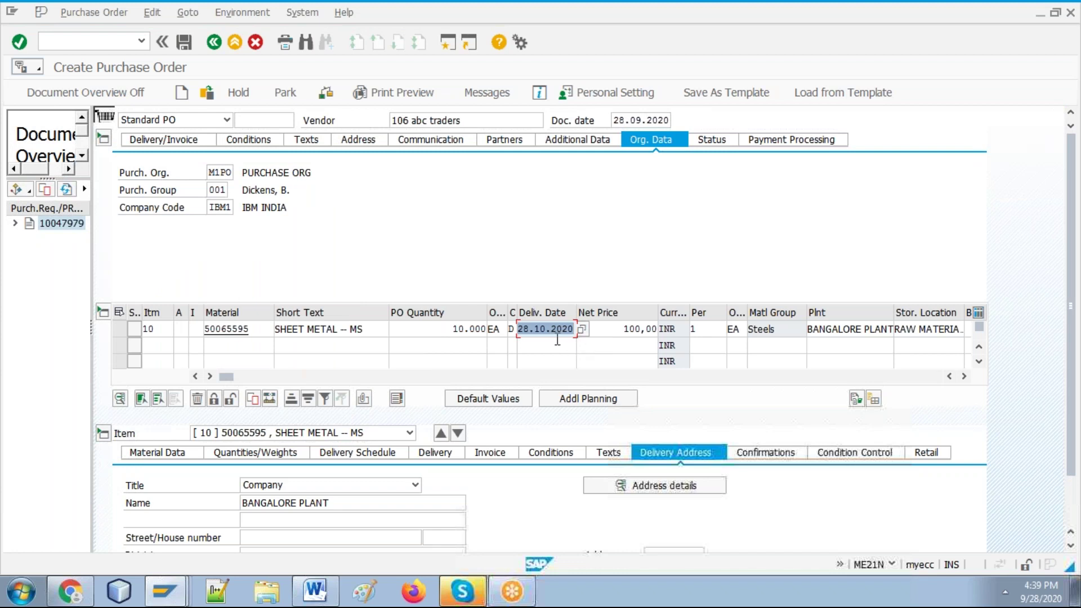
{"action": "left_click", "coordinate": [585, 329]}
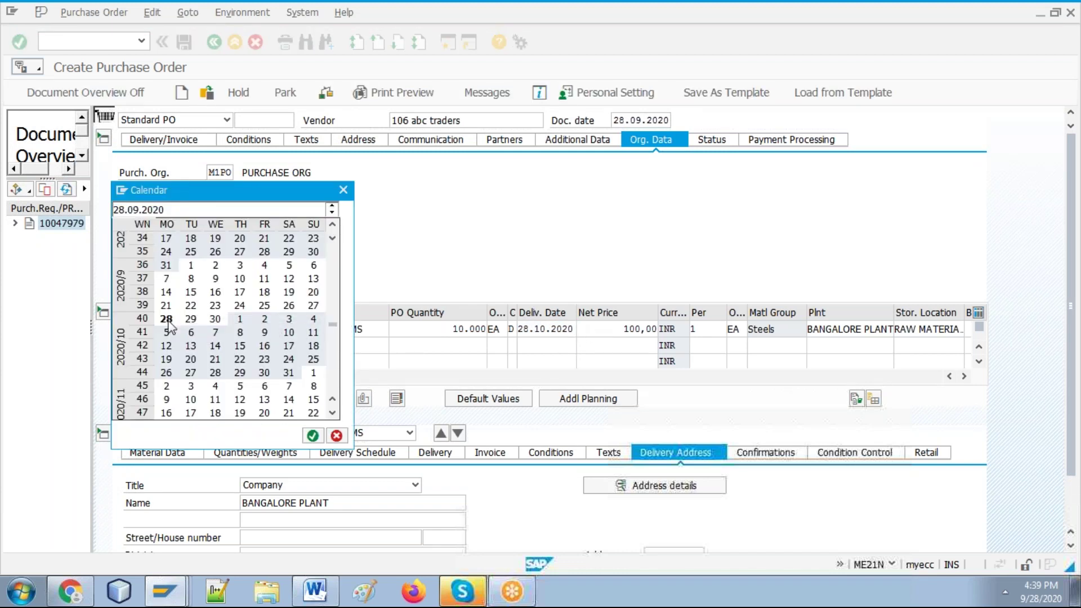
{"action": "double_click", "coordinate": [167, 319]}
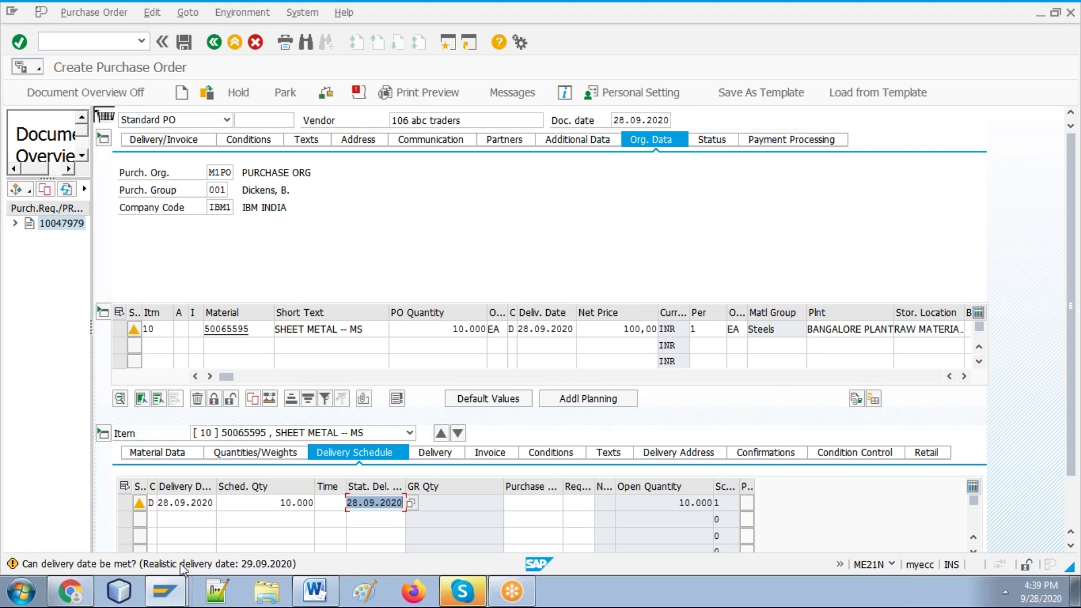
Step: Open the messages behind item 10's delivery-date warning, then close the list
{"action": "left_click", "coordinate": [326, 599]}
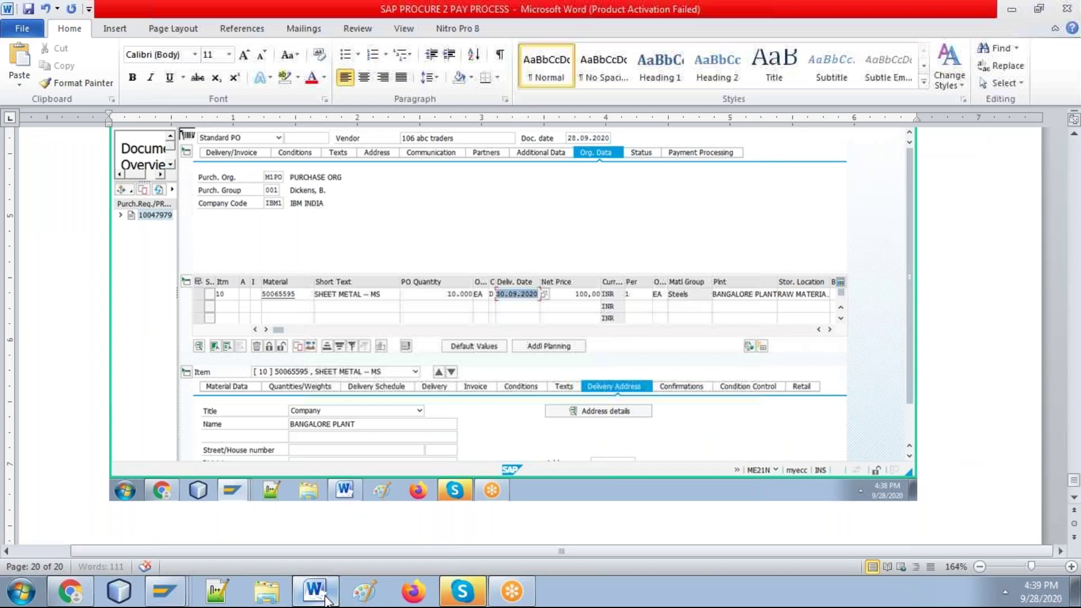
{"action": "key", "text": "alt+Tab"}
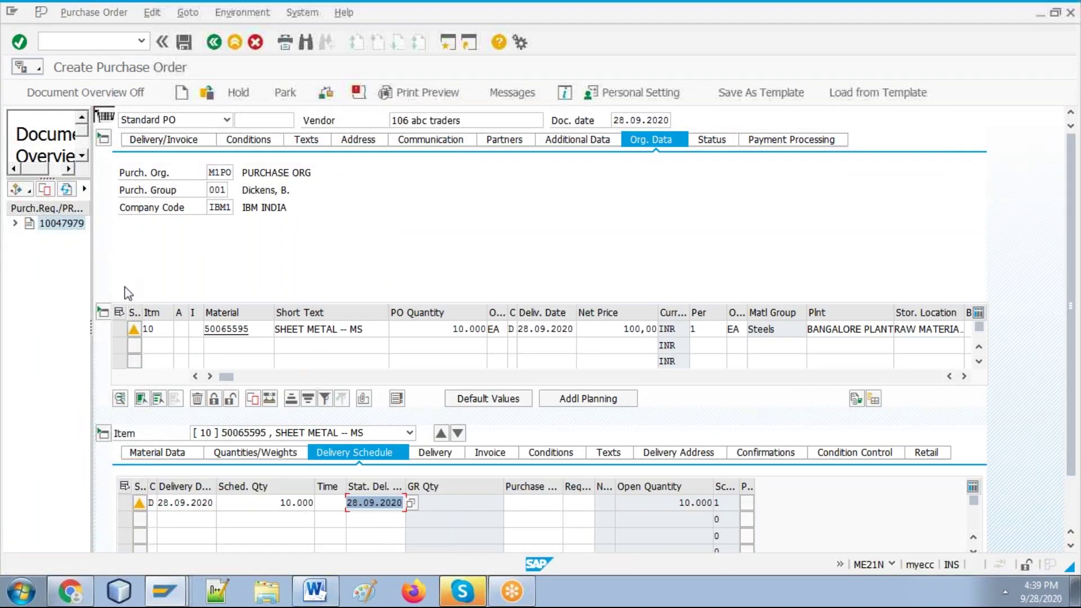
{"action": "left_click", "coordinate": [135, 330]}
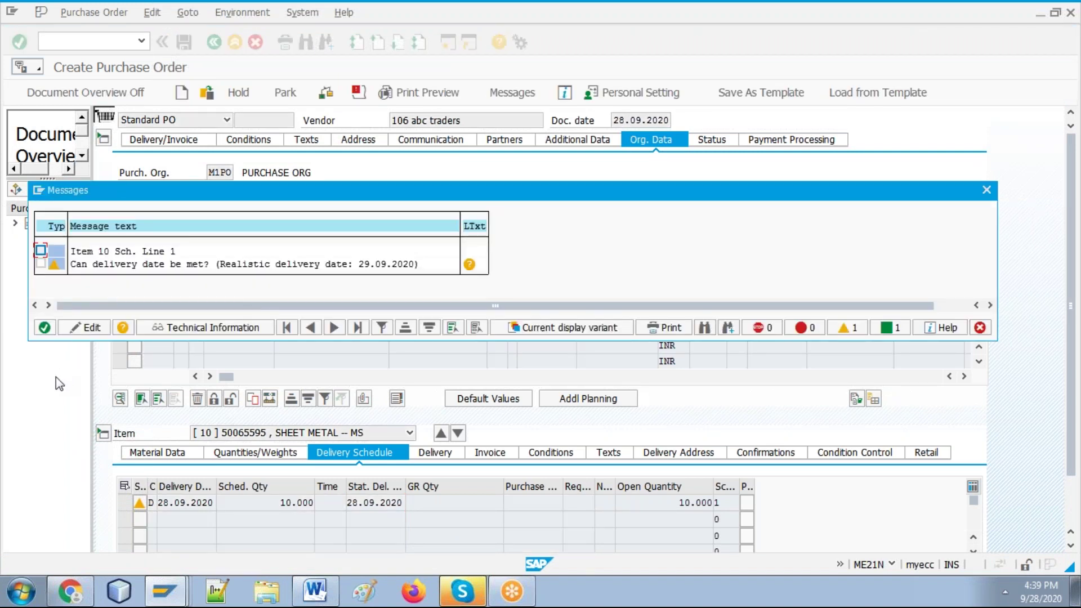
{"action": "left_click", "coordinate": [316, 592]}
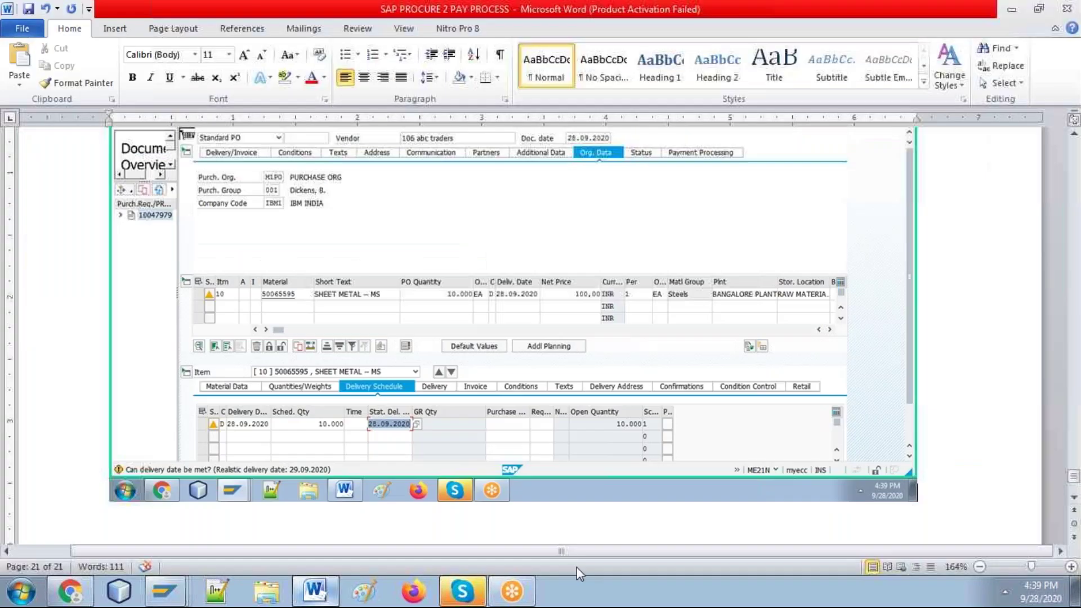
{"action": "key", "text": "alt+Tab"}
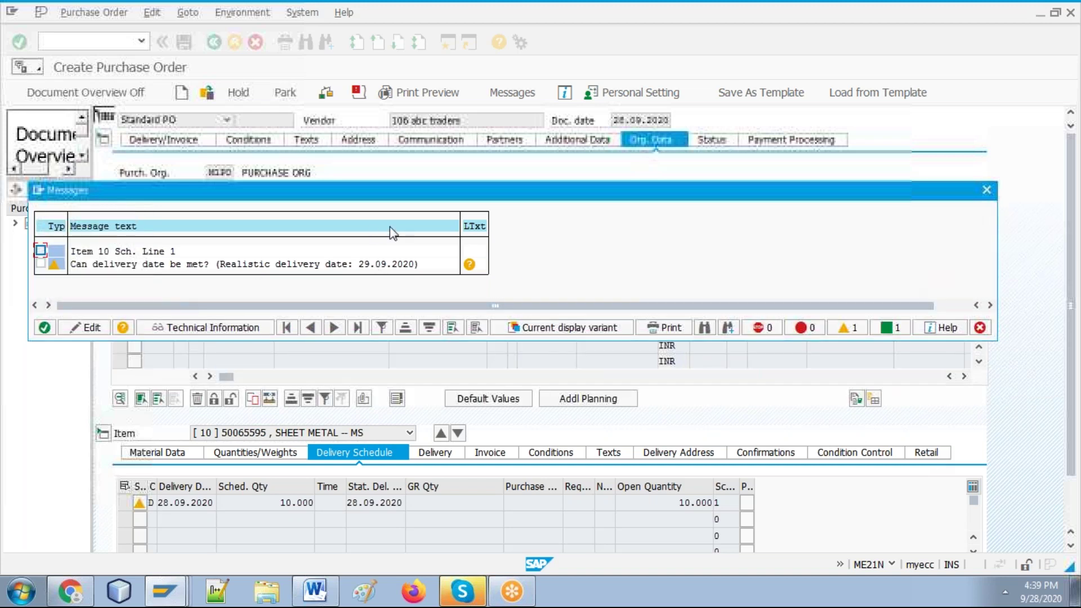
{"action": "left_click", "coordinate": [45, 327]}
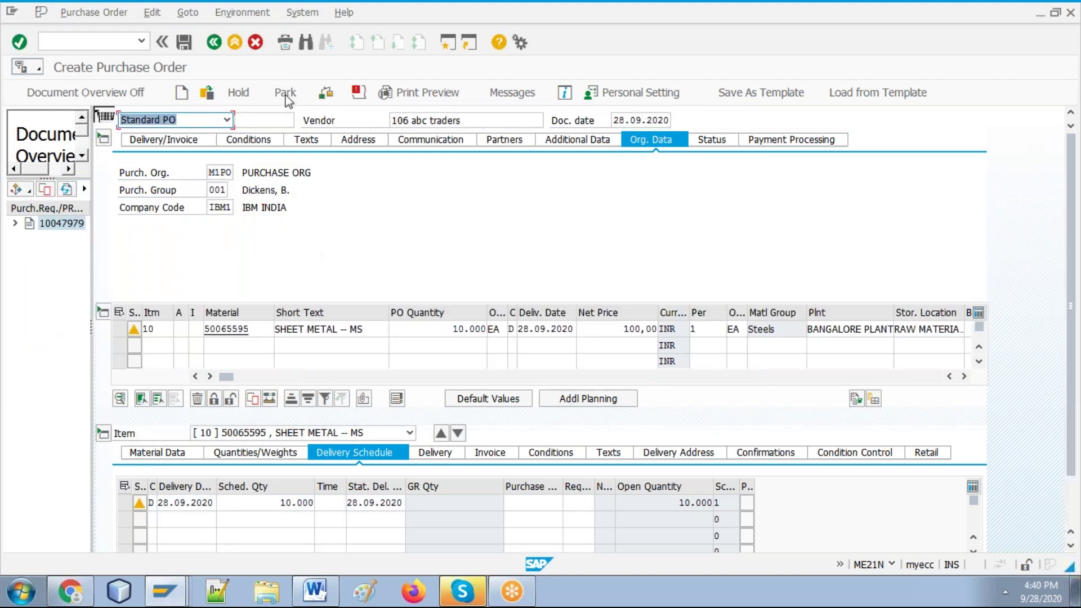
Step: Check the purchase order until it reports no messages issued
{"action": "left_click", "coordinate": [327, 94]}
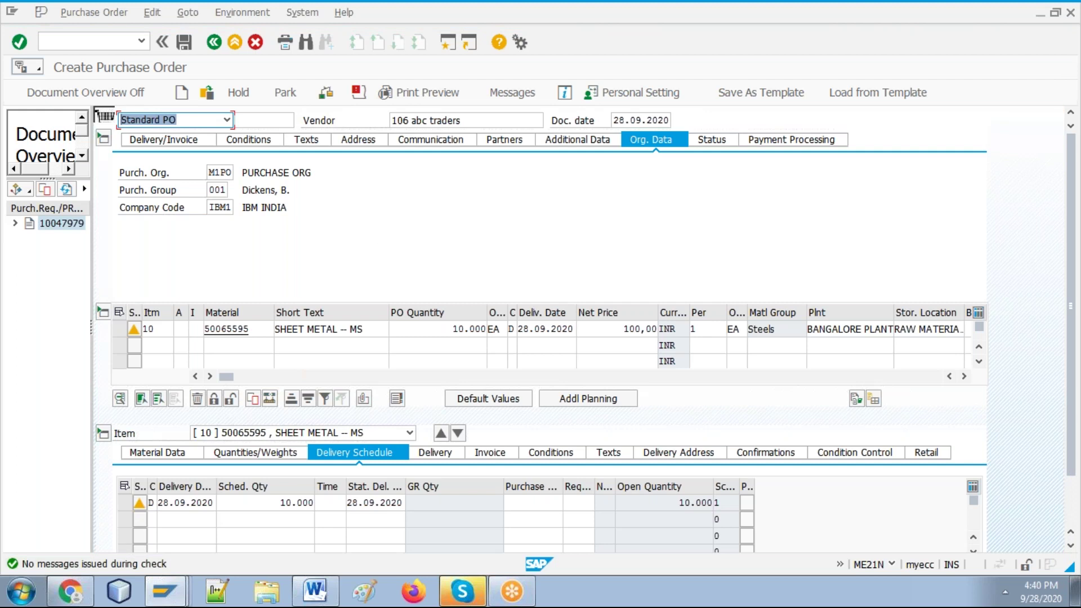
{"action": "left_click", "coordinate": [318, 594]}
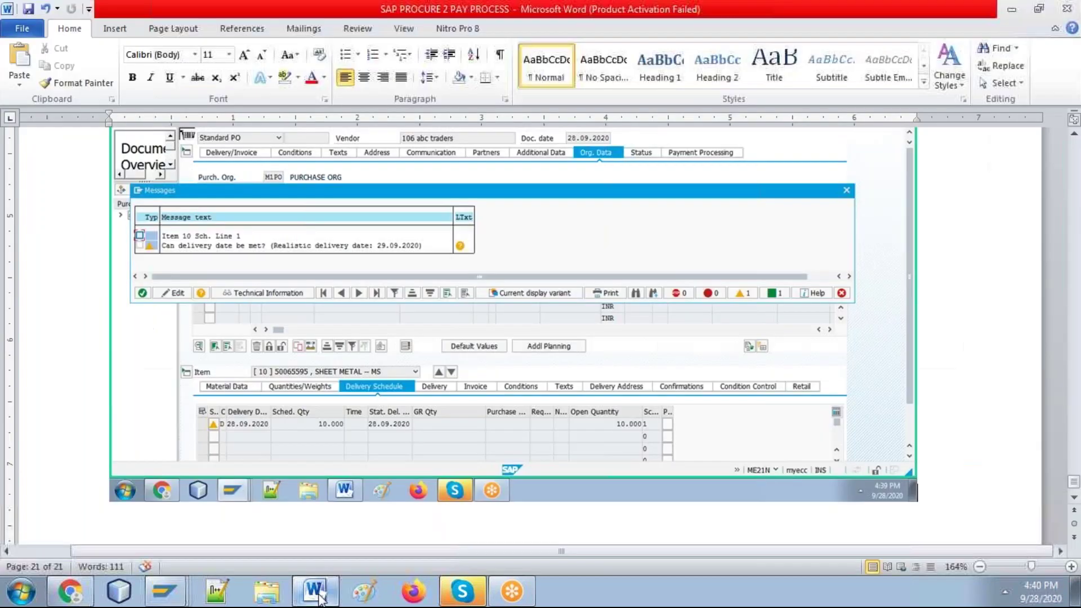
{"action": "key", "text": "alt+Tab"}
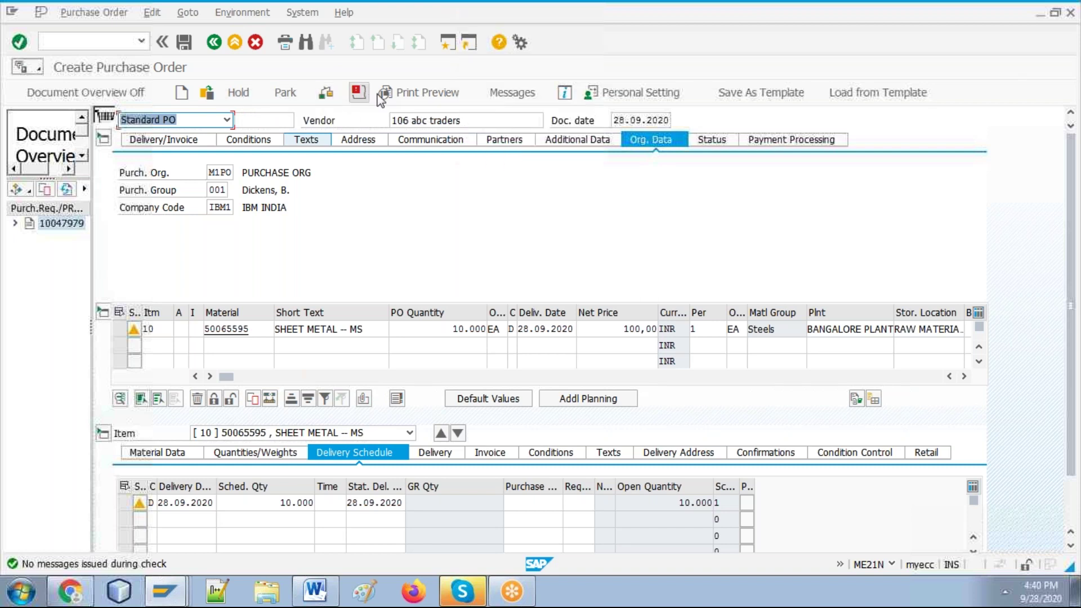
Step: Show the purchase order's print preview and paste its screenshot into the Word guide
{"action": "left_click", "coordinate": [410, 96]}
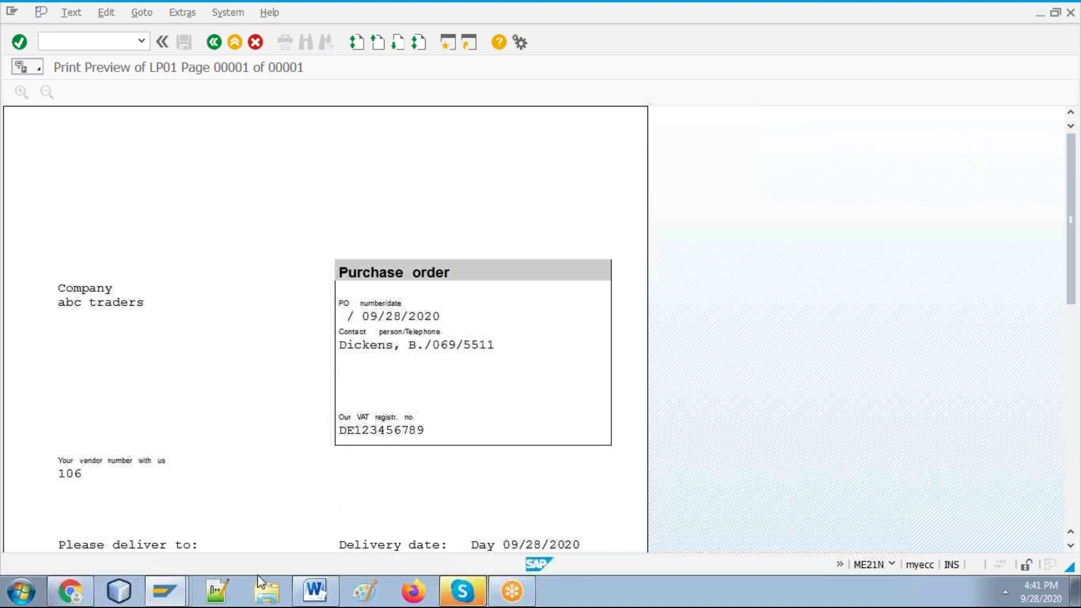
{"action": "left_click", "coordinate": [317, 591]}
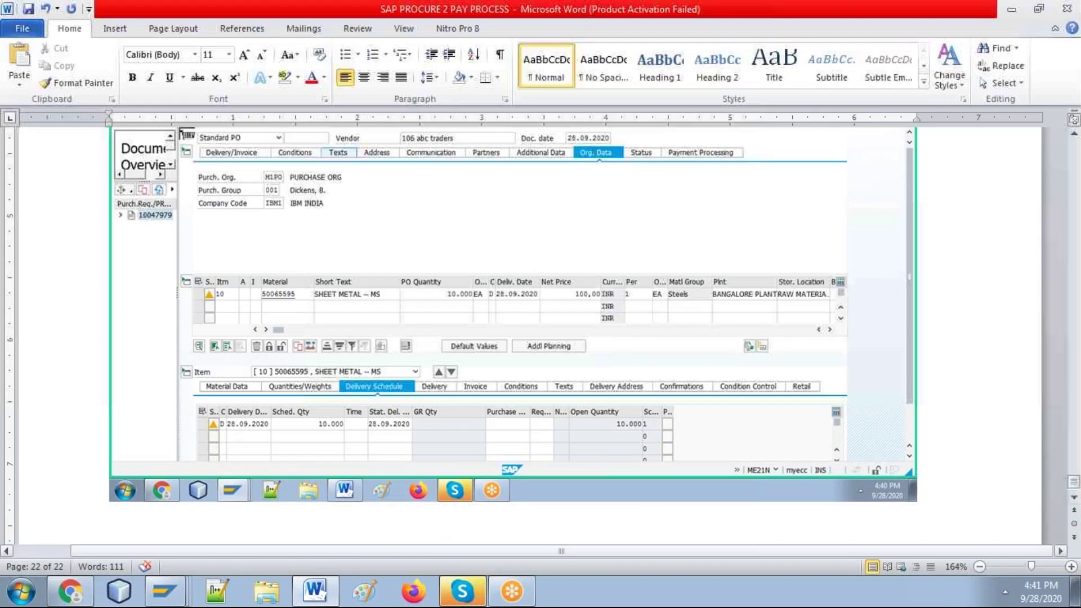
{"action": "key", "text": "ctrl+v"}
{"action": "key", "text": "alt+Tab"}
Step: Scroll through the print preview, then open the output list with NEU print output for partner 106
{"action": "left_click", "coordinate": [1071, 508]}
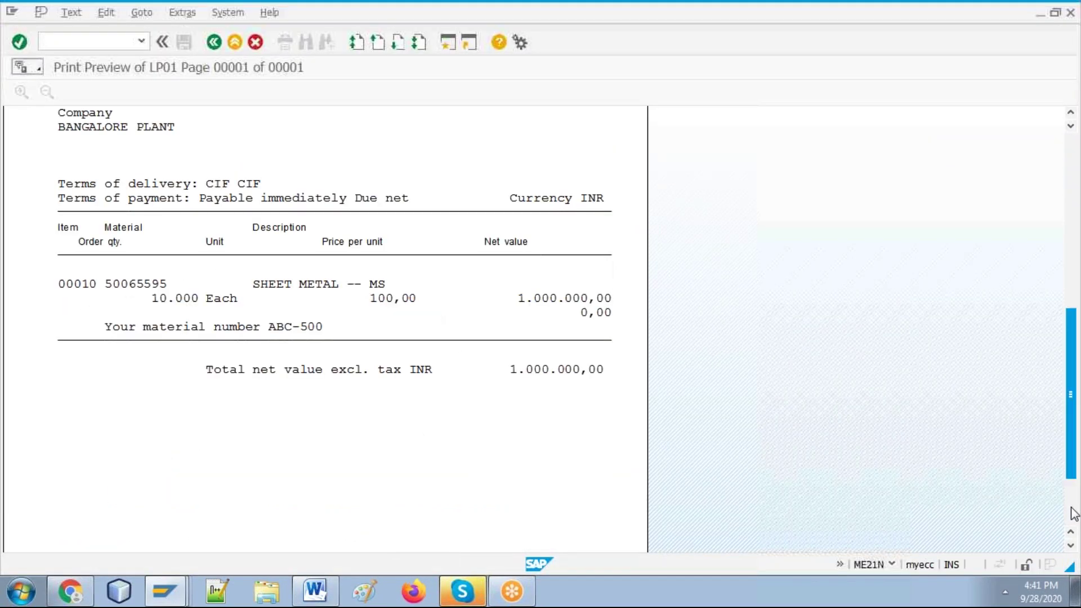
{"action": "key", "text": "alt+Tab"}
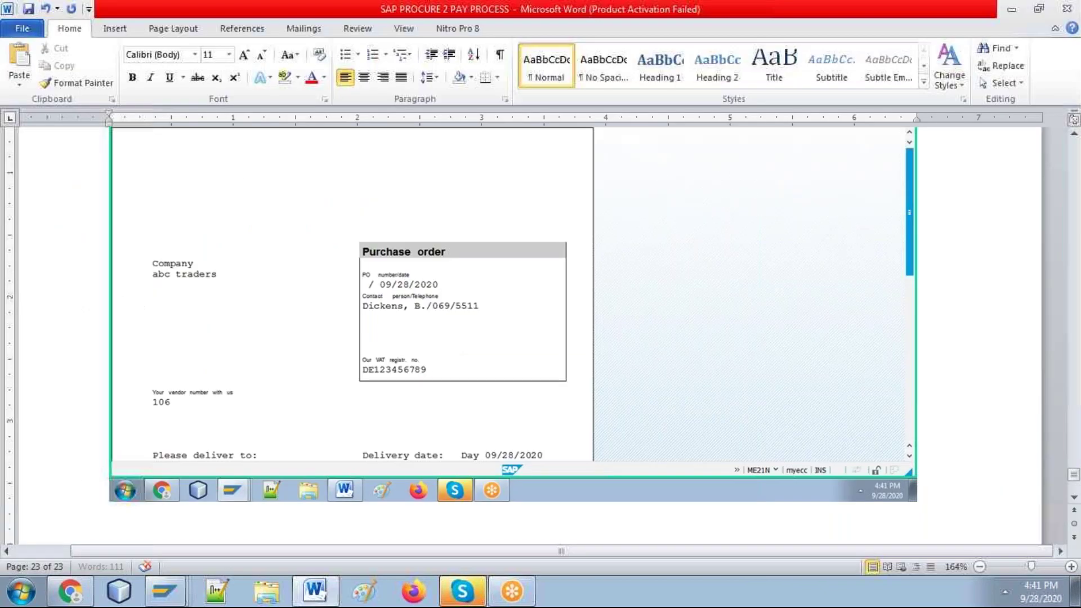
{"action": "key", "text": "alt+Tab"}
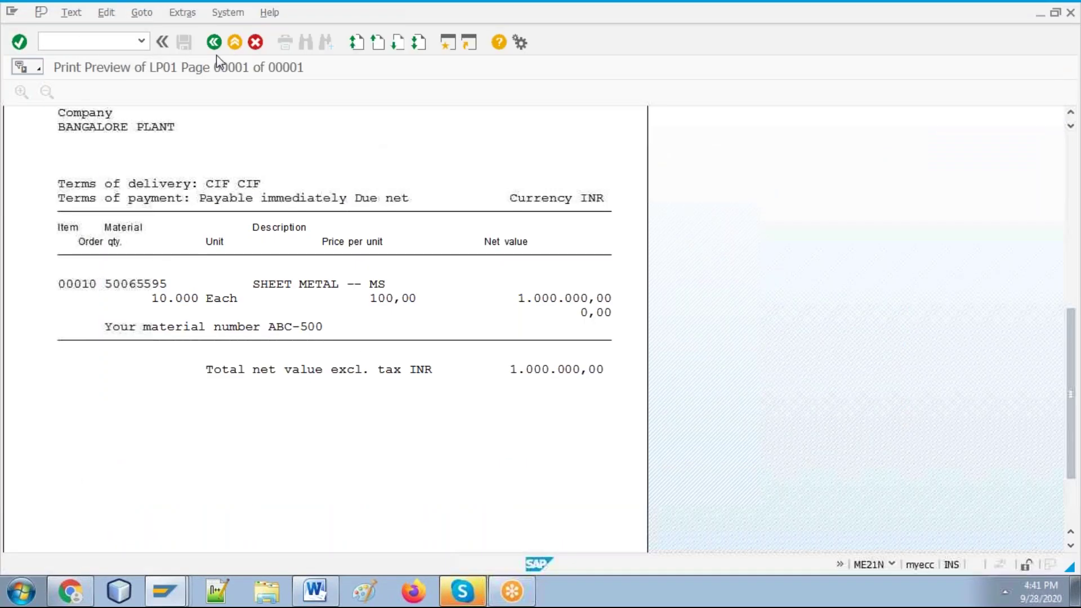
{"action": "left_click", "coordinate": [1071, 151]}
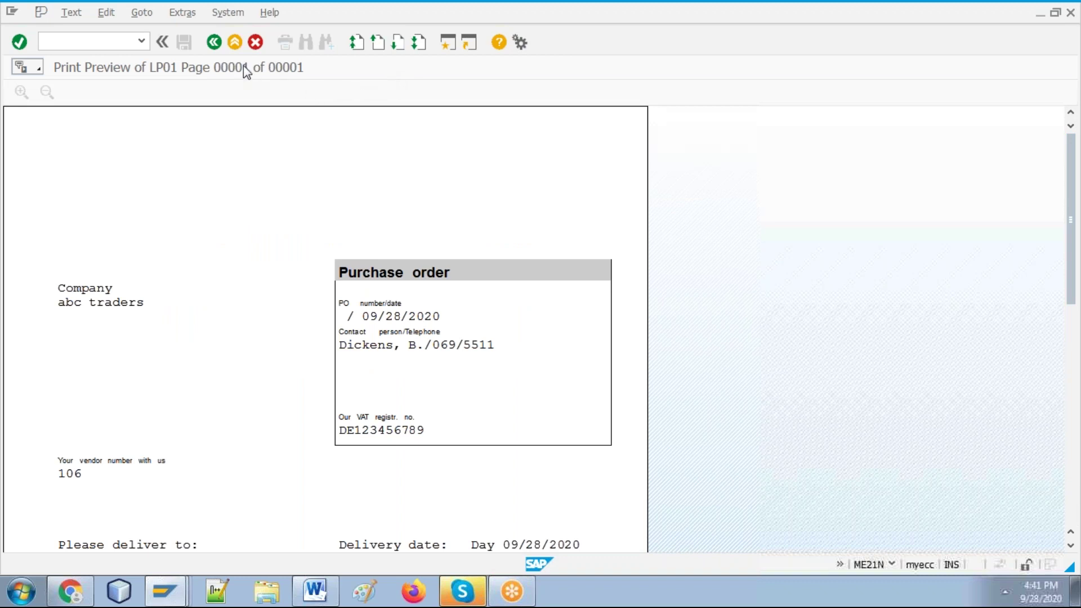
{"action": "left_click", "coordinate": [214, 43]}
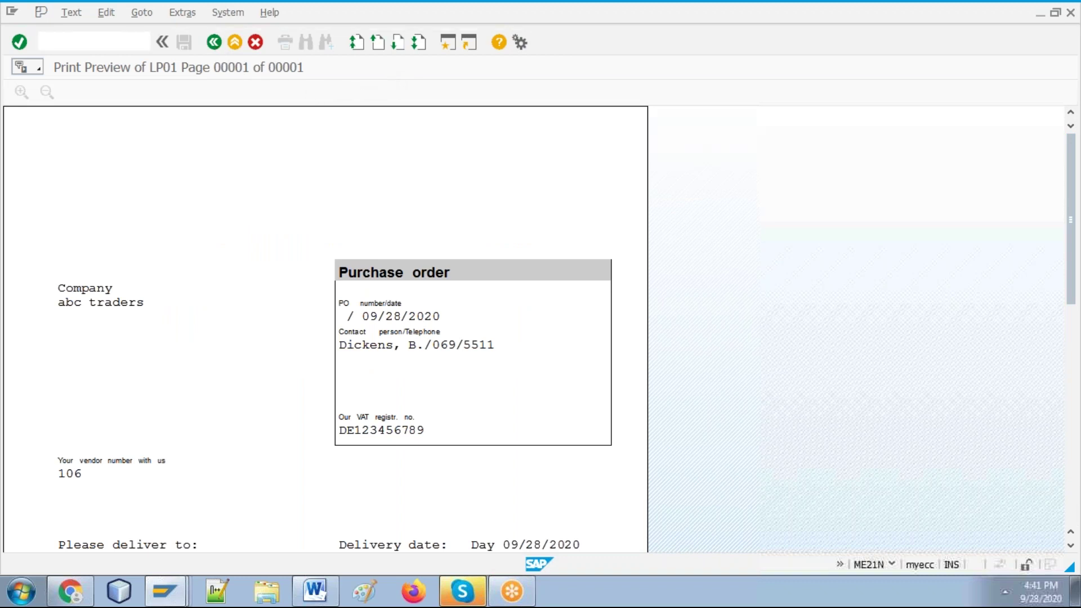
{"action": "left_click", "coordinate": [499, 95]}
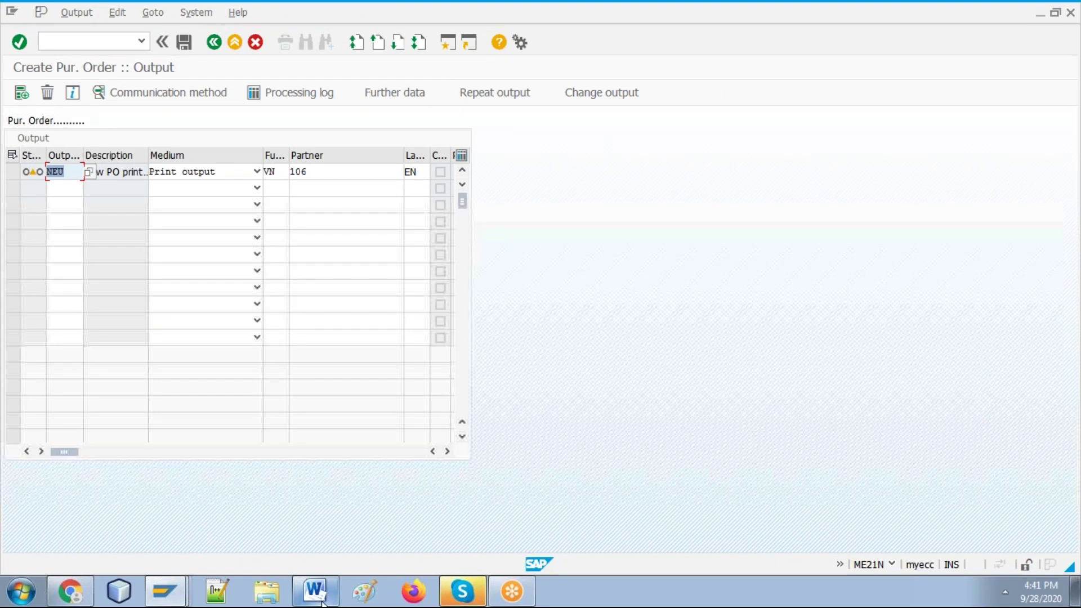
Step: Paste the output screen screenshot into the Word guide
{"action": "left_click", "coordinate": [315, 591]}
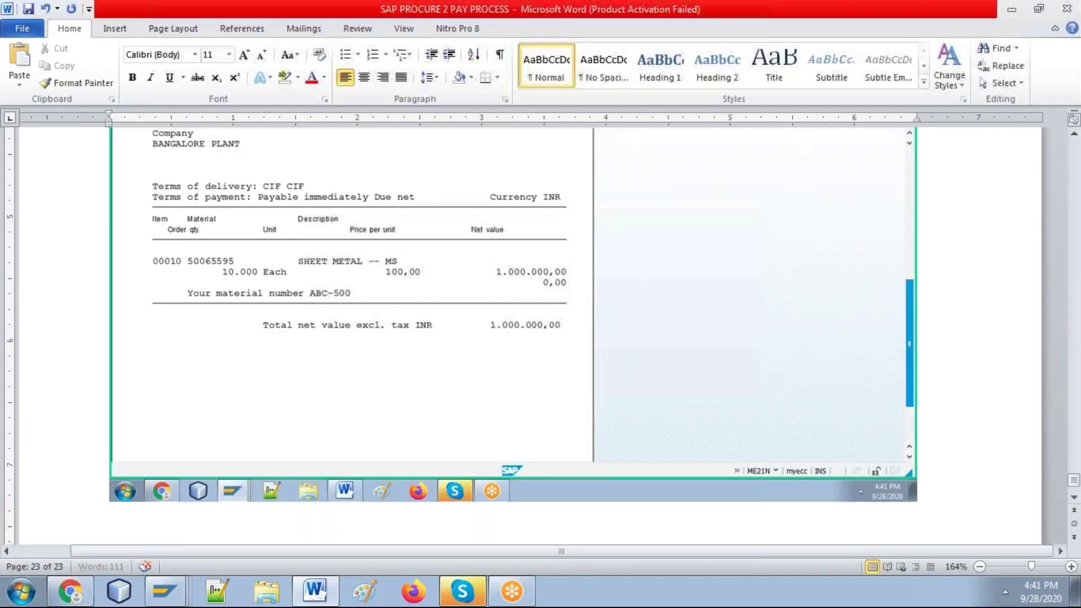
{"action": "key", "text": "ctrl+v"}
{"action": "key", "text": "alt+Tab"}
Step: Keep Print output as the NEU message's medium and return to Create Purchase Order
{"action": "left_click", "coordinate": [210, 176]}
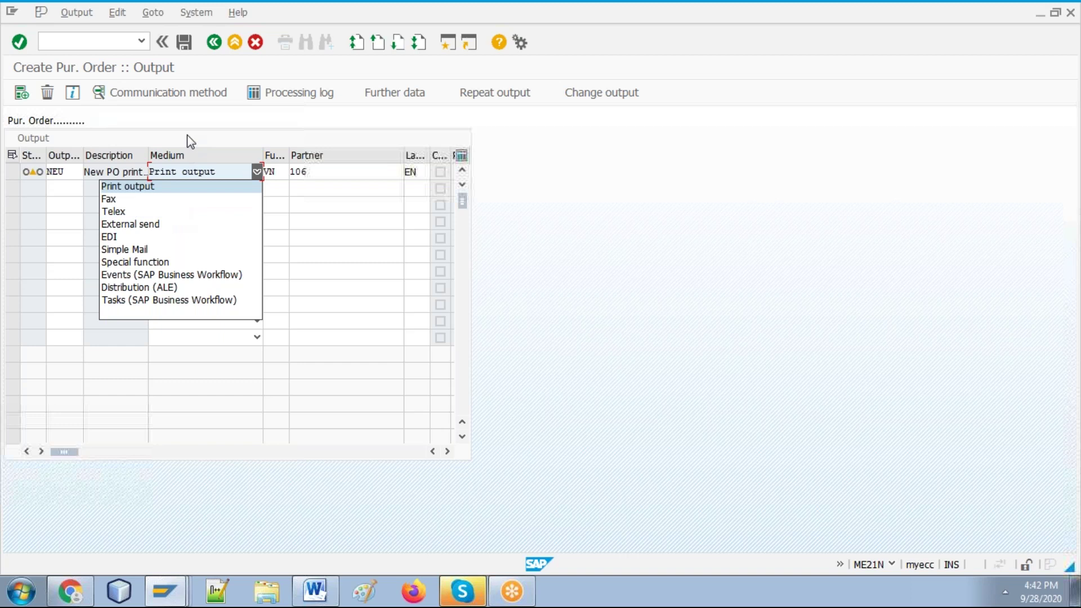
{"action": "left_click", "coordinate": [165, 190]}
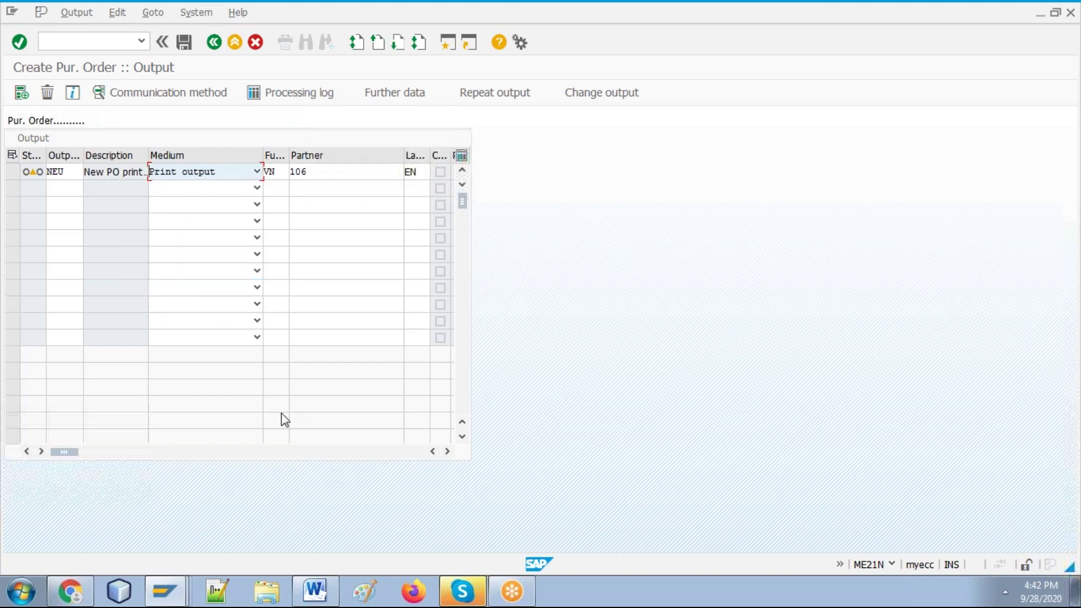
{"action": "left_click", "coordinate": [315, 592]}
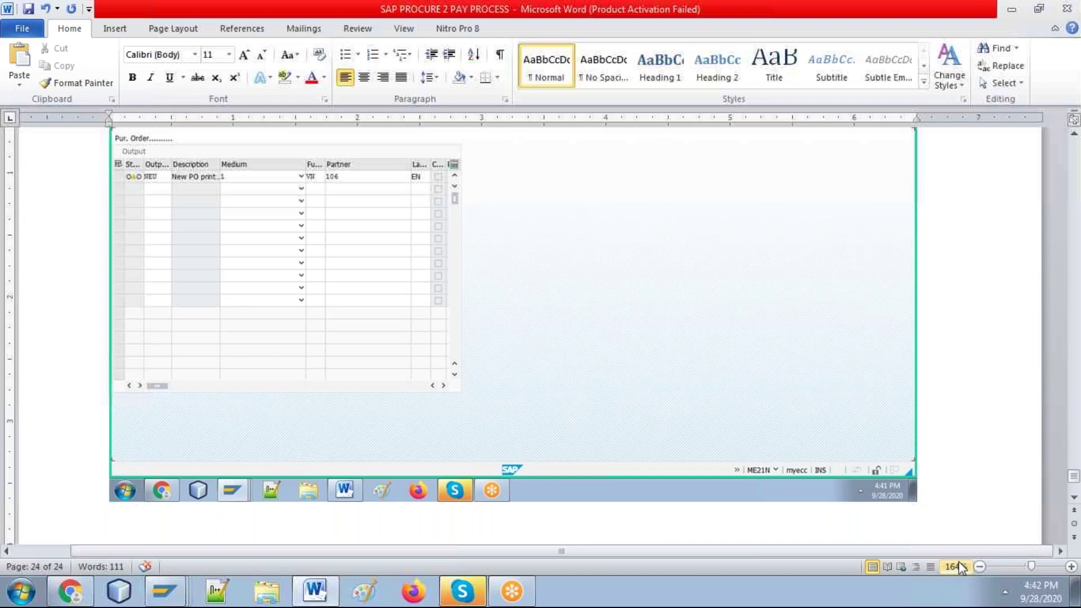
{"action": "key", "text": "alt+Tab"}
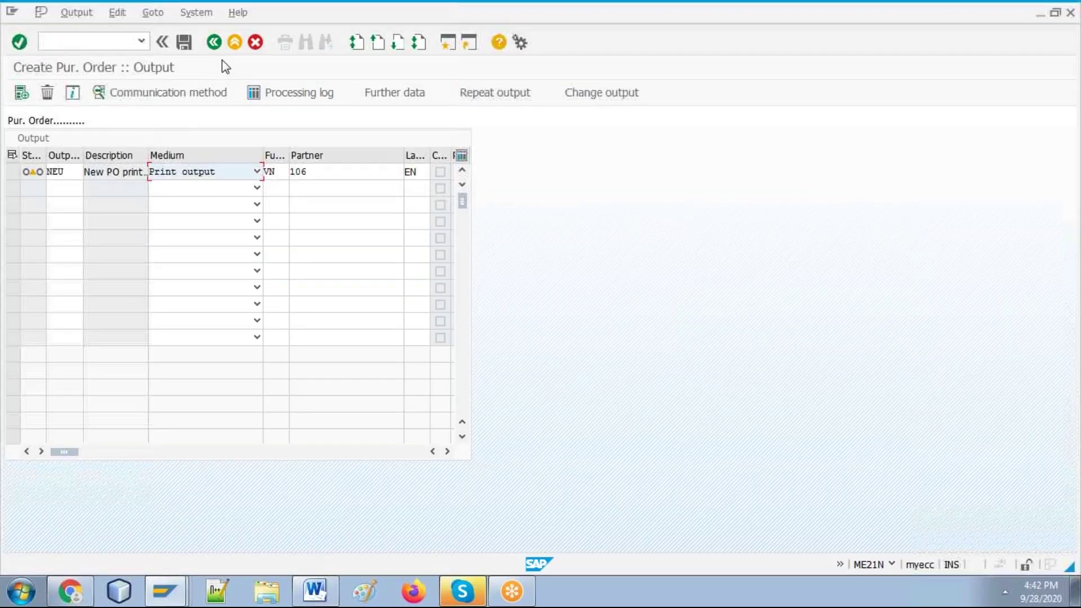
{"action": "left_click", "coordinate": [214, 45]}
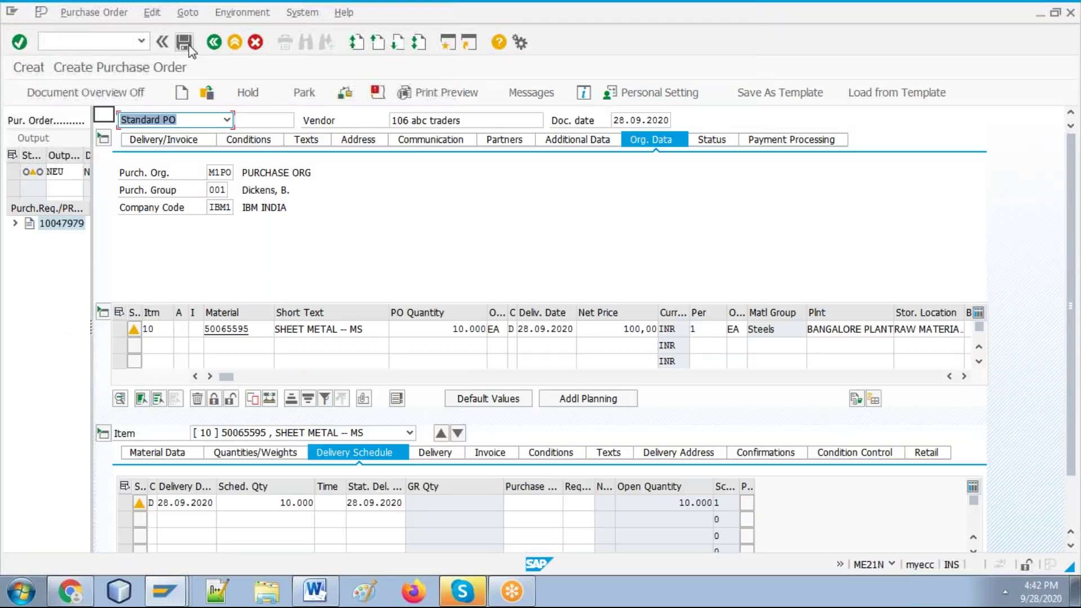
Step: Save the SHEET METAL order as a Standard PO and bring up the Word guide
{"action": "left_click", "coordinate": [183, 44]}
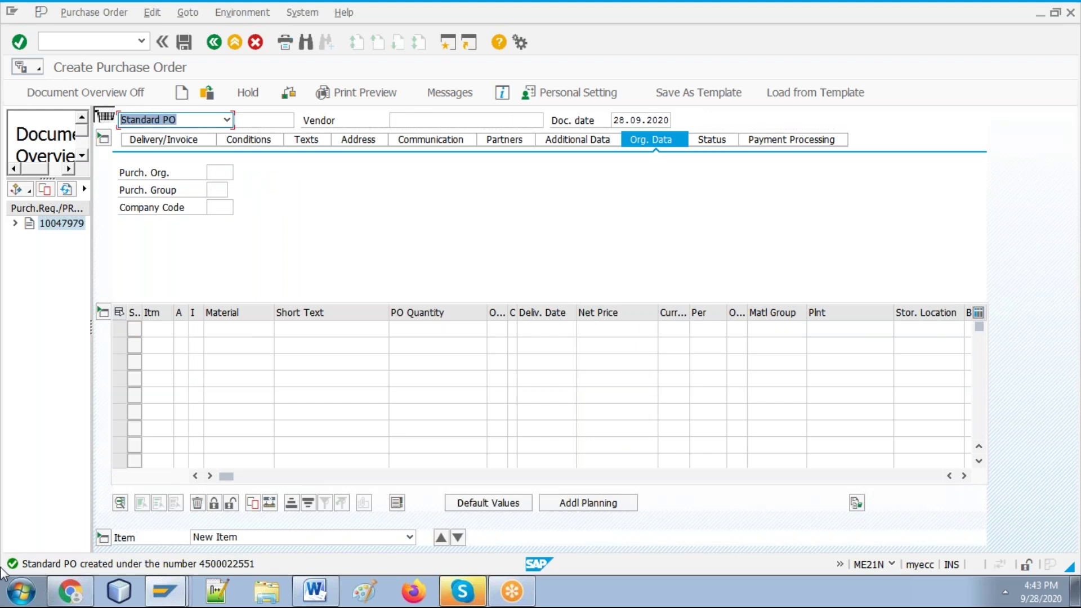
{"action": "left_click", "coordinate": [315, 592]}
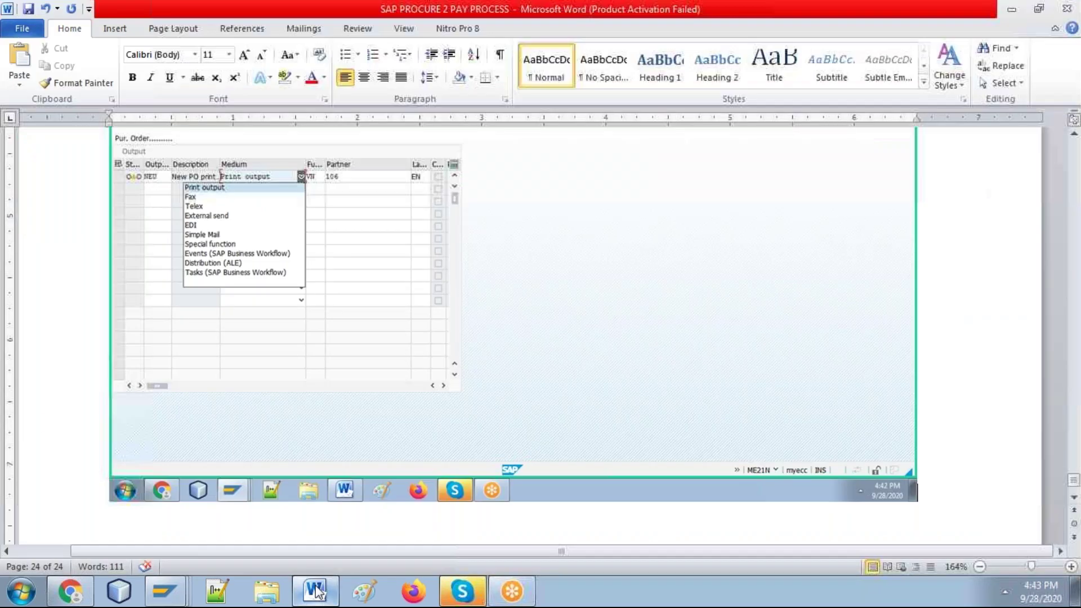
Step: Check the date in the taskbar calendar, then minimize Word to reveal SAP's PO confirmation
{"action": "left_click", "coordinate": [1064, 600]}
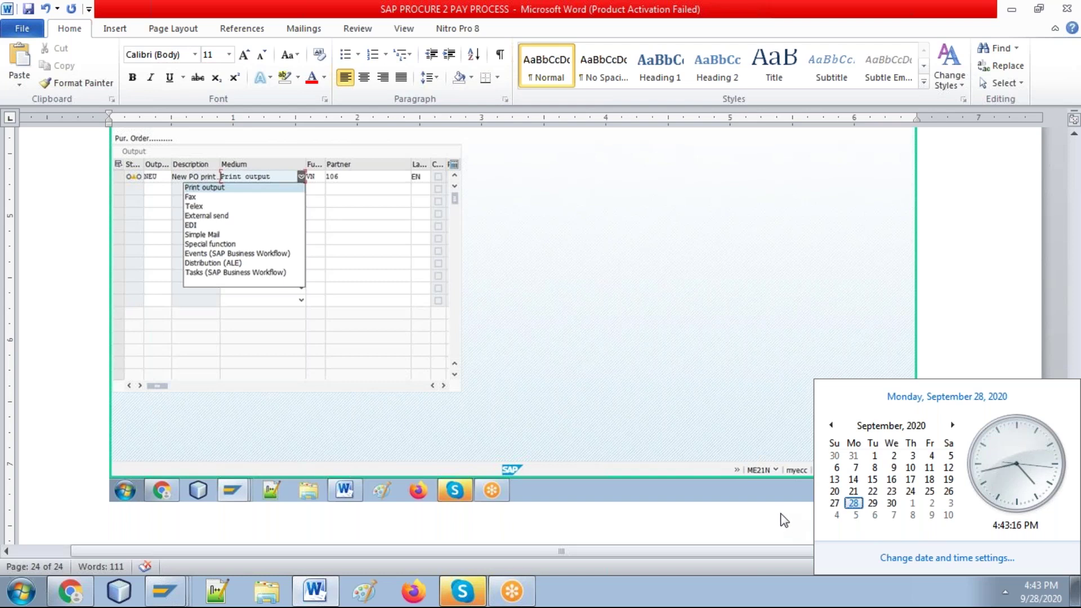
{"action": "left_click", "coordinate": [794, 512]}
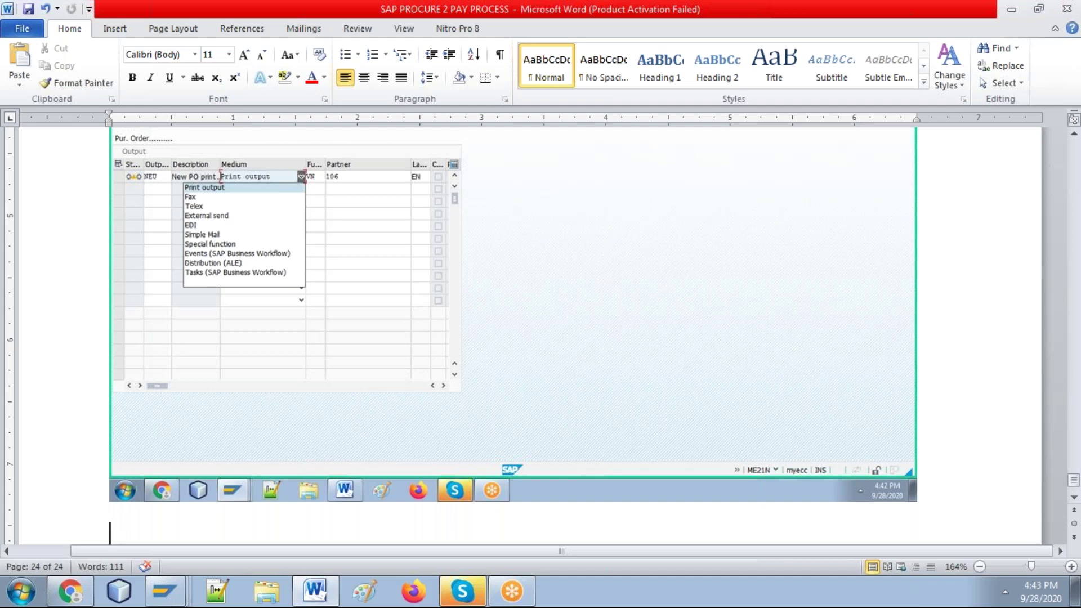
{"action": "left_click", "coordinate": [1037, 597]}
{"action": "left_click", "coordinate": [1037, 597]}
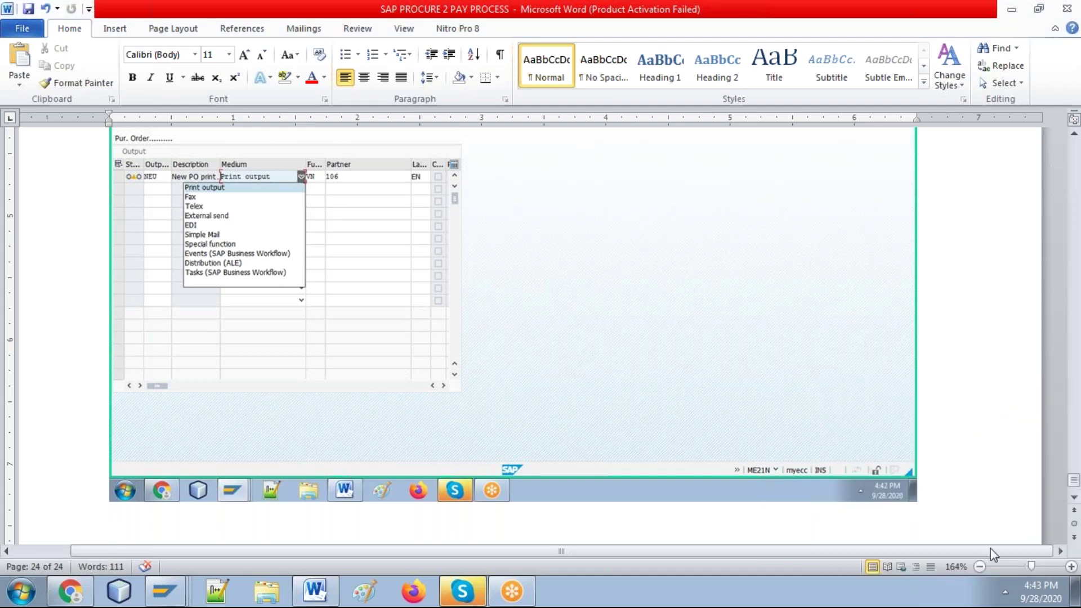
{"action": "left_click", "coordinate": [1026, 590]}
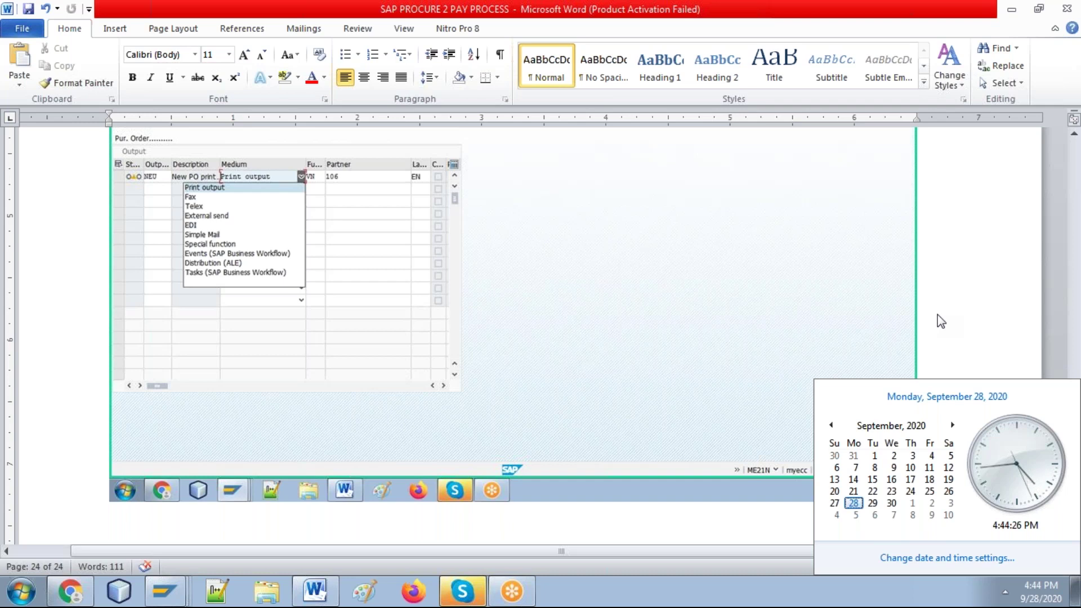
{"action": "left_click", "coordinate": [922, 285]}
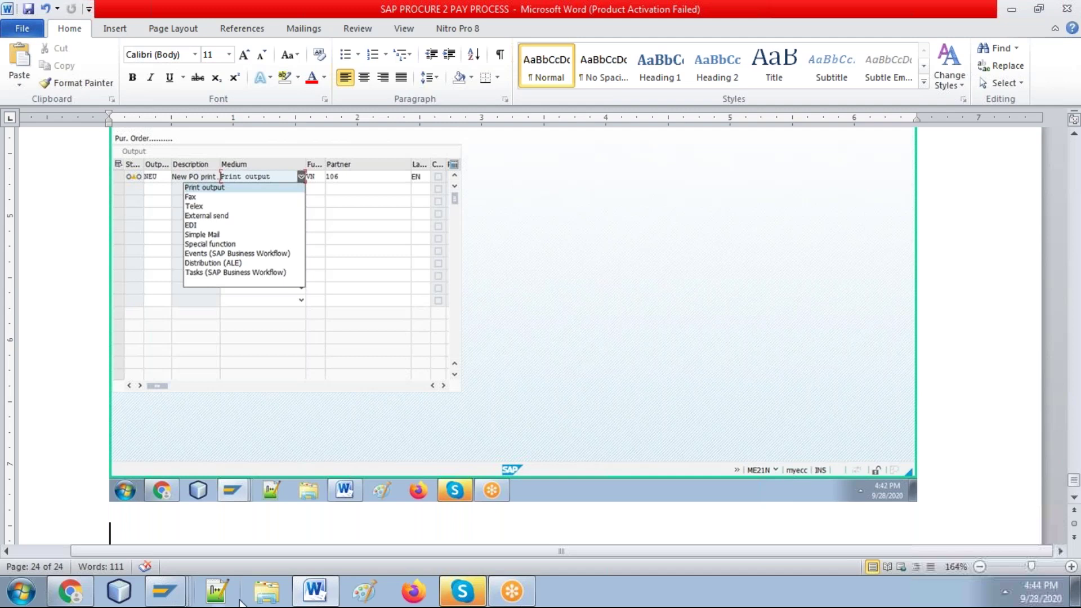
{"action": "left_click", "coordinate": [315, 590]}
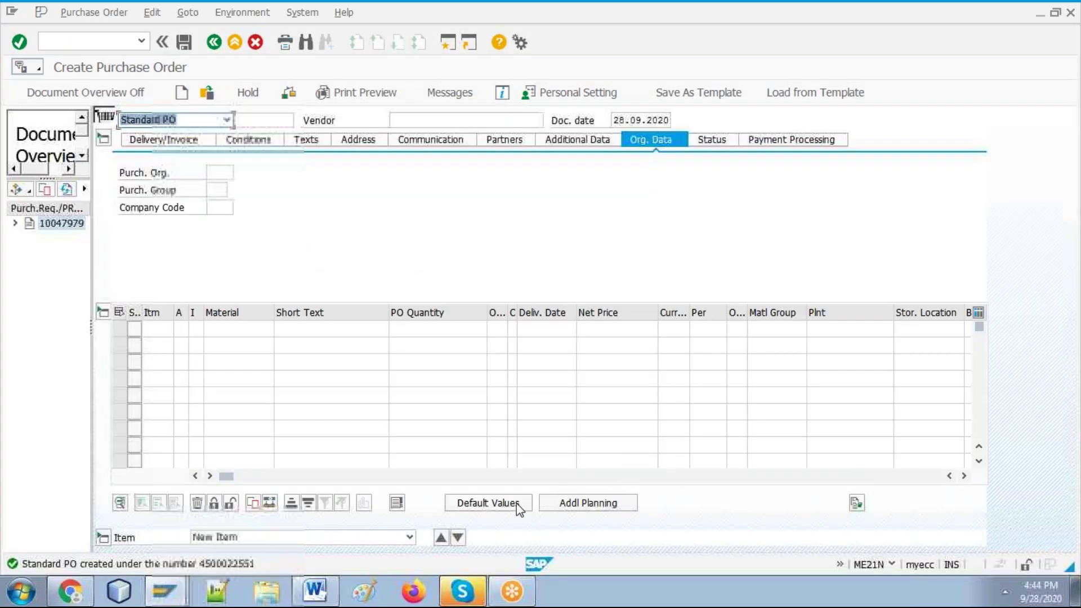
Step: Add the output-media list screenshot to the guide's new final page 25
{"action": "left_click", "coordinate": [329, 592]}
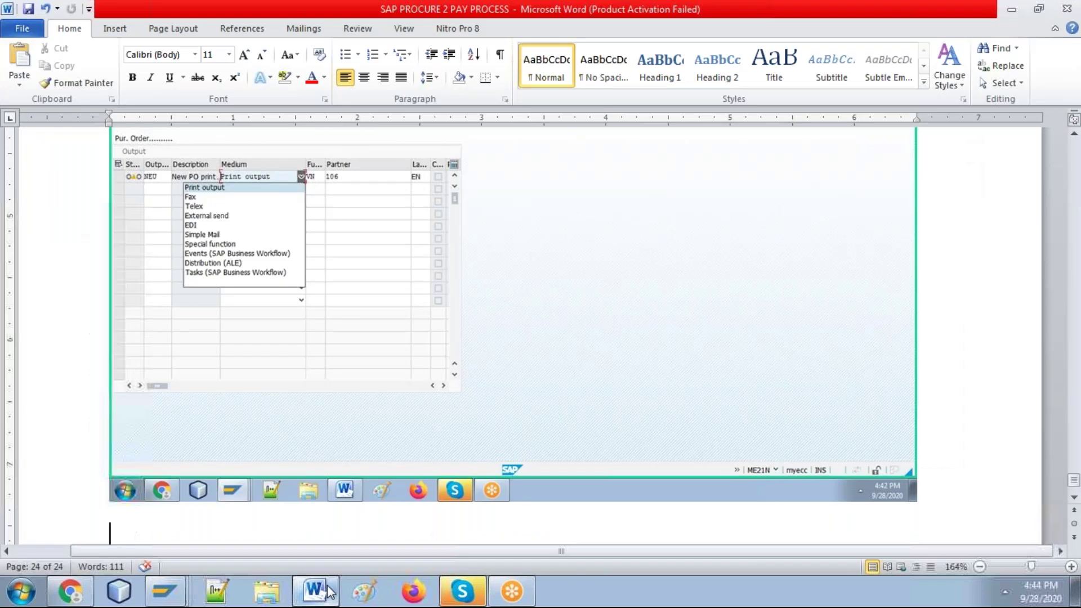
{"action": "key", "text": "alt+Tab"}
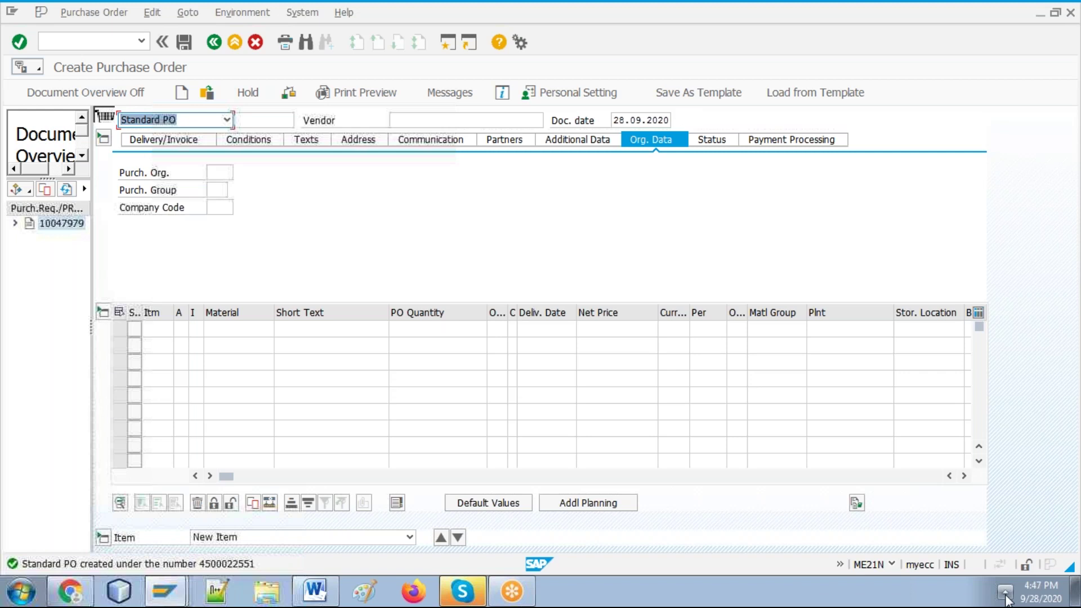
{"action": "left_click", "coordinate": [313, 592]}
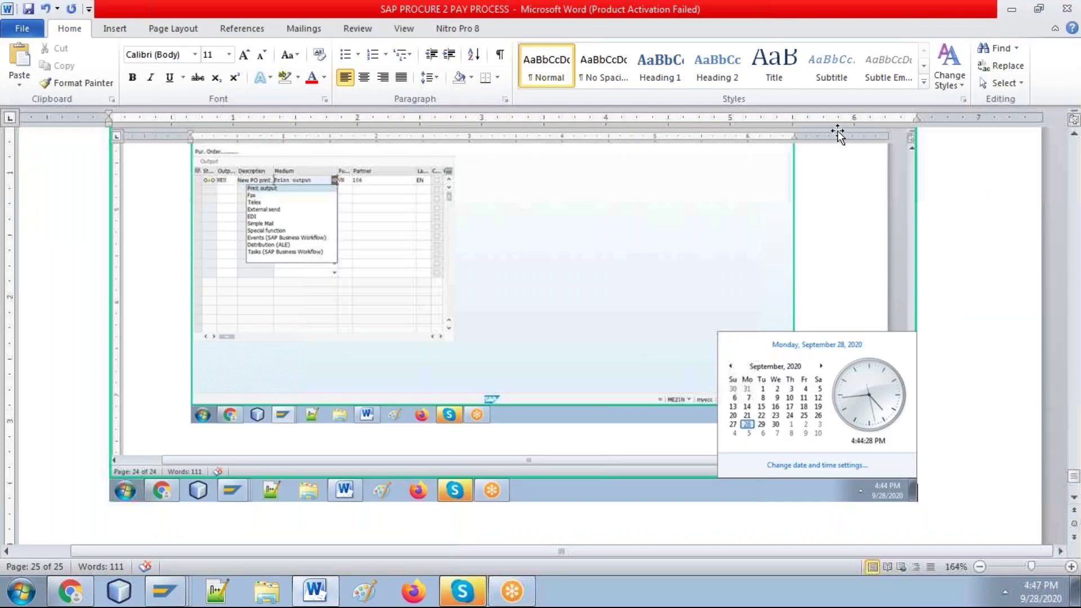